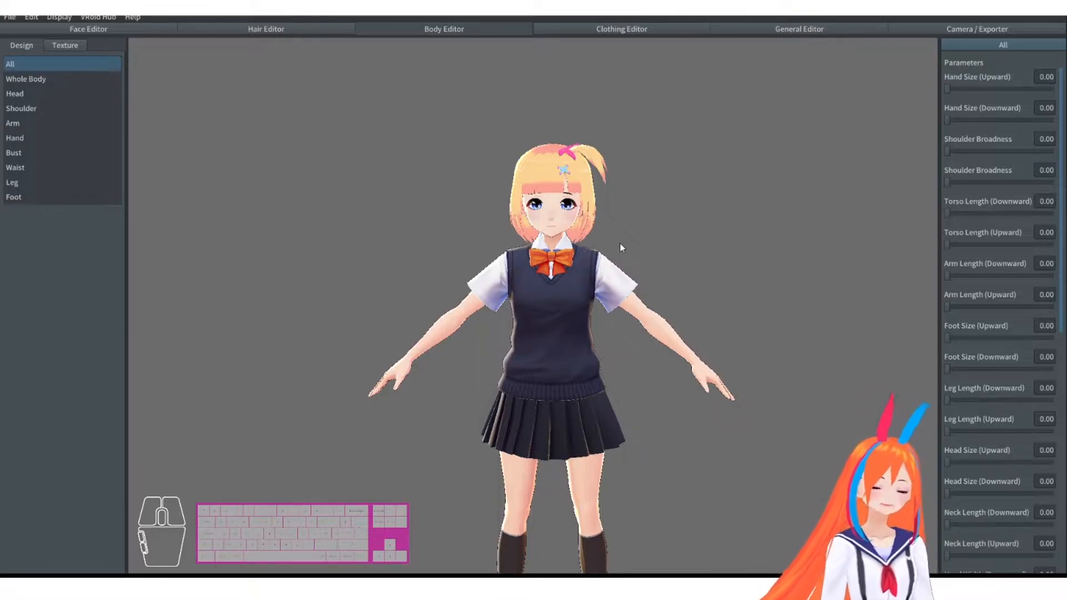
Step: Set the whole body's Shortness to 0.09 and test Tallness, leaving it at 0.00
{"action": "scroll", "coordinate": [633, 293], "scroll_direction": "up", "scroll_amount": 4}
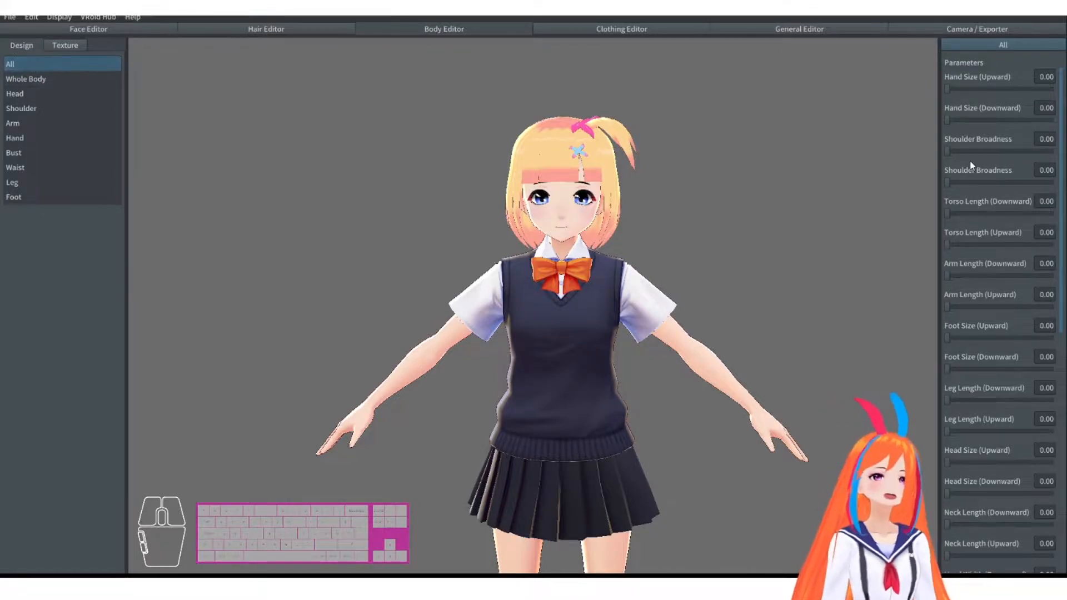
{"action": "scroll", "coordinate": [994, 224], "scroll_direction": "down", "scroll_amount": 3}
{"action": "scroll", "coordinate": [994, 225], "scroll_direction": "up", "scroll_amount": 3}
{"action": "left_click", "coordinate": [32, 82]}
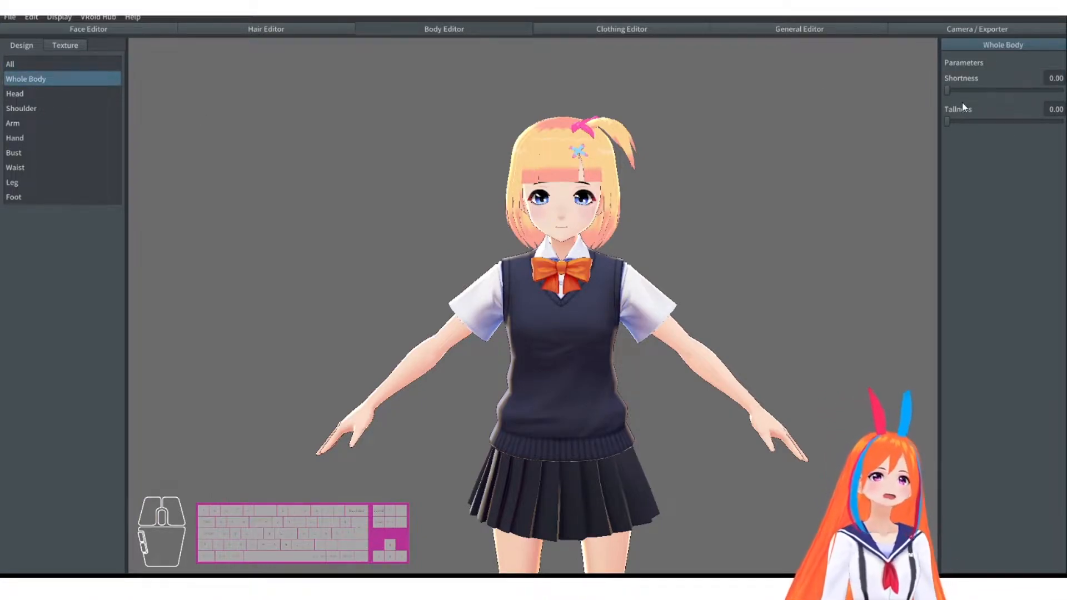
{"action": "mouse_move", "coordinate": [949, 90]}
{"action": "left_mouse_down"}
{"action": "mouse_move", "coordinate": [981, 91]}
{"action": "mouse_move", "coordinate": [961, 96]}
{"action": "left_mouse_up"}
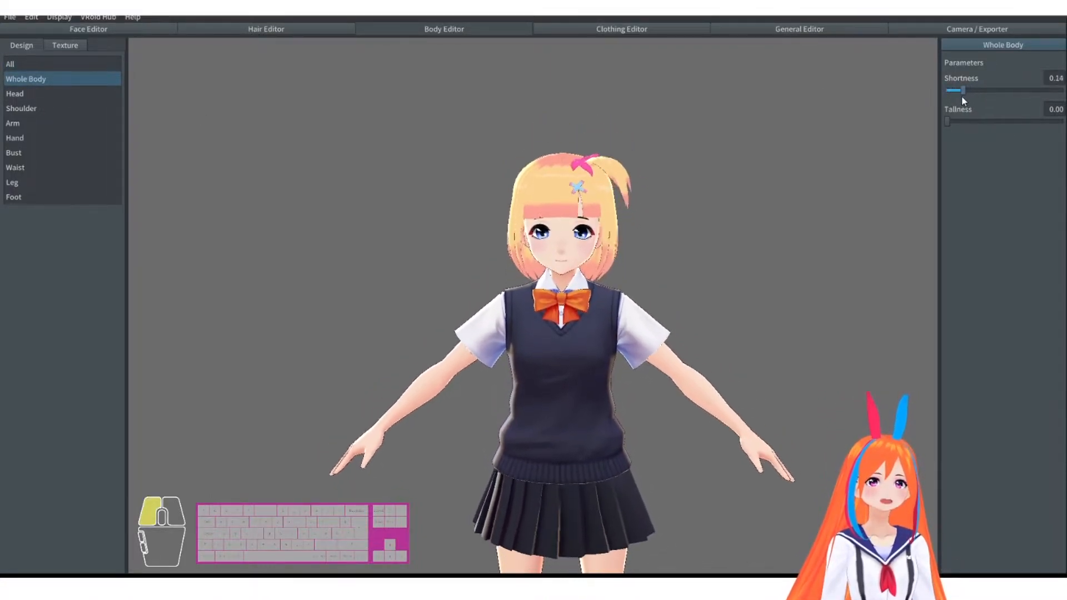
{"action": "scroll", "coordinate": [755, 217], "scroll_direction": "down", "scroll_amount": 5}
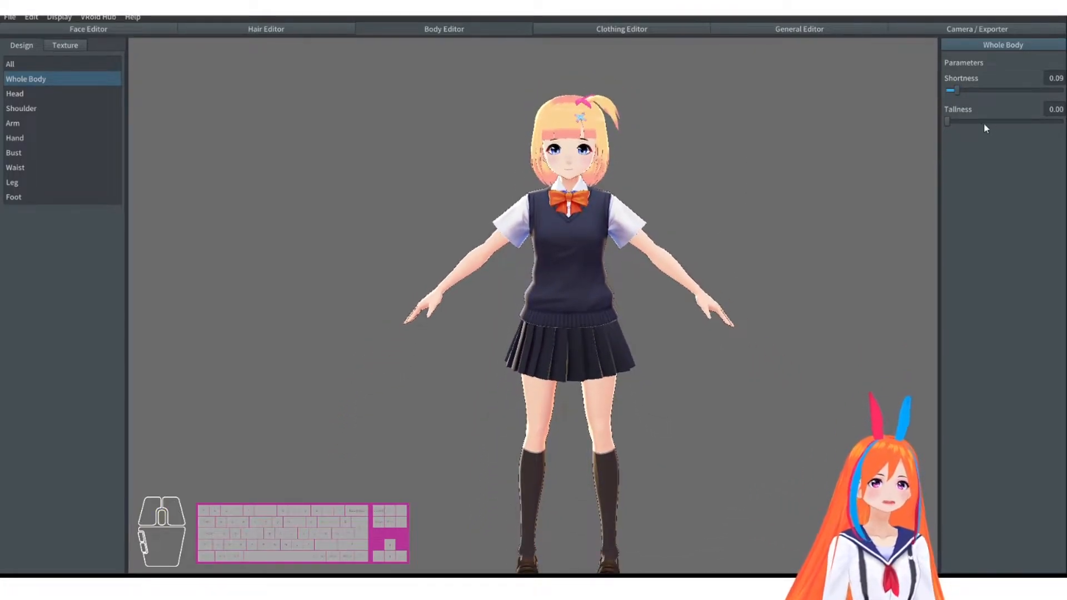
{"action": "left_click_drag", "start_coordinate": [984, 122], "coordinate": [1061, 121]}
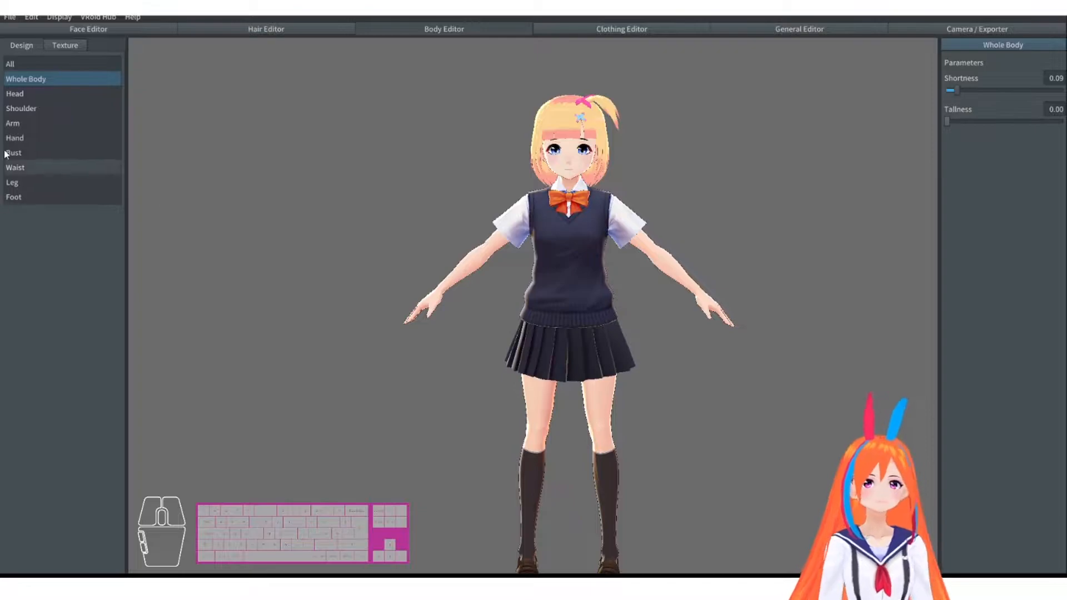
Step: Try out the Head Size, Neck Length and Head Width parameters, returning each to 0.00
{"action": "left_click", "coordinate": [17, 93]}
{"action": "scroll", "coordinate": [641, 159], "scroll_direction": "up", "scroll_amount": 2}
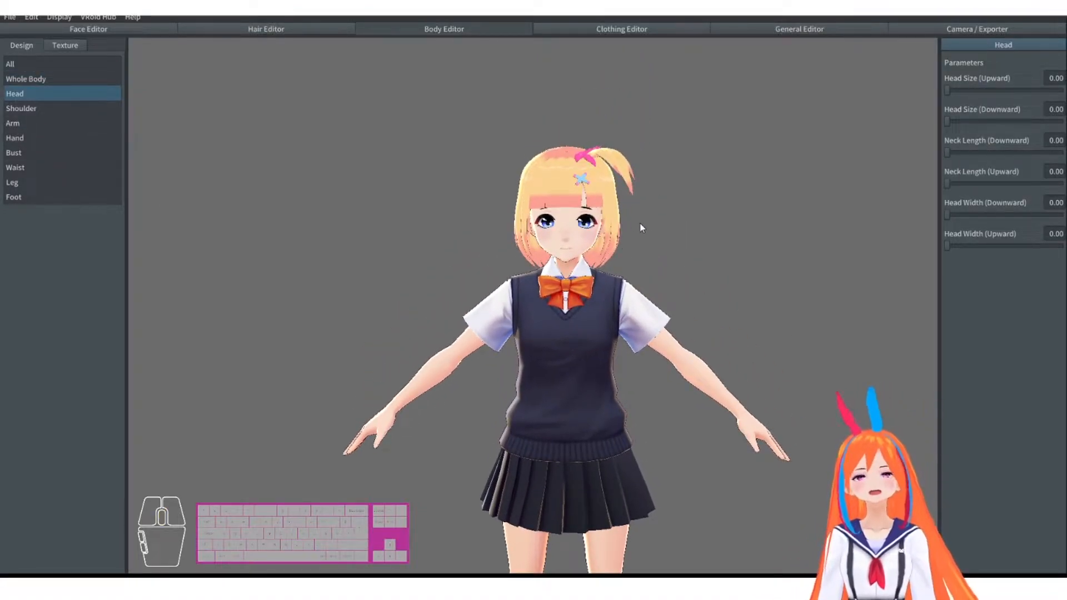
{"action": "left_click_drag", "start_coordinate": [963, 90], "coordinate": [873, 138]}
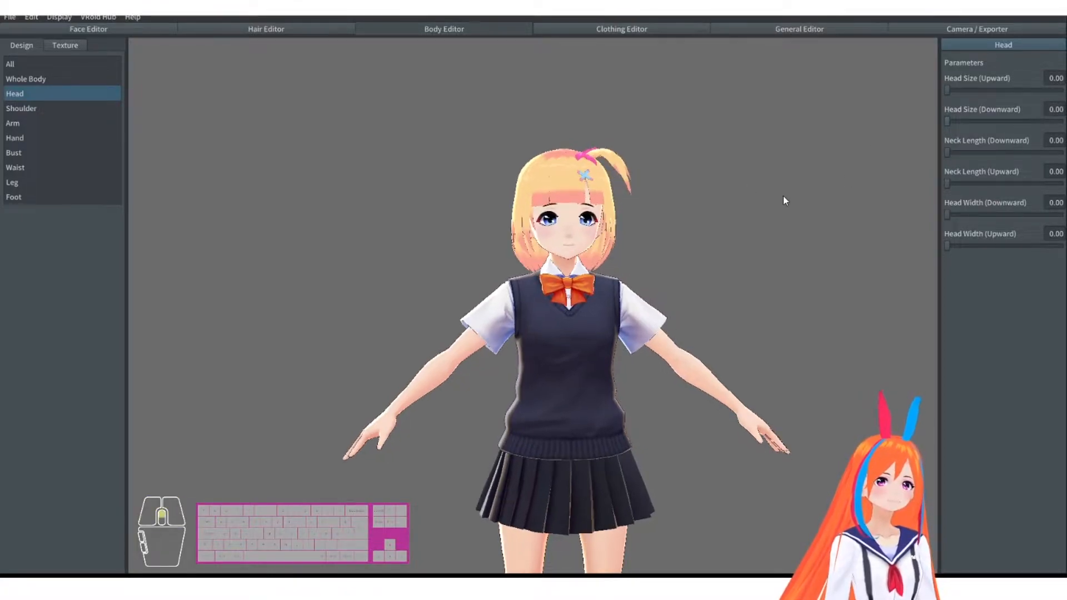
{"action": "scroll", "coordinate": [783, 195], "scroll_direction": "up", "scroll_amount": 2}
{"action": "left_click_drag", "start_coordinate": [947, 153], "coordinate": [829, 159]}
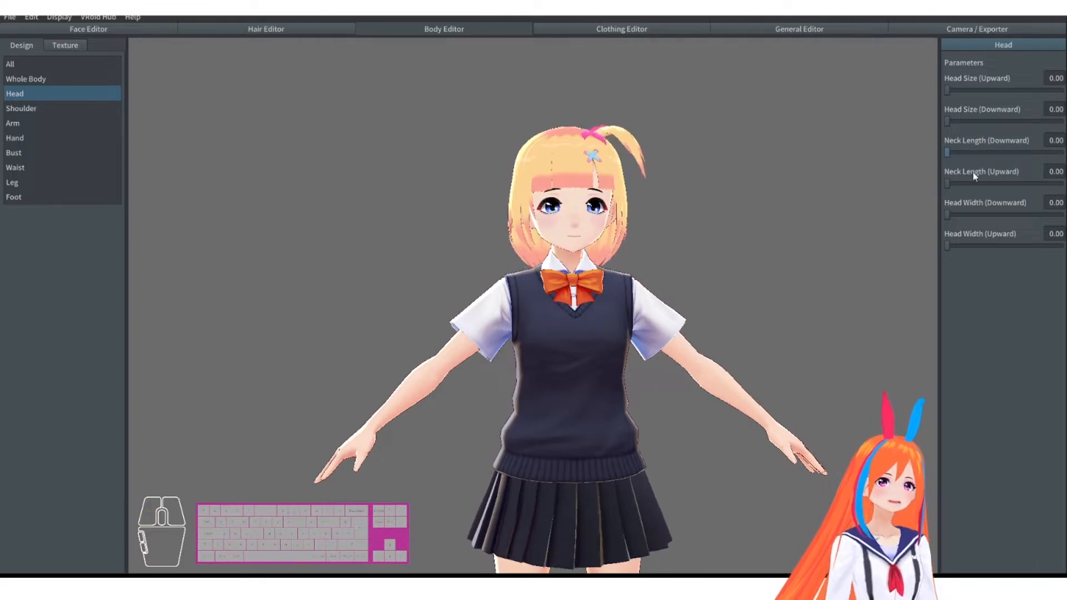
{"action": "left_click_drag", "start_coordinate": [952, 185], "coordinate": [945, 214]}
{"action": "left_click_drag", "start_coordinate": [990, 245], "coordinate": [862, 248]}
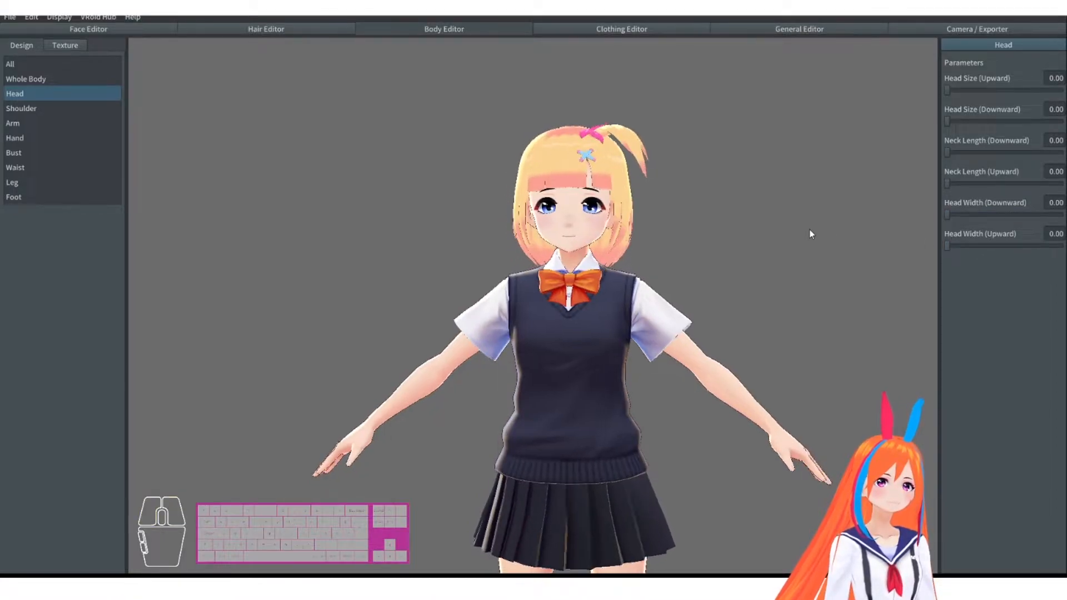
Step: Test the first Shoulder Broadness parameter at both extremes, leaving it at 0.00, and set the second Shoulder Broadness to 0.52
{"action": "left_click", "coordinate": [44, 107]}
{"action": "left_click_drag", "start_coordinate": [960, 89], "coordinate": [884, 110]}
{"action": "left_click_drag", "start_coordinate": [947, 121], "coordinate": [1007, 143]}
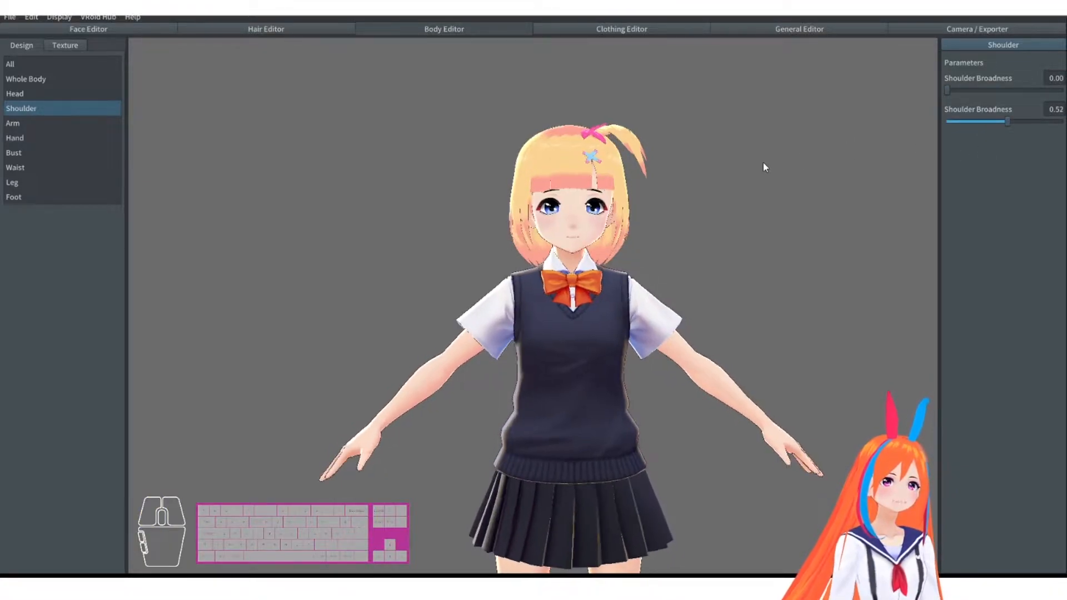
Step: Try out the Arm Length and Hand Size parameters, returning each to 0.00
{"action": "left_click", "coordinate": [12, 124]}
{"action": "left_click_drag", "start_coordinate": [958, 93], "coordinate": [905, 123]}
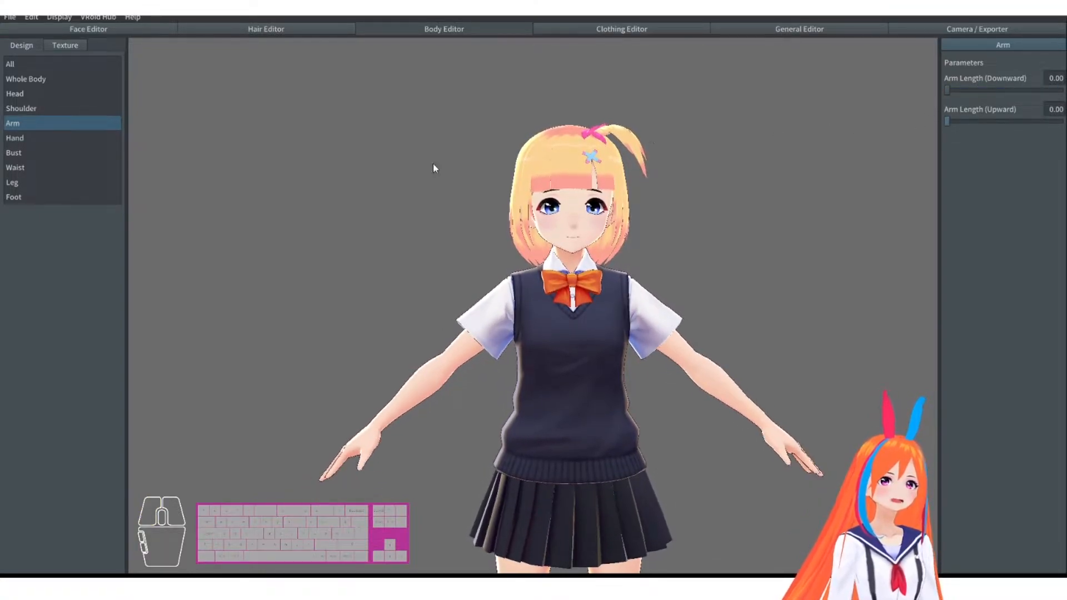
{"action": "left_click", "coordinate": [20, 138]}
{"action": "scroll", "coordinate": [692, 203], "scroll_direction": "up", "scroll_amount": 3}
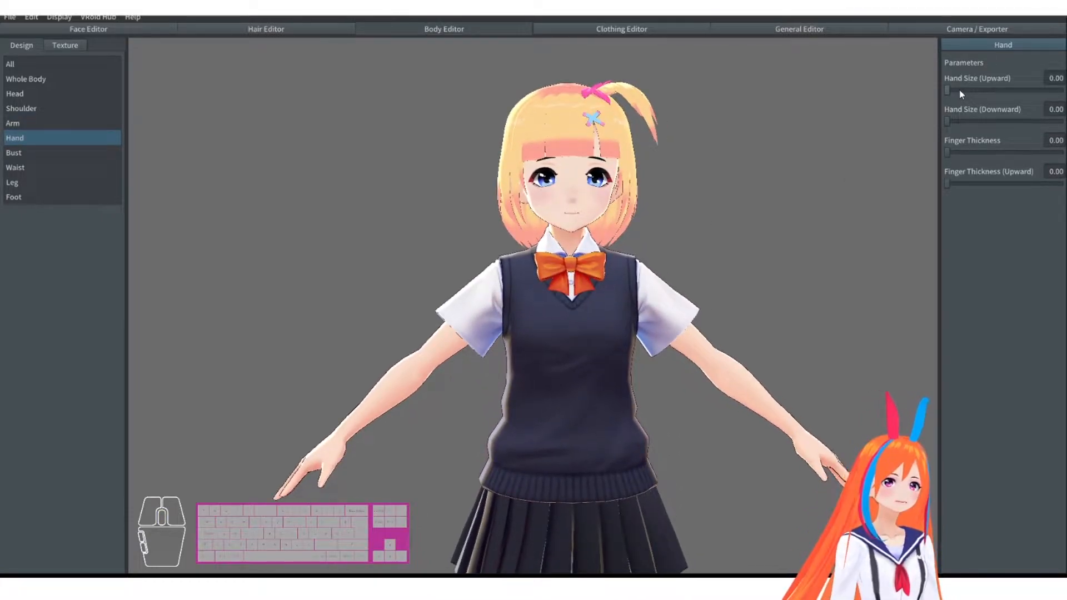
{"action": "left_click_drag", "start_coordinate": [948, 91], "coordinate": [1062, 133]}
{"action": "right_click_drag", "start_coordinate": [833, 228], "coordinate": [991, 144]}
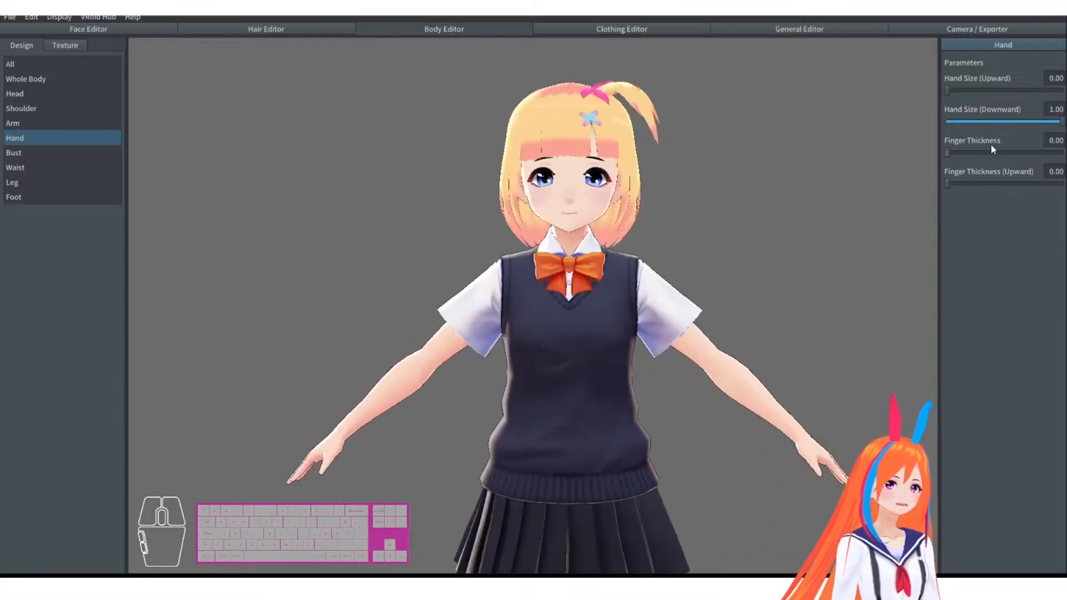
{"action": "left_click_drag", "start_coordinate": [1011, 128], "coordinate": [883, 128]}
Step: Set the hands' Finger Thickness to 1.00 and test Finger Thickness (Upward), leaving it at 0.00
{"action": "left_click_drag", "start_coordinate": [951, 152], "coordinate": [1062, 152]}
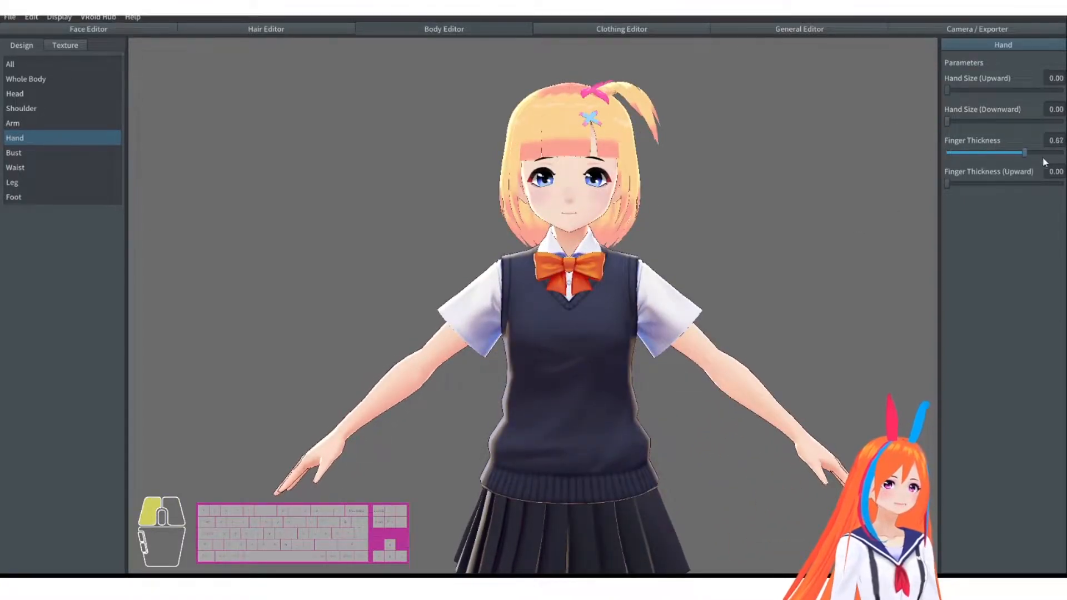
{"action": "right_click_drag", "start_coordinate": [516, 272], "coordinate": [593, 332]}
{"action": "middle_click_drag", "start_coordinate": [592, 332], "coordinate": [669, 264]}
{"action": "scroll", "coordinate": [622, 295], "scroll_direction": "up", "scroll_amount": 3}
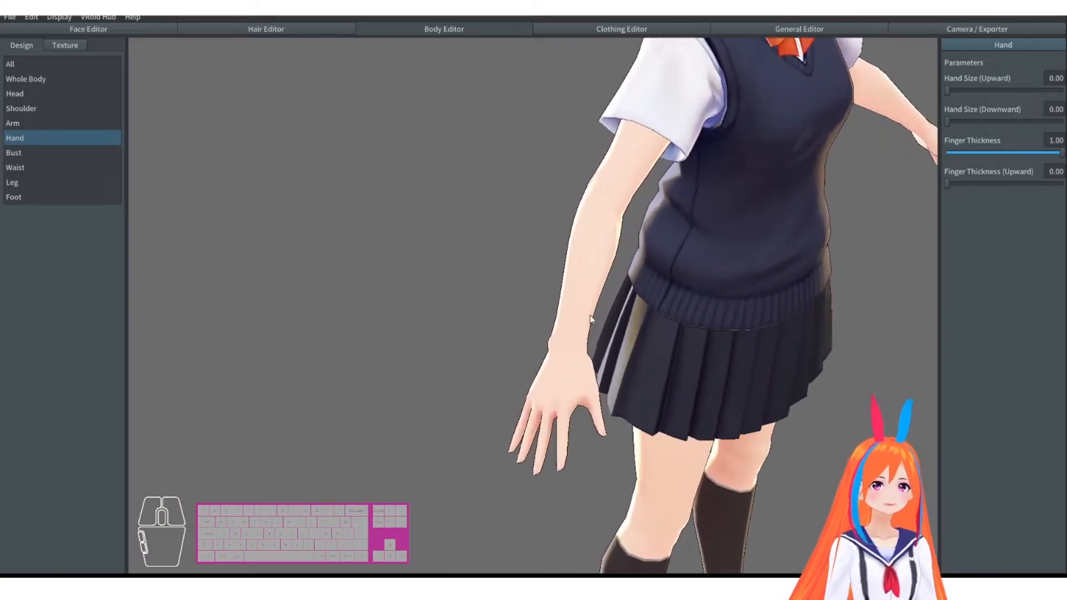
{"action": "middle_click_drag", "start_coordinate": [591, 347], "coordinate": [607, 304]}
{"action": "left_click_drag", "start_coordinate": [1002, 153], "coordinate": [1065, 184]}
{"action": "left_click_drag", "start_coordinate": [889, 184], "coordinate": [889, 184]}
{"action": "left_click_drag", "start_coordinate": [998, 154], "coordinate": [1062, 157]}
{"action": "right_click_drag", "start_coordinate": [855, 195], "coordinate": [790, 203]}
{"action": "scroll", "coordinate": [790, 202], "scroll_direction": "down", "scroll_amount": 2}
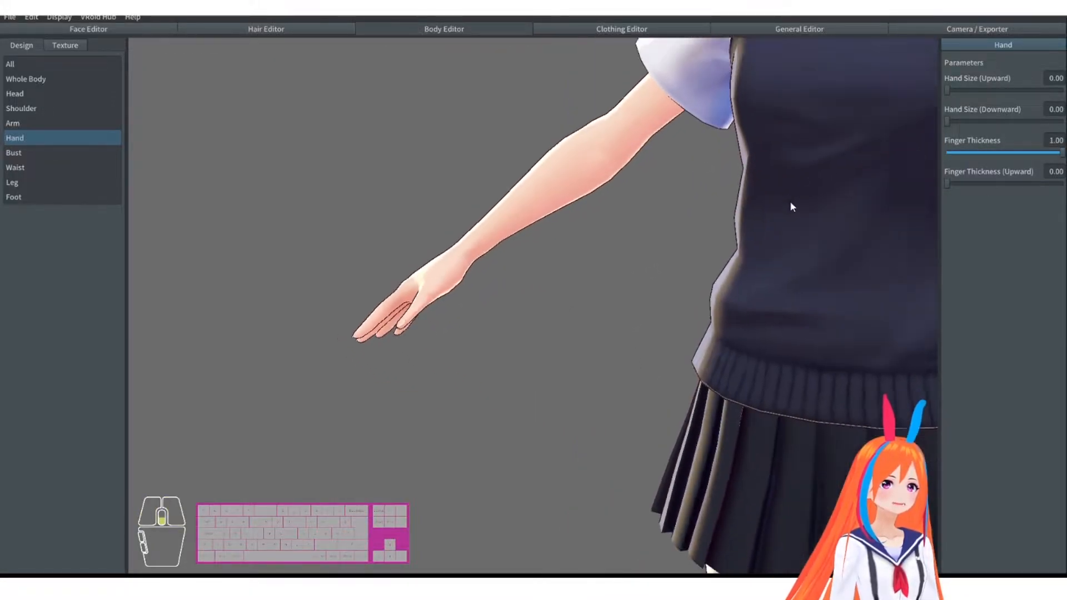
Step: Try out the bust's Downward, Upward, Distance and Proximity parameters, returning each to 0.00
{"action": "scroll", "coordinate": [789, 202], "scroll_direction": "down", "scroll_amount": 5}
{"action": "middle_click_drag", "start_coordinate": [777, 224], "coordinate": [696, 252]}
{"action": "right_click_drag", "start_coordinate": [695, 251], "coordinate": [715, 242]}
{"action": "middle_click_drag", "start_coordinate": [714, 242], "coordinate": [654, 270]}
{"action": "left_click", "coordinate": [29, 152]}
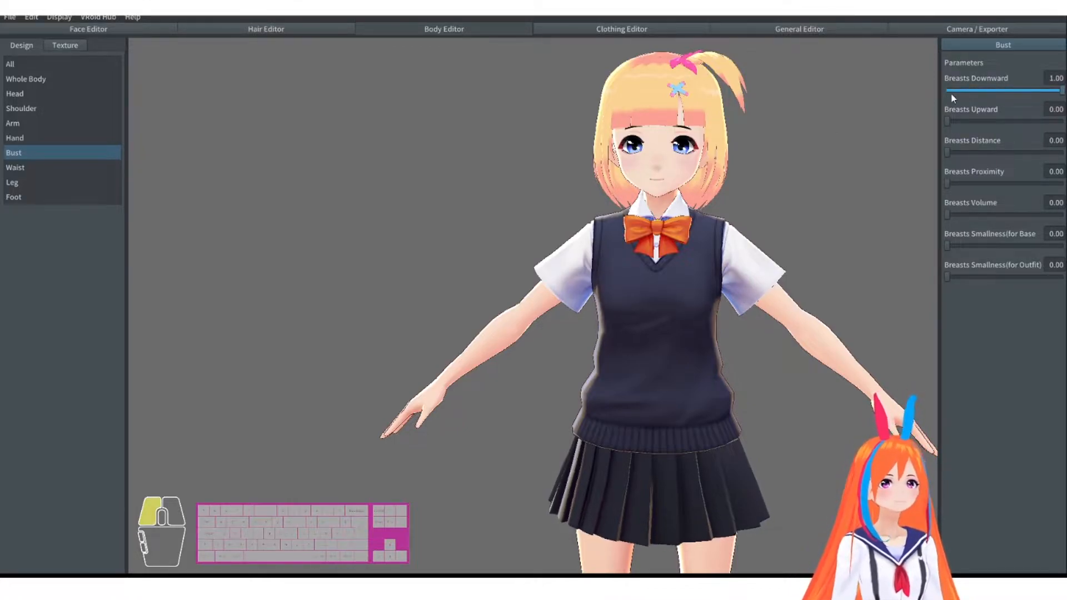
{"action": "right_click_drag", "start_coordinate": [795, 136], "coordinate": [750, 139]}
{"action": "left_click_drag", "start_coordinate": [948, 90], "coordinate": [824, 102]}
{"action": "right_click_drag", "start_coordinate": [825, 105], "coordinate": [866, 109]}
{"action": "left_click_drag", "start_coordinate": [947, 121], "coordinate": [1026, 161]}
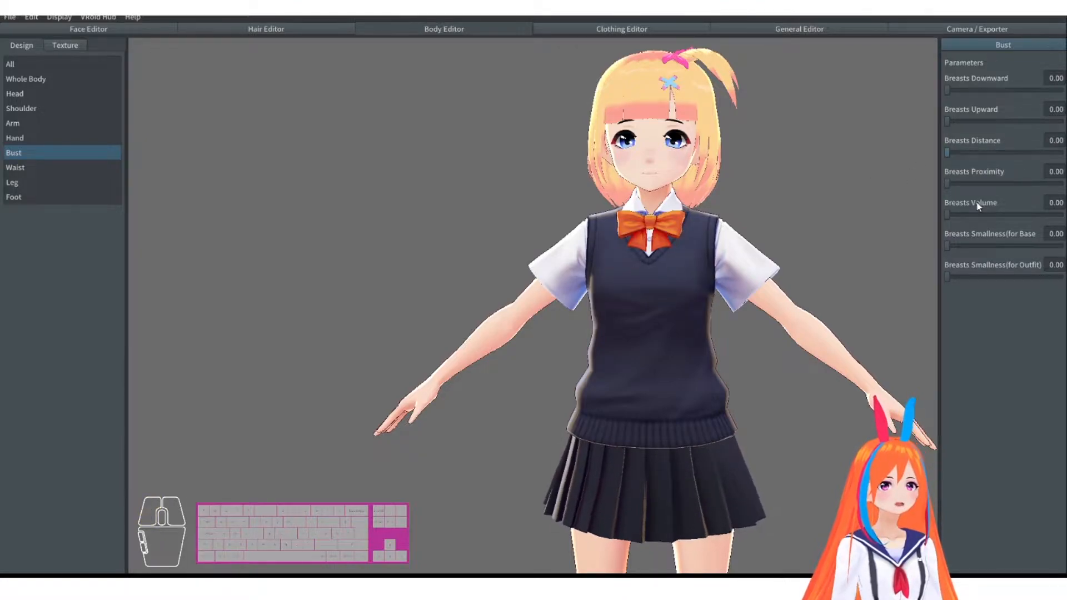
{"action": "left_click_drag", "start_coordinate": [960, 183], "coordinate": [863, 207]}
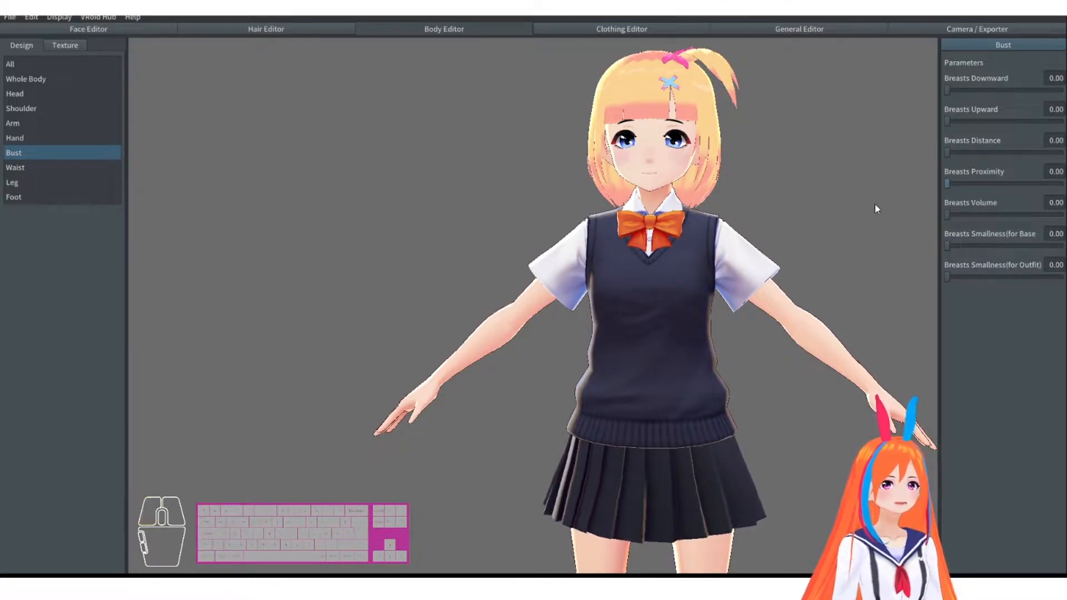
Step: Try out Breasts Volume and both Breasts Smallness parameters for base and outfit, returning each to 0.00
{"action": "left_click_drag", "start_coordinate": [952, 214], "coordinate": [856, 215]}
{"action": "right_click_drag", "start_coordinate": [855, 215], "coordinate": [808, 226]}
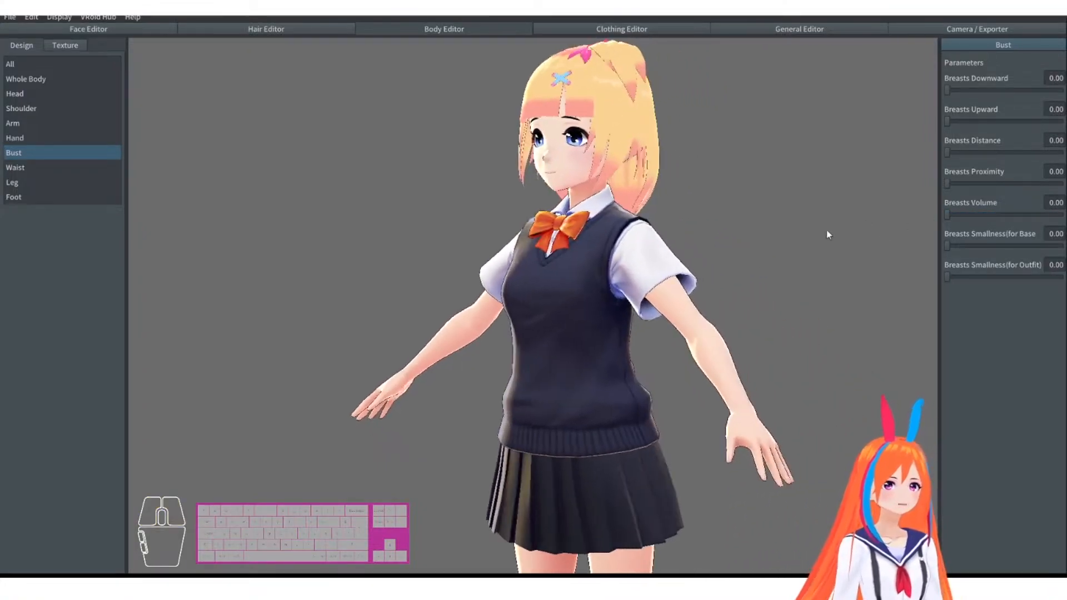
{"action": "left_click_drag", "start_coordinate": [950, 244], "coordinate": [834, 258]}
{"action": "left_click_drag", "start_coordinate": [994, 277], "coordinate": [852, 275]}
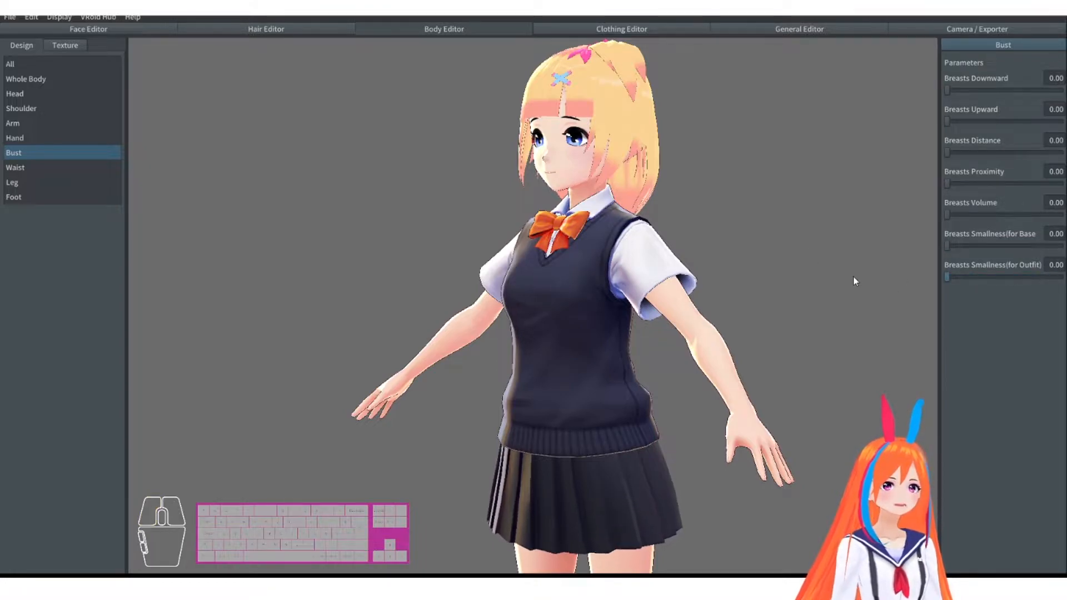
Step: Try out the Torso Length, Waist Volume and Waist Smallness parameters, returning each to 0.00
{"action": "right_click_drag", "start_coordinate": [894, 242], "coordinate": [736, 238]}
{"action": "scroll", "coordinate": [748, 219], "scroll_direction": "up", "scroll_amount": 2}
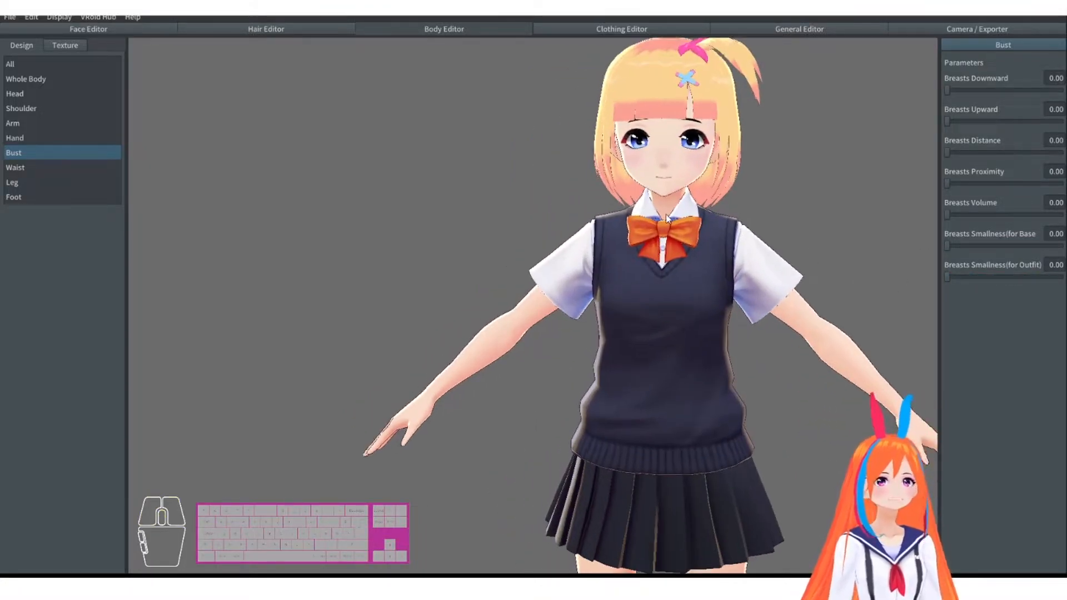
{"action": "middle_click_drag", "start_coordinate": [669, 215], "coordinate": [647, 215]}
{"action": "right_click_drag", "start_coordinate": [641, 222], "coordinate": [595, 226]}
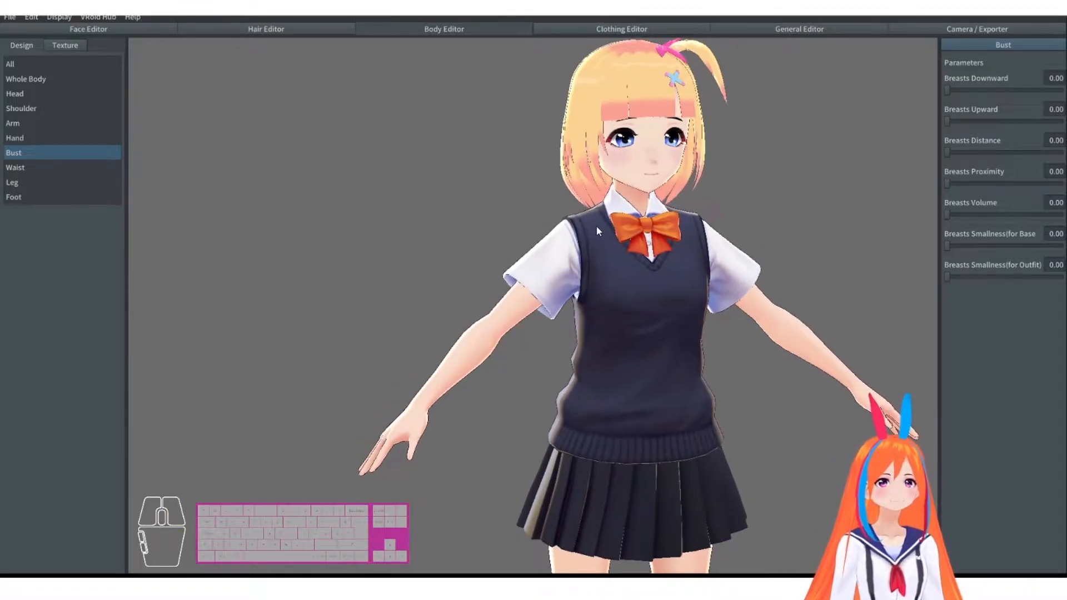
{"action": "left_click", "coordinate": [28, 170]}
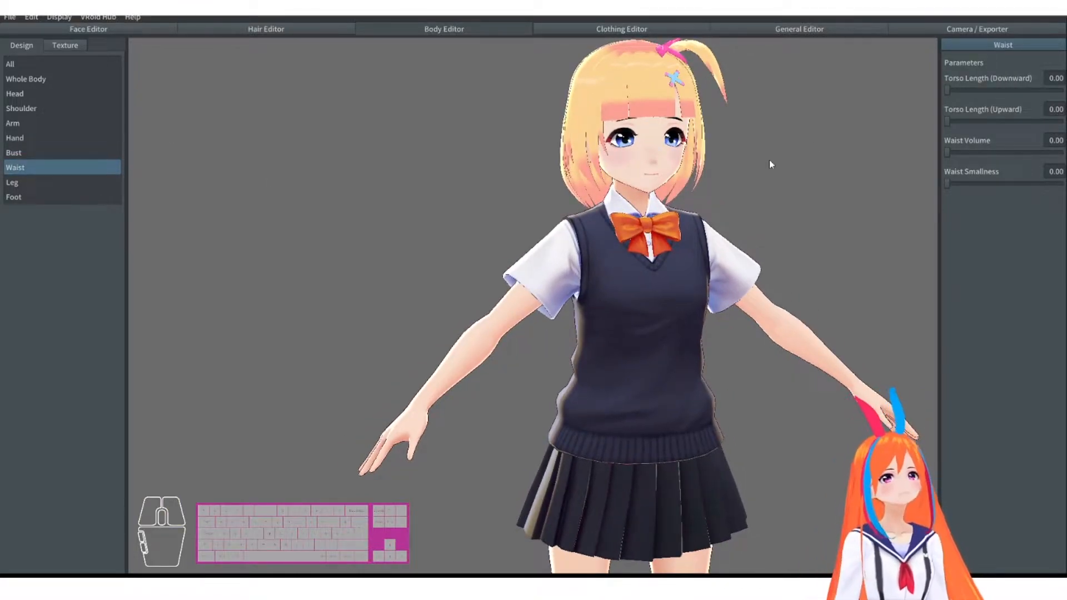
{"action": "scroll", "coordinate": [912, 114], "scroll_direction": "down", "scroll_amount": 1}
{"action": "left_click_drag", "start_coordinate": [947, 90], "coordinate": [895, 100]}
{"action": "left_click_drag", "start_coordinate": [966, 123], "coordinate": [830, 183]}
{"action": "middle_click_drag", "start_coordinate": [767, 297], "coordinate": [731, 195]}
{"action": "scroll", "coordinate": [728, 205], "scroll_direction": "down", "scroll_amount": 1}
{"action": "right_click_drag", "start_coordinate": [725, 278], "coordinate": [678, 285]}
{"action": "left_click_drag", "start_coordinate": [982, 184], "coordinate": [844, 190]}
{"action": "mouse_move", "coordinate": [948, 152]}
{"action": "left_mouse_down"}
{"action": "mouse_move", "coordinate": [1062, 152]}
{"action": "mouse_move", "coordinate": [947, 153]}
{"action": "left_mouse_up"}
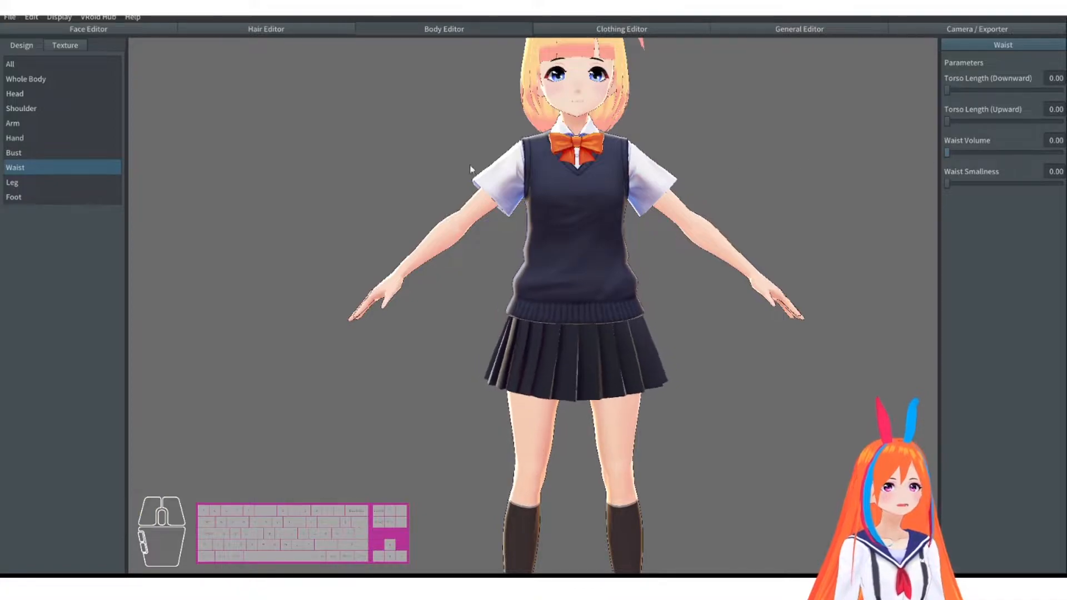
Step: Try out the Leg Length and Foot Size parameters in both directions, returning the foot sizes to 0.00
{"action": "left_click", "coordinate": [61, 182]}
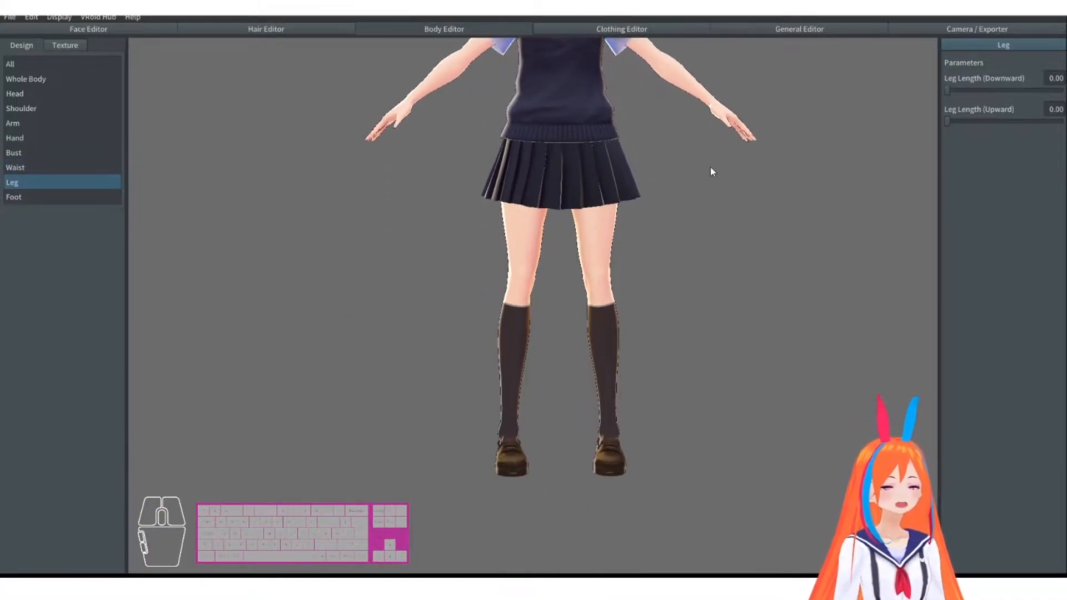
{"action": "left_click_drag", "start_coordinate": [960, 92], "coordinate": [713, 159]}
{"action": "left_click_drag", "start_coordinate": [948, 121], "coordinate": [1062, 121]}
{"action": "left_click", "coordinate": [24, 198]}
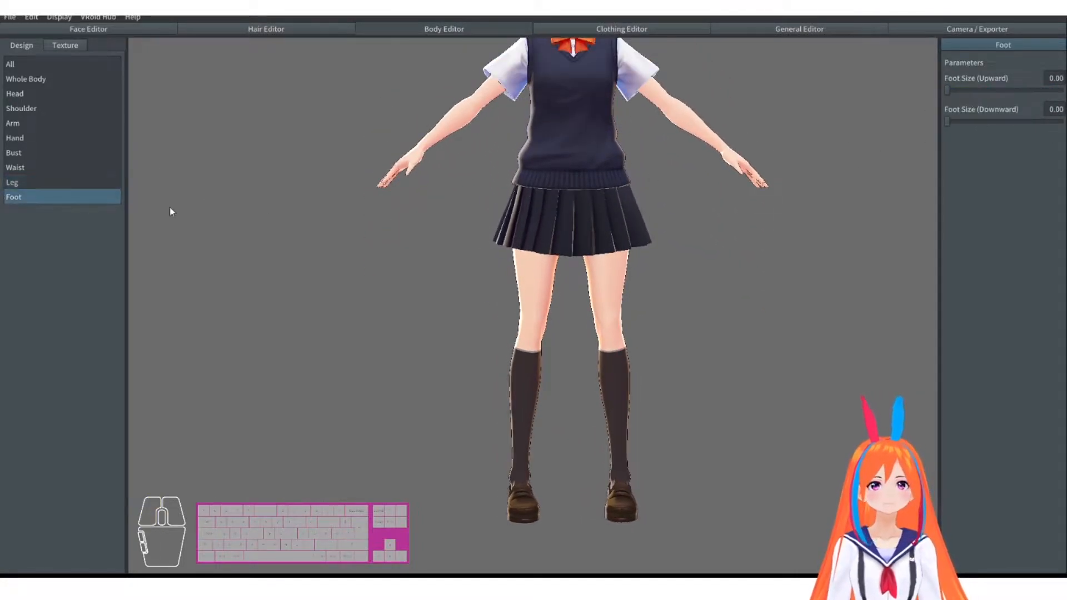
{"action": "left_click_drag", "start_coordinate": [948, 90], "coordinate": [822, 114]}
{"action": "left_click_drag", "start_coordinate": [947, 122], "coordinate": [736, 153]}
Step: Open the body texture for editing and select the layer between Guide and Default Image
{"action": "right_click_drag", "start_coordinate": [675, 177], "coordinate": [583, 191]}
{"action": "middle_click_drag", "start_coordinate": [586, 195], "coordinate": [627, 323]}
{"action": "scroll", "coordinate": [627, 324], "scroll_direction": "up", "scroll_amount": 2}
{"action": "middle_click_drag", "start_coordinate": [524, 238], "coordinate": [527, 305]}
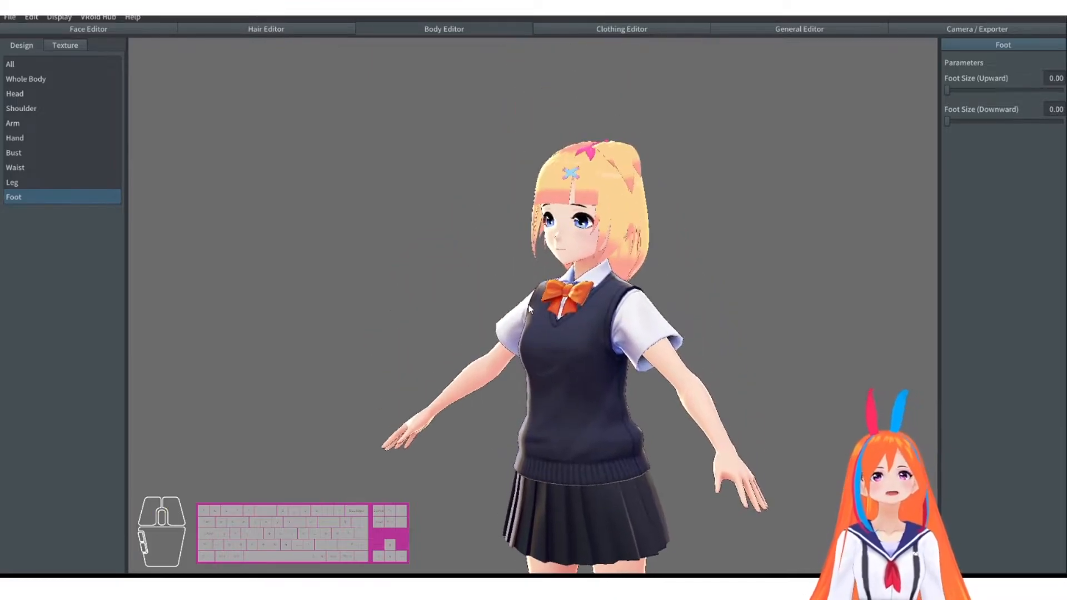
{"action": "right_click_drag", "start_coordinate": [527, 305], "coordinate": [614, 307]}
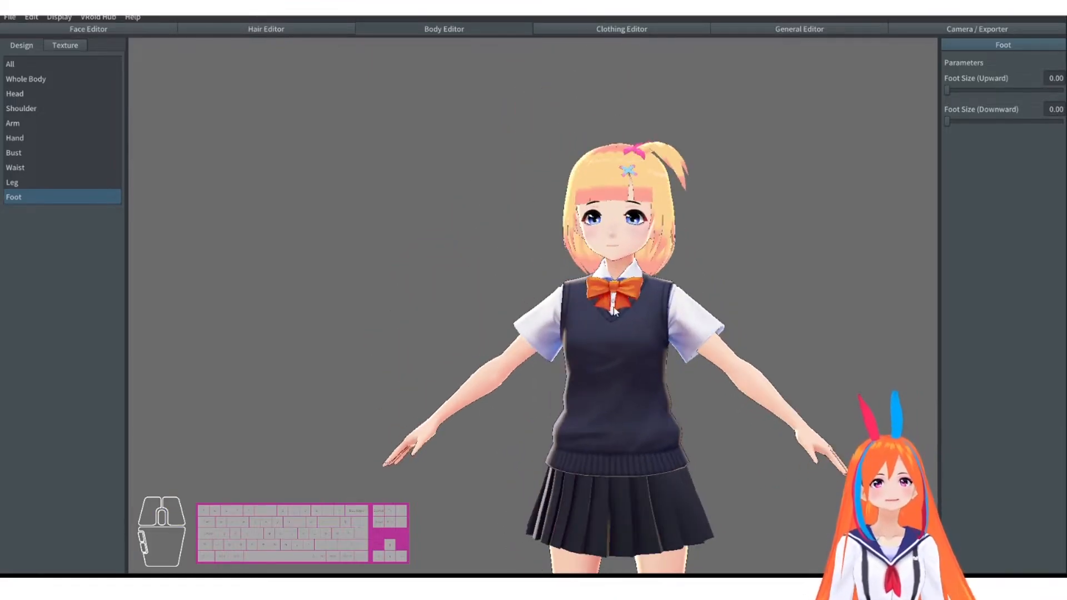
{"action": "left_click", "coordinate": [65, 45]}
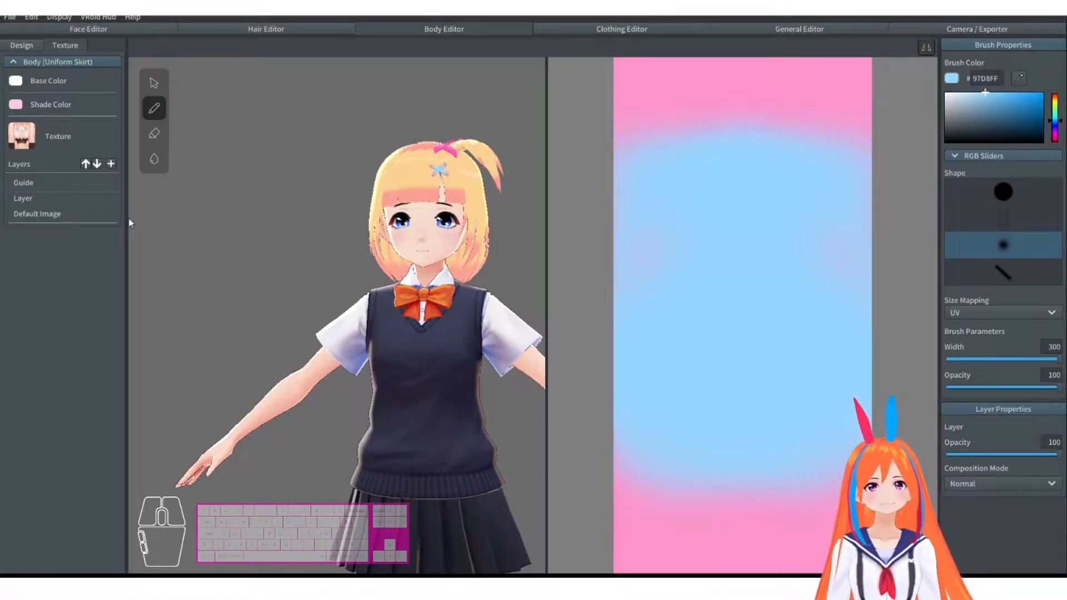
{"action": "left_click", "coordinate": [44, 198]}
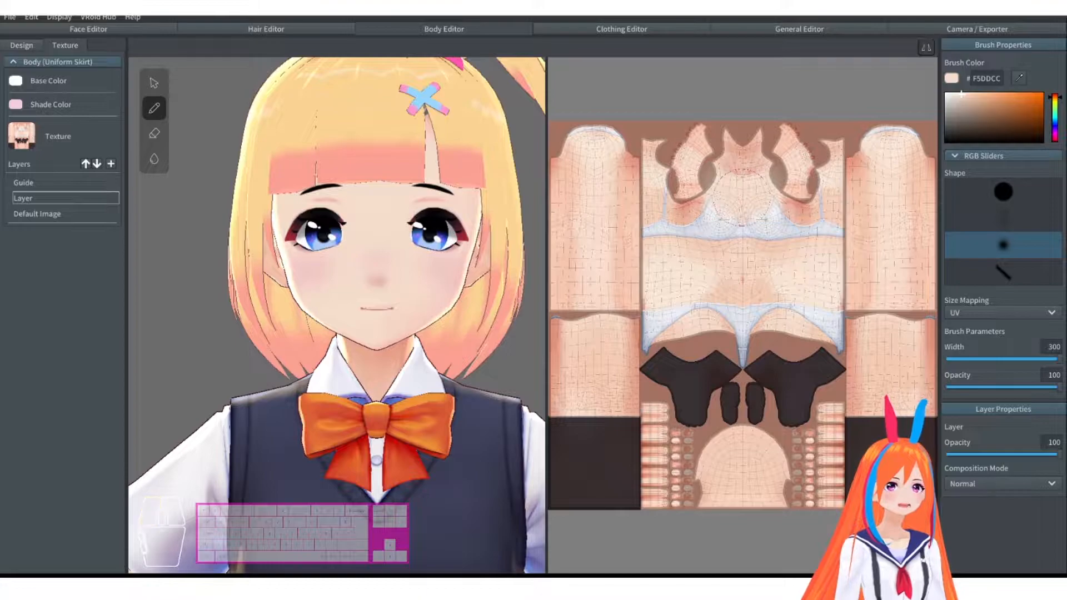
{"action": "scroll", "coordinate": [357, 286], "scroll_direction": "down", "scroll_amount": 3}
{"action": "middle_click_drag", "start_coordinate": [371, 297], "coordinate": [433, 79]}
{"action": "scroll", "coordinate": [343, 261], "scroll_direction": "down", "scroll_amount": 1}
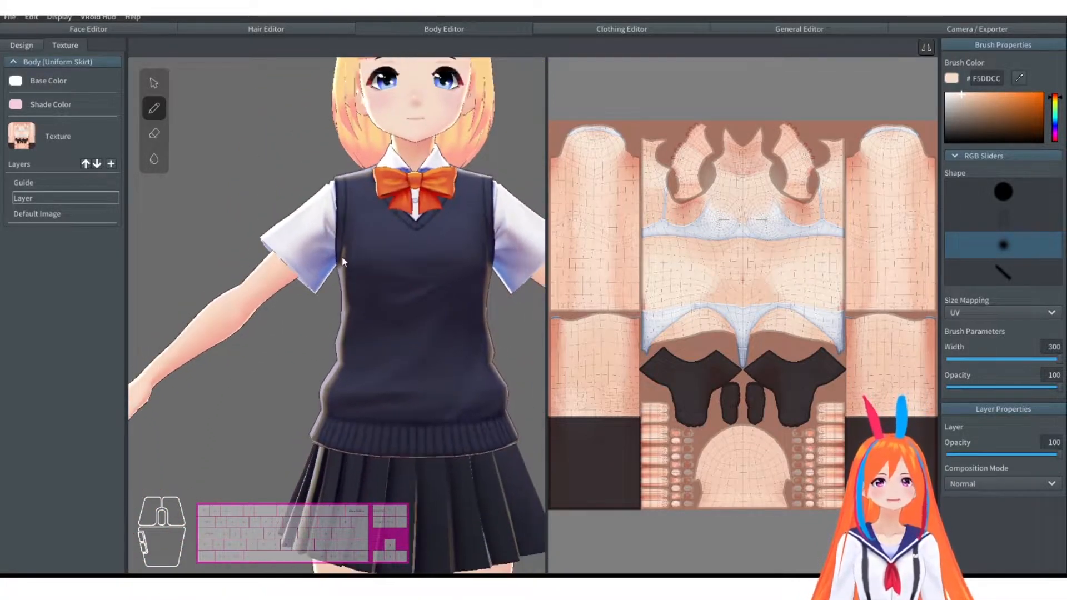
{"action": "scroll", "coordinate": [343, 261], "scroll_direction": "down", "scroll_amount": 1}
Step: Select the body texture's Default Image layer and try the eraser on the texture
{"action": "left_click", "coordinate": [42, 214]}
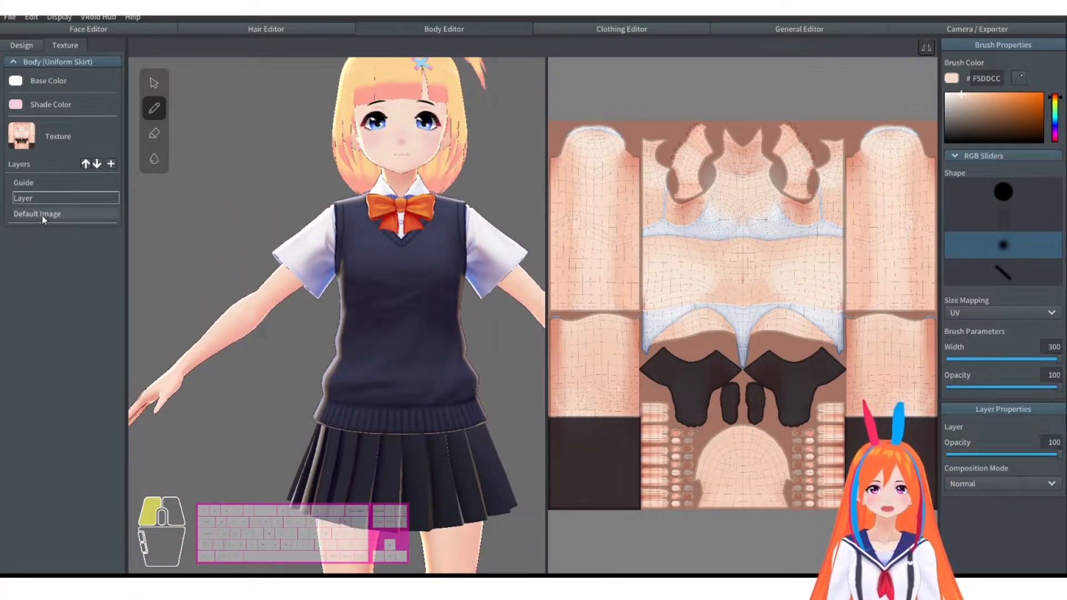
{"action": "left_click", "coordinate": [155, 134]}
{"action": "right_click_drag", "start_coordinate": [285, 162], "coordinate": [313, 180]}
{"action": "mouse_move", "coordinate": [603, 244]}
{"action": "left_mouse_down"}
{"action": "mouse_move", "coordinate": [583, 246]}
{"action": "mouse_move", "coordinate": [631, 256]}
{"action": "mouse_move", "coordinate": [581, 258]}
{"action": "mouse_move", "coordinate": [530, 239]}
{"action": "mouse_move", "coordinate": [613, 250]}
{"action": "mouse_move", "coordinate": [597, 252]}
{"action": "left_mouse_up"}
Step: Switch to the Clothing Editor and view the avatar's upper body up close
{"action": "right_click_drag", "start_coordinate": [445, 228], "coordinate": [369, 233]}
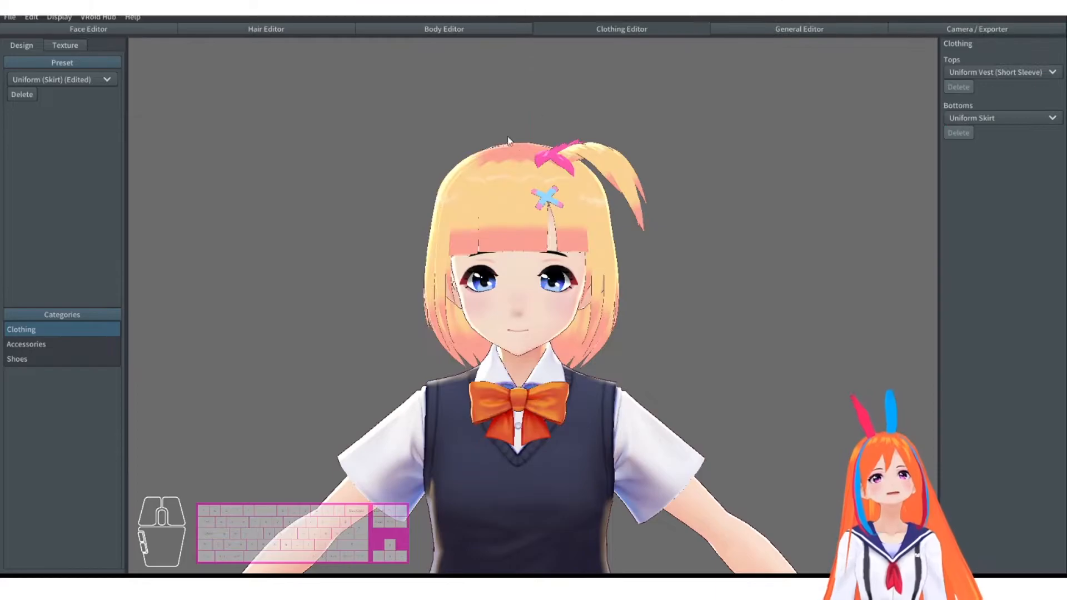
{"action": "scroll", "coordinate": [320, 178], "scroll_direction": "up", "scroll_amount": 2}
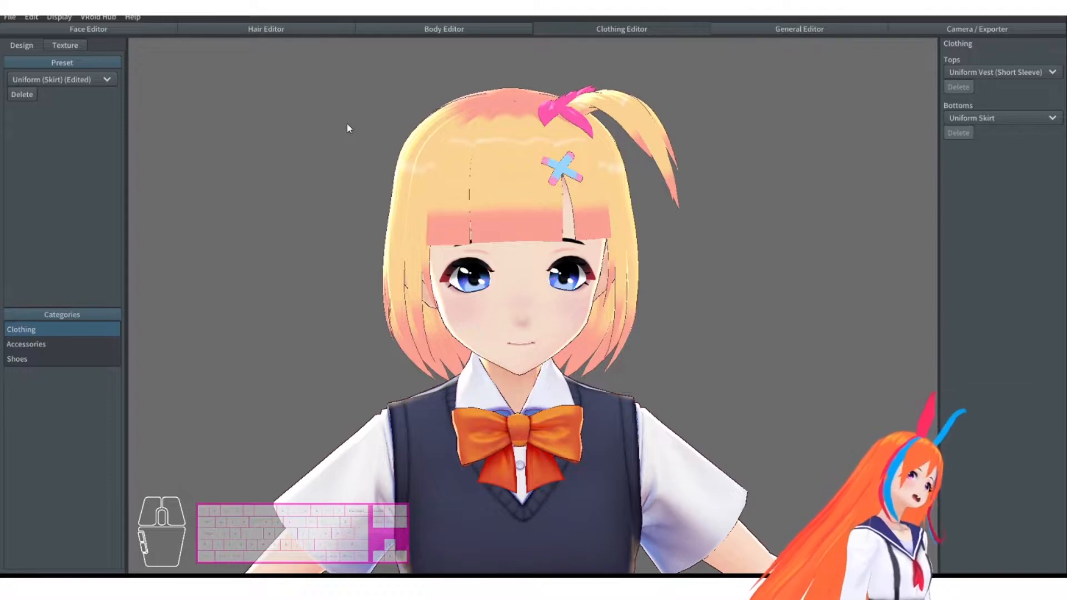
{"action": "scroll", "coordinate": [341, 132], "scroll_direction": "down", "scroll_amount": 2}
{"action": "middle_click_drag", "start_coordinate": [371, 161], "coordinate": [397, 153]}
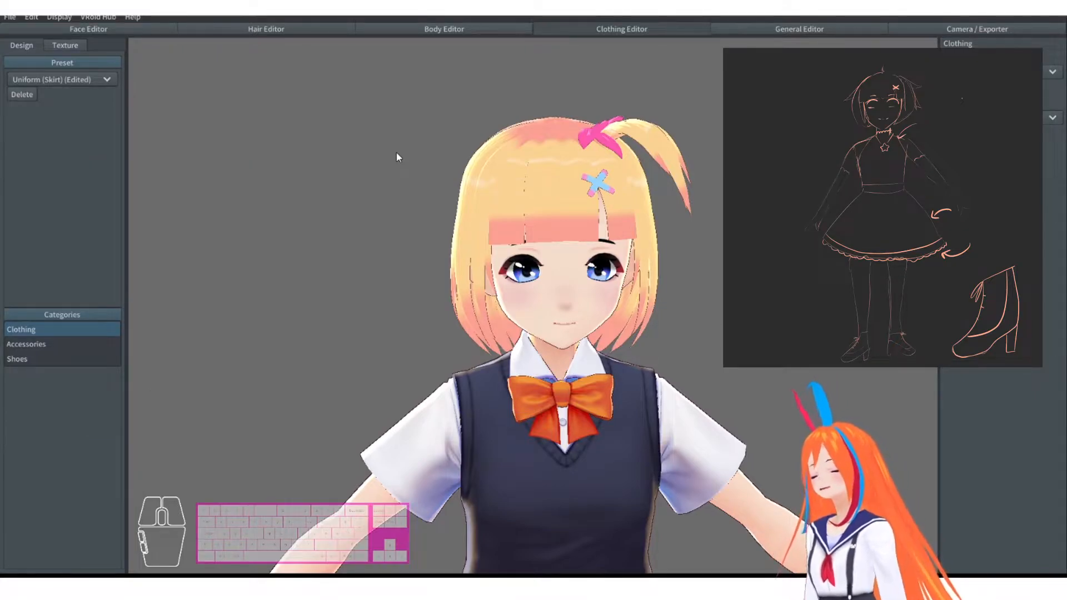
{"action": "mouse_move", "coordinate": [663, 161]}
{"action": "middle_mouse_down"}
{"action": "mouse_move", "coordinate": [610, 194]}
{"action": "mouse_move", "coordinate": [621, 161]}
{"action": "middle_mouse_up"}
{"action": "scroll", "coordinate": [626, 169], "scroll_direction": "down", "scroll_amount": 2}
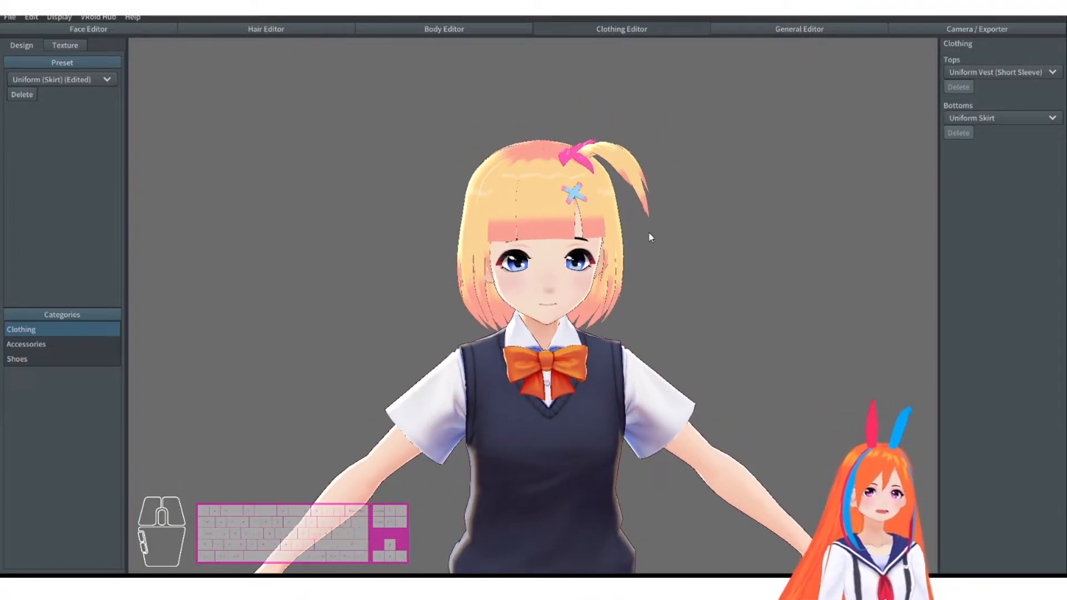
{"action": "middle_click_drag", "start_coordinate": [649, 233], "coordinate": [642, 193]}
{"action": "right_click_drag", "start_coordinate": [643, 198], "coordinate": [561, 184]}
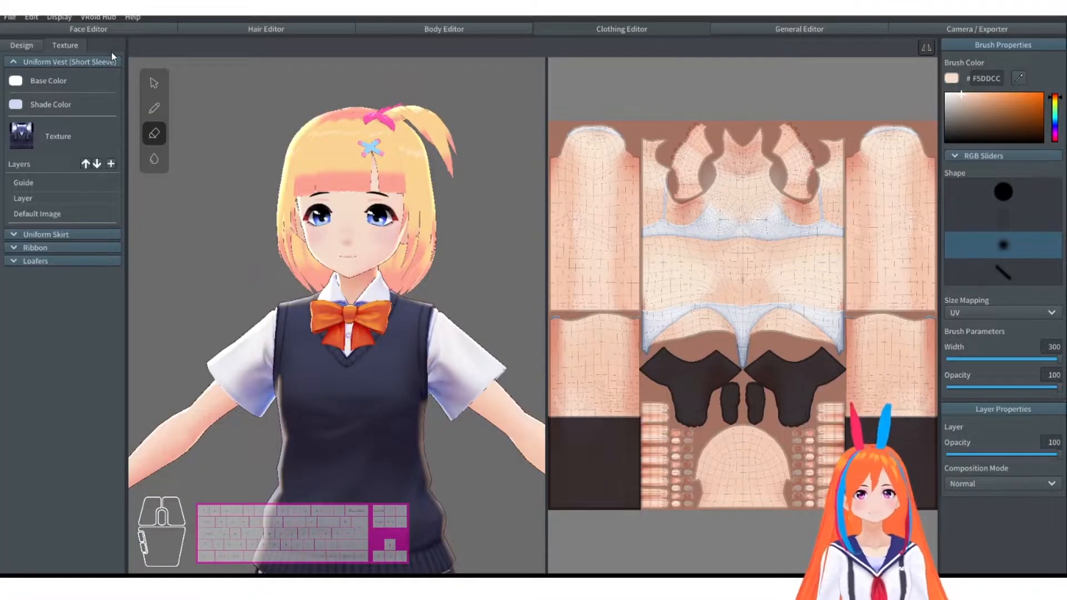
Step: Return to the clothing design and try the Uniform (Pants) preset on the avatar
{"action": "left_click", "coordinate": [38, 45]}
{"action": "left_click", "coordinate": [53, 82]}
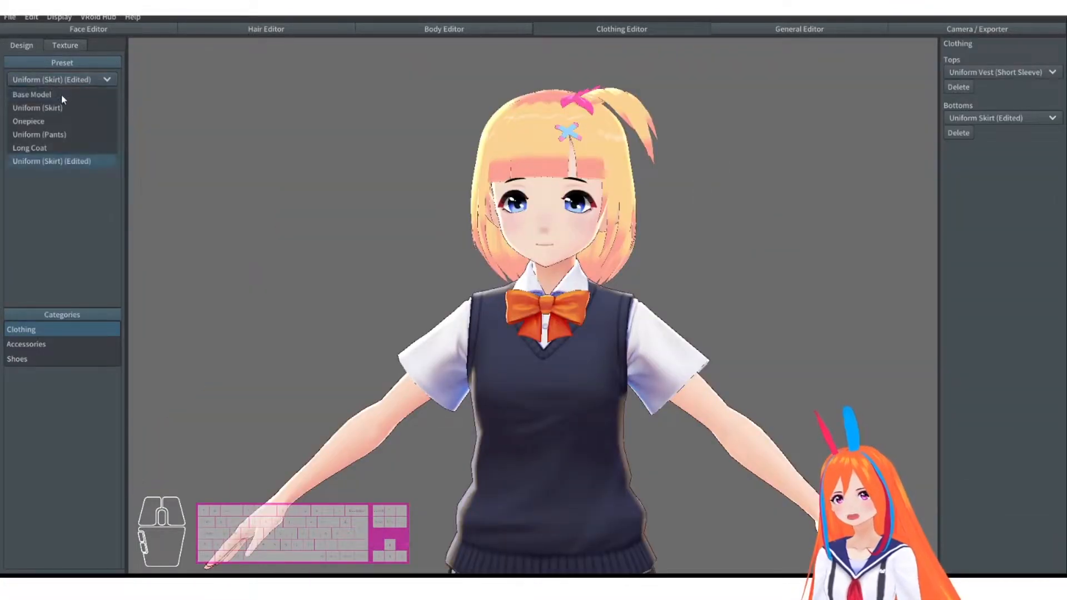
{"action": "left_click", "coordinate": [61, 107]}
{"action": "left_click", "coordinate": [76, 83]}
{"action": "left_click", "coordinate": [52, 117]}
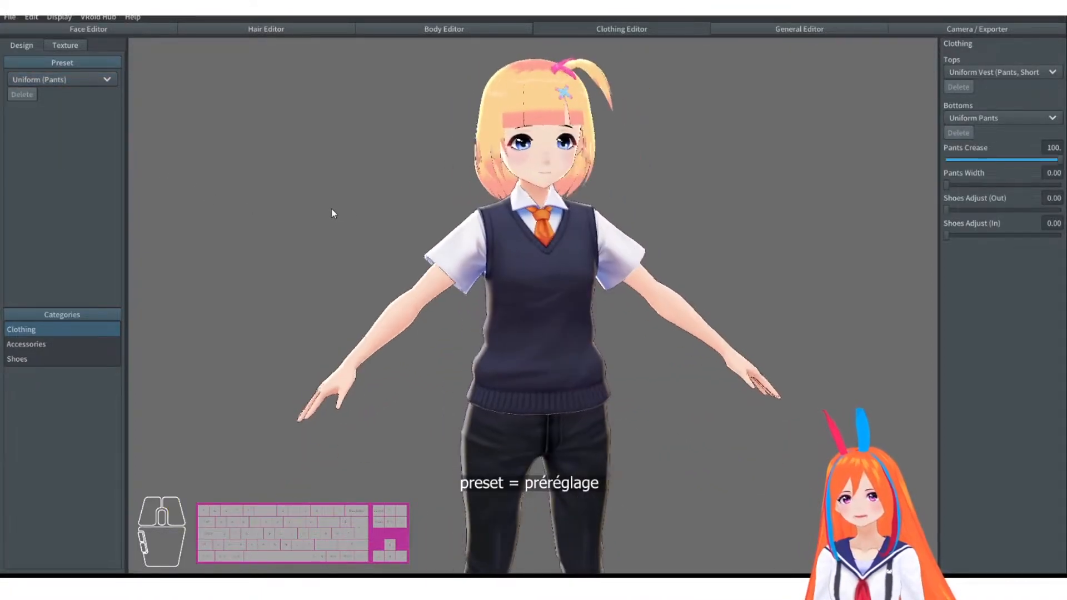
{"action": "scroll", "coordinate": [331, 208], "scroll_direction": "down", "scroll_amount": 2}
Step: Try the Onepiece clothing preset and view the whole dress on the avatar
{"action": "left_click", "coordinate": [27, 82]}
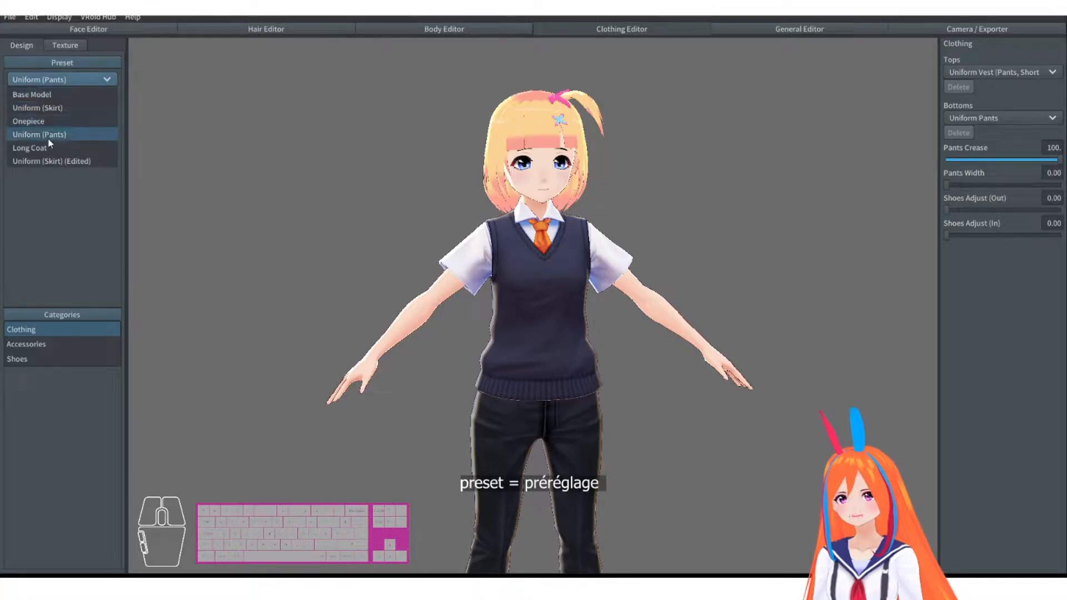
{"action": "left_click", "coordinate": [47, 118]}
{"action": "middle_click_drag", "start_coordinate": [360, 179], "coordinate": [308, 92]}
{"action": "scroll", "coordinate": [335, 153], "scroll_direction": "down", "scroll_amount": 2}
{"action": "mouse_move", "coordinate": [334, 153]}
{"action": "right_mouse_down"}
{"action": "mouse_move", "coordinate": [360, 145]}
{"action": "mouse_move", "coordinate": [334, 150]}
{"action": "right_mouse_up"}
Step: Dress the avatar in the Uniform (Skirt) preset and view the outfit at an angle
{"action": "left_click", "coordinate": [60, 81]}
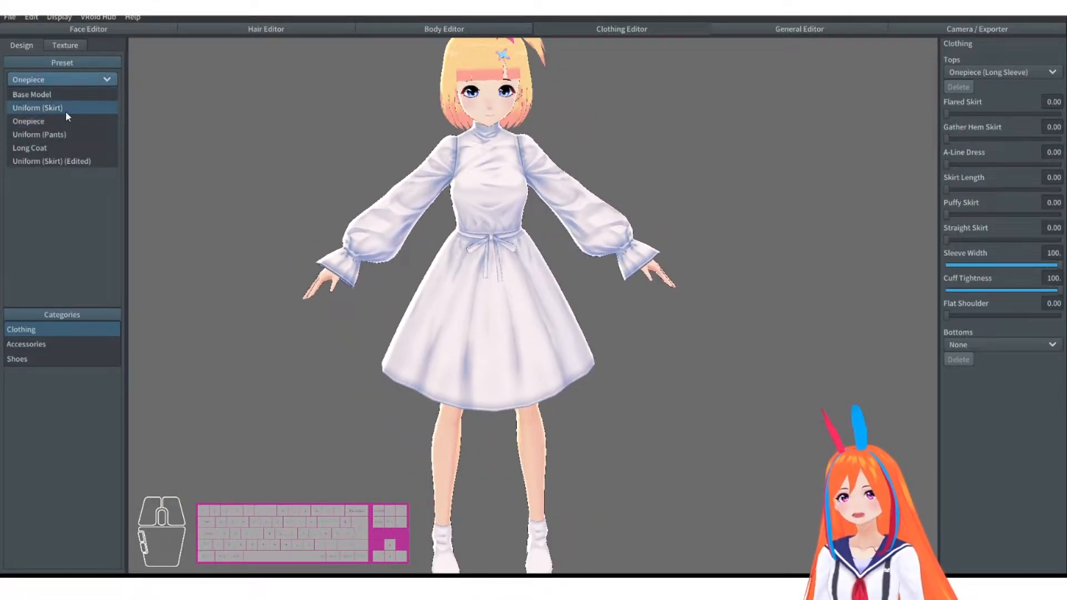
{"action": "left_click", "coordinate": [66, 106]}
{"action": "right_click_drag", "start_coordinate": [379, 205], "coordinate": [434, 251]}
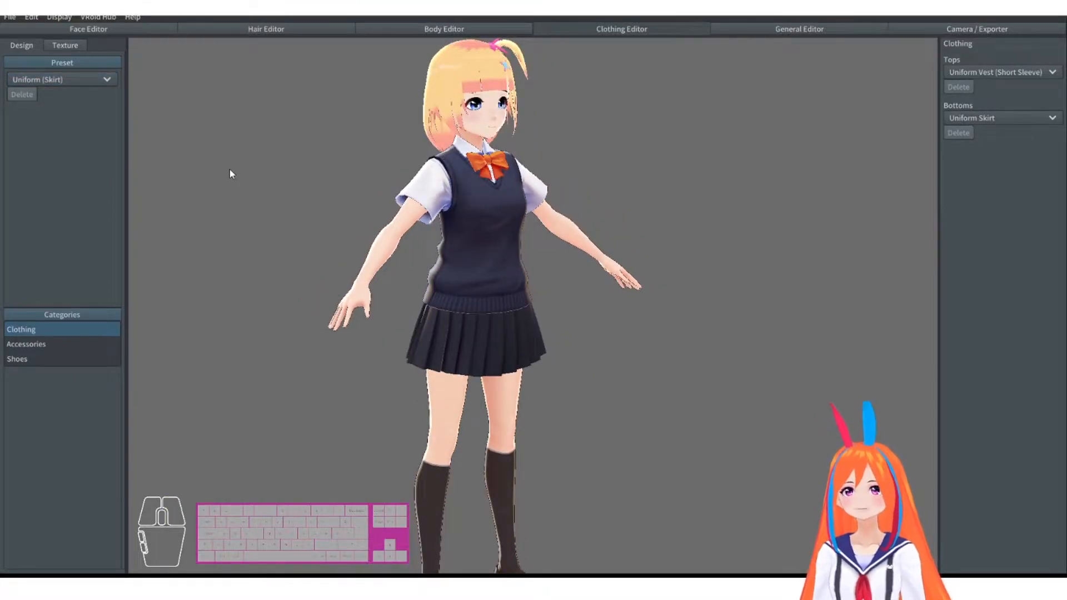
{"action": "left_click", "coordinate": [84, 79]}
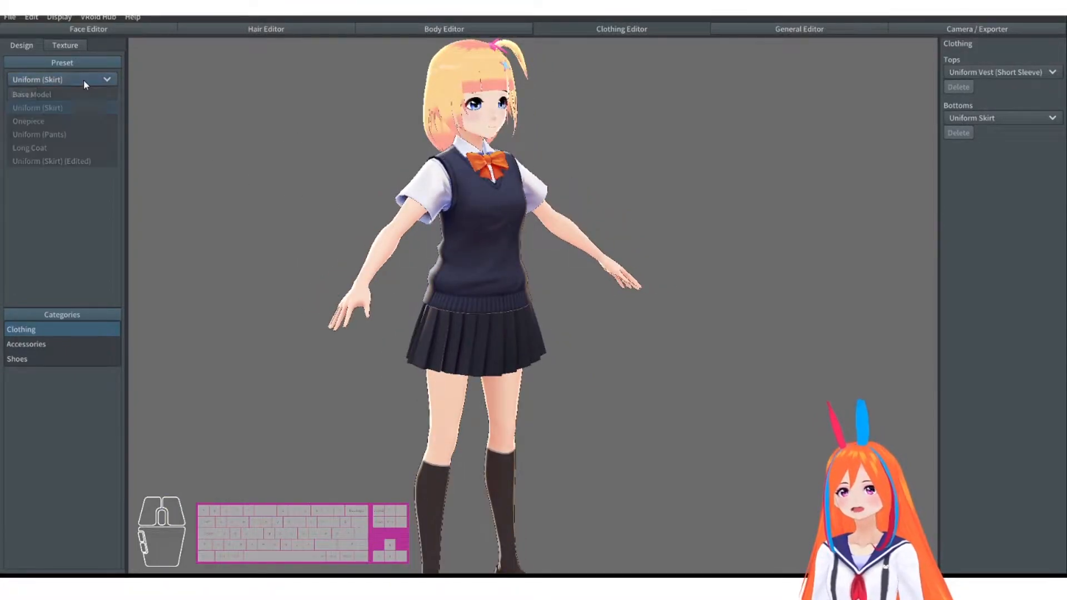
{"action": "left_click", "coordinate": [55, 107]}
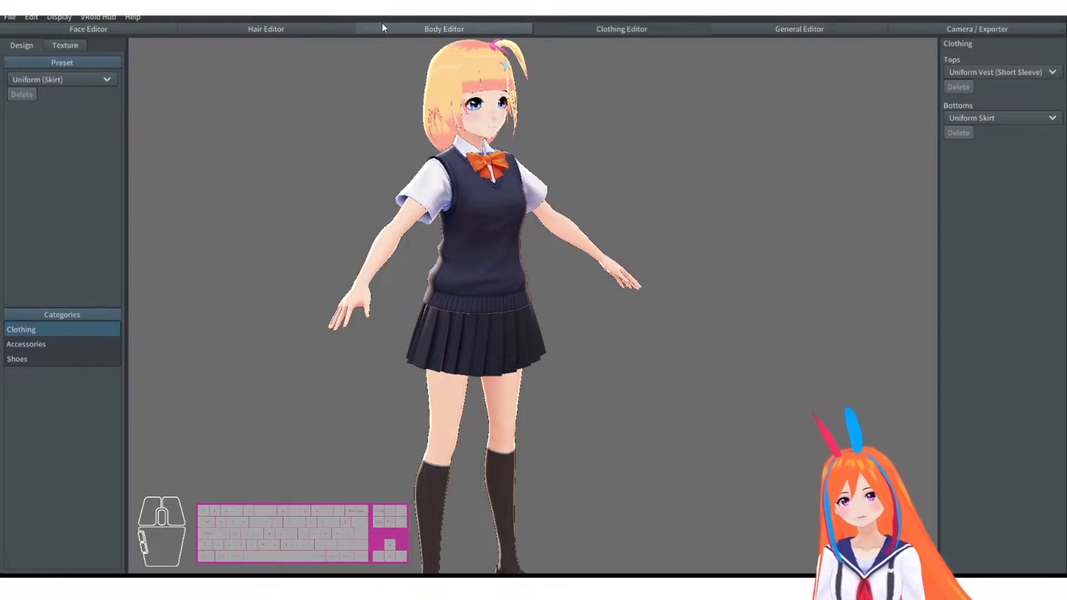
Step: Open the body texture used with the Uniform Skirt outfit and select its Default Image layer
{"action": "left_click", "coordinate": [364, 29]}
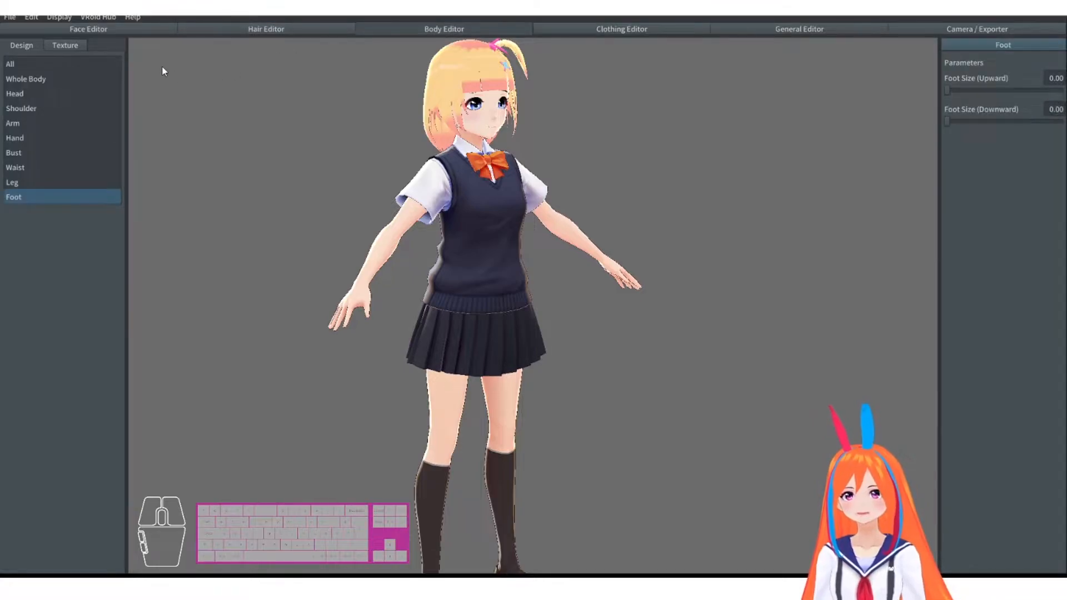
{"action": "left_click", "coordinate": [239, 33]}
{"action": "left_click", "coordinate": [78, 46]}
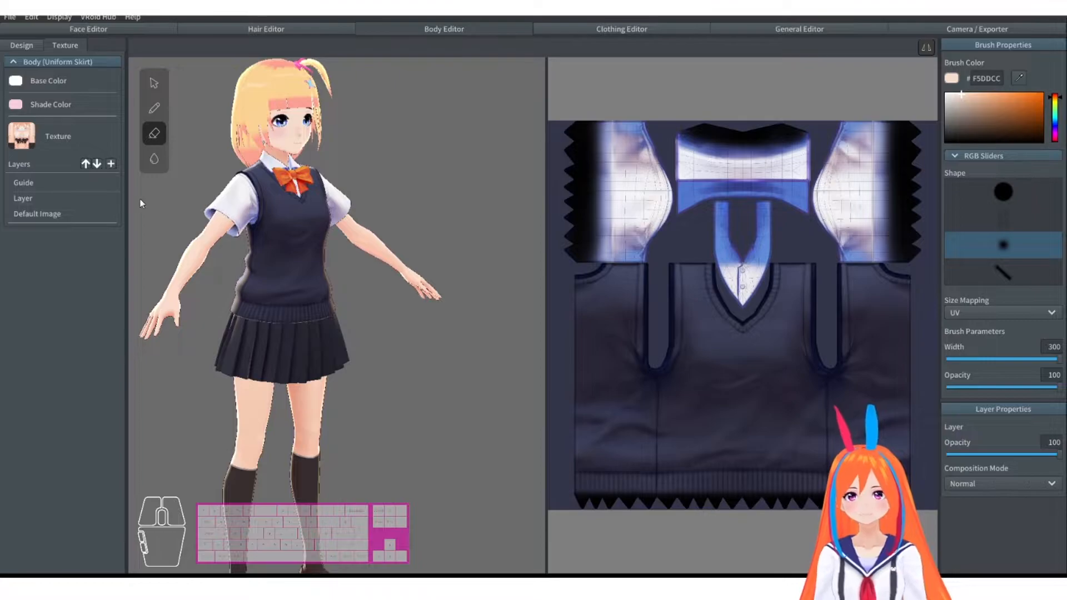
{"action": "left_click", "coordinate": [50, 214]}
Step: Go back to the Clothing Editor and apply the Onepiece preset
{"action": "left_click", "coordinate": [616, 29]}
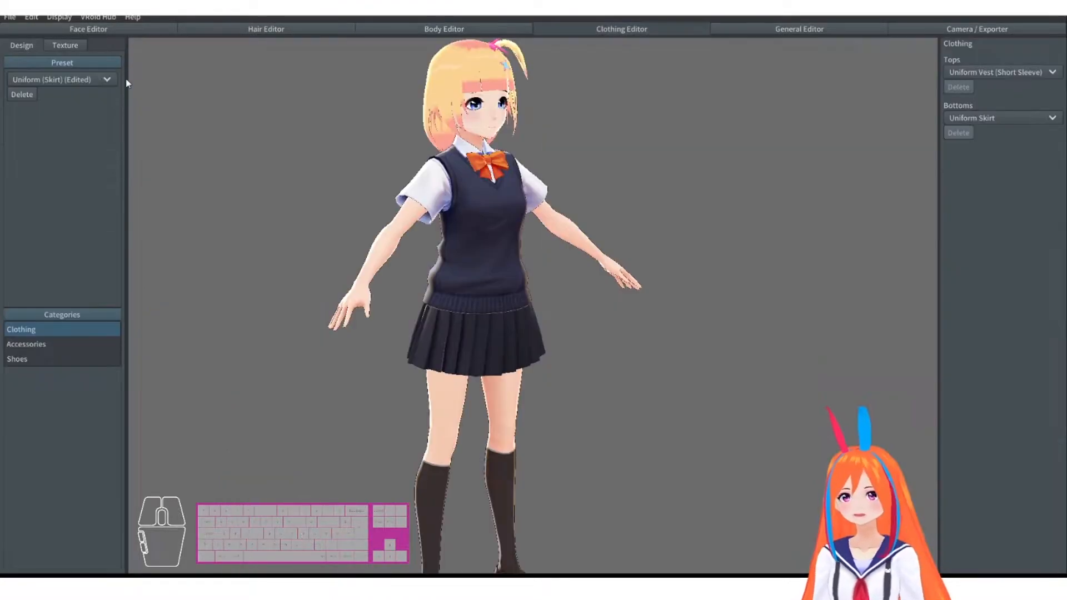
{"action": "left_click", "coordinate": [65, 79]}
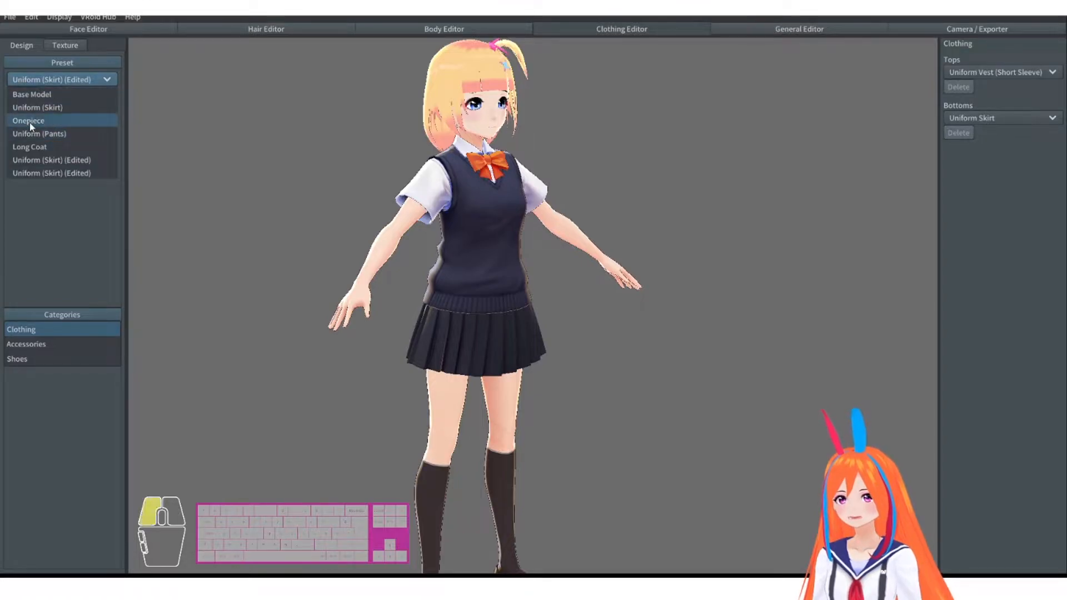
{"action": "left_click", "coordinate": [45, 121]}
Step: In the Body Editor, inspect the Body (Onepiece) texture by selecting the layer between Guide and Default Image
{"action": "left_click", "coordinate": [358, 29]}
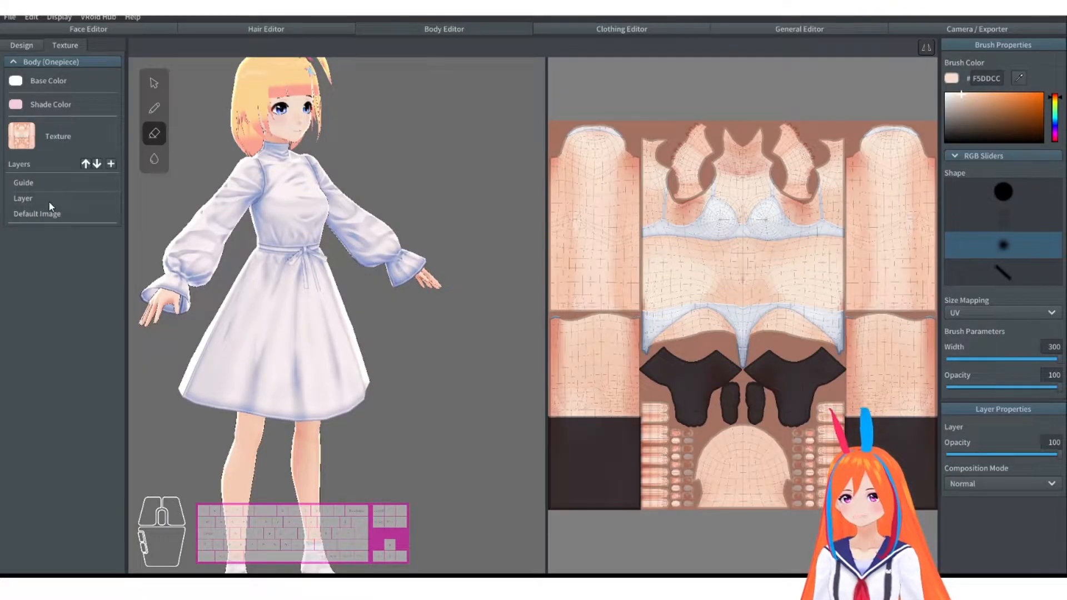
{"action": "left_click", "coordinate": [49, 201]}
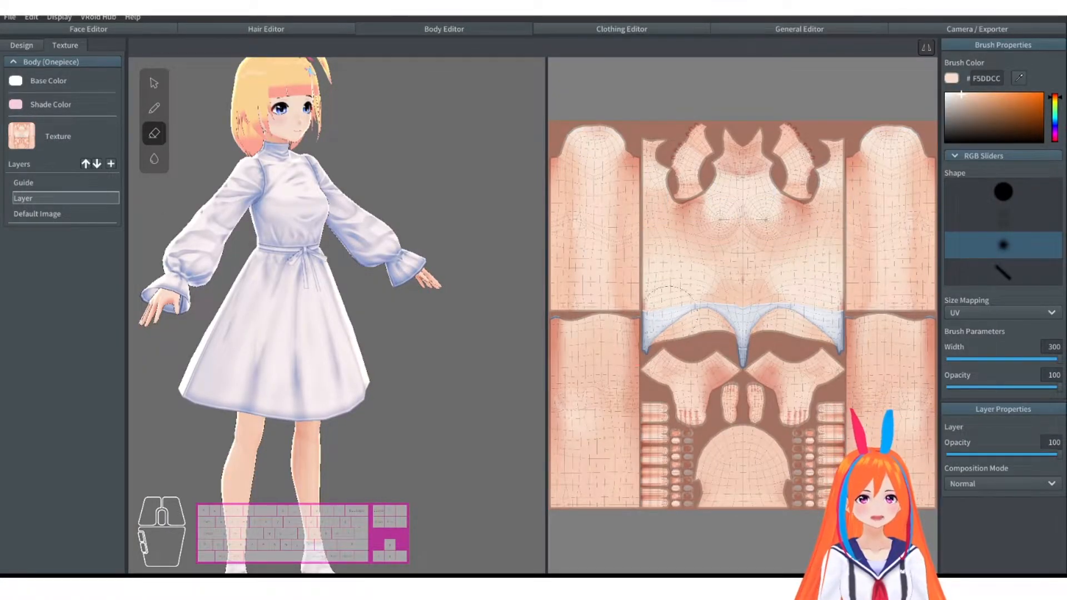
{"action": "left_click_drag", "start_coordinate": [425, 370], "coordinate": [395, 353]}
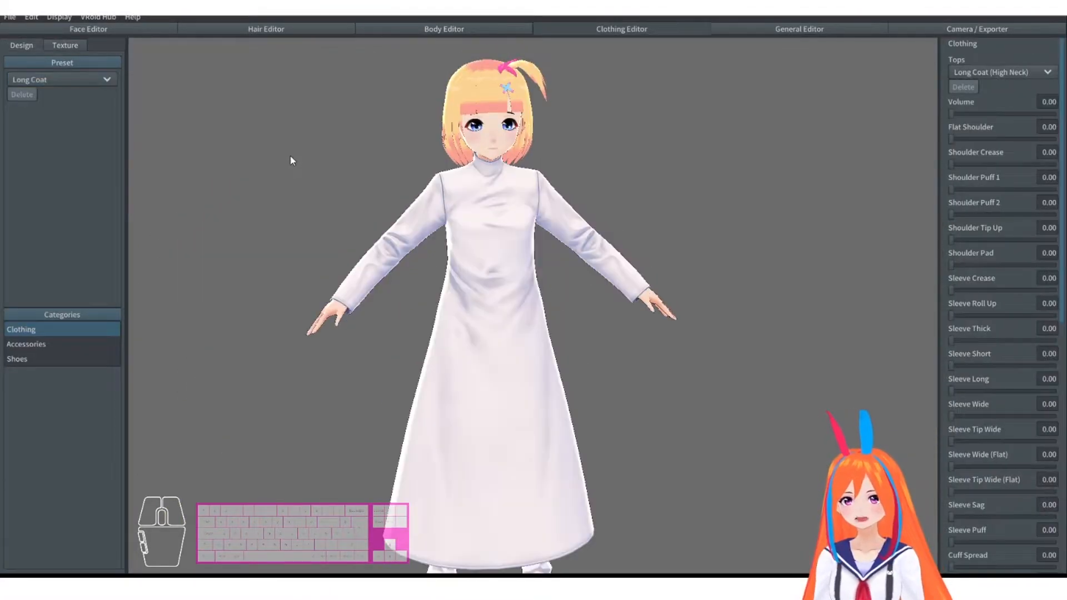
Step: View the avatar in the Long Coat and check the list of available clothing presets
{"action": "right_click_drag", "start_coordinate": [291, 155], "coordinate": [373, 139]}
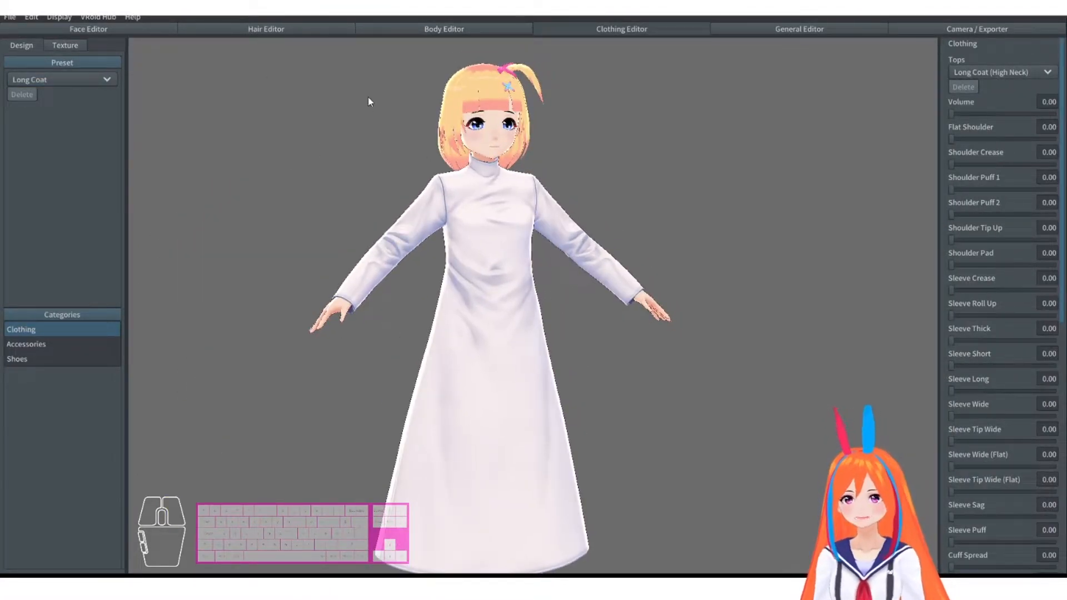
{"action": "left_click", "coordinate": [60, 78]}
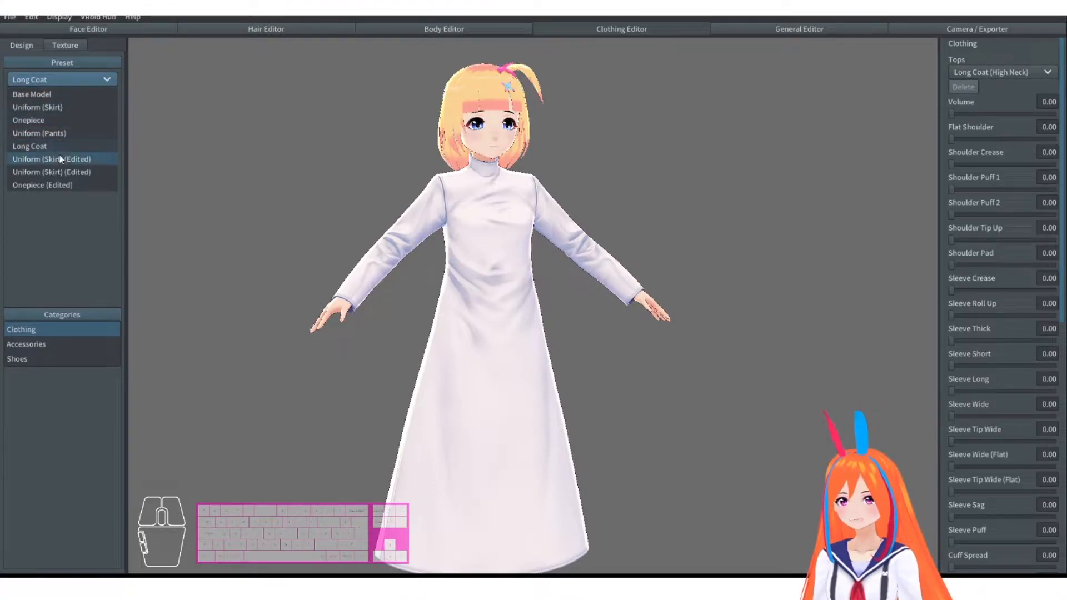
{"action": "left_click", "coordinate": [159, 119]}
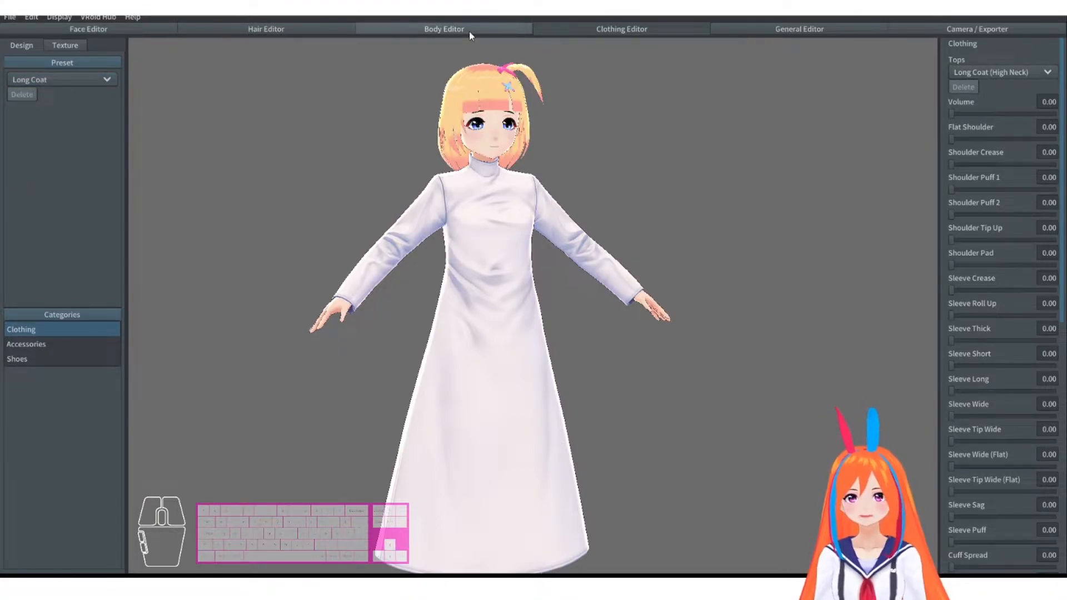
Step: Open the Skin (Long Coat) body texture, select the layer between Guide and Default Image, and examine the transparent areas
{"action": "left_click", "coordinate": [469, 31]}
{"action": "left_click", "coordinate": [82, 46]}
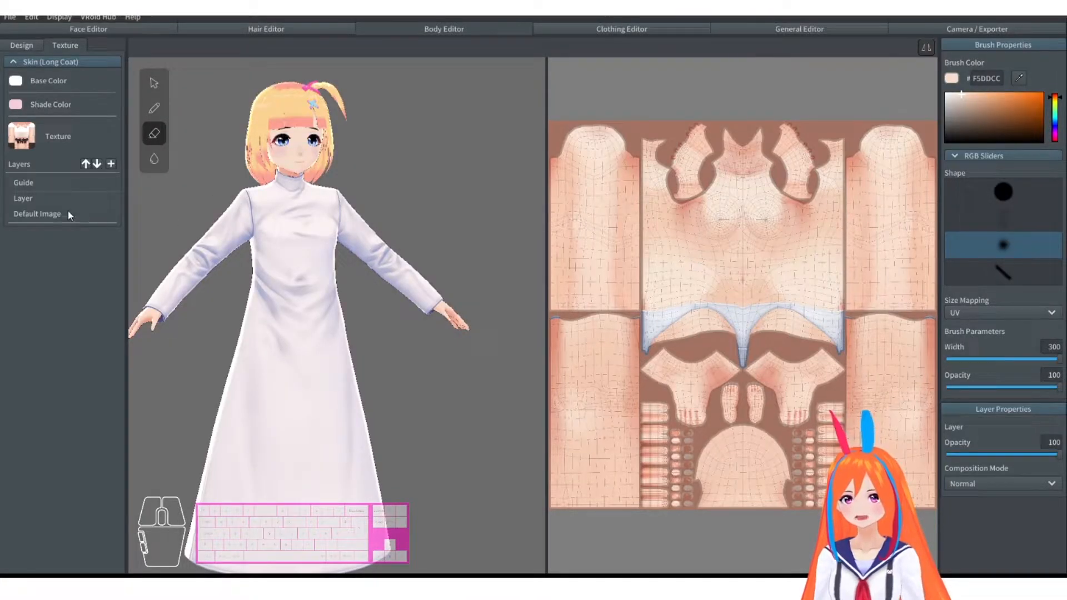
{"action": "left_click", "coordinate": [30, 199]}
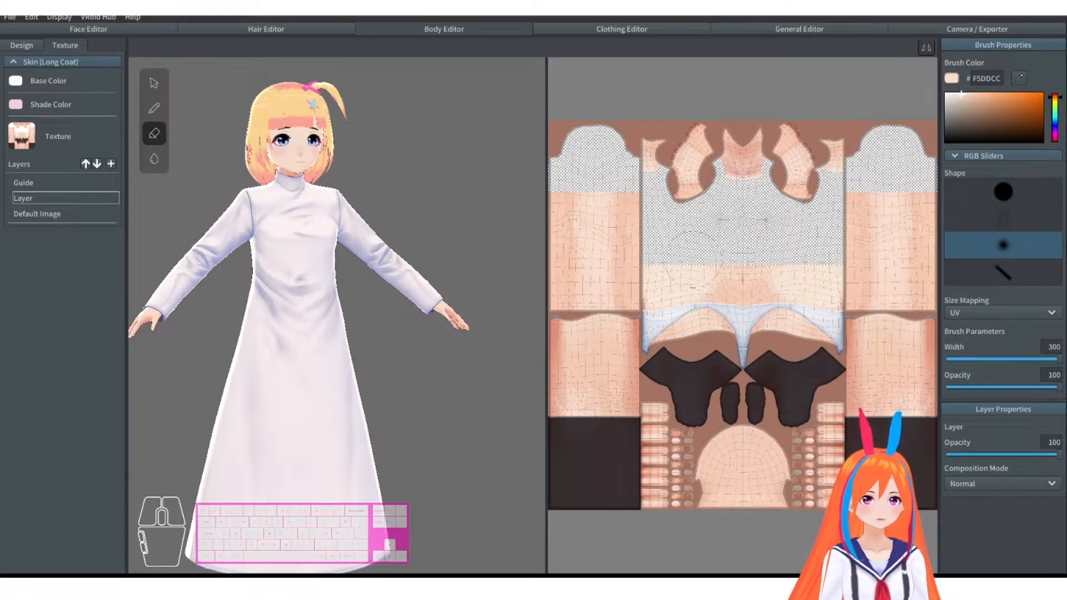
{"action": "scroll", "coordinate": [683, 167], "scroll_direction": "up", "scroll_amount": 3}
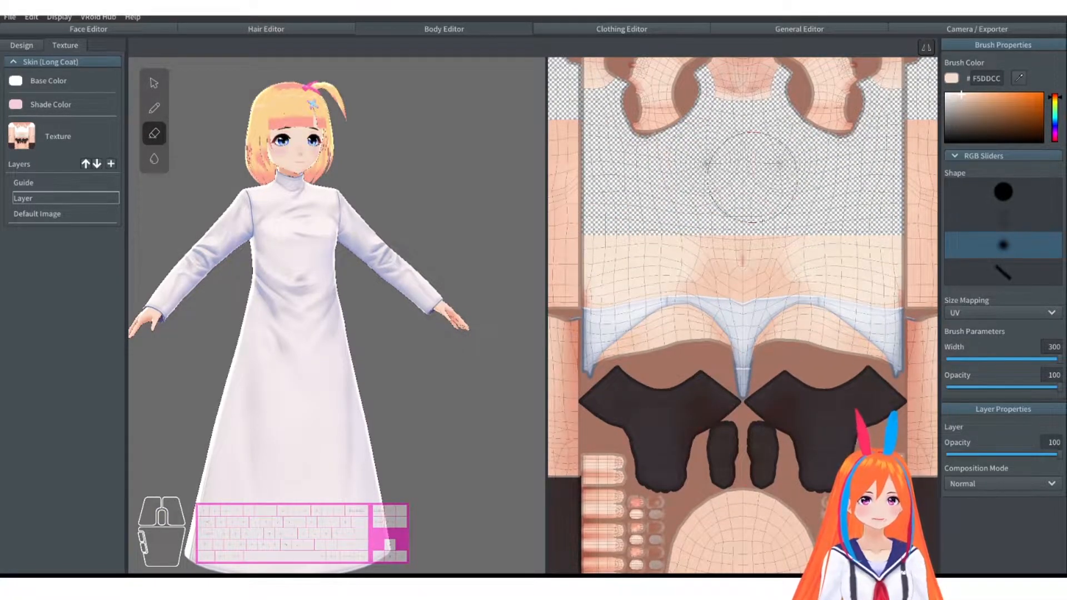
{"action": "scroll", "coordinate": [753, 176], "scroll_direction": "down", "scroll_amount": 1}
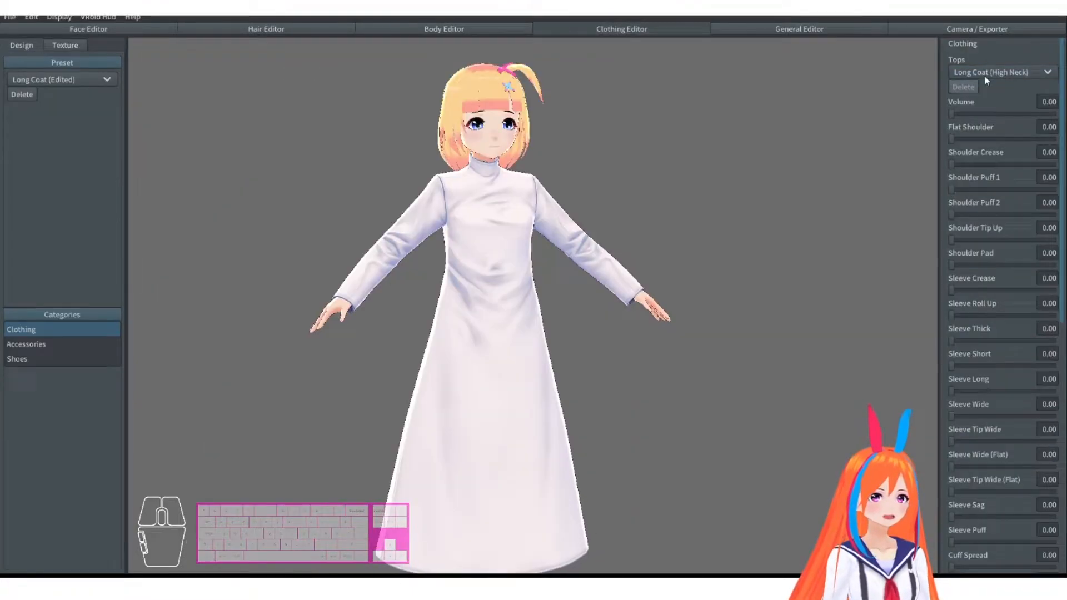
Step: View the outfit with Tops set to None, and replace the top with the Long Coat (Stand Away) model
{"action": "left_click", "coordinate": [995, 72]}
{"action": "left_click", "coordinate": [976, 85]}
{"action": "right_click_drag", "start_coordinate": [916, 97], "coordinate": [629, 164]}
{"action": "left_click", "coordinate": [1000, 72]}
{"action": "scroll", "coordinate": [994, 168], "scroll_direction": "down", "scroll_amount": 3}
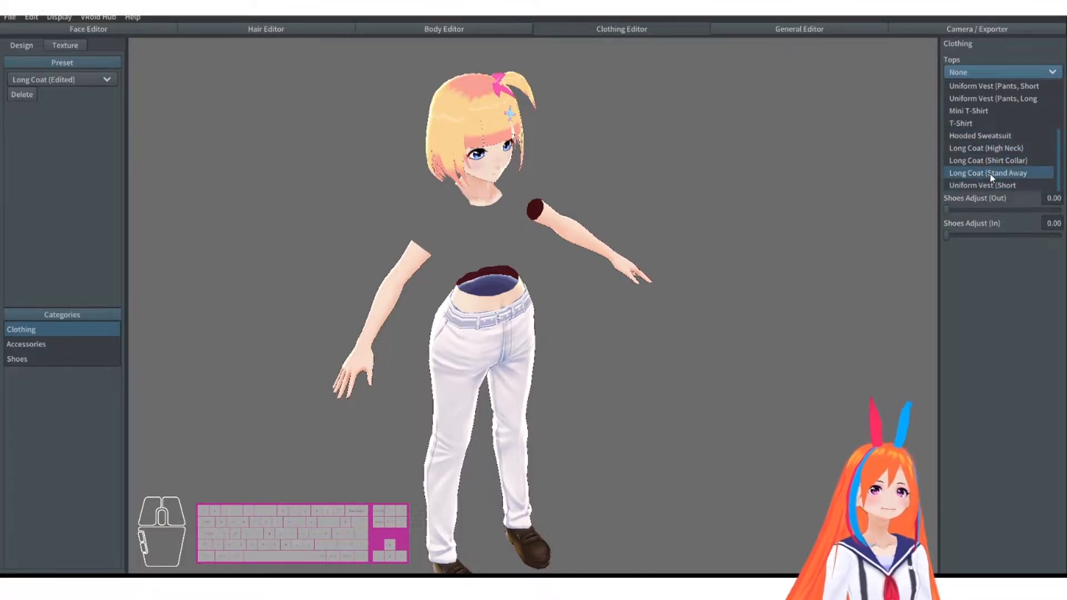
{"action": "left_click", "coordinate": [992, 174]}
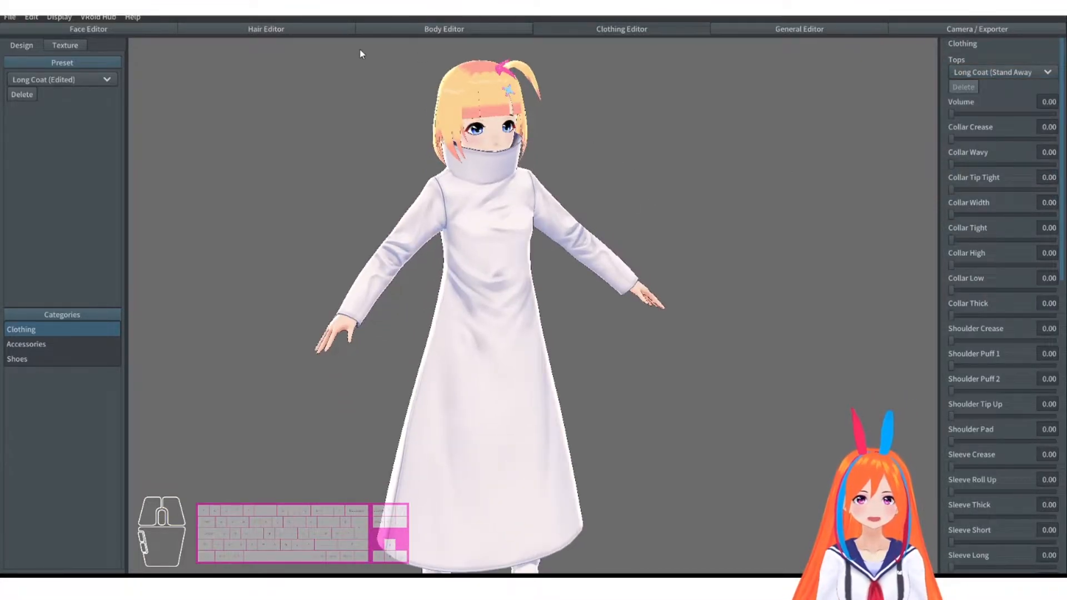
Step: Select the layer between Guide and Default Image in the Skin (Long Coat) texture and examine the coat up close
{"action": "left_click", "coordinate": [70, 45]}
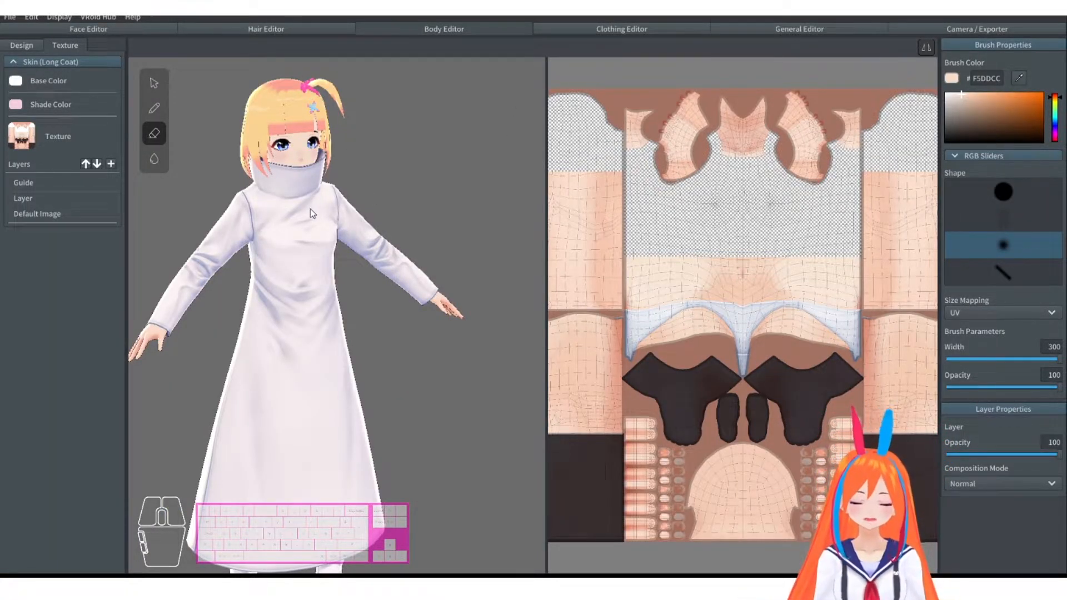
{"action": "right_click_drag", "start_coordinate": [308, 209], "coordinate": [297, 208]}
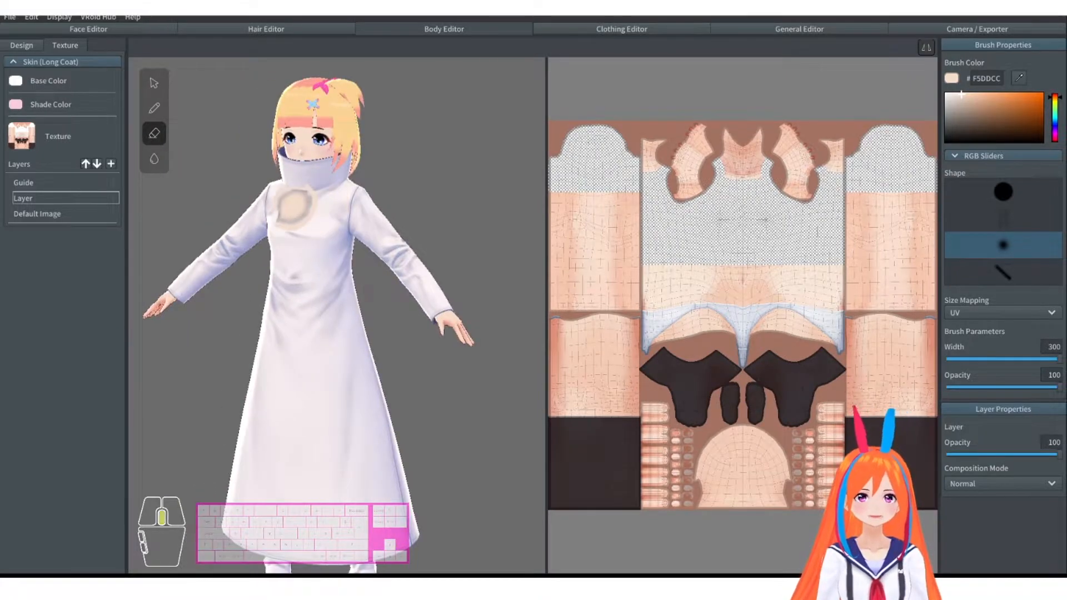
{"action": "scroll", "coordinate": [292, 206], "scroll_direction": "up", "scroll_amount": 5}
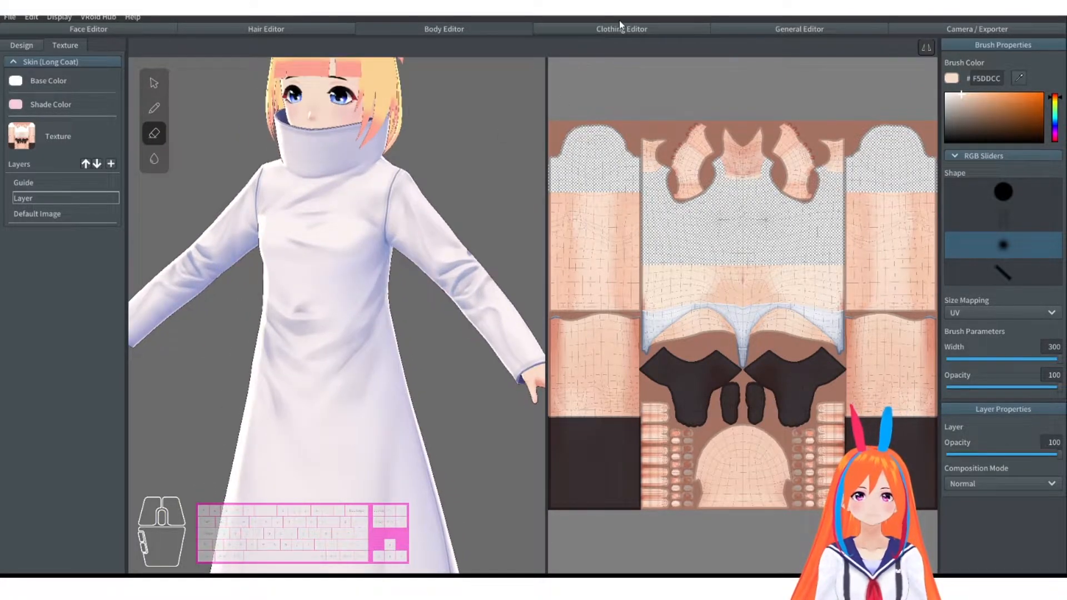
Step: In the Clothing Editor, apply the Onepiece (Edited) preset and set Tops to the Long Coat (Stand Away) model
{"action": "left_click", "coordinate": [619, 22]}
{"action": "left_click", "coordinate": [64, 79]}
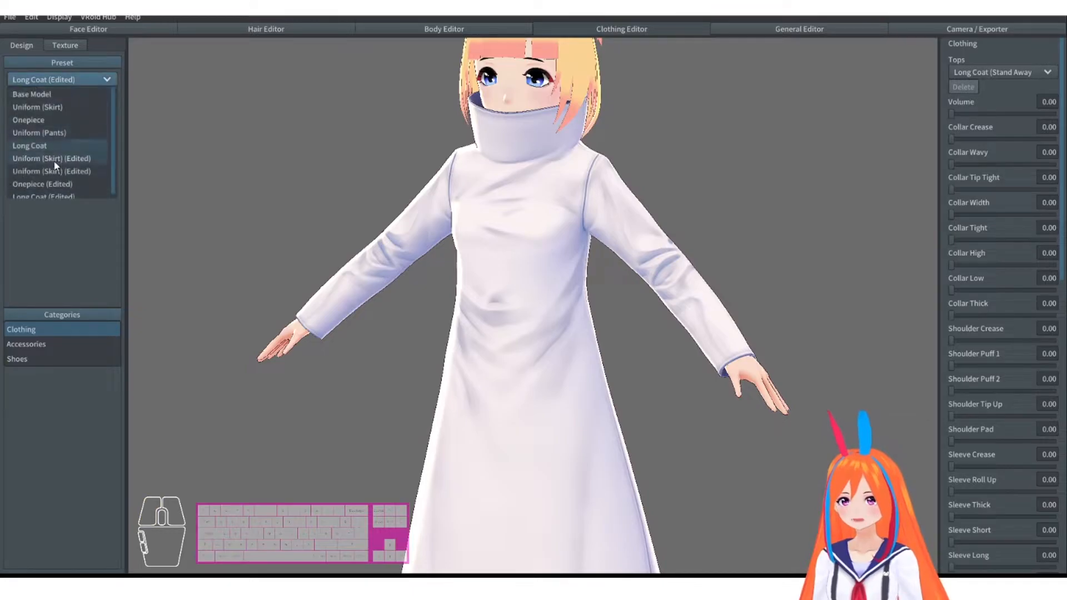
{"action": "left_click", "coordinate": [64, 183]}
{"action": "left_click", "coordinate": [1022, 72]}
{"action": "scroll", "coordinate": [1006, 139], "scroll_direction": "down", "scroll_amount": 4}
{"action": "left_click", "coordinate": [994, 168]}
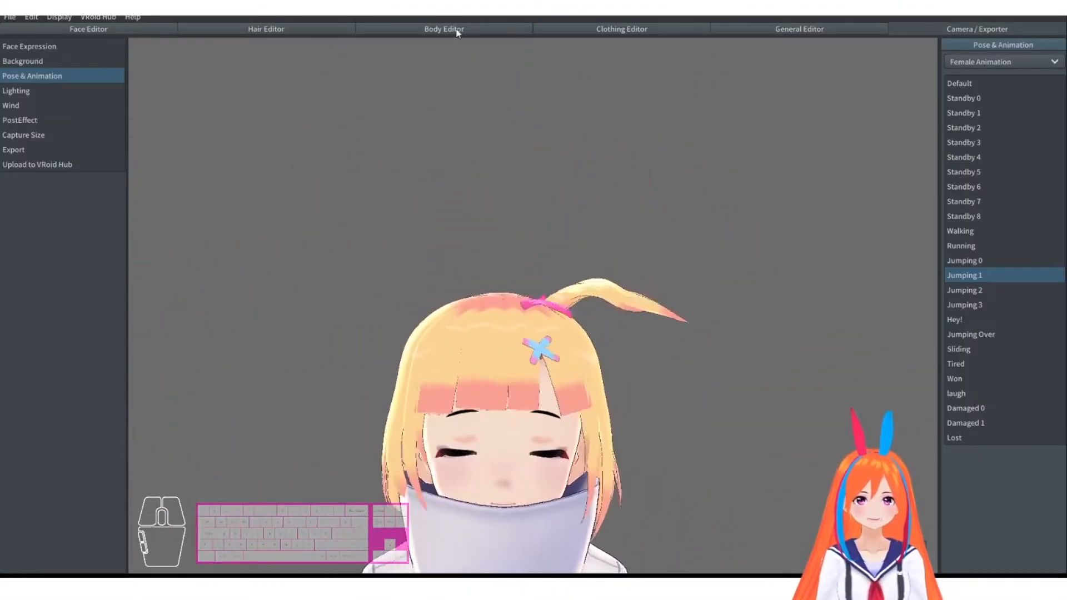
Step: Preview the coat in motion with the Standby 4, Standby 3 and Standby 2 animations, ending on Standby 3
{"action": "left_click", "coordinate": [452, 28]}
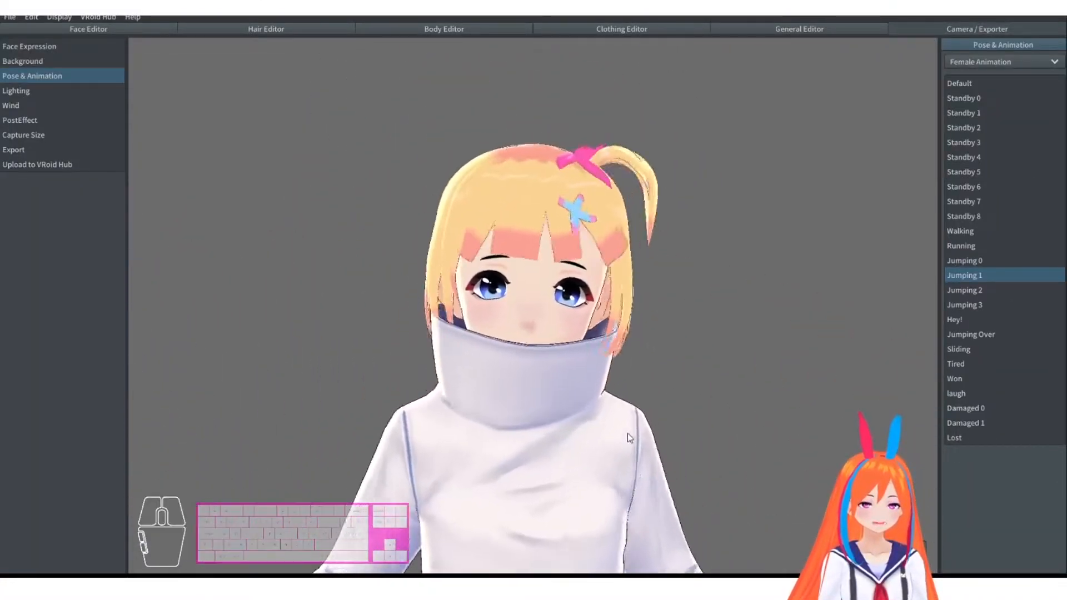
{"action": "left_click", "coordinate": [1002, 157]}
{"action": "left_click", "coordinate": [994, 142]}
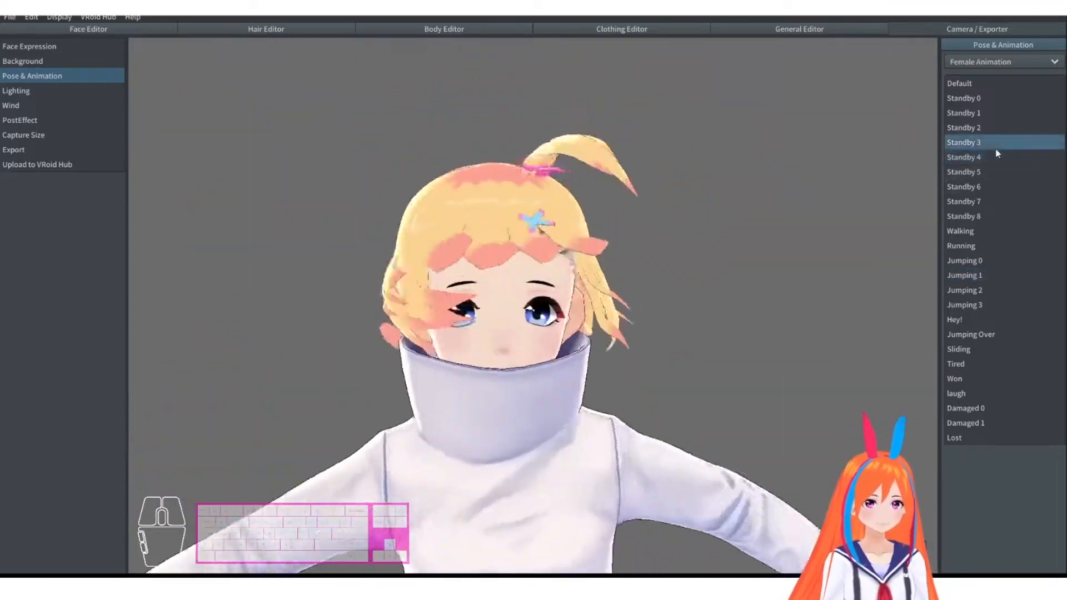
{"action": "left_click", "coordinate": [989, 128]}
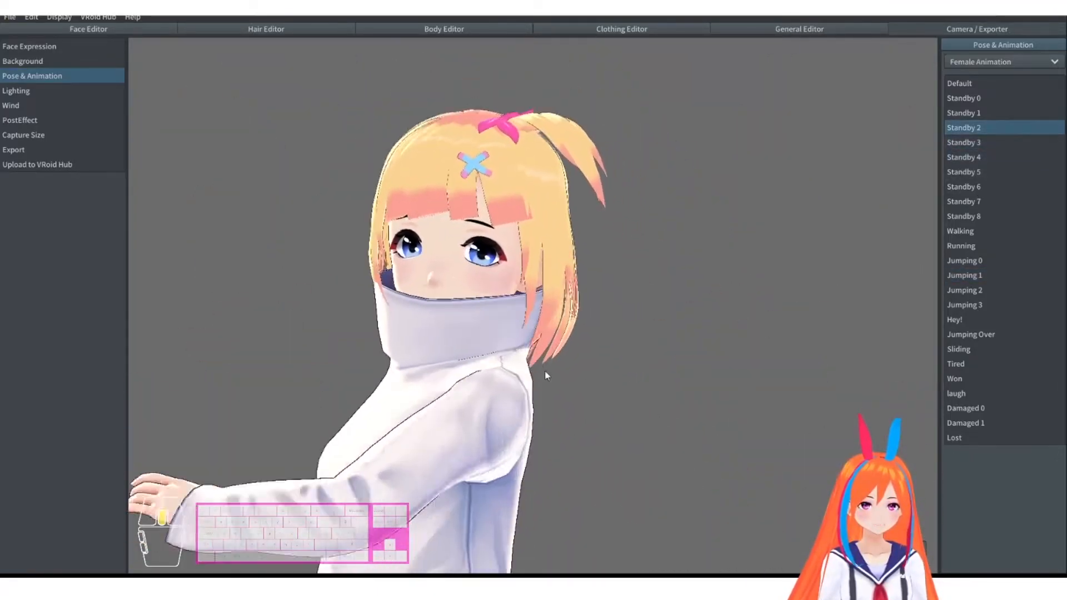
{"action": "left_click", "coordinate": [972, 142]}
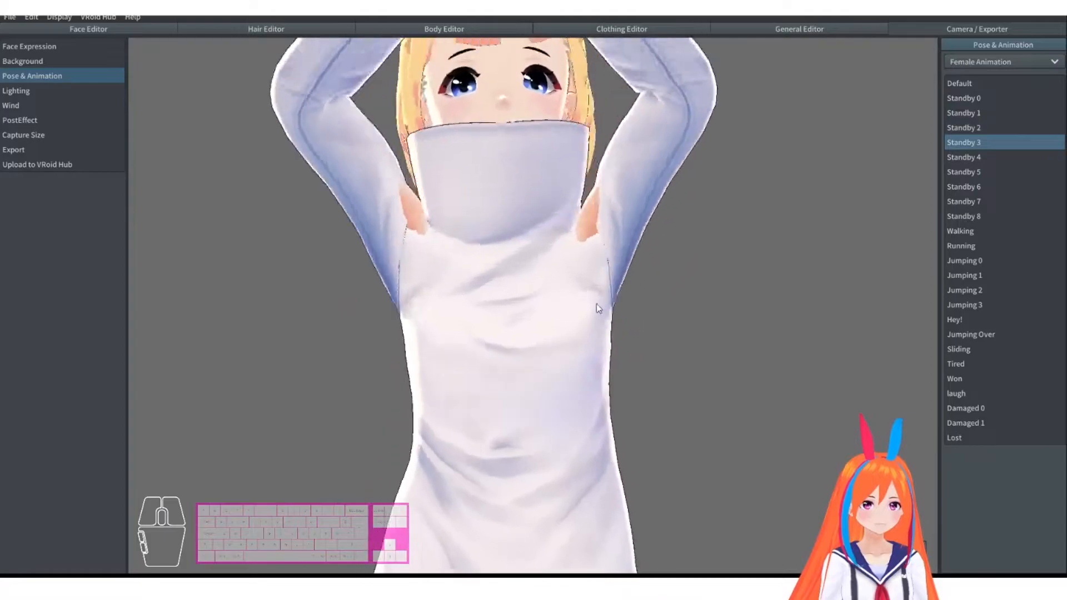
Step: In the Clothing Editor, switch the preset to Long Coat (Edited) and replace it with the original Long Coat preset
{"action": "left_click", "coordinate": [730, 35]}
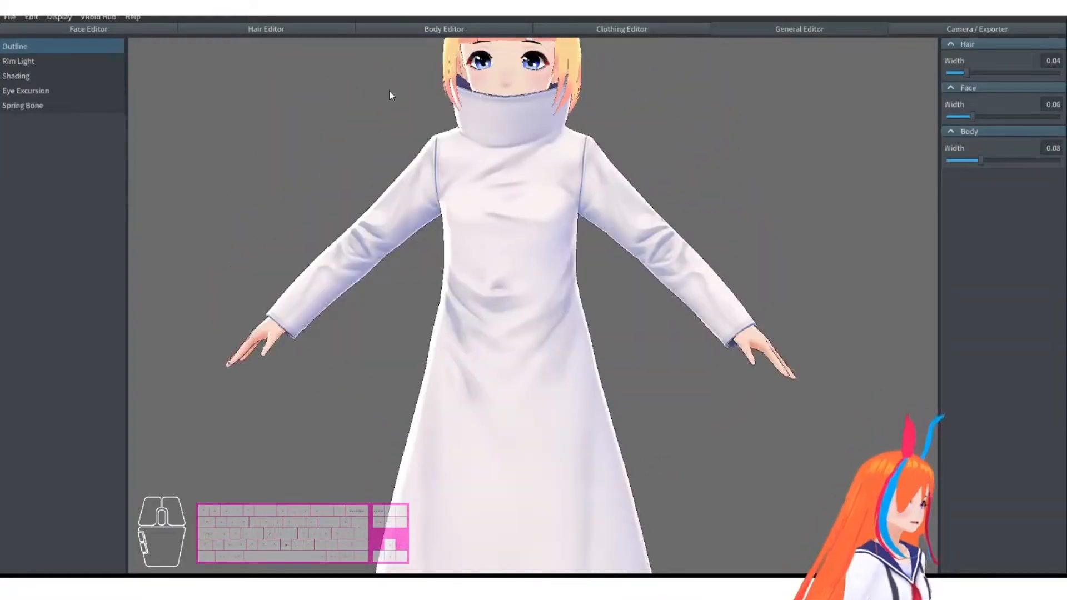
{"action": "left_click", "coordinate": [653, 32]}
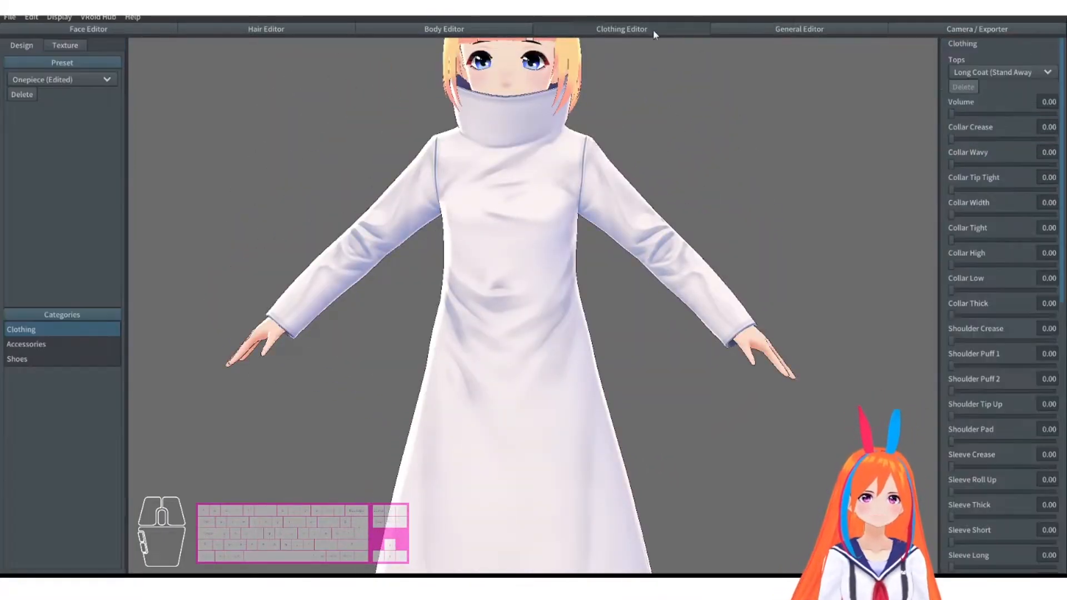
{"action": "left_click", "coordinate": [86, 83]}
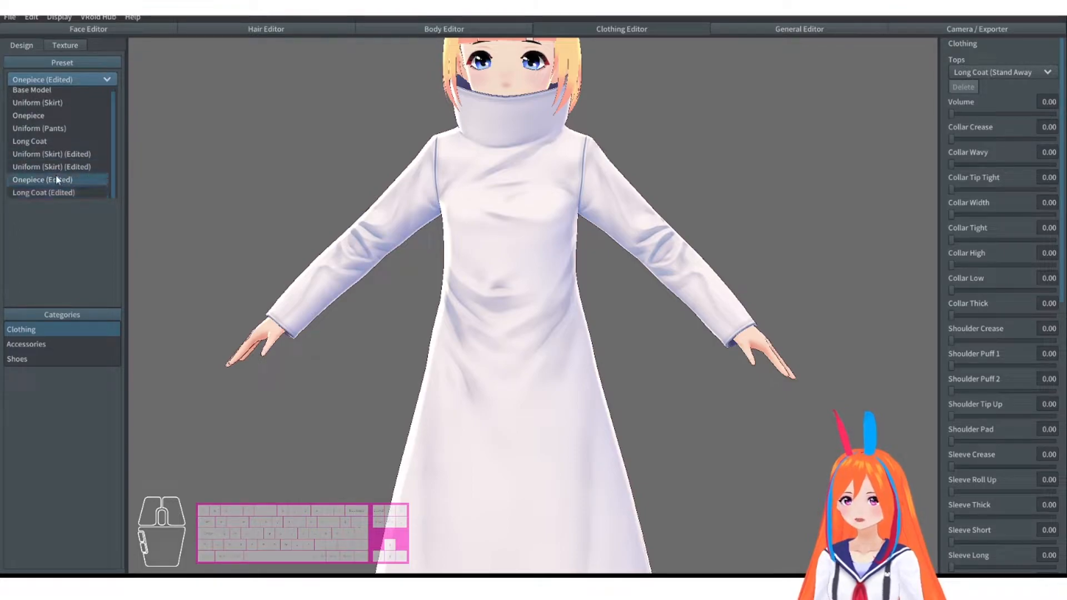
{"action": "left_click", "coordinate": [58, 193]}
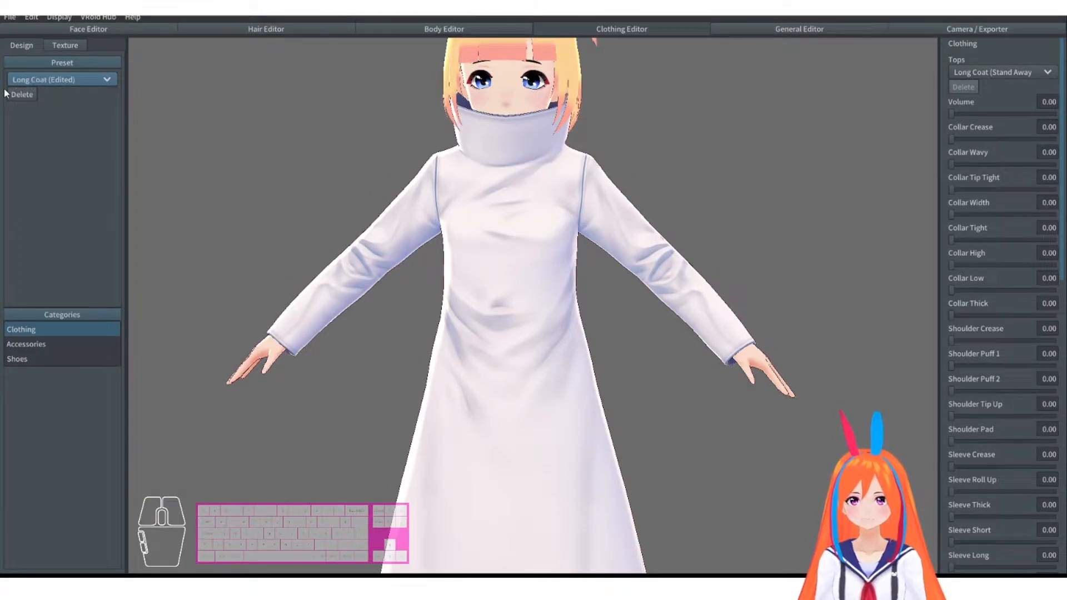
{"action": "left_click", "coordinate": [47, 82]}
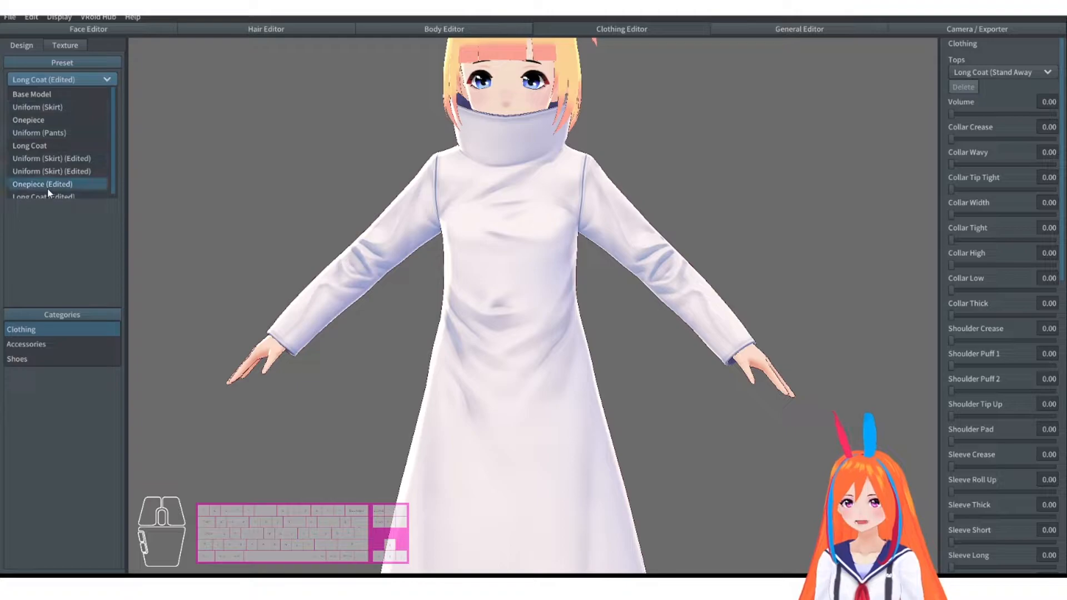
{"action": "left_click", "coordinate": [39, 145]}
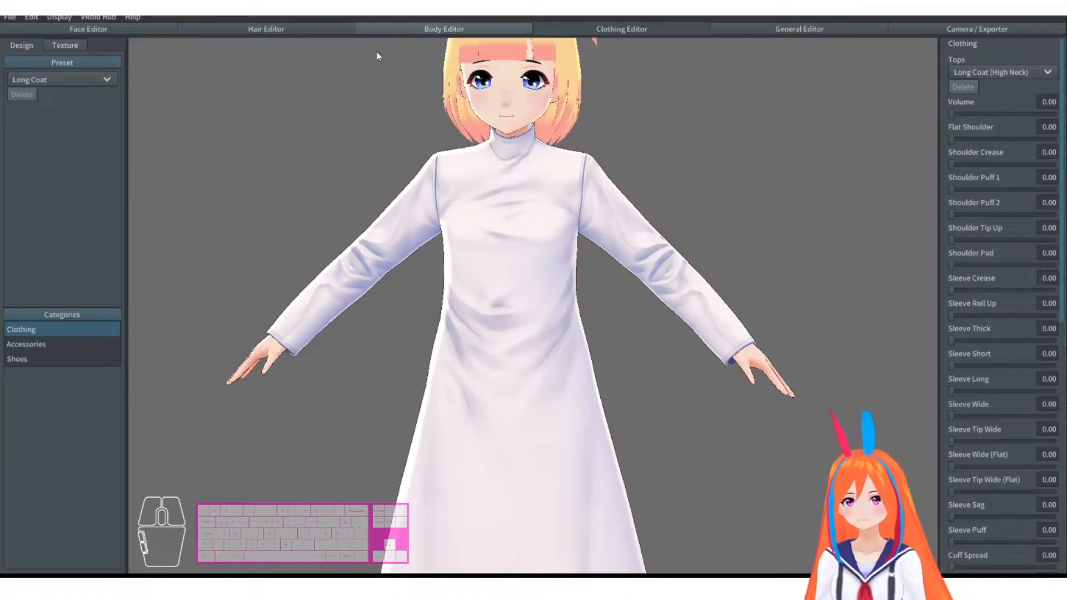
Step: In the Body Editor, examine the Default Image layer of the Skin (Long Coat) texture alongside the coat on the avatar
{"action": "left_click", "coordinate": [391, 29]}
{"action": "left_click", "coordinate": [67, 49]}
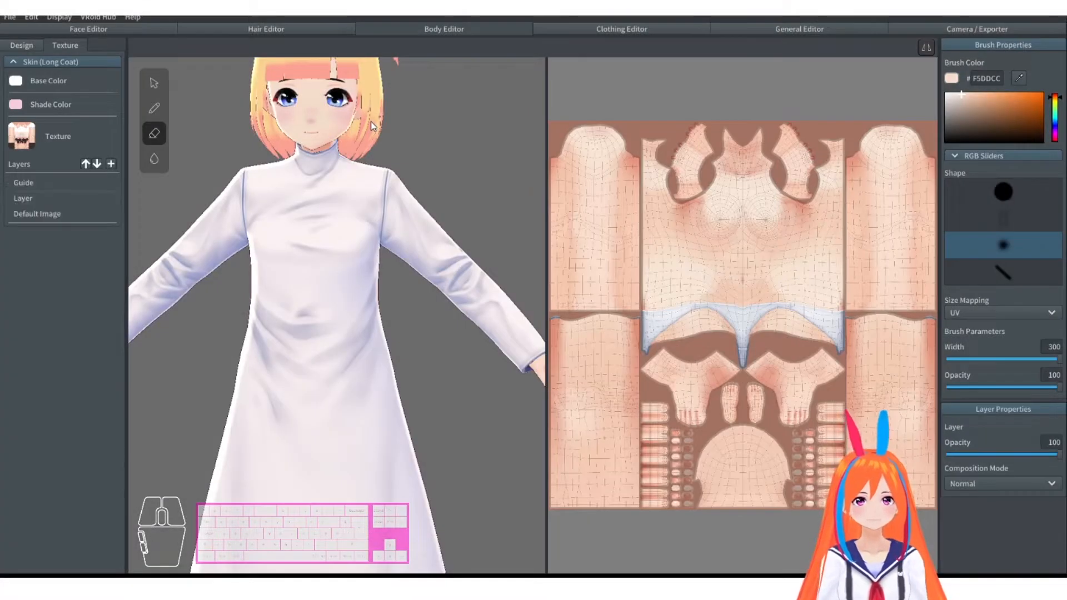
{"action": "right_click_drag", "start_coordinate": [296, 247], "coordinate": [310, 254]}
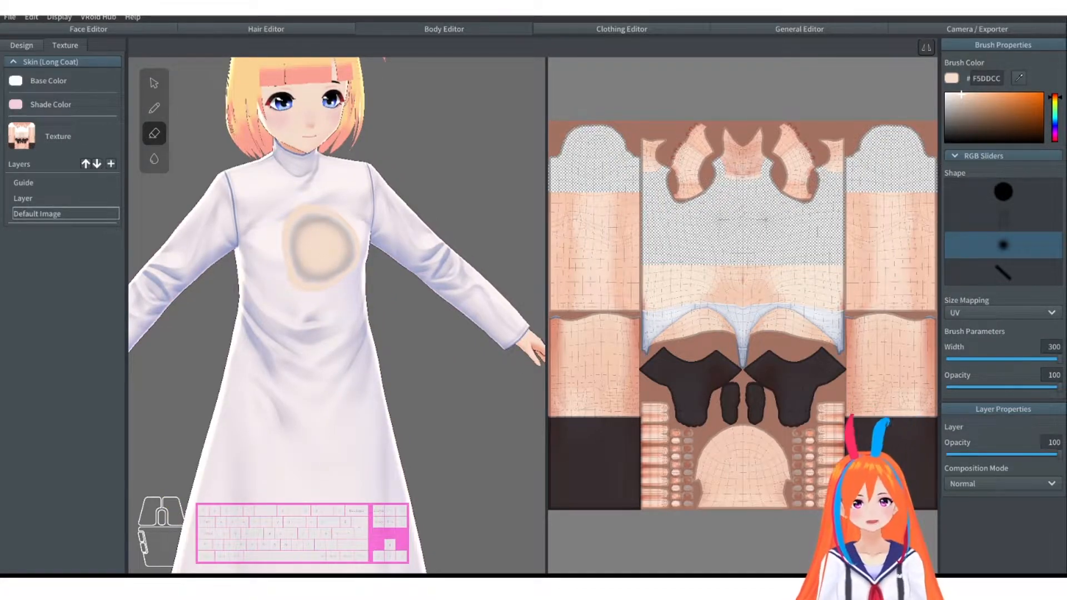
{"action": "right_click_drag", "start_coordinate": [298, 342], "coordinate": [305, 314]}
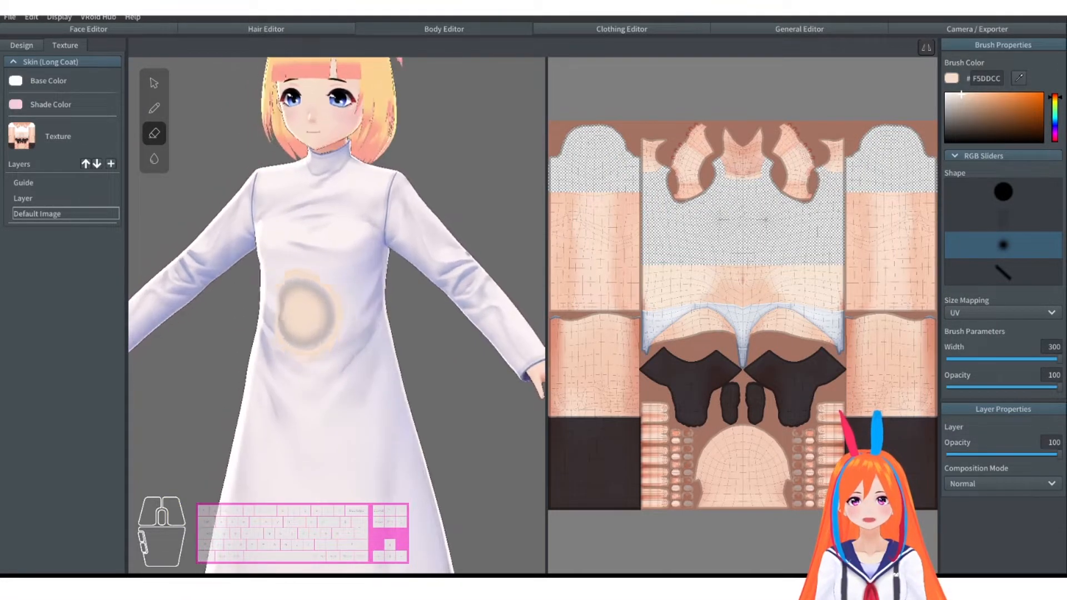
Step: In the Clothing Editor, examine the Long Coat (High Neck) texture with the layer between Guide and Default Image selected
{"action": "left_click", "coordinate": [632, 29]}
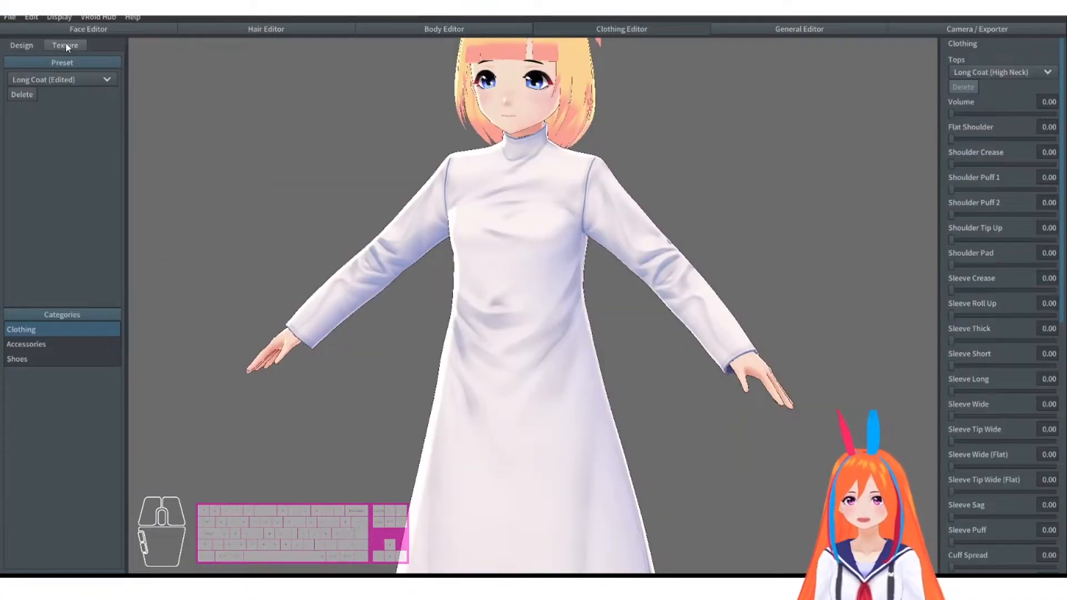
{"action": "left_click", "coordinate": [65, 45]}
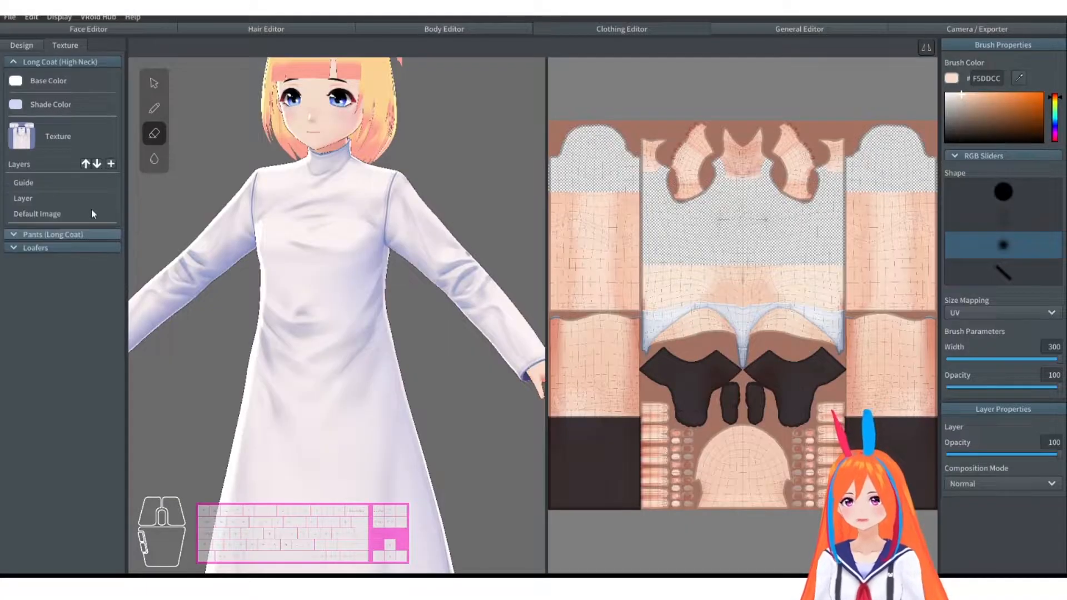
{"action": "left_click", "coordinate": [154, 159]}
{"action": "left_click", "coordinate": [49, 197]}
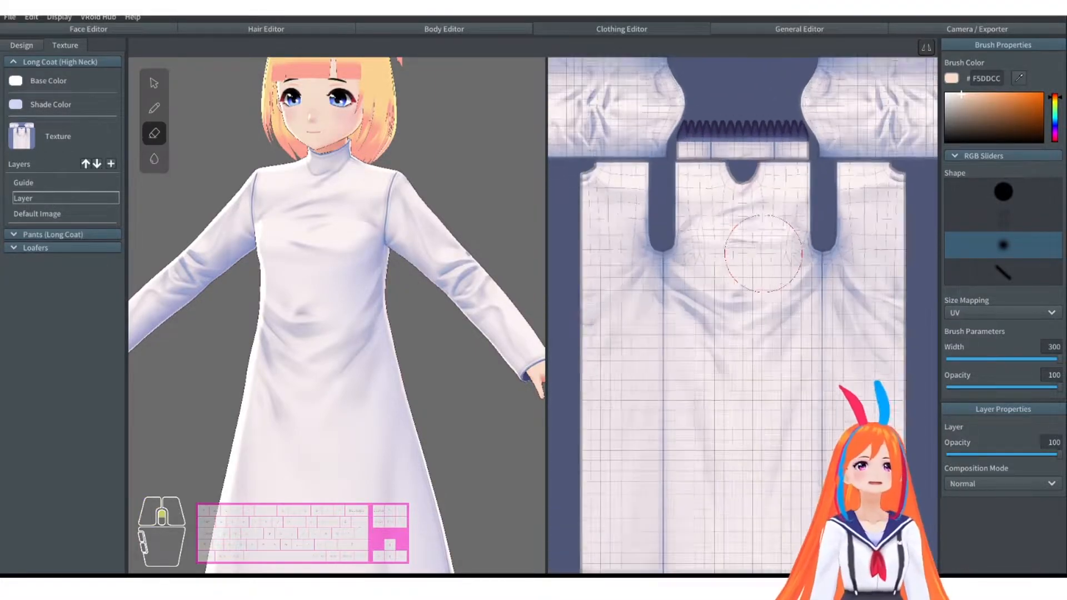
{"action": "scroll", "coordinate": [762, 250], "scroll_direction": "up", "scroll_amount": 1}
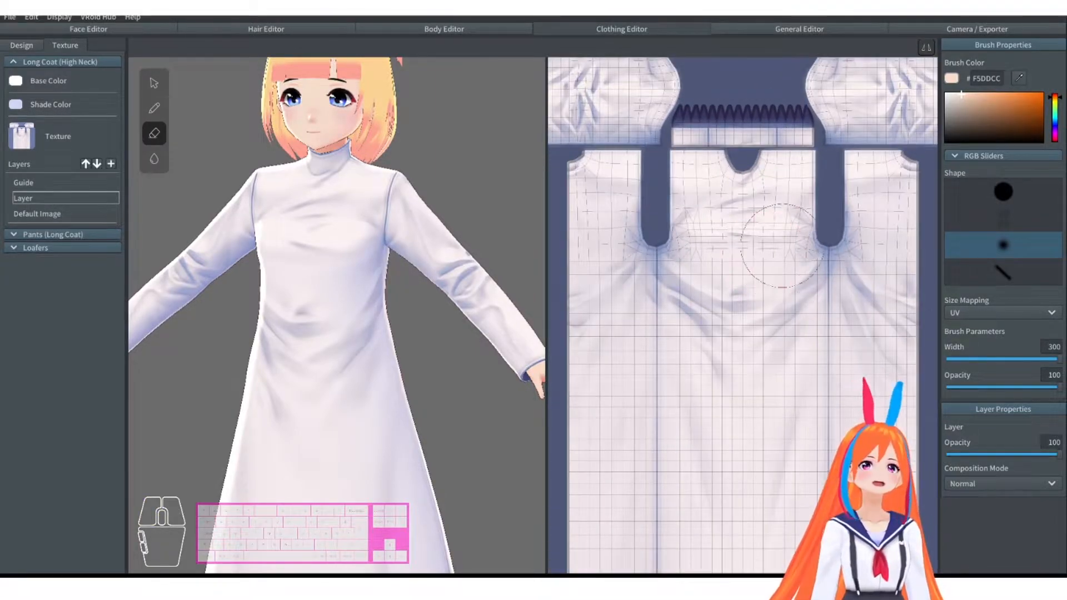
Step: With the hard round eraser, try erasing the neckline on the coat's middle layer and Default Image layer, and undo the erasure
{"action": "left_click", "coordinate": [1010, 194]}
{"action": "left_click_drag", "start_coordinate": [747, 174], "coordinate": [736, 171]}
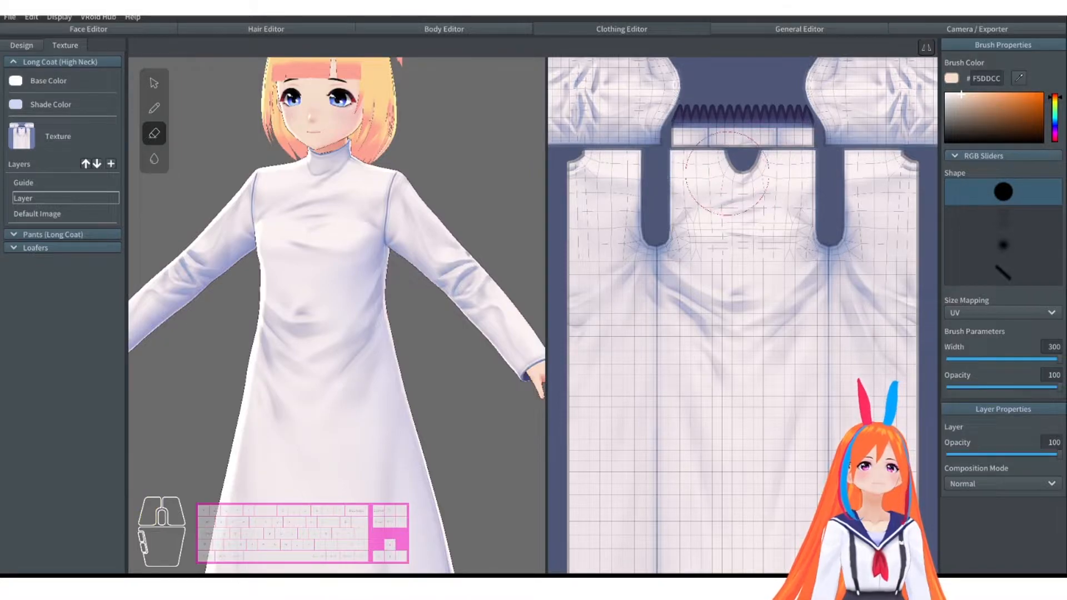
{"action": "left_click", "coordinate": [62, 215]}
{"action": "mouse_move", "coordinate": [750, 164]}
{"action": "left_mouse_down"}
{"action": "mouse_move", "coordinate": [740, 180]}
{"action": "mouse_move", "coordinate": [733, 173]}
{"action": "left_mouse_up"}
{"action": "mouse_move", "coordinate": [333, 139]}
{"action": "right_mouse_down"}
{"action": "mouse_move", "coordinate": [368, 215]}
{"action": "mouse_move", "coordinate": [310, 250]}
{"action": "mouse_move", "coordinate": [355, 222]}
{"action": "right_mouse_up"}
{"action": "key", "text": "ctrl+z"}
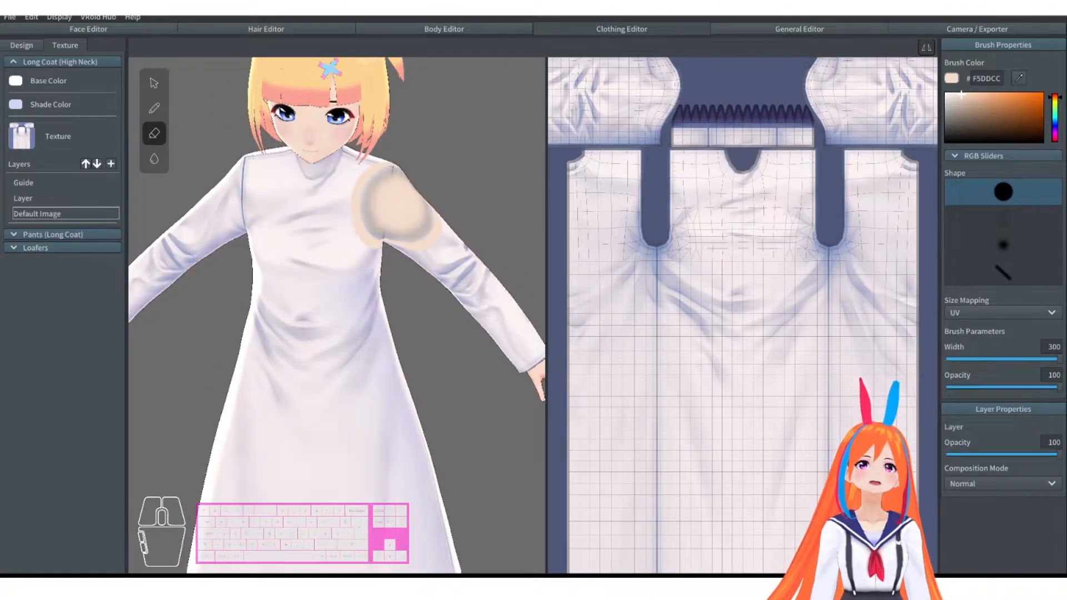
Step: Apply the Onepiece clothing preset to the avatar
{"action": "right_click_drag", "start_coordinate": [442, 174], "coordinate": [312, 119]}
{"action": "left_click", "coordinate": [15, 48]}
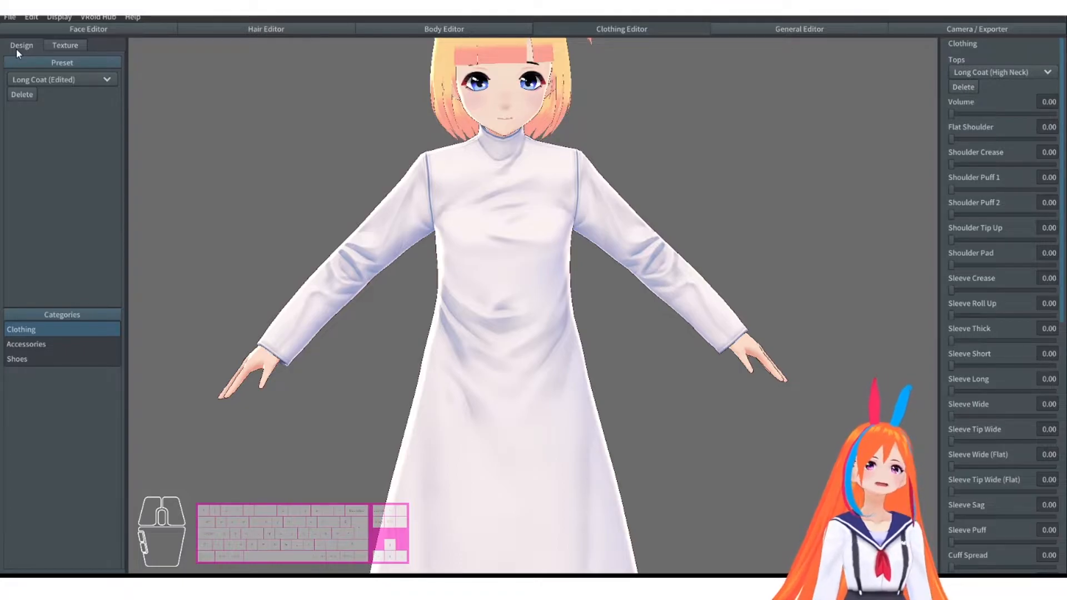
{"action": "left_click", "coordinate": [55, 79]}
{"action": "left_click", "coordinate": [65, 146]}
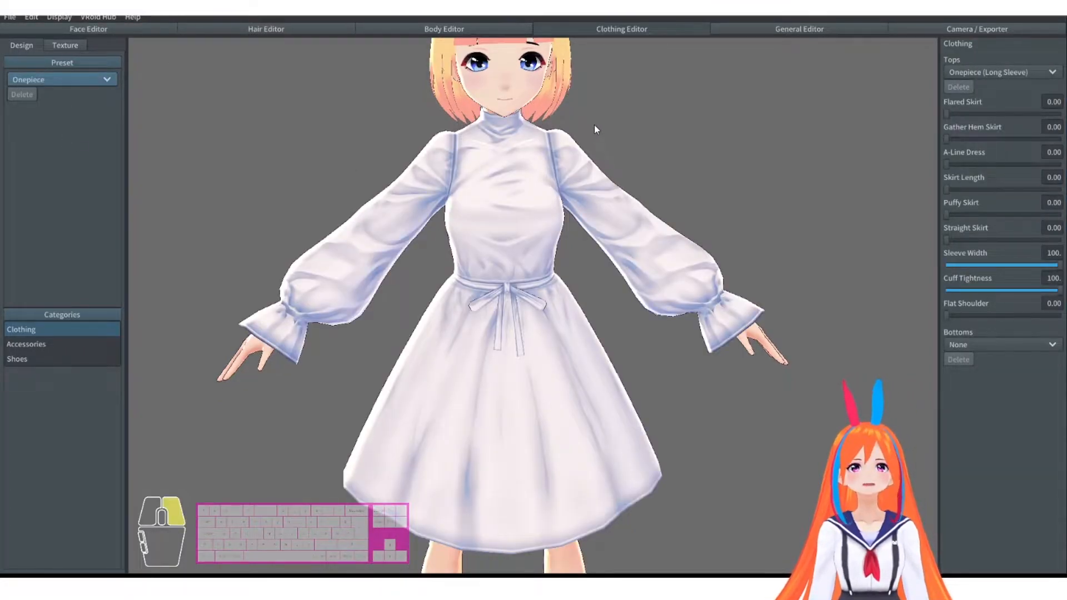
Step: Preview the Onepiece dress in motion with the Standby 4 and Standby 2 animations
{"action": "right_click_drag", "start_coordinate": [594, 129], "coordinate": [590, 125]}
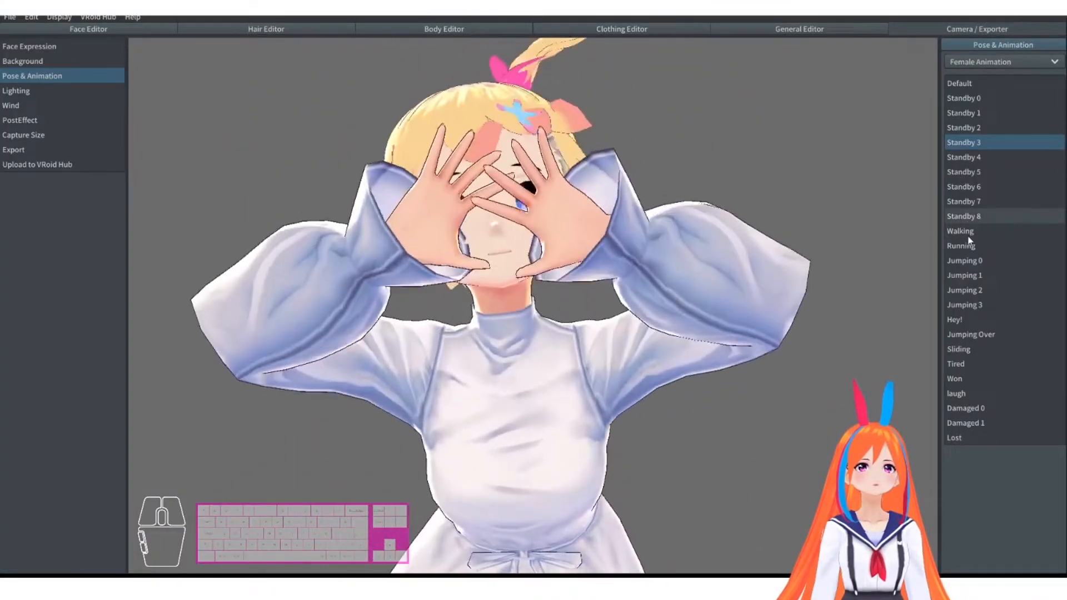
{"action": "left_click", "coordinate": [980, 159]}
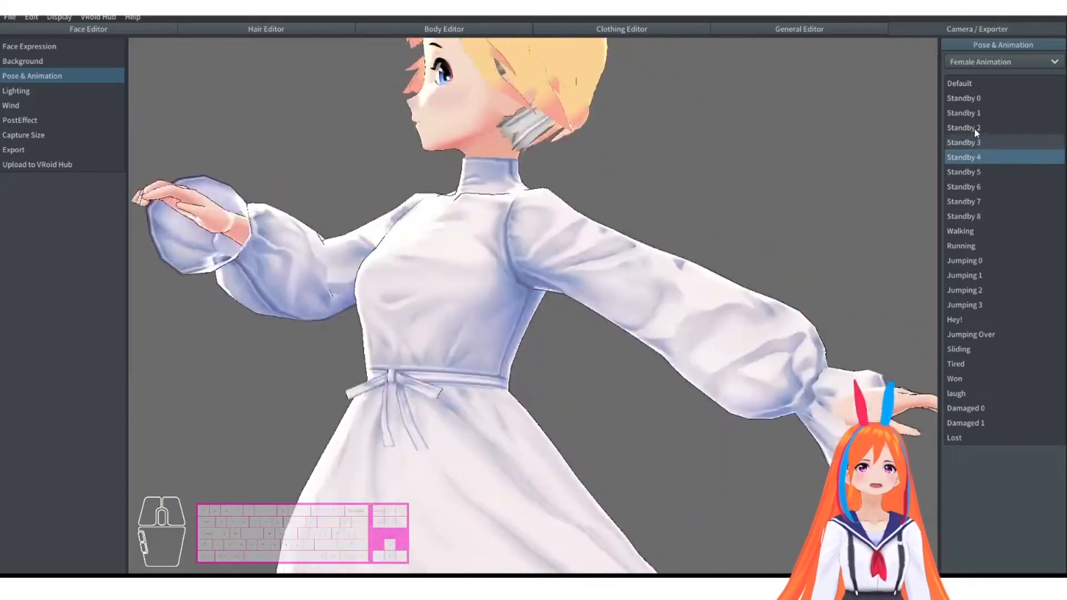
{"action": "left_click", "coordinate": [974, 130]}
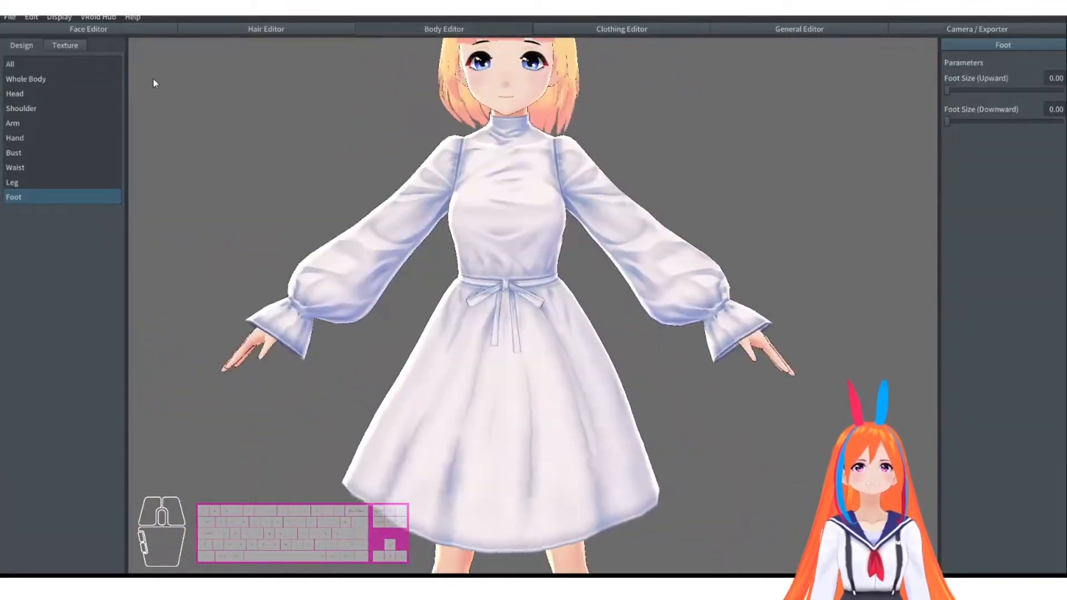
Step: In the Body Editor, examine the layer between Guide and Default Image in the Body (Onepiece) texture
{"action": "left_click", "coordinate": [65, 46]}
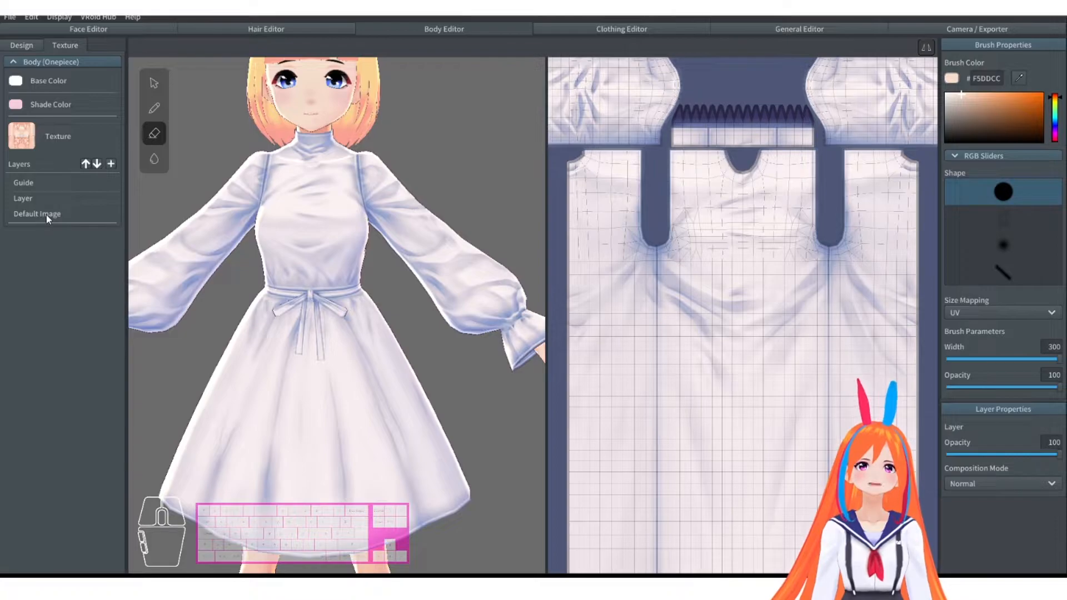
{"action": "left_click", "coordinate": [61, 199]}
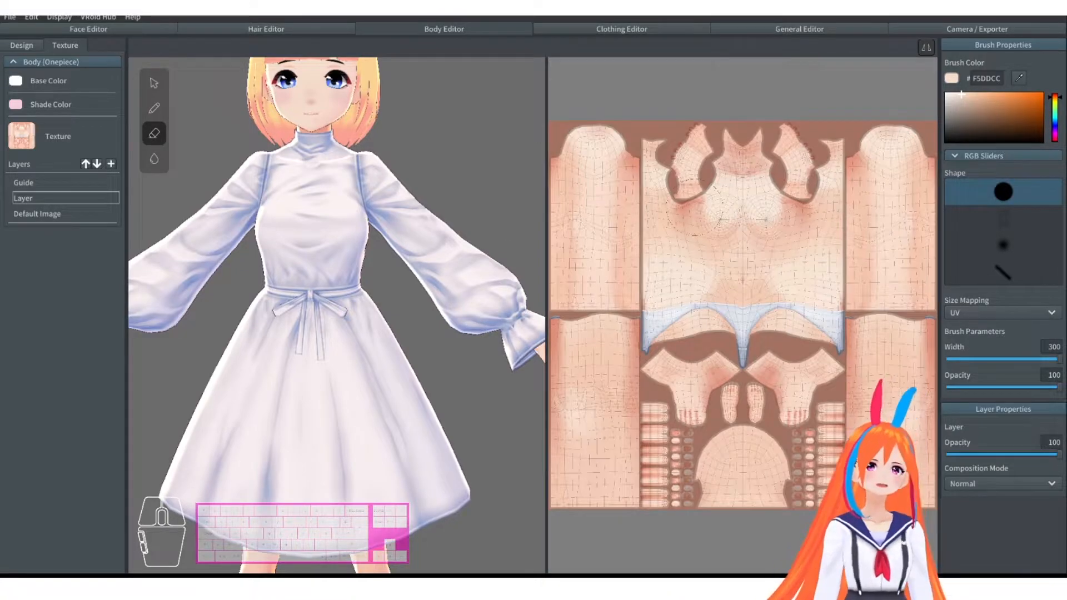
{"action": "scroll", "coordinate": [762, 281], "scroll_direction": "up", "scroll_amount": 5}
Step: Erase a horizontal strip across the chest on the Default Image layer of the Body (Onepiece) texture using a brush width of 96
{"action": "left_click", "coordinate": [66, 214]}
{"action": "scroll", "coordinate": [727, 293], "scroll_direction": "down", "scroll_amount": 2}
{"action": "left_click", "coordinate": [727, 293]}
{"action": "key", "text": "ctrl+z"}
{"action": "left_click", "coordinate": [982, 358]}
{"action": "mouse_move", "coordinate": [710, 269]}
{"action": "left_mouse_down"}
{"action": "mouse_move", "coordinate": [721, 236]}
{"action": "mouse_move", "coordinate": [653, 252]}
{"action": "mouse_move", "coordinate": [605, 239]}
{"action": "mouse_move", "coordinate": [841, 269]}
{"action": "left_mouse_up"}
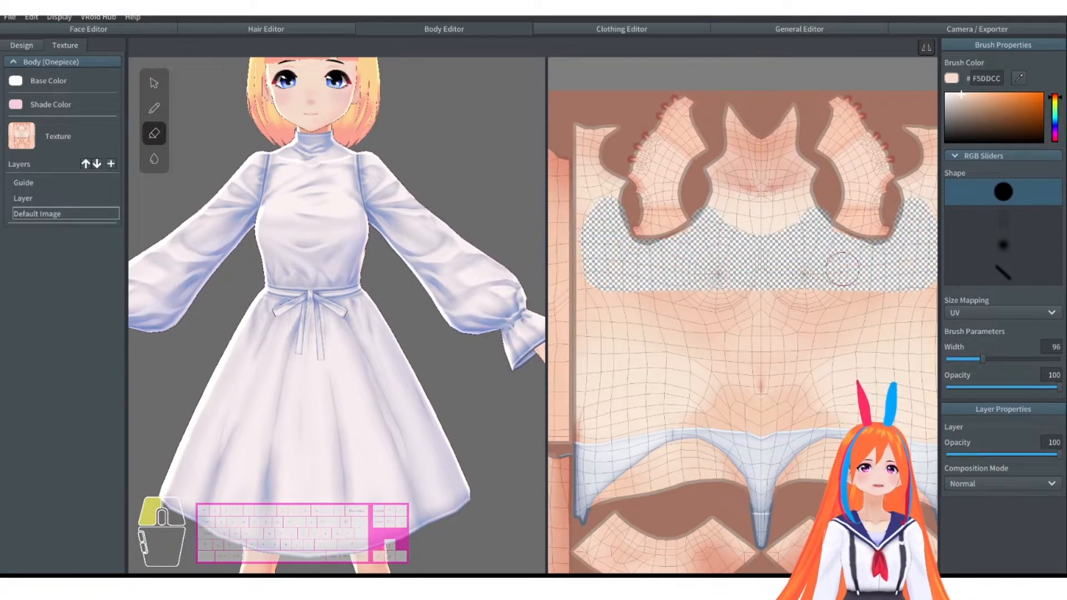
Step: Check the dress in the animated pose, and delete the edited presets in the Clothing Editor
{"action": "left_click", "coordinate": [946, 26]}
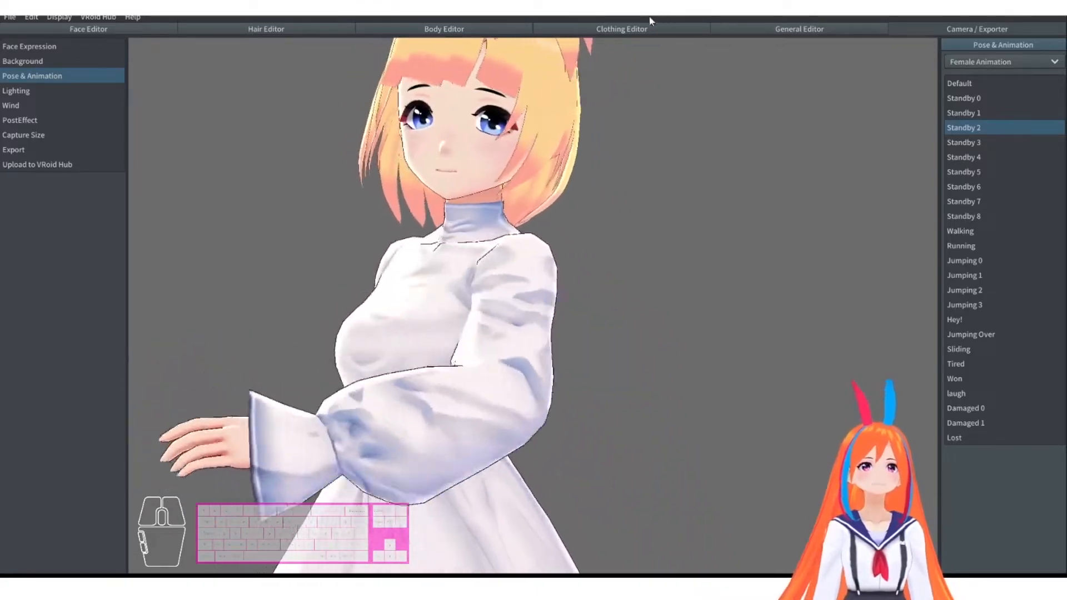
{"action": "left_click", "coordinate": [606, 30]}
{"action": "left_click", "coordinate": [22, 95]}
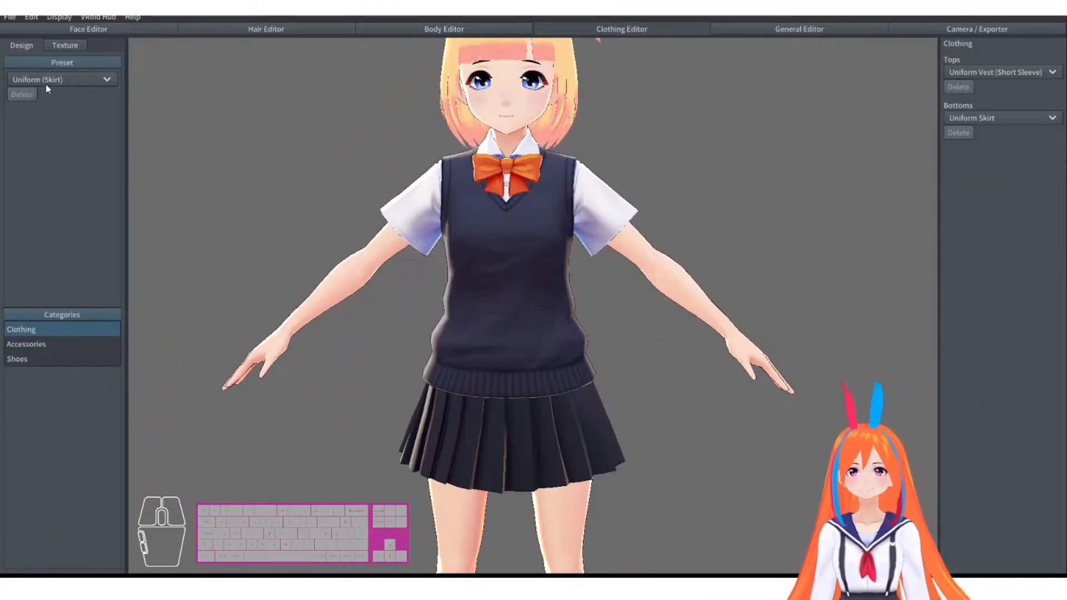
Step: Apply the original Onepiece preset and inspect the dress's bodice and sleeves up close
{"action": "left_click", "coordinate": [45, 82]}
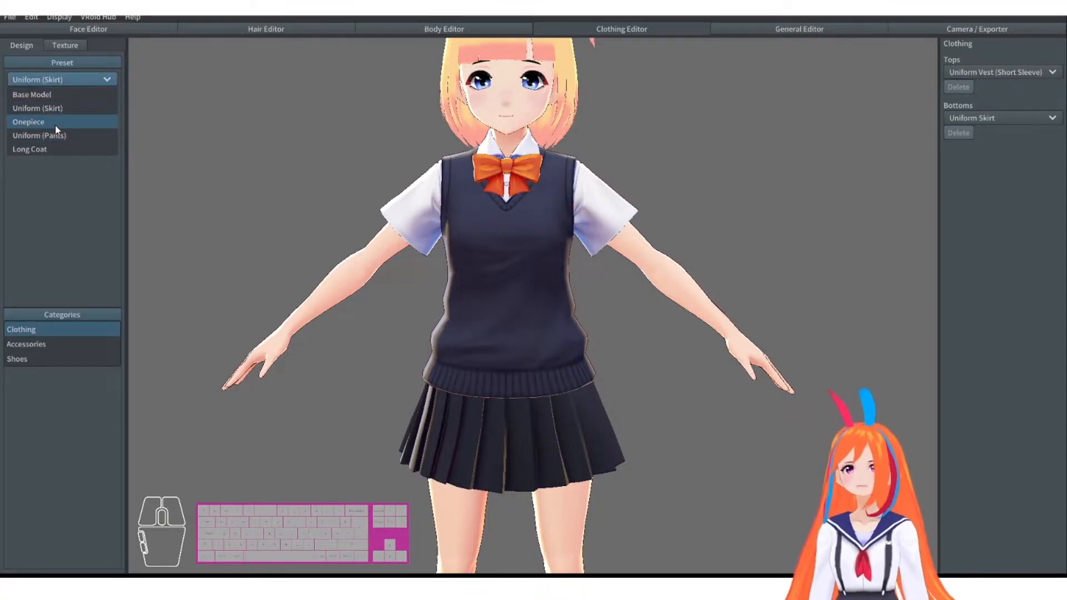
{"action": "left_click", "coordinate": [55, 123]}
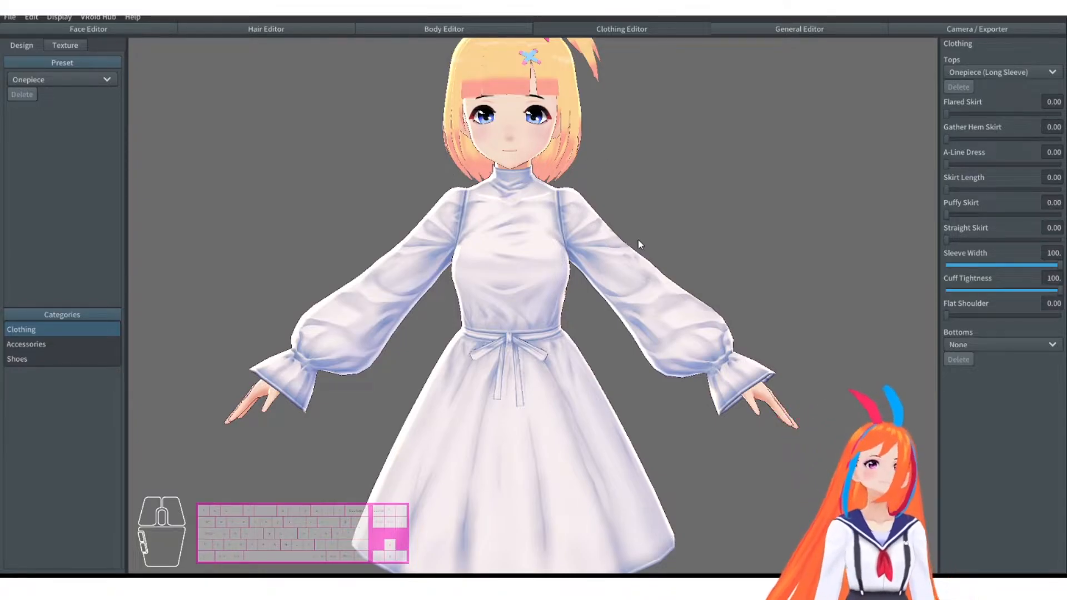
{"action": "right_click_drag", "start_coordinate": [635, 240], "coordinate": [645, 228]}
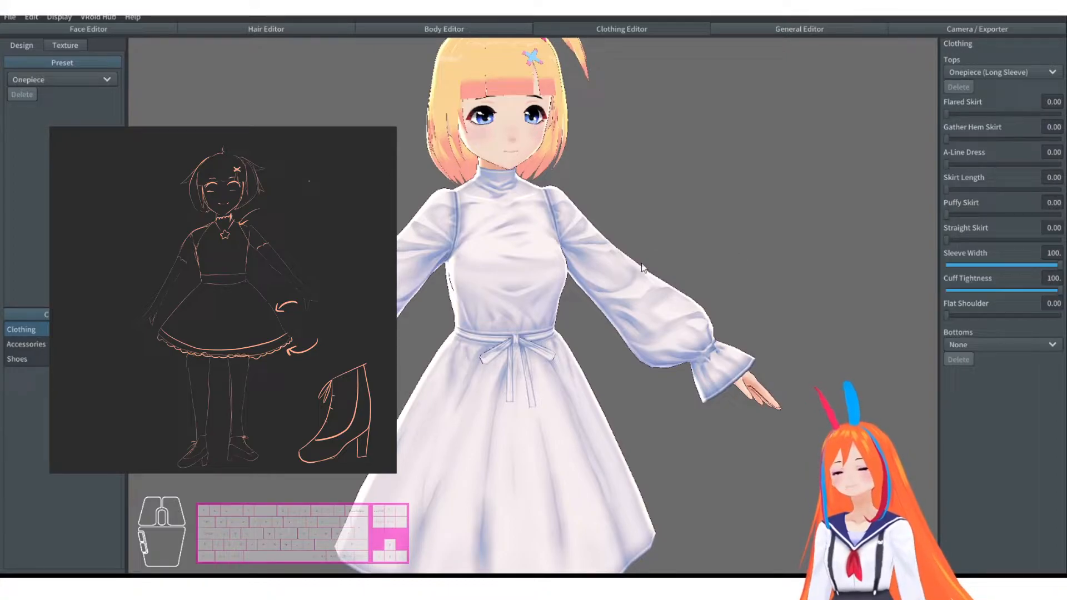
{"action": "scroll", "coordinate": [600, 210], "scroll_direction": "up", "scroll_amount": 5}
{"action": "middle_click_drag", "start_coordinate": [598, 209], "coordinate": [645, 255]}
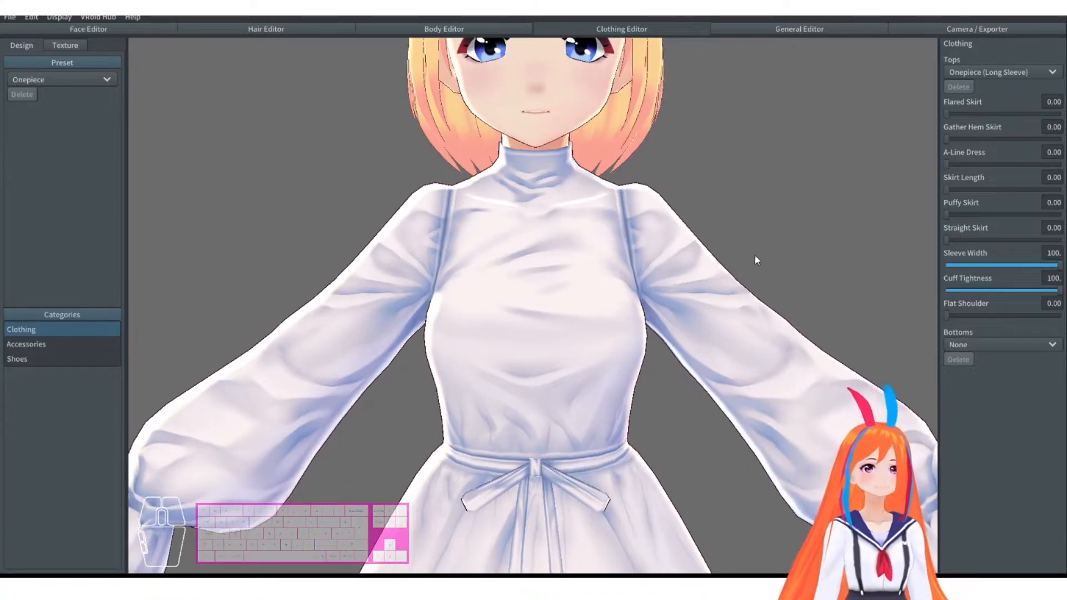
Step: Try the Uniform Vest (Short Sleeve) and Uniform Vest (Long Sleeve) models as the outfit's Tops
{"action": "left_click", "coordinate": [990, 72]}
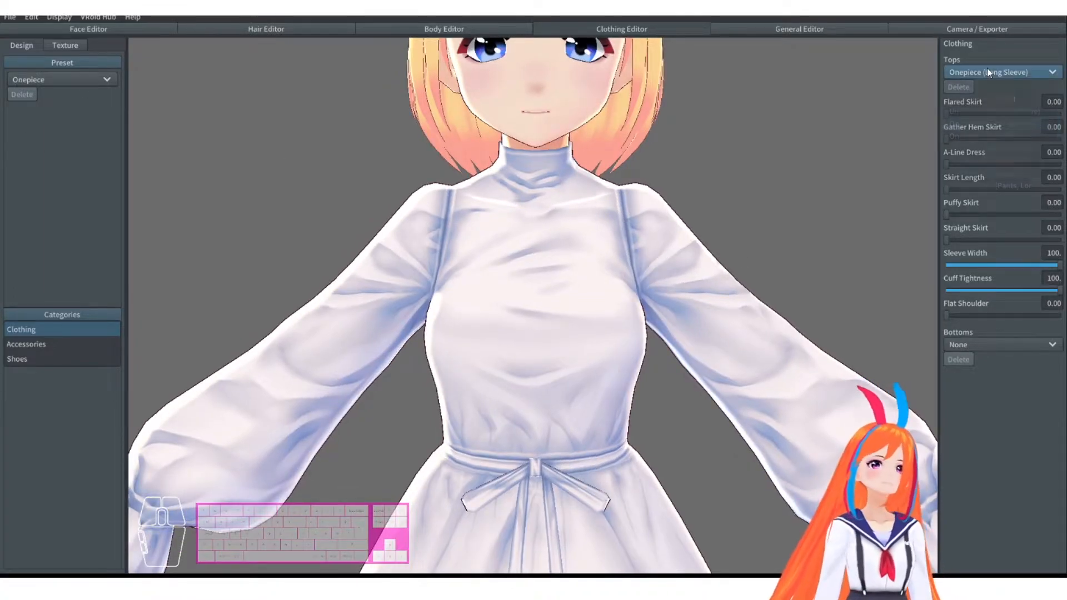
{"action": "scroll", "coordinate": [1003, 158], "scroll_direction": "down", "scroll_amount": 2}
{"action": "scroll", "coordinate": [1003, 139], "scroll_direction": "up", "scroll_amount": 3}
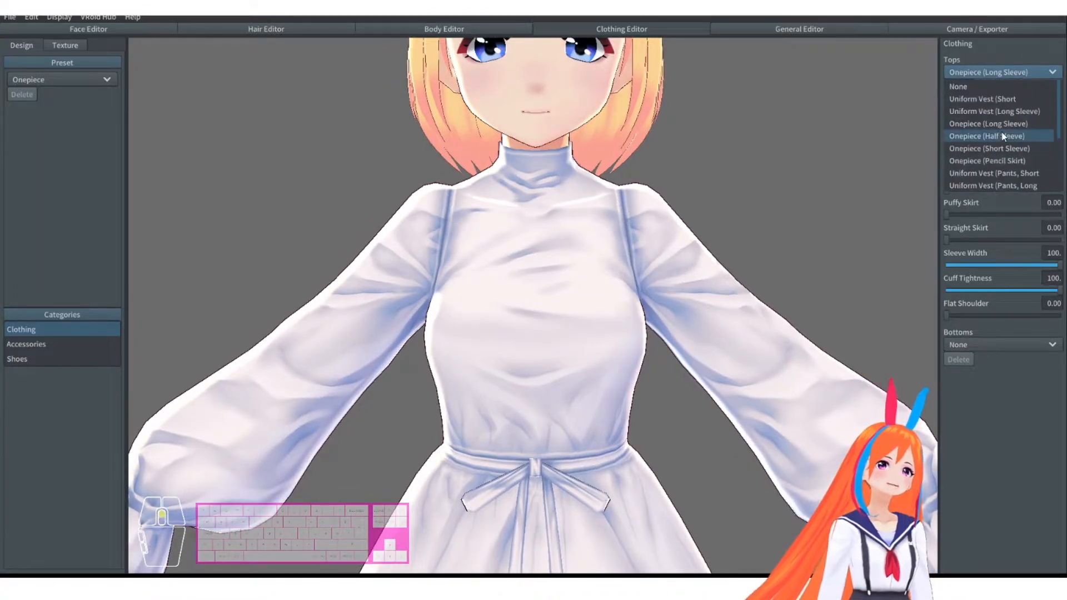
{"action": "left_click", "coordinate": [978, 100]}
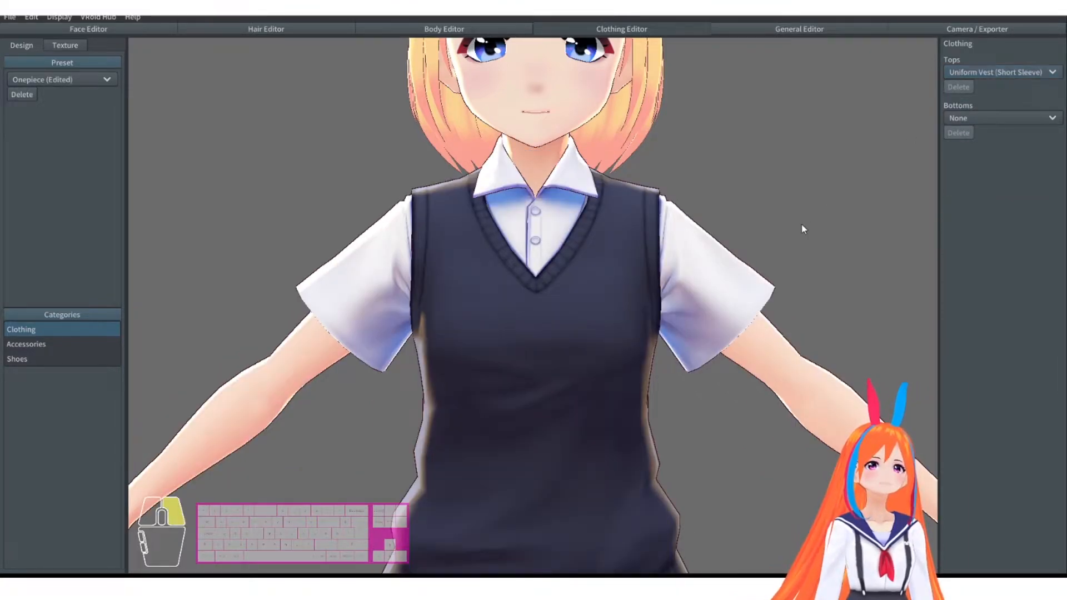
{"action": "left_click_drag", "start_coordinate": [805, 228], "coordinate": [752, 315]}
{"action": "left_click", "coordinate": [1008, 72]}
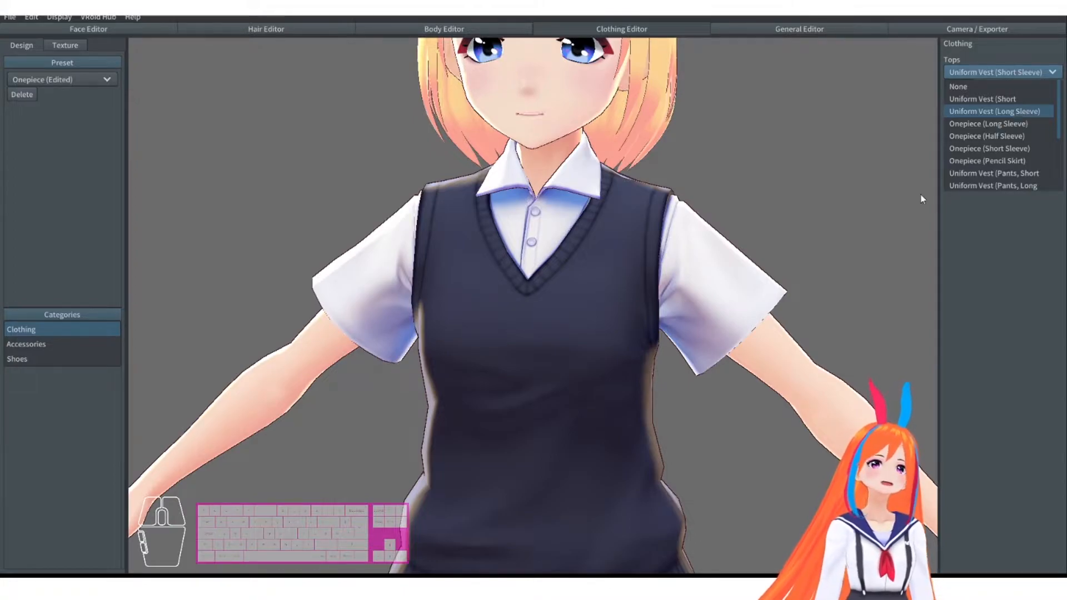
{"action": "left_click", "coordinate": [991, 112]}
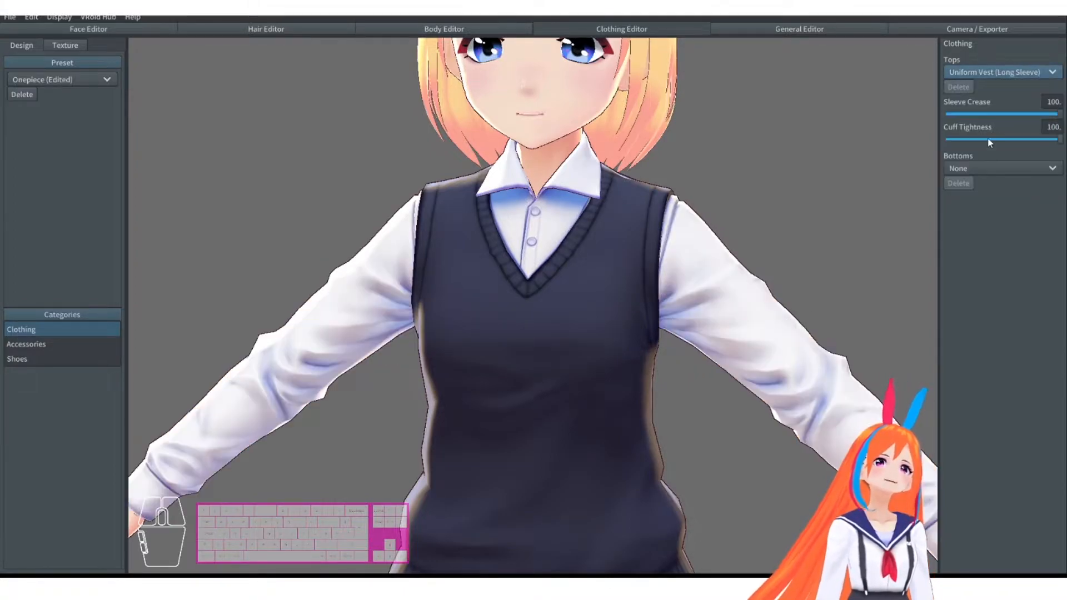
Step: Set Tops to the Onepiece (Half Sleeve) model
{"action": "scroll", "coordinate": [732, 263], "scroll_direction": "down", "scroll_amount": 3}
{"action": "left_click", "coordinate": [1028, 72]}
{"action": "left_click", "coordinate": [995, 123]}
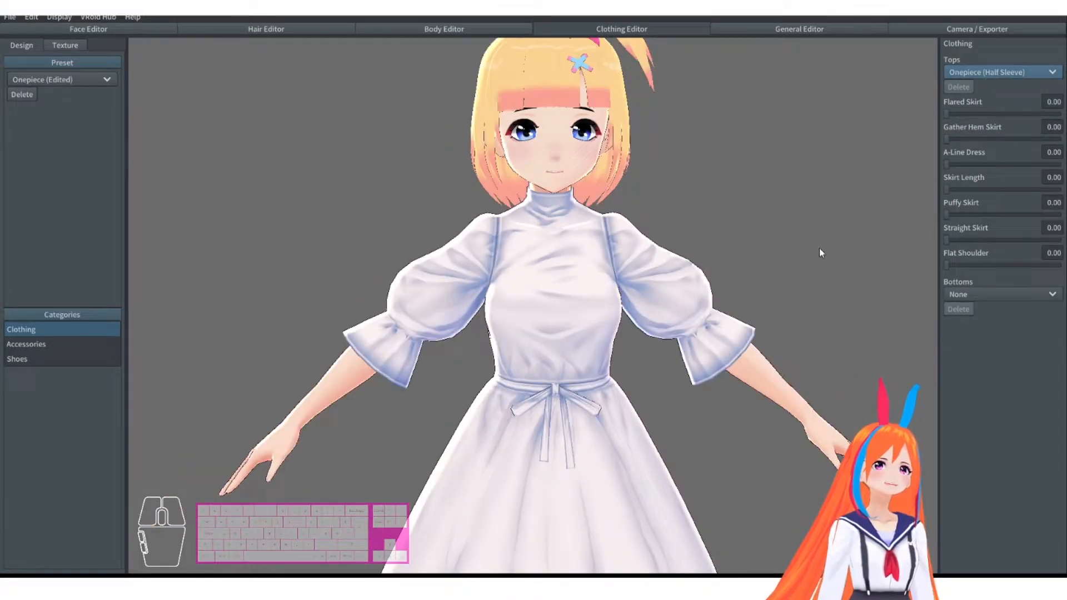
Step: Try the Onepiece (Short Sleeve) and T-Shirt models as the outfit's Tops
{"action": "left_click", "coordinate": [998, 77]}
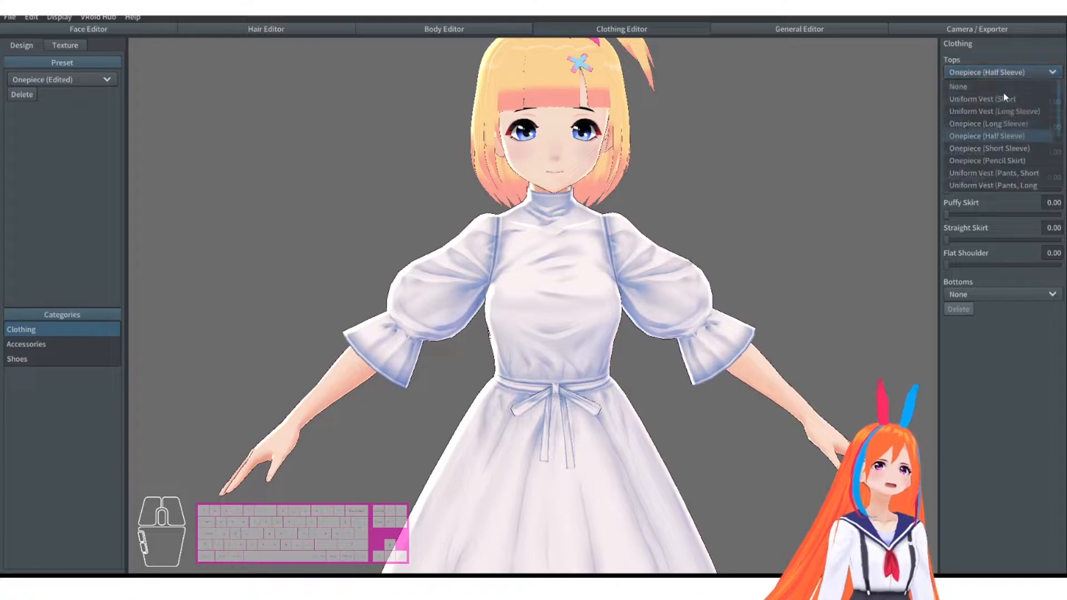
{"action": "left_click", "coordinate": [999, 148]}
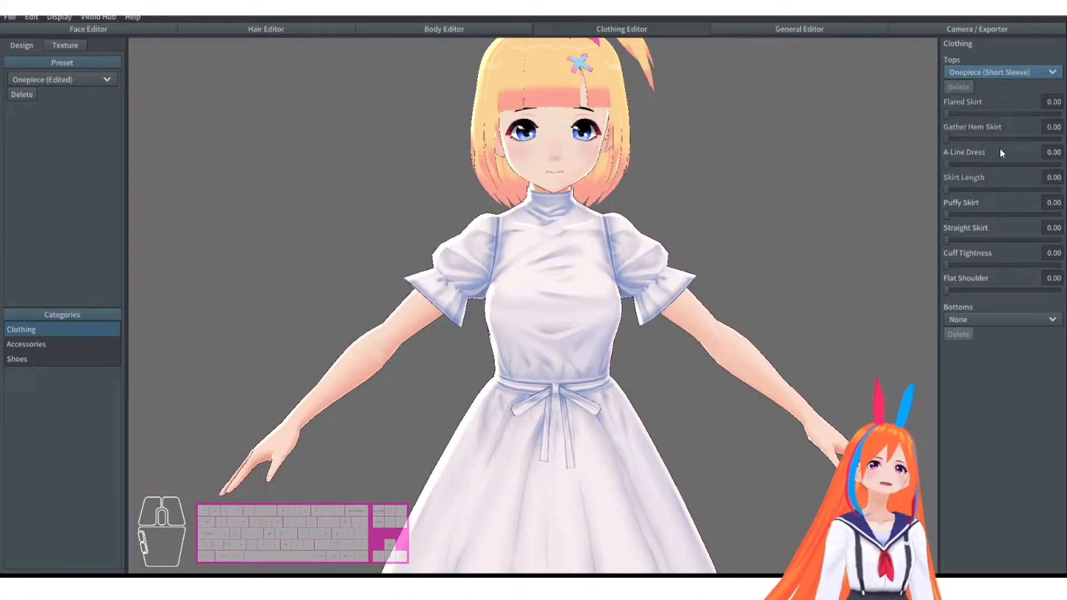
{"action": "left_click", "coordinate": [1016, 75]}
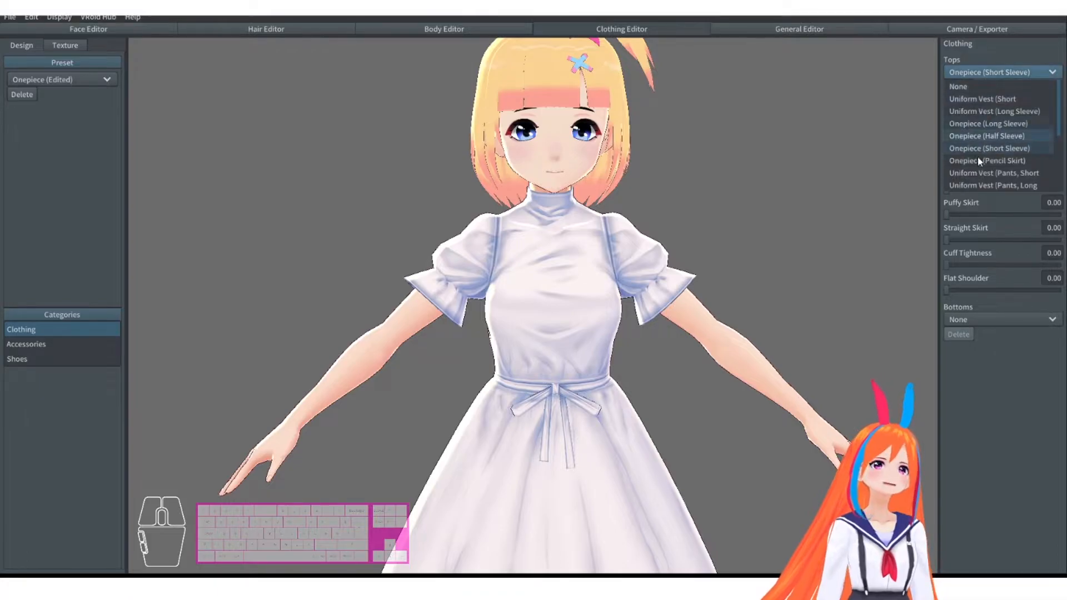
{"action": "scroll", "coordinate": [977, 124], "scroll_direction": "down", "scroll_amount": 3}
{"action": "left_click", "coordinate": [978, 124]}
Step: Try the T-Shirt's Sleeve Length, Sleeve Narrowness, Waist Width and Length adjustments, returning each to 0
{"action": "right_click_drag", "start_coordinate": [810, 240], "coordinate": [762, 252]}
{"action": "left_click", "coordinate": [970, 165]}
{"action": "left_click", "coordinate": [969, 165]}
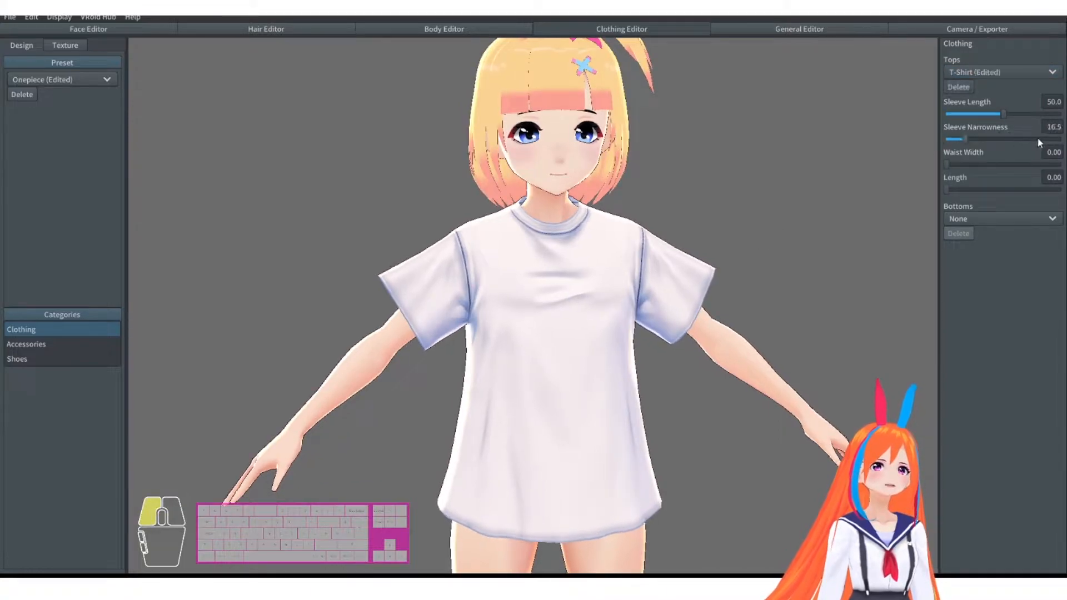
{"action": "left_click_drag", "start_coordinate": [969, 138], "coordinate": [900, 143]}
{"action": "left_click_drag", "start_coordinate": [1003, 114], "coordinate": [918, 124]}
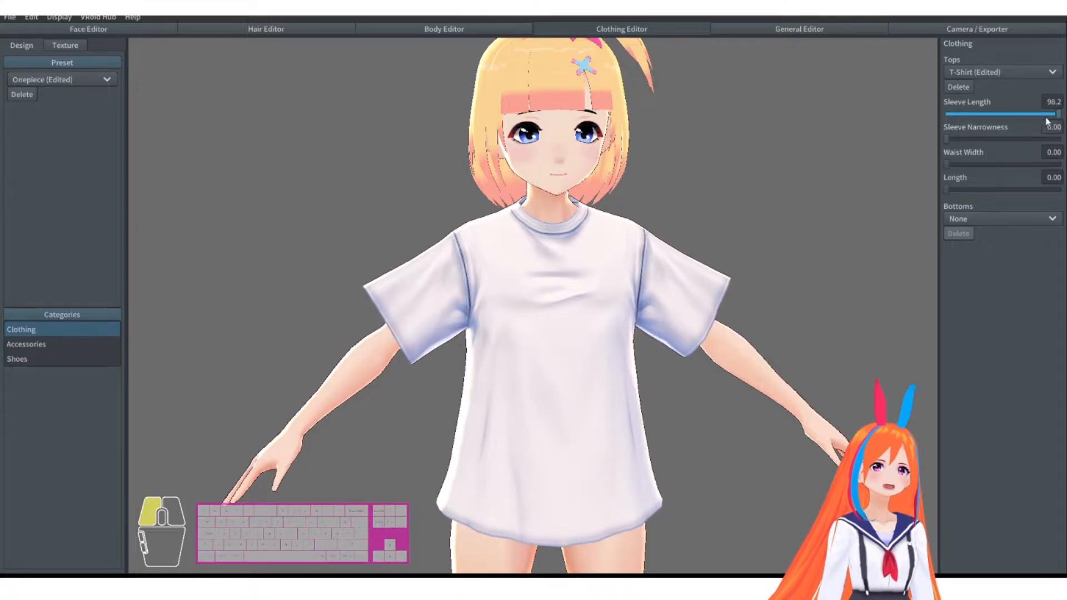
{"action": "left_click_drag", "start_coordinate": [952, 163], "coordinate": [890, 171]}
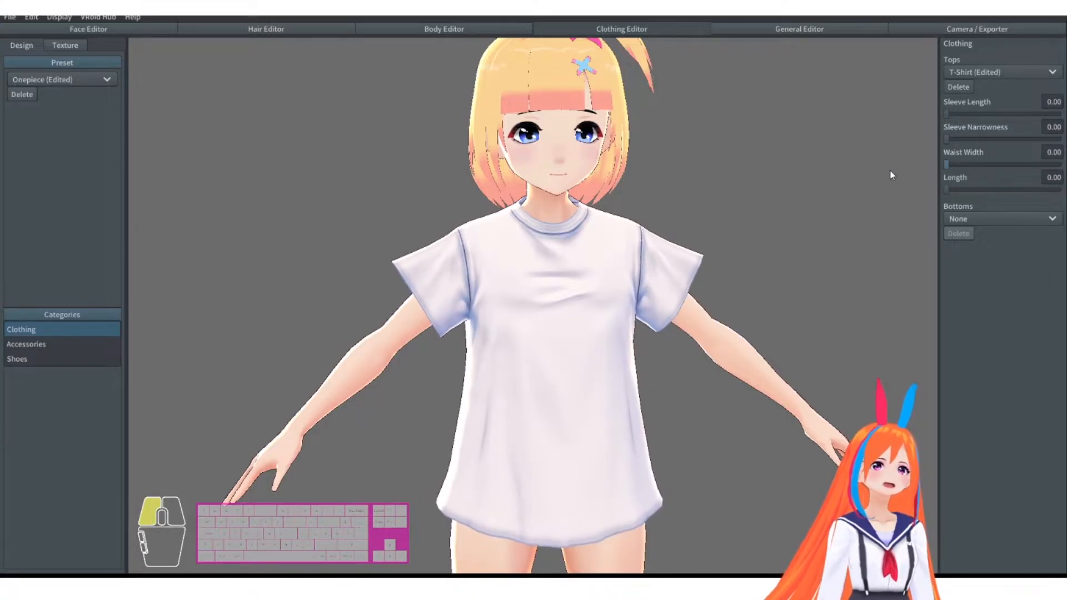
{"action": "left_click_drag", "start_coordinate": [953, 189], "coordinate": [922, 192]}
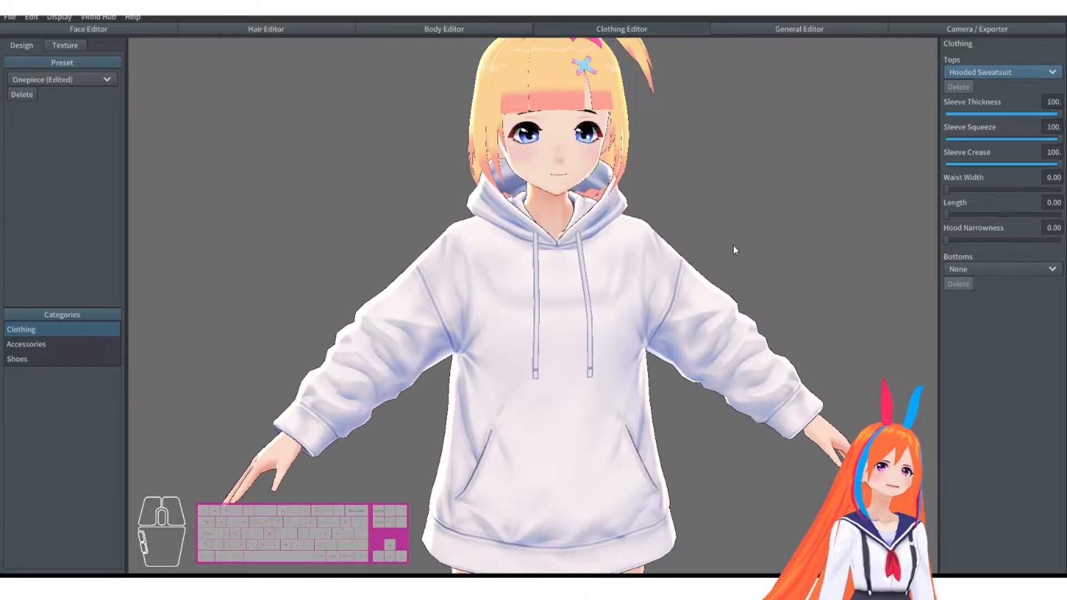
Step: Inspect the Hooded Sweatsuit, and switch Tops to Long Coat (High Neck) to review its adjustment parameters
{"action": "mouse_move", "coordinate": [732, 245]}
{"action": "right_mouse_down"}
{"action": "mouse_move", "coordinate": [676, 244]}
{"action": "mouse_move", "coordinate": [747, 240]}
{"action": "right_mouse_up"}
{"action": "left_click", "coordinate": [986, 159]}
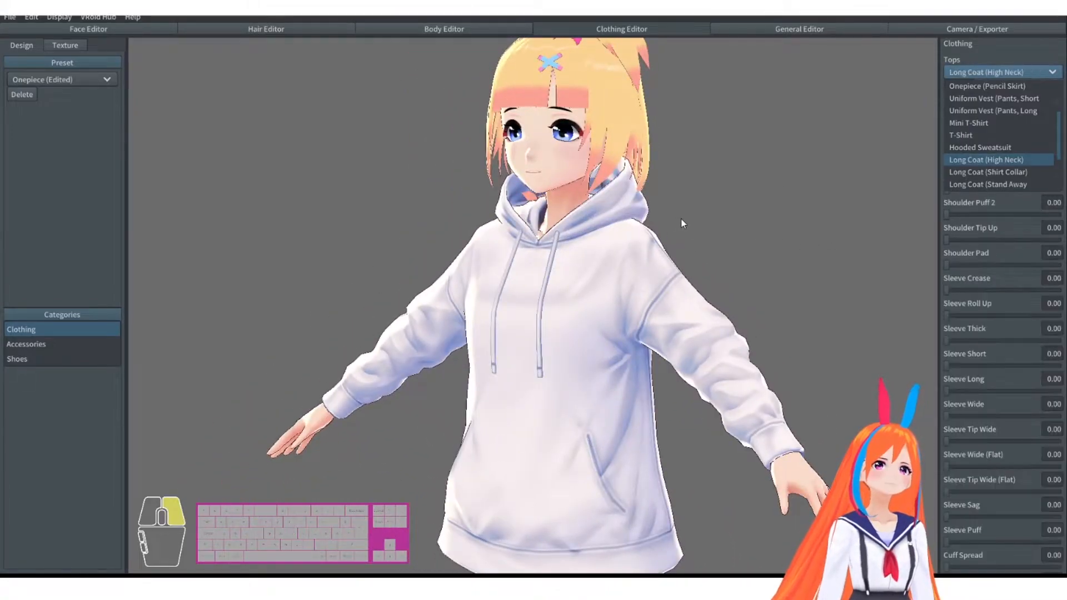
{"action": "right_click_drag", "start_coordinate": [681, 220], "coordinate": [731, 225]}
{"action": "scroll", "coordinate": [731, 225], "scroll_direction": "down", "scroll_amount": 2}
{"action": "scroll", "coordinate": [971, 216], "scroll_direction": "down", "scroll_amount": 5}
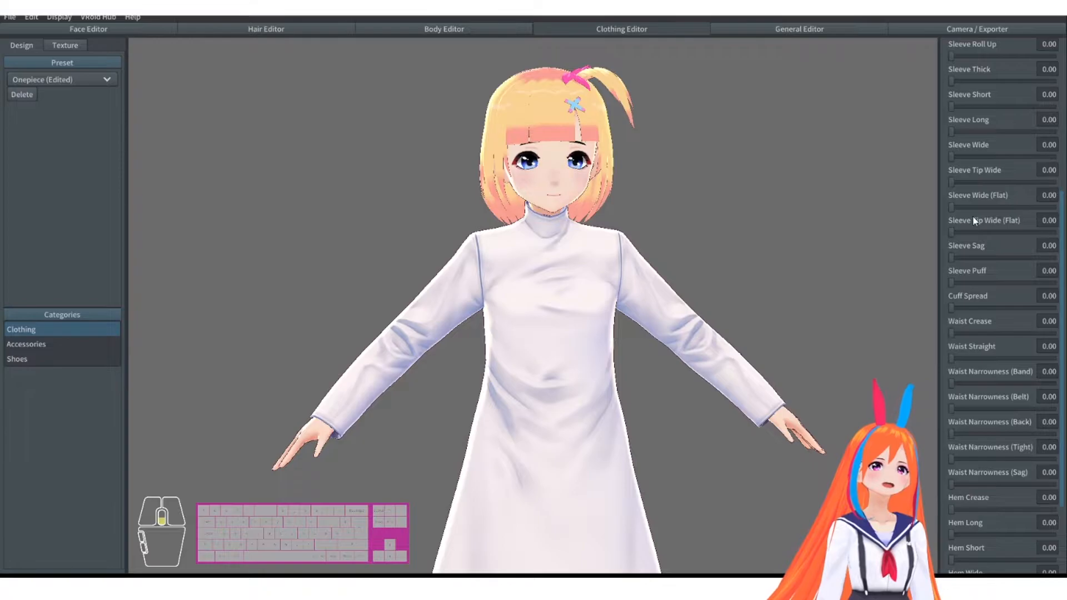
{"action": "scroll", "coordinate": [970, 216], "scroll_direction": "up", "scroll_amount": 5}
Step: Try the Long Coat (Shirt Collar) and the Long Coat with the stand away collar as Tops
{"action": "left_click", "coordinate": [994, 72]}
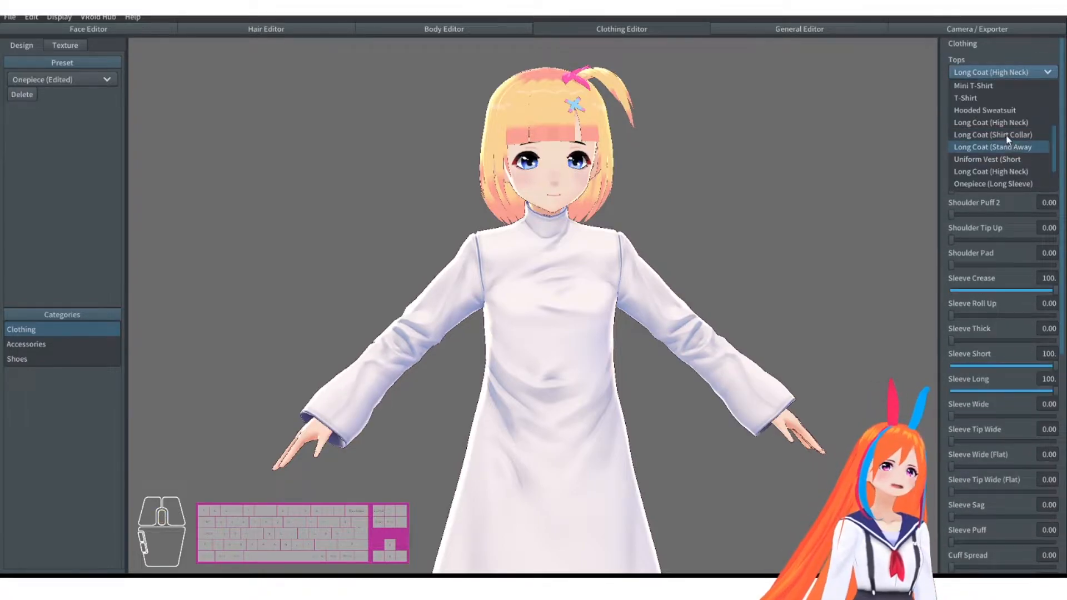
{"action": "left_click", "coordinate": [986, 133]}
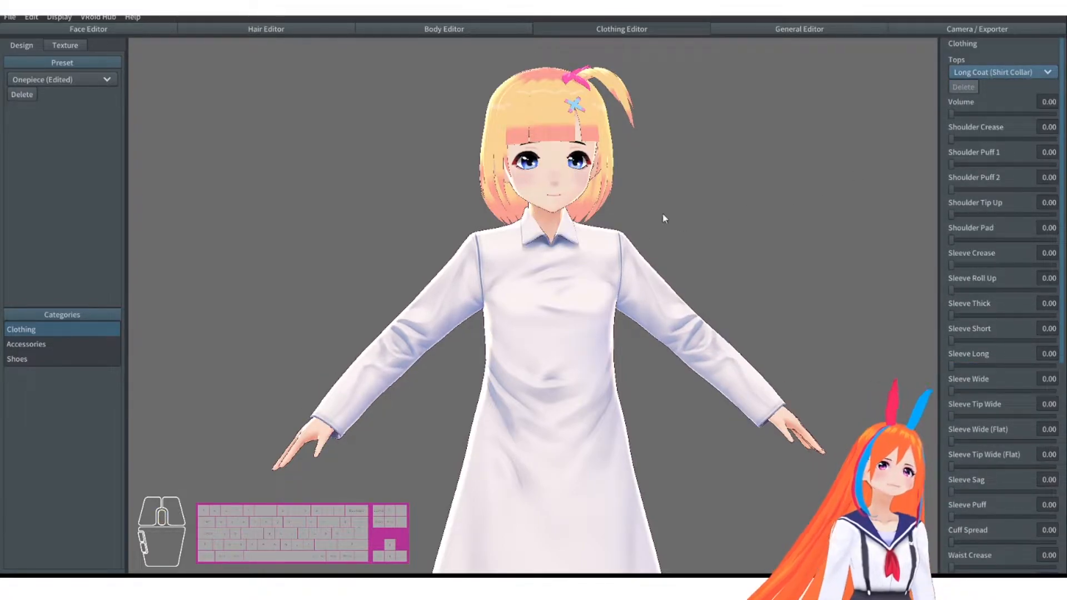
{"action": "left_click", "coordinate": [1024, 72]}
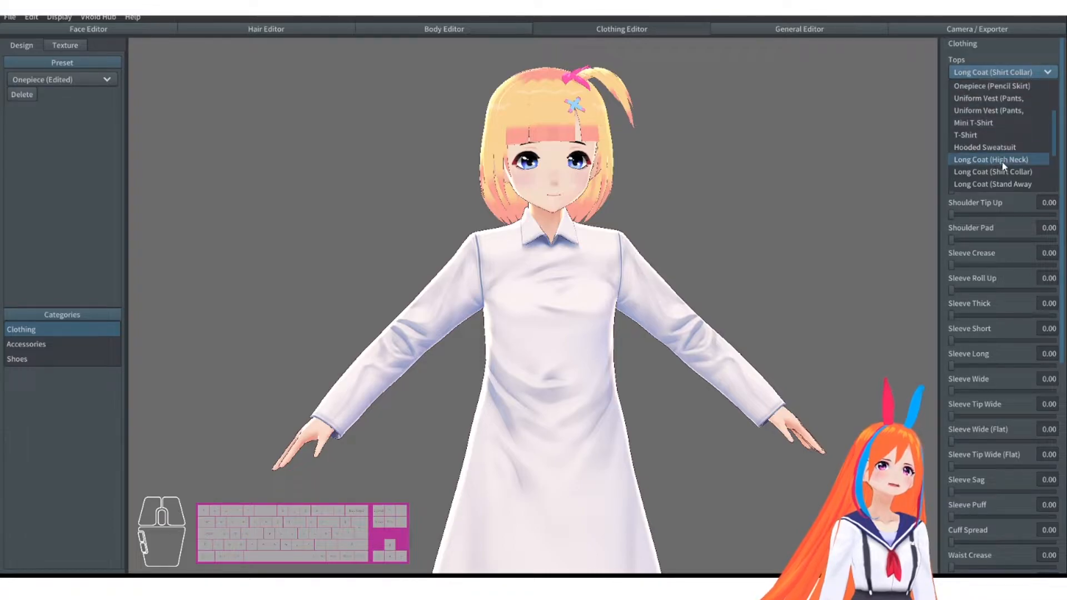
{"action": "left_click", "coordinate": [1005, 184]}
{"action": "scroll", "coordinate": [669, 219], "scroll_direction": "up", "scroll_amount": 3}
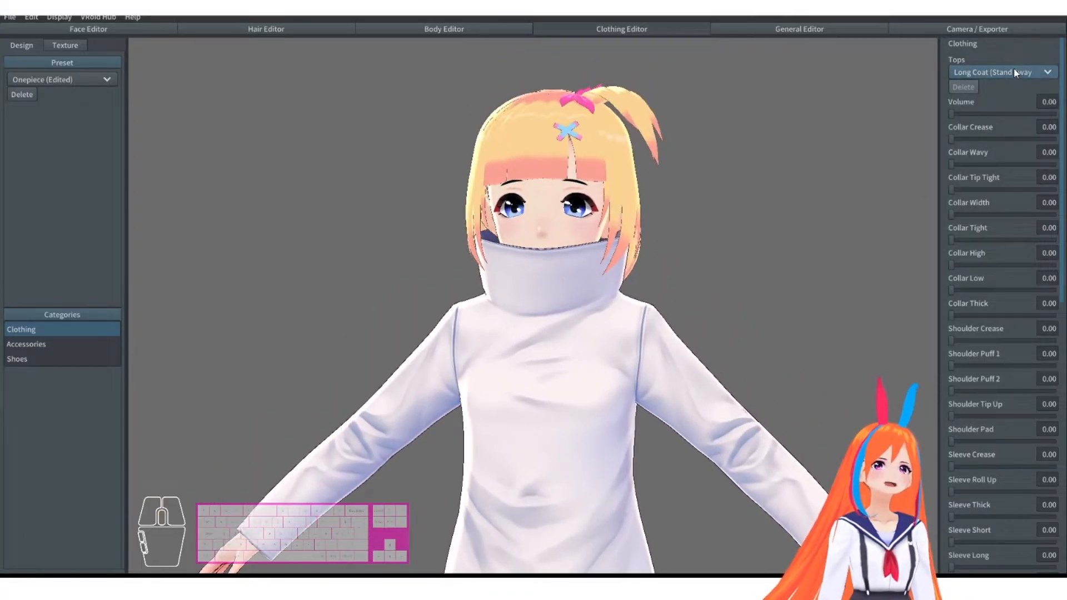
{"action": "left_click", "coordinate": [1013, 72]}
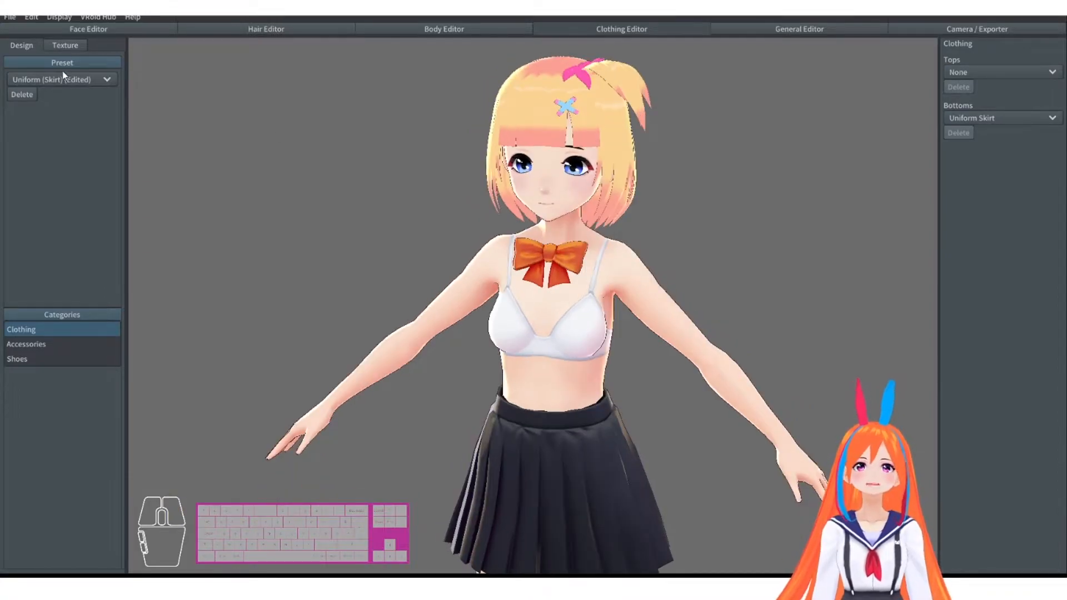
Step: Apply the original Onepiece clothing preset to the character
{"action": "left_click", "coordinate": [63, 77]}
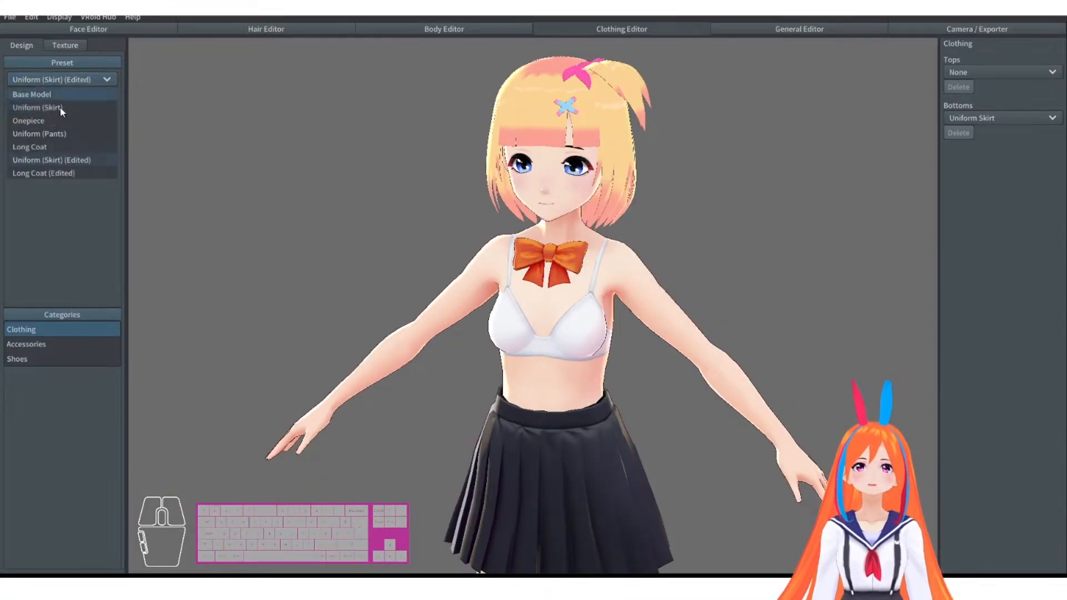
{"action": "left_click", "coordinate": [57, 108]}
{"action": "left_click", "coordinate": [50, 122]}
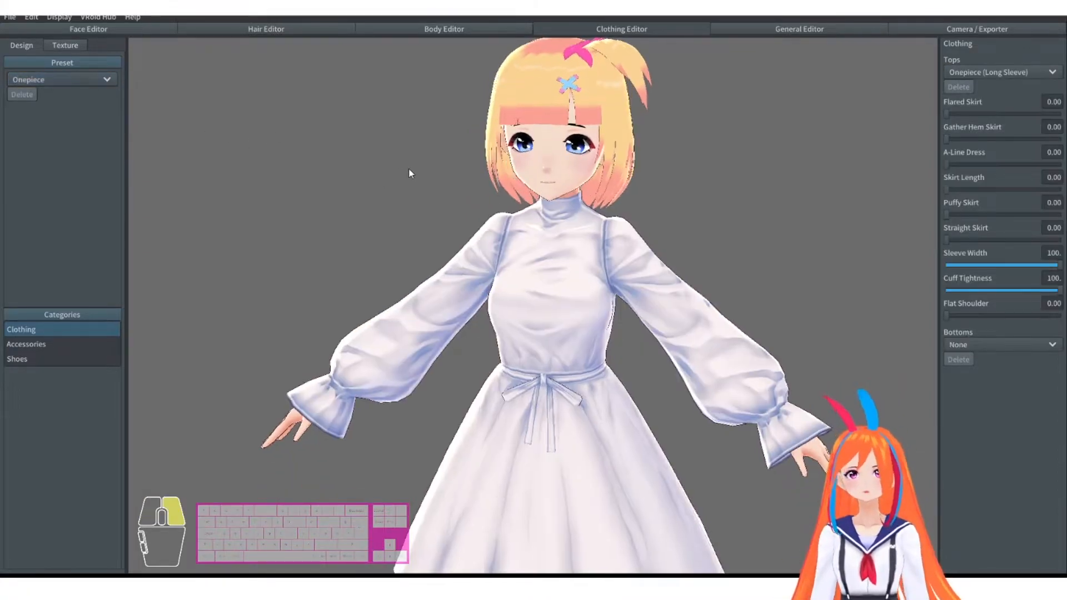
{"action": "middle_click_drag", "start_coordinate": [650, 165], "coordinate": [703, 221]}
{"action": "scroll", "coordinate": [704, 221], "scroll_direction": "up", "scroll_amount": 2}
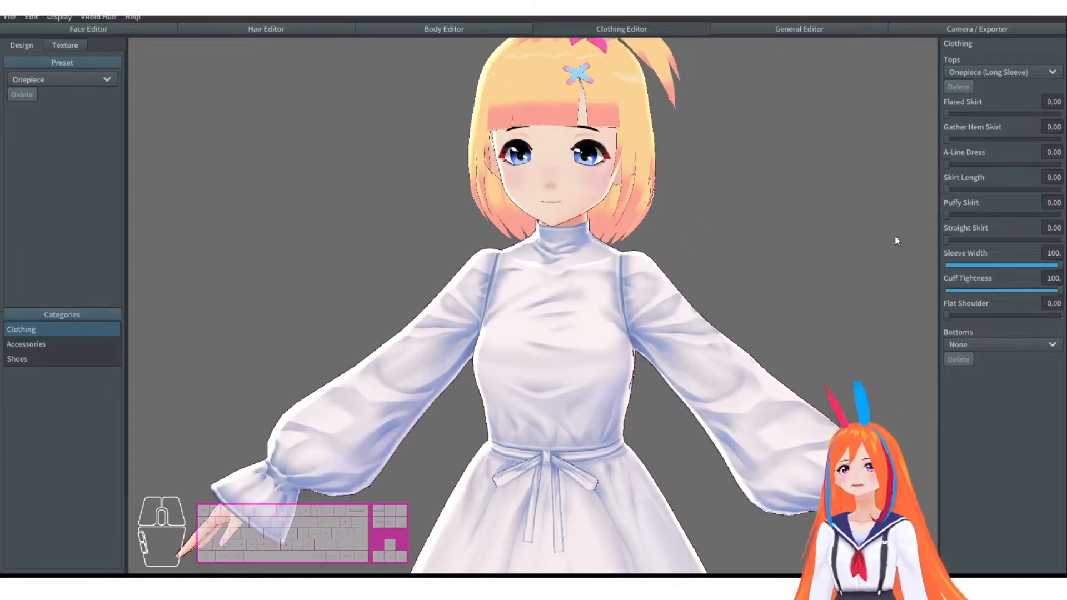
Step: Try the dress's A-Line Dress shape and return it to 0, with Sleeve Width at 0 and Cuff Tightness at 100
{"action": "left_click_drag", "start_coordinate": [949, 165], "coordinate": [1059, 173]}
{"action": "left_click_drag", "start_coordinate": [954, 166], "coordinate": [925, 178]}
{"action": "right_click_drag", "start_coordinate": [624, 238], "coordinate": [640, 240]}
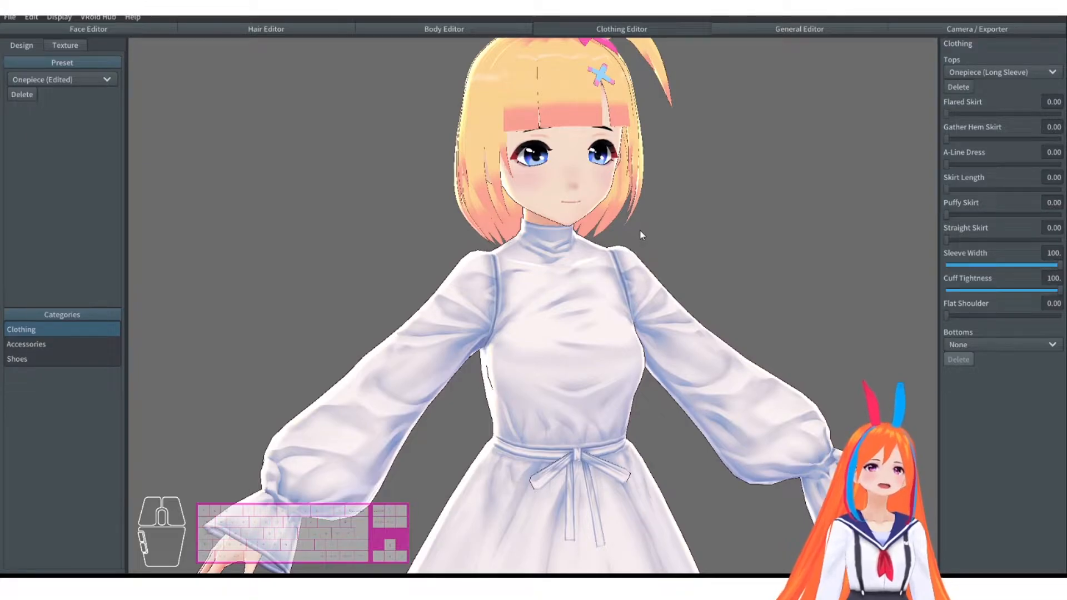
{"action": "left_click_drag", "start_coordinate": [1011, 265], "coordinate": [900, 270]}
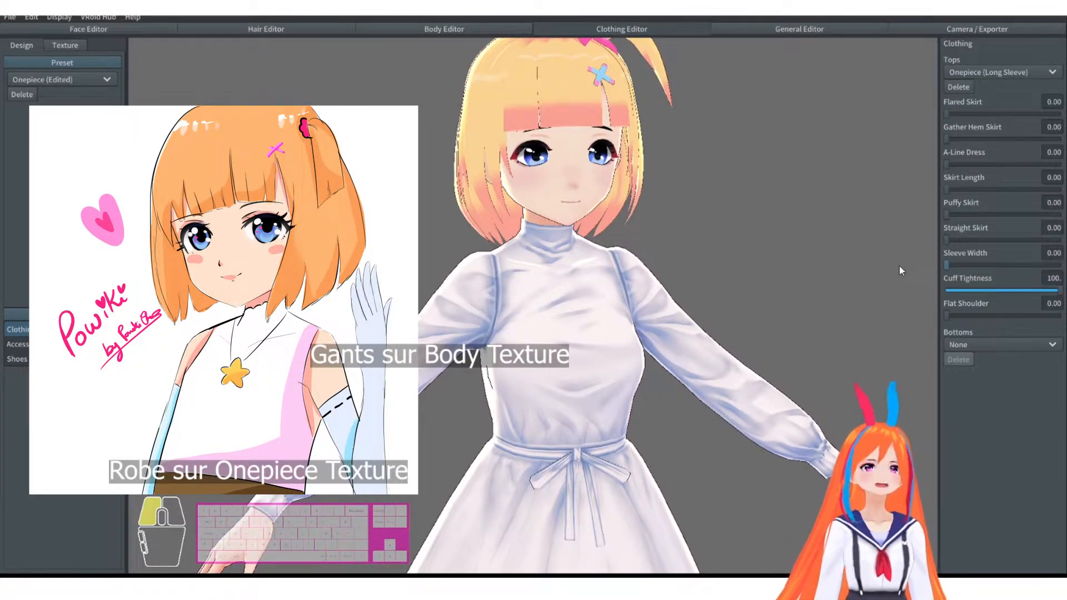
{"action": "left_click_drag", "start_coordinate": [988, 288], "coordinate": [1061, 291]}
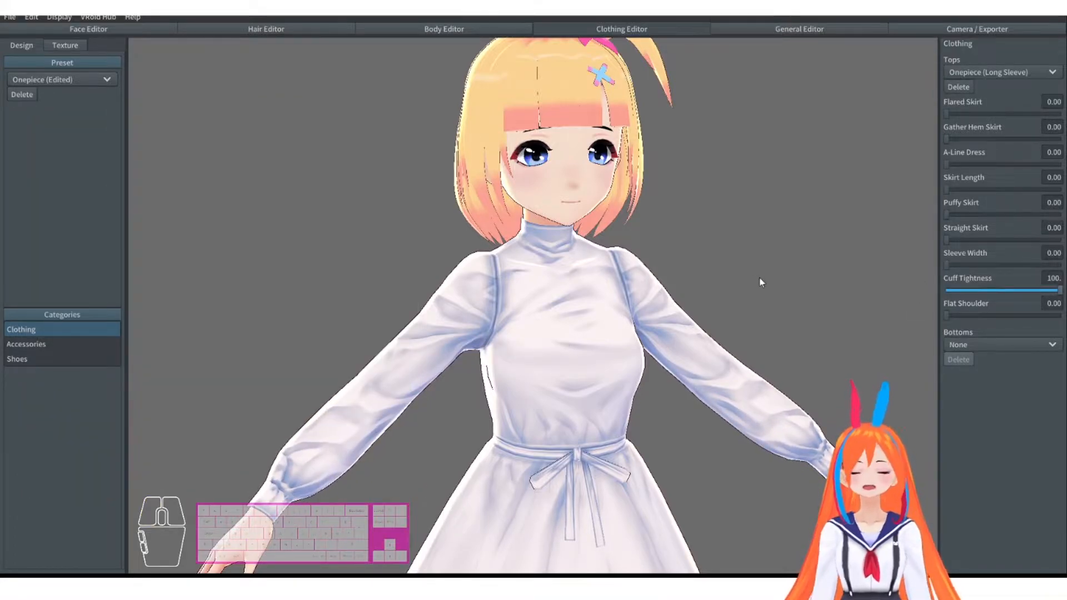
Step: Set the dress's Puffy Skirt to about 36.5 and check the fuller skirt and bodice
{"action": "scroll", "coordinate": [647, 286], "scroll_direction": "down", "scroll_amount": 2}
{"action": "middle_click_drag", "start_coordinate": [646, 295], "coordinate": [639, 166]}
{"action": "scroll", "coordinate": [638, 166], "scroll_direction": "down", "scroll_amount": 1}
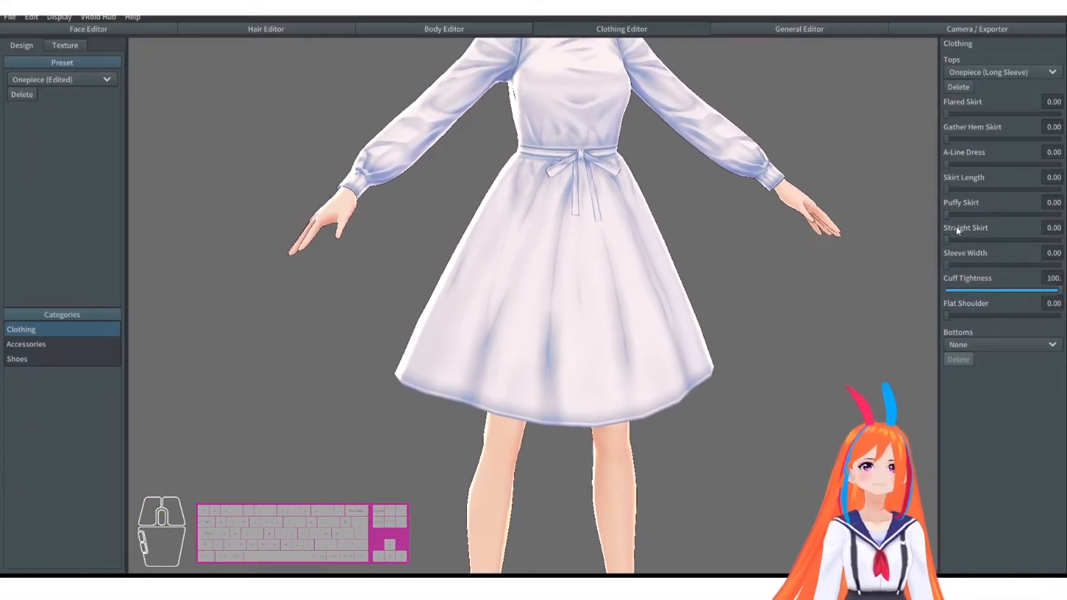
{"action": "left_click_drag", "start_coordinate": [966, 214], "coordinate": [988, 214]}
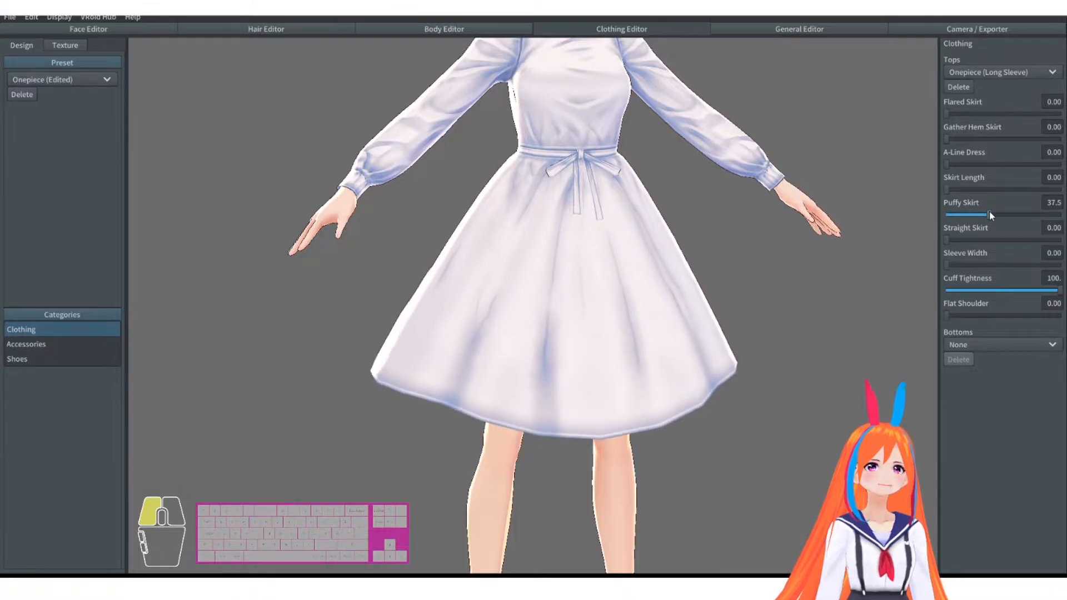
{"action": "middle_click_drag", "start_coordinate": [670, 298], "coordinate": [676, 331]}
{"action": "scroll", "coordinate": [716, 253], "scroll_direction": "up", "scroll_amount": 1}
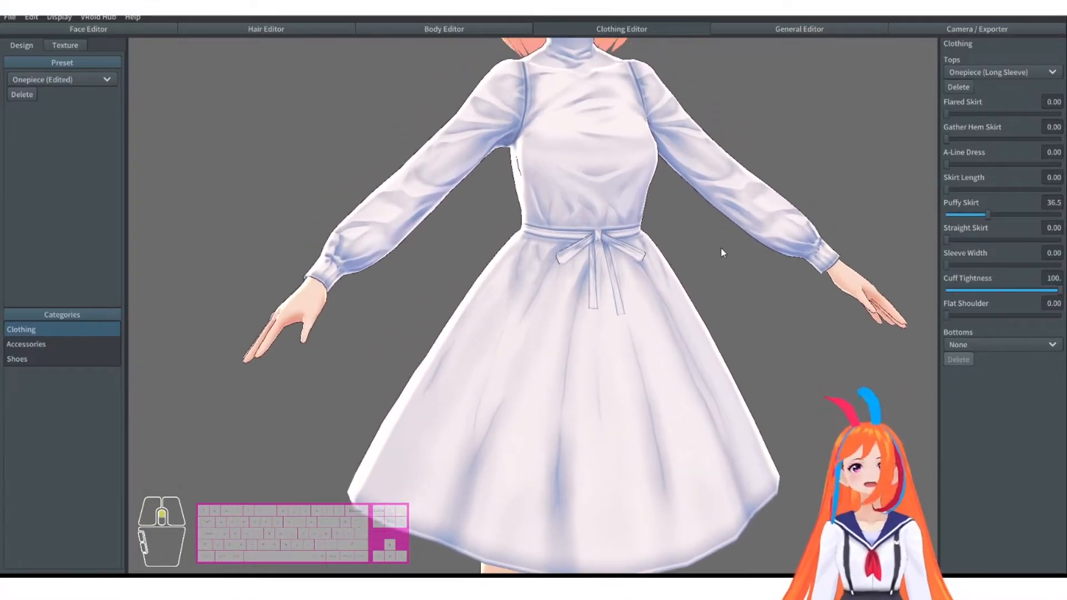
{"action": "middle_click_drag", "start_coordinate": [722, 250], "coordinate": [678, 319]}
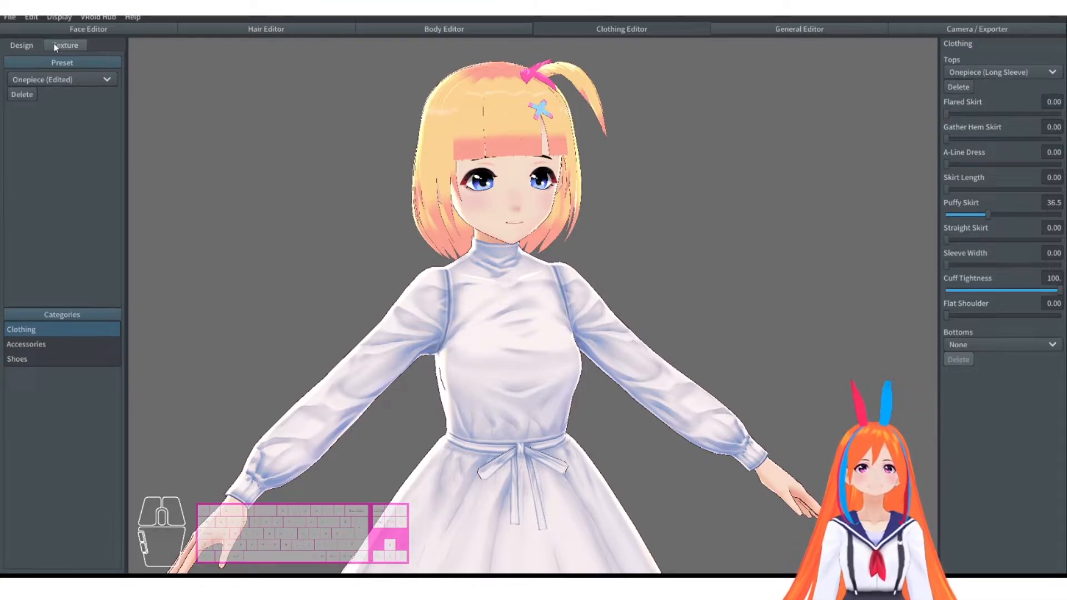
Step: Replace the dress with the T-Shirt model as the outfit's Tops
{"action": "left_click", "coordinate": [1000, 72]}
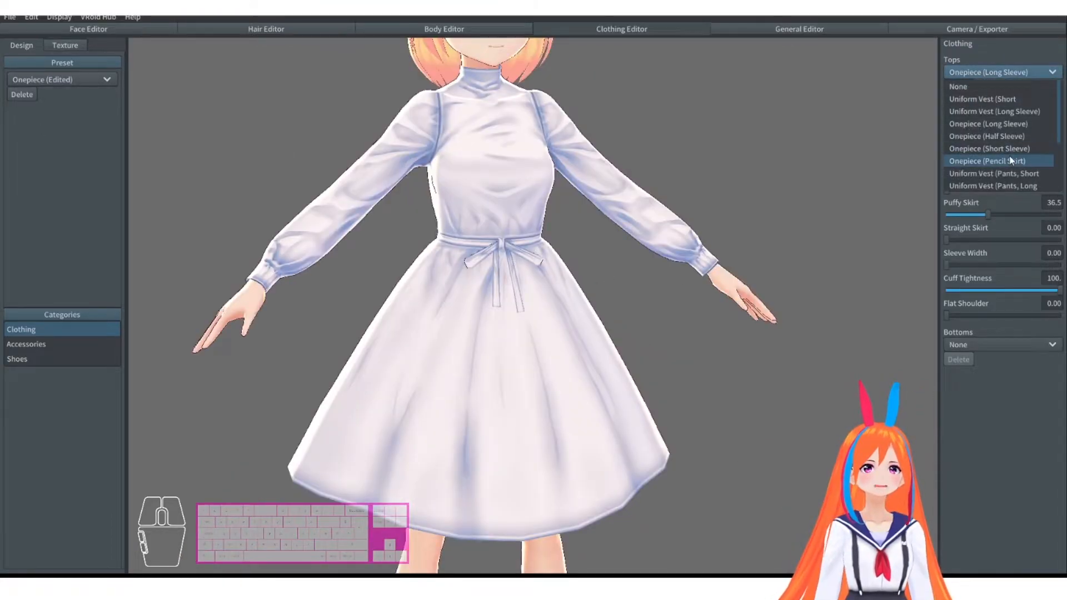
{"action": "scroll", "coordinate": [1009, 157], "scroll_direction": "down", "scroll_amount": 3}
{"action": "left_click", "coordinate": [1009, 124]}
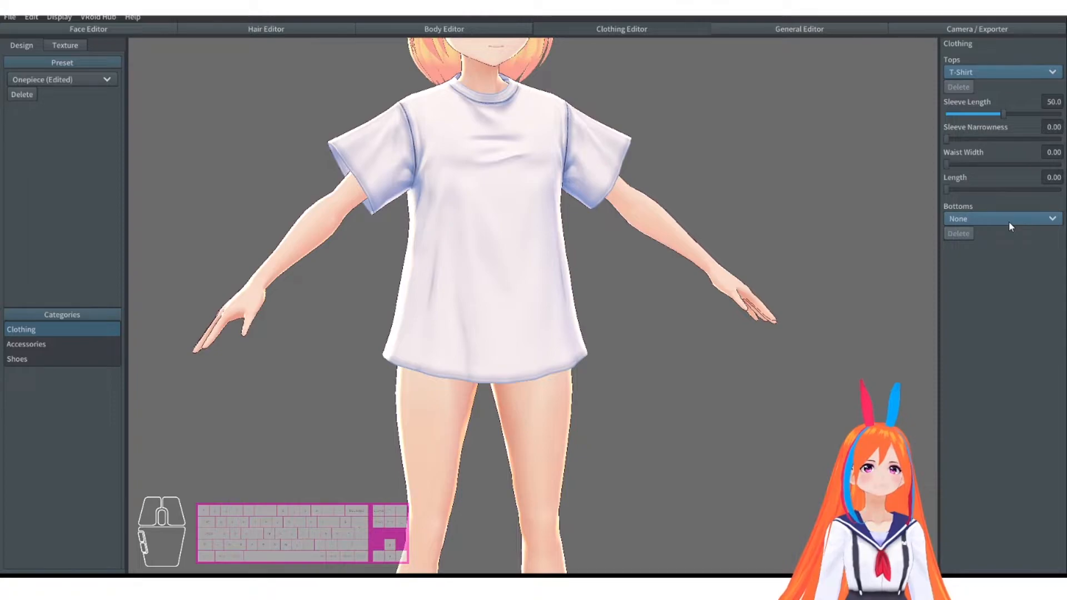
Step: Try the Uniform Skirt and Uniform Pants models as Bottoms under the T-shirt
{"action": "left_click", "coordinate": [1008, 222]}
{"action": "left_click", "coordinate": [991, 244]}
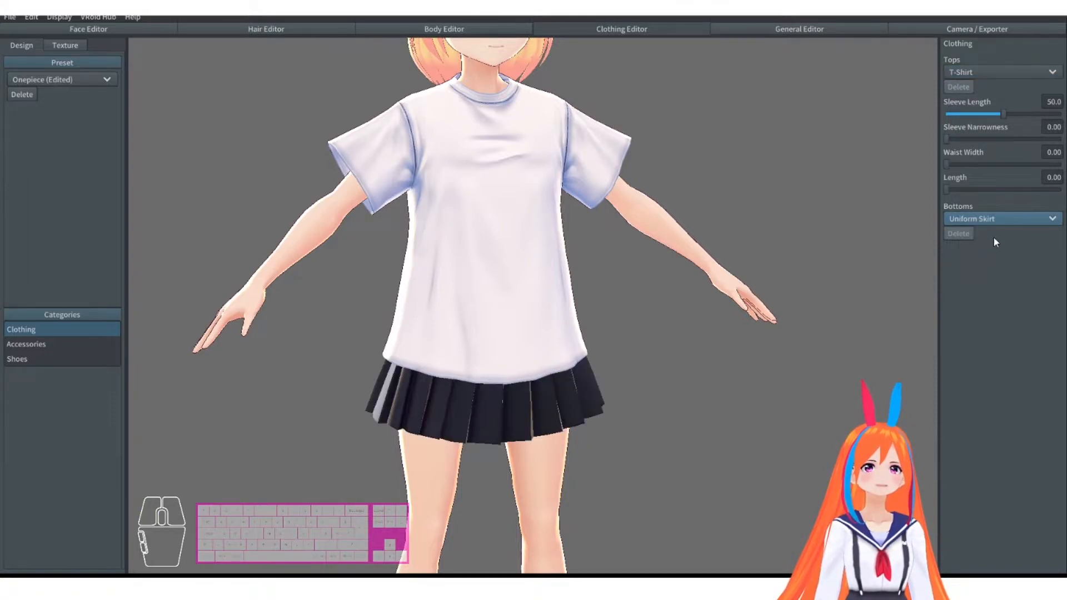
{"action": "left_click", "coordinate": [993, 217]}
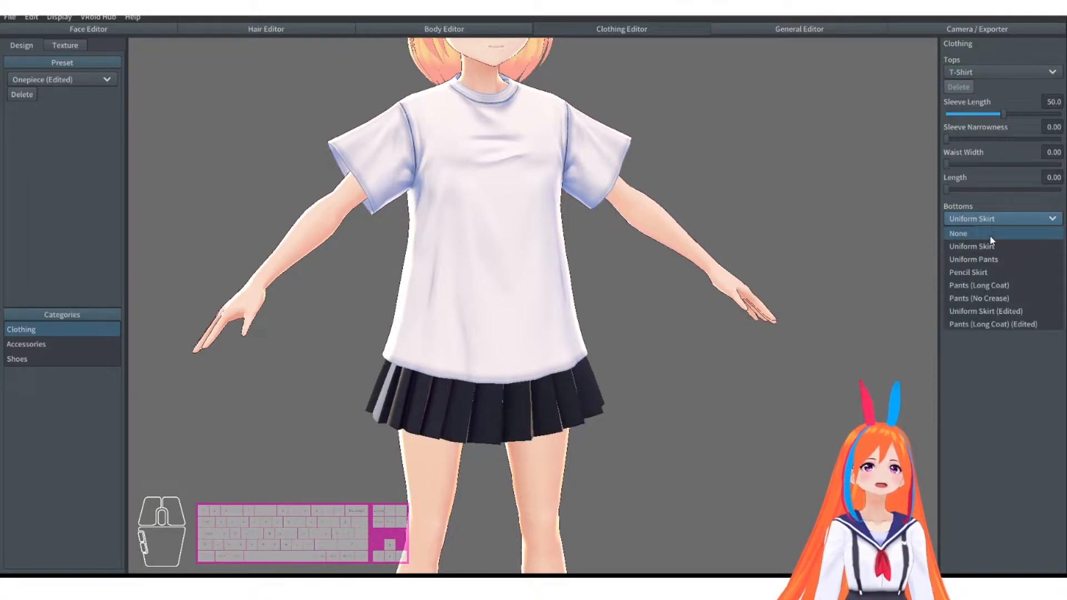
{"action": "left_click", "coordinate": [983, 258]}
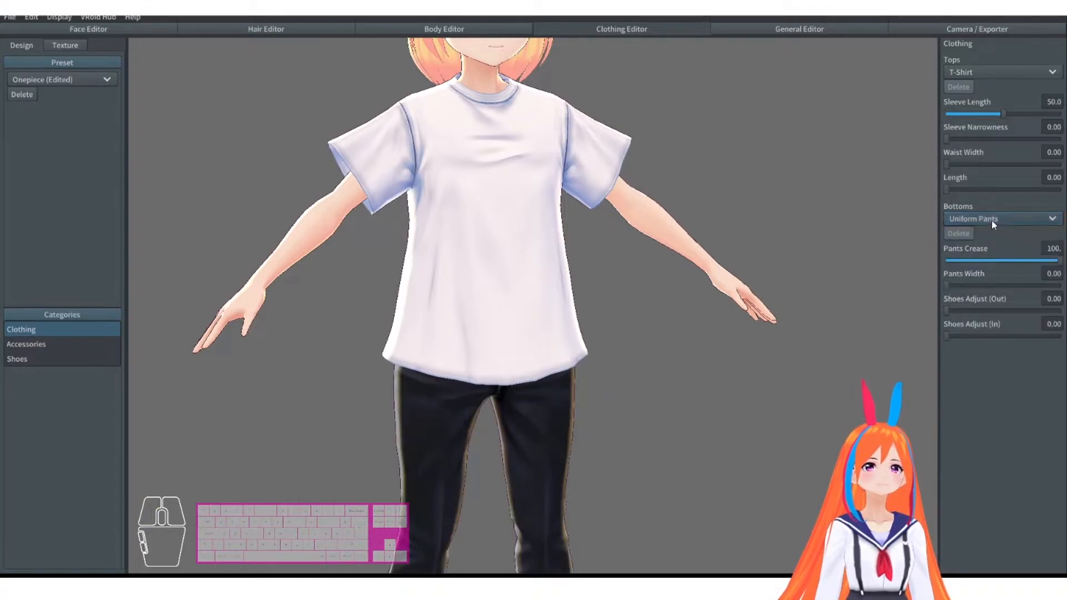
{"action": "middle_click_drag", "start_coordinate": [900, 266], "coordinate": [756, 221]}
{"action": "scroll", "coordinate": [755, 223], "scroll_direction": "down", "scroll_amount": 3}
Step: Try the Pencil Skirt and Pants (Long Coat) models as the outfit's Bottoms
{"action": "left_click", "coordinate": [1024, 218]}
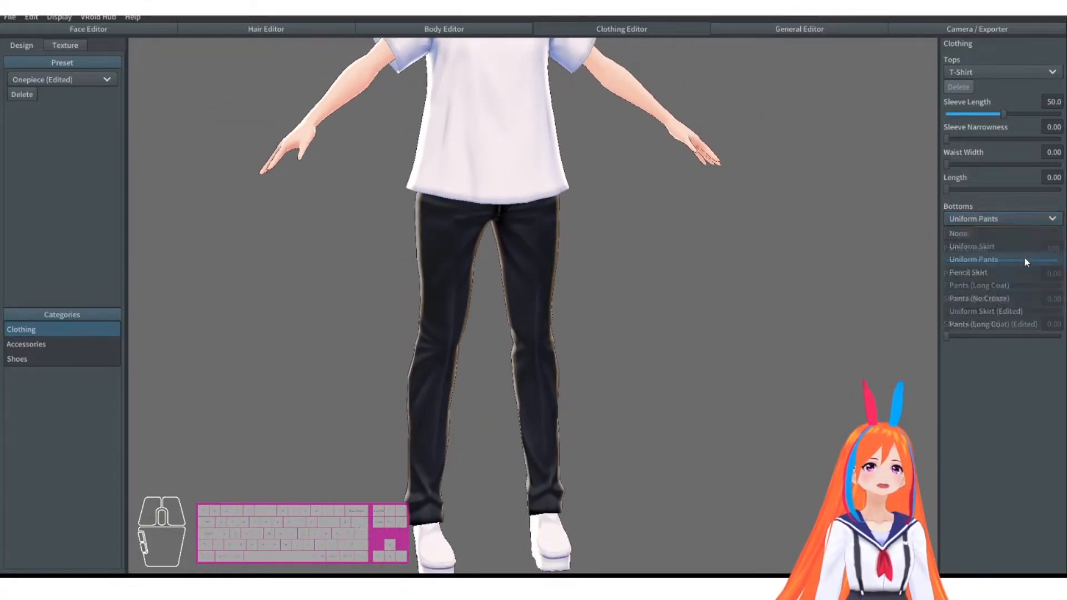
{"action": "left_click", "coordinate": [986, 272]}
{"action": "mouse_move", "coordinate": [721, 309]}
{"action": "right_mouse_down"}
{"action": "mouse_move", "coordinate": [656, 292]}
{"action": "mouse_move", "coordinate": [530, 293]}
{"action": "mouse_move", "coordinate": [772, 305]}
{"action": "right_mouse_up"}
{"action": "left_click", "coordinate": [992, 218]}
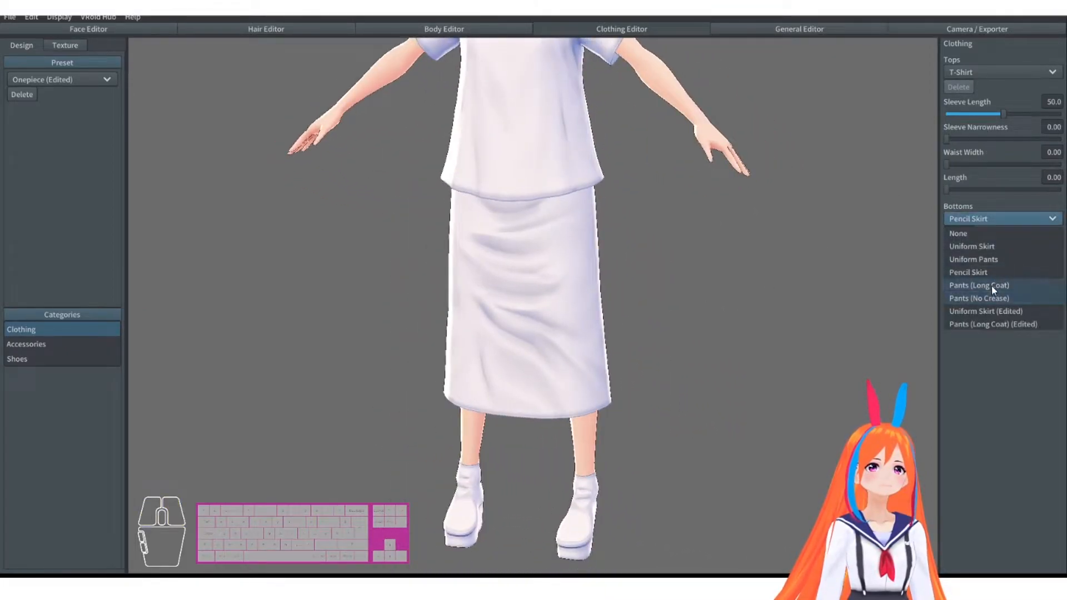
{"action": "left_click", "coordinate": [991, 284]}
Step: Compare the Pants (No Crease) and Pants (Long Coat) models, and set Bottoms to Uniform Skirt (Edited)
{"action": "left_click", "coordinate": [999, 222]}
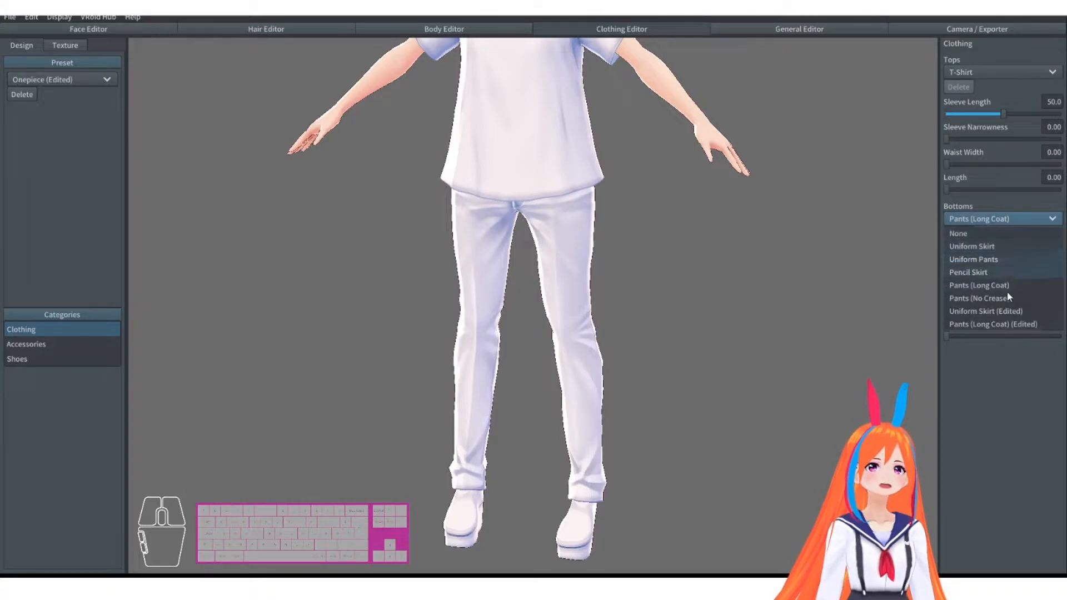
{"action": "left_click", "coordinate": [1005, 300]}
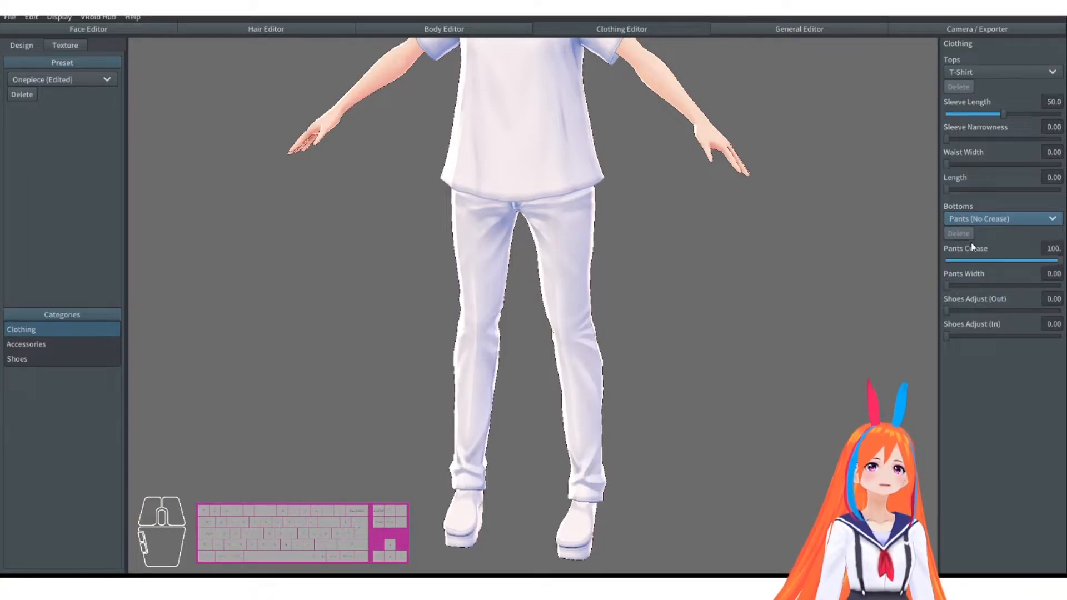
{"action": "left_click", "coordinate": [1003, 219]}
{"action": "left_click", "coordinate": [998, 283]}
{"action": "left_click", "coordinate": [1008, 223]}
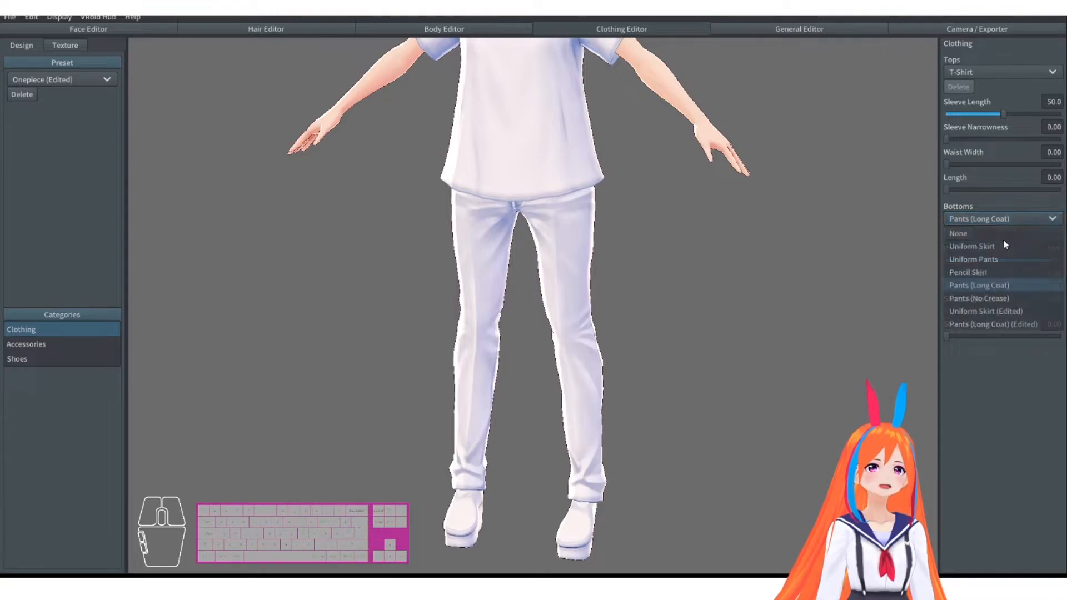
{"action": "left_click", "coordinate": [985, 309]}
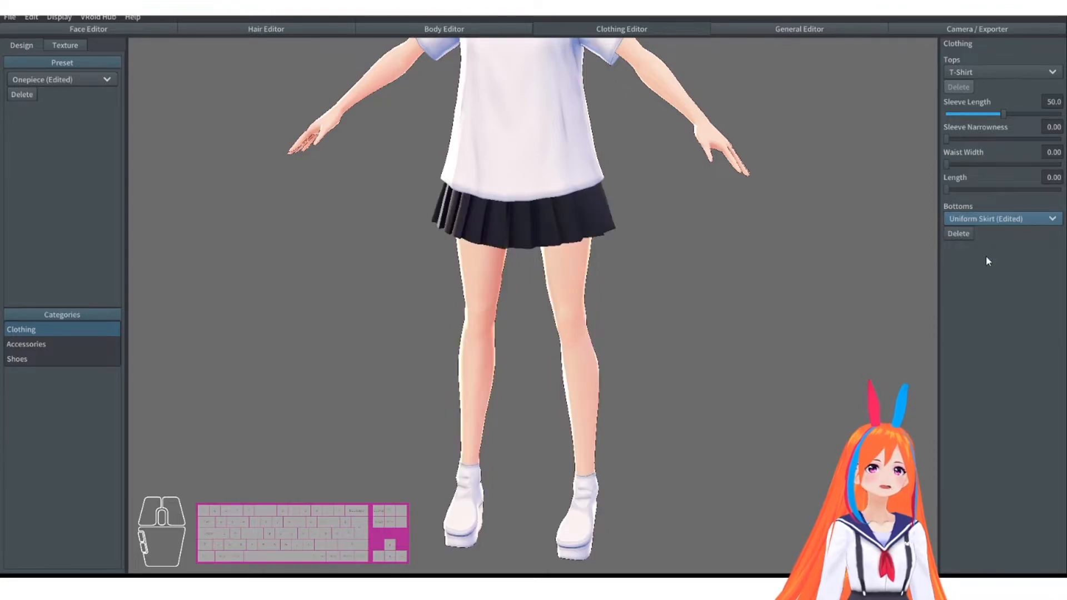
Step: Switch Bottoms to Pants (Long Coat) (Edited) and delete that model from the outfit
{"action": "left_click", "coordinate": [991, 220]}
{"action": "left_click", "coordinate": [984, 322]}
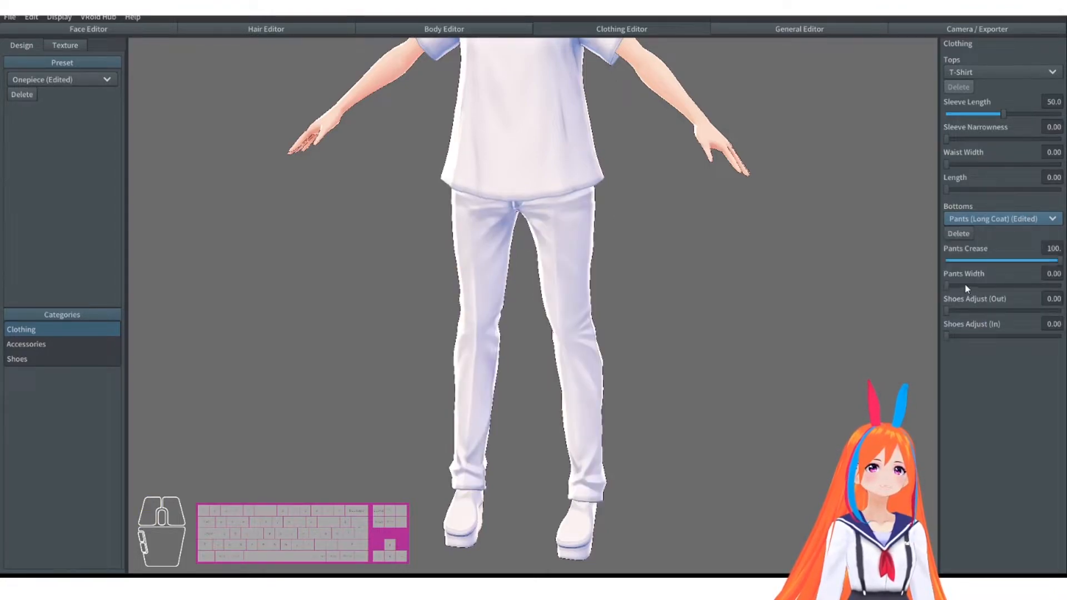
{"action": "left_click", "coordinate": [959, 233]}
{"action": "scroll", "coordinate": [657, 262], "scroll_direction": "down", "scroll_amount": 3}
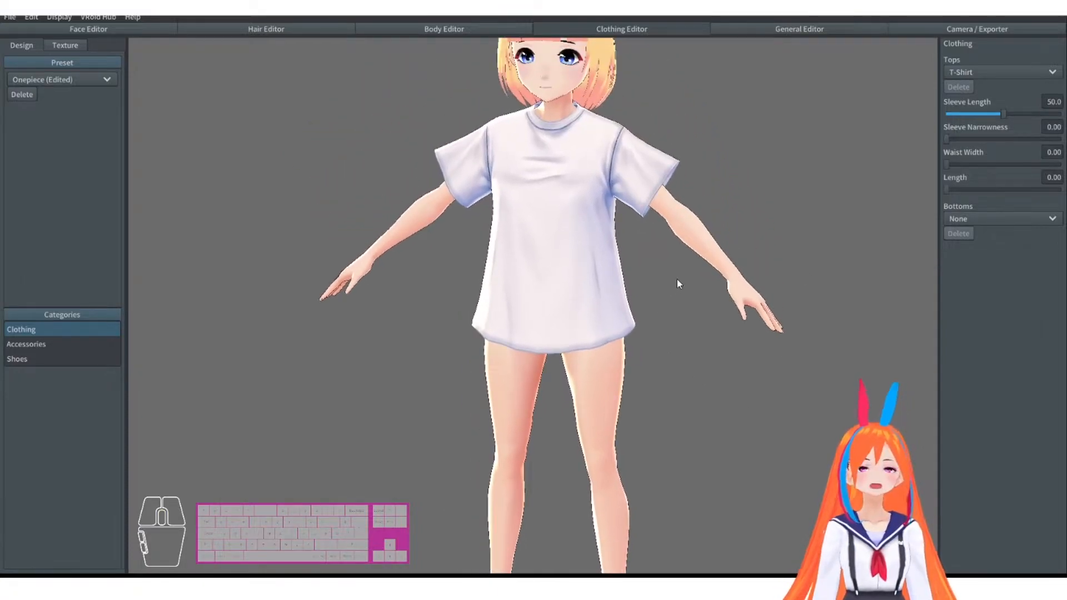
{"action": "scroll", "coordinate": [678, 280], "scroll_direction": "up", "scroll_amount": 2}
{"action": "scroll", "coordinate": [694, 243], "scroll_direction": "down", "scroll_amount": 2}
{"action": "scroll", "coordinate": [691, 283], "scroll_direction": "up", "scroll_amount": 2}
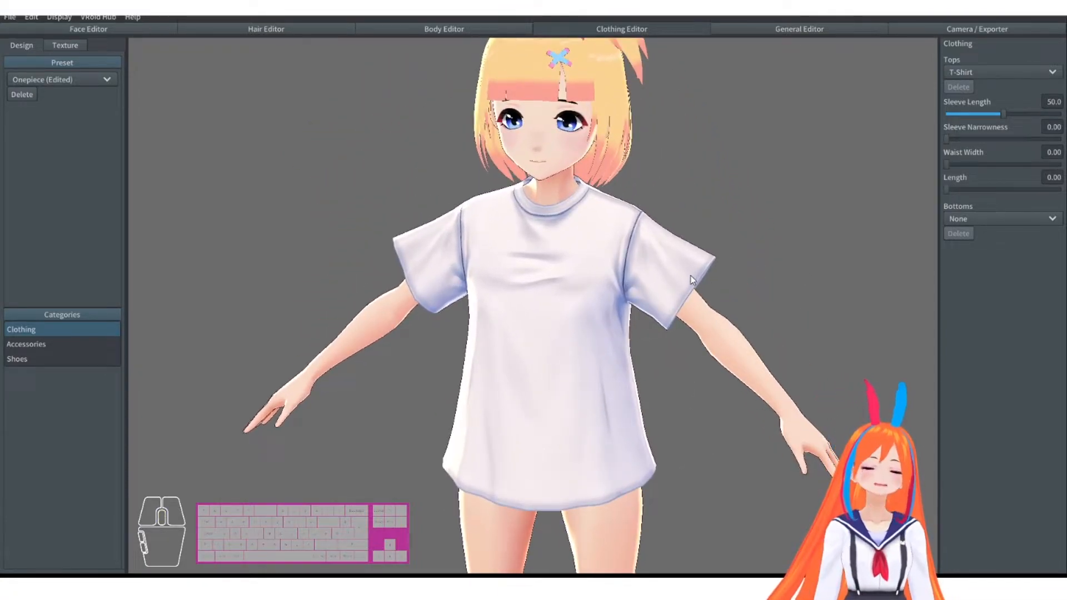
Step: Set the outfit's Tops to the Onepiece (Long Sleeve) model and view the dress at an angle
{"action": "left_click", "coordinate": [1000, 72]}
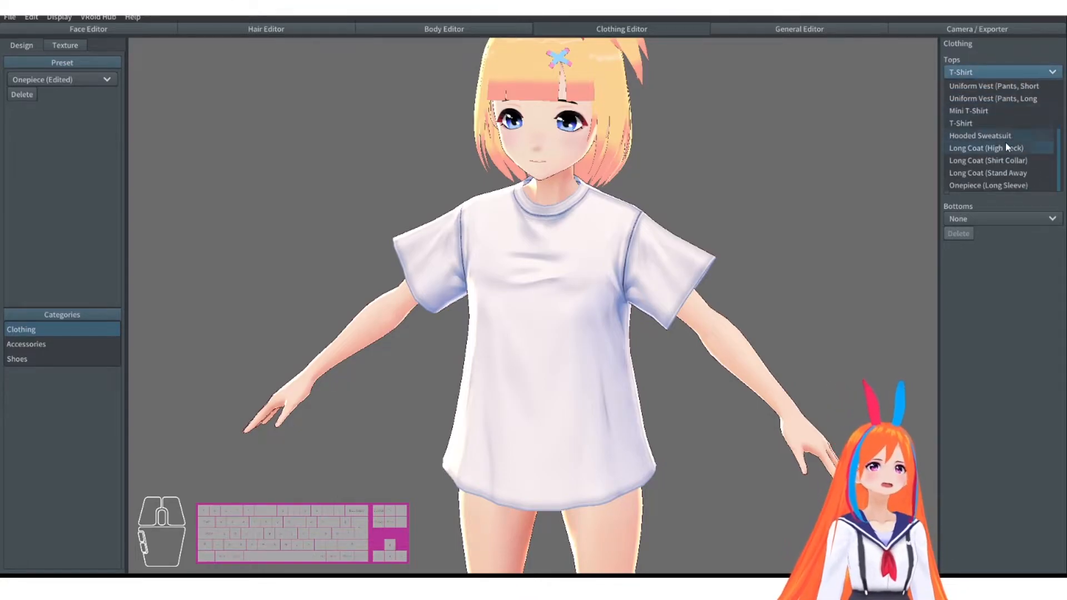
{"action": "left_click", "coordinate": [994, 184]}
{"action": "scroll", "coordinate": [671, 214], "scroll_direction": "down", "scroll_amount": 5}
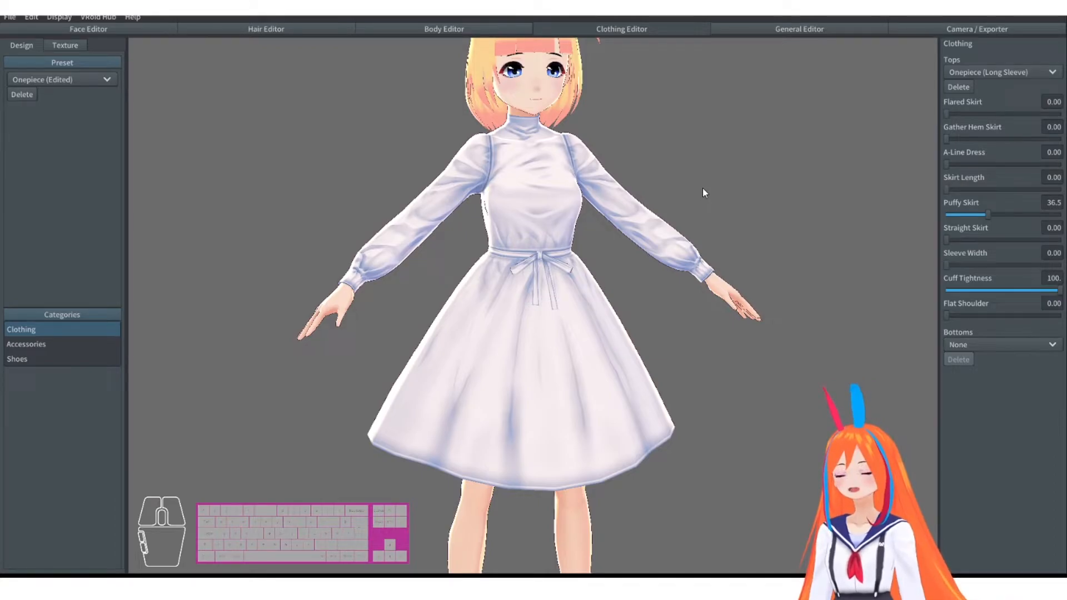
{"action": "middle_click_drag", "start_coordinate": [578, 212], "coordinate": [634, 248]}
{"action": "right_click_drag", "start_coordinate": [218, 231], "coordinate": [267, 222]}
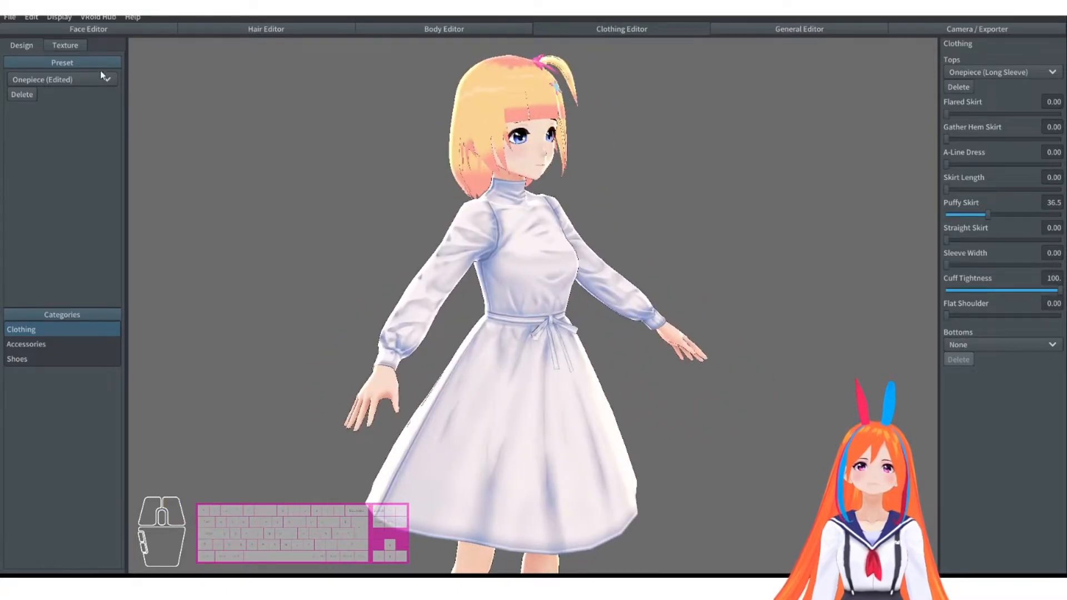
Step: Open the Onepiece (Long Sleeve) texture and examine the bodice and the sleeve piece on the UV map
{"action": "left_click", "coordinate": [64, 45]}
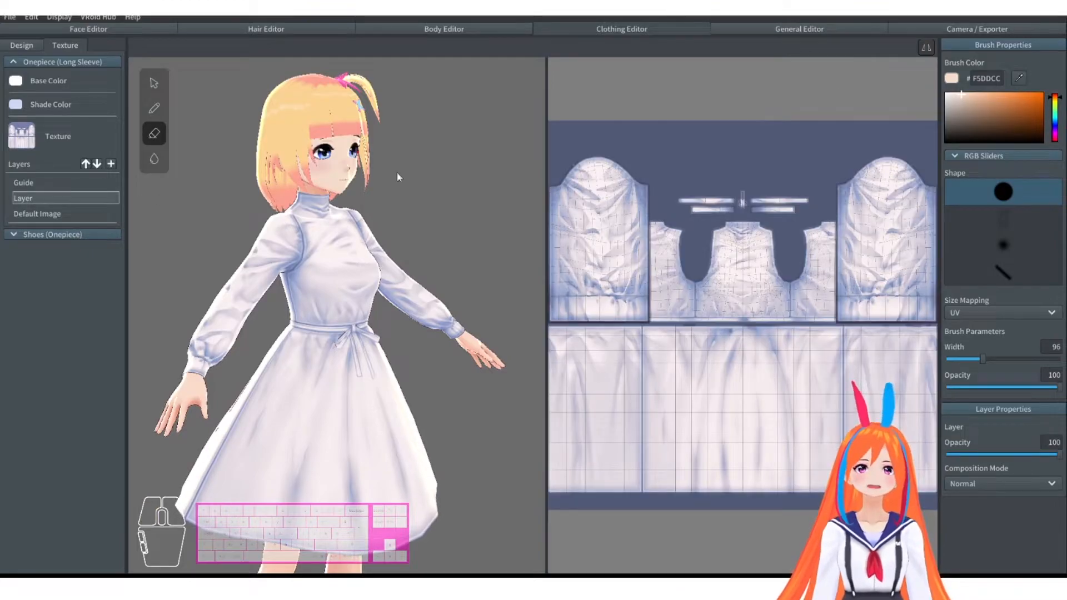
{"action": "scroll", "coordinate": [480, 192], "scroll_direction": "up", "scroll_amount": 3}
{"action": "scroll", "coordinate": [478, 192], "scroll_direction": "up", "scroll_amount": 3}
{"action": "middle_click_drag", "start_coordinate": [431, 148], "coordinate": [448, 191]}
{"action": "right_click_drag", "start_coordinate": [448, 192], "coordinate": [404, 189]}
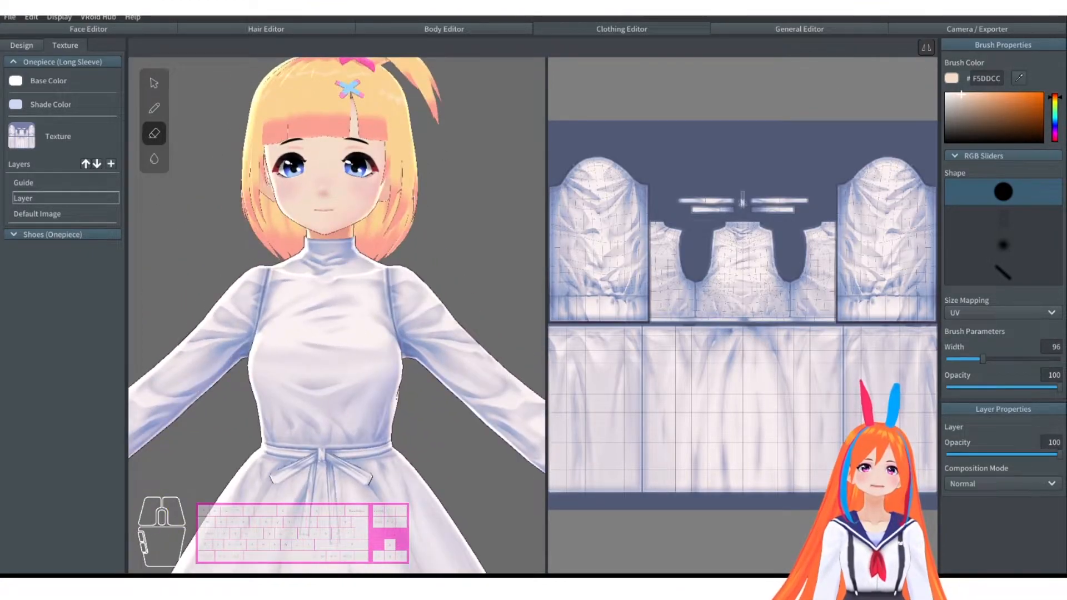
{"action": "scroll", "coordinate": [730, 253], "scroll_direction": "up", "scroll_amount": 4}
{"action": "scroll", "coordinate": [730, 254], "scroll_direction": "down", "scroll_amount": 4}
{"action": "scroll", "coordinate": [726, 180], "scroll_direction": "up", "scroll_amount": 4}
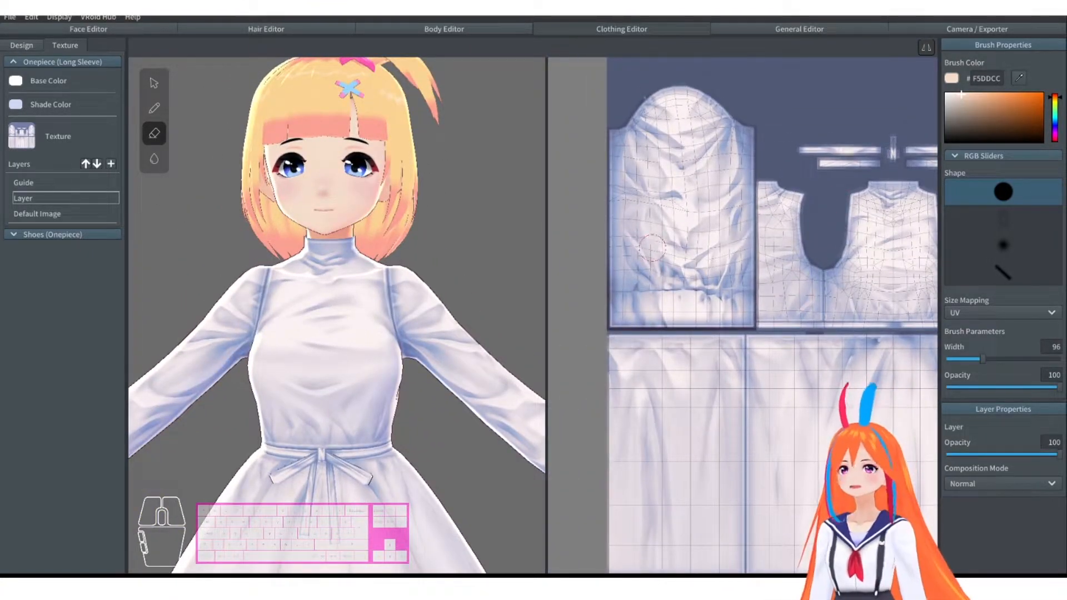
{"action": "scroll", "coordinate": [660, 217], "scroll_direction": "down", "scroll_amount": 1}
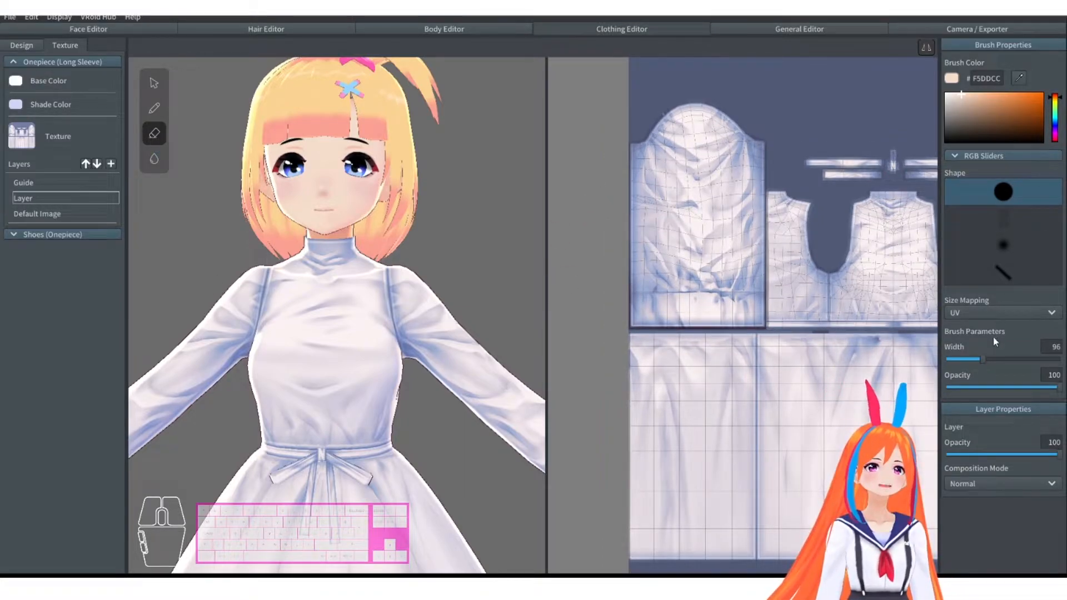
Step: Duplicate the dress's Default Image texture layer, keep the lower copy hidden as backup and select the upper copy
{"action": "right_click", "coordinate": [58, 230]}
{"action": "left_click", "coordinate": [50, 214]}
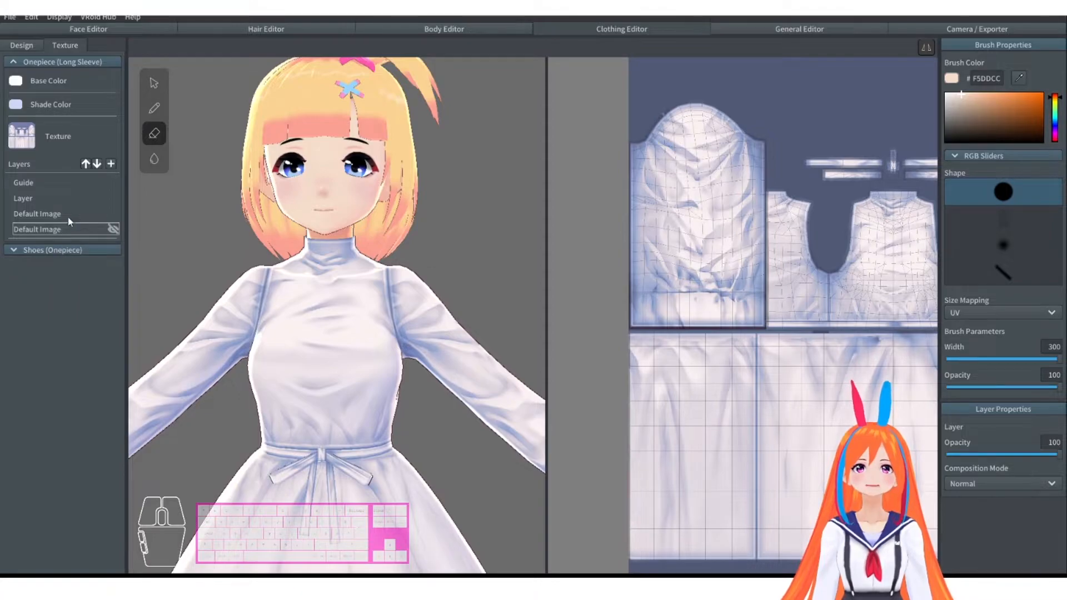
{"action": "right_click", "coordinate": [52, 215]}
{"action": "right_click", "coordinate": [43, 217]}
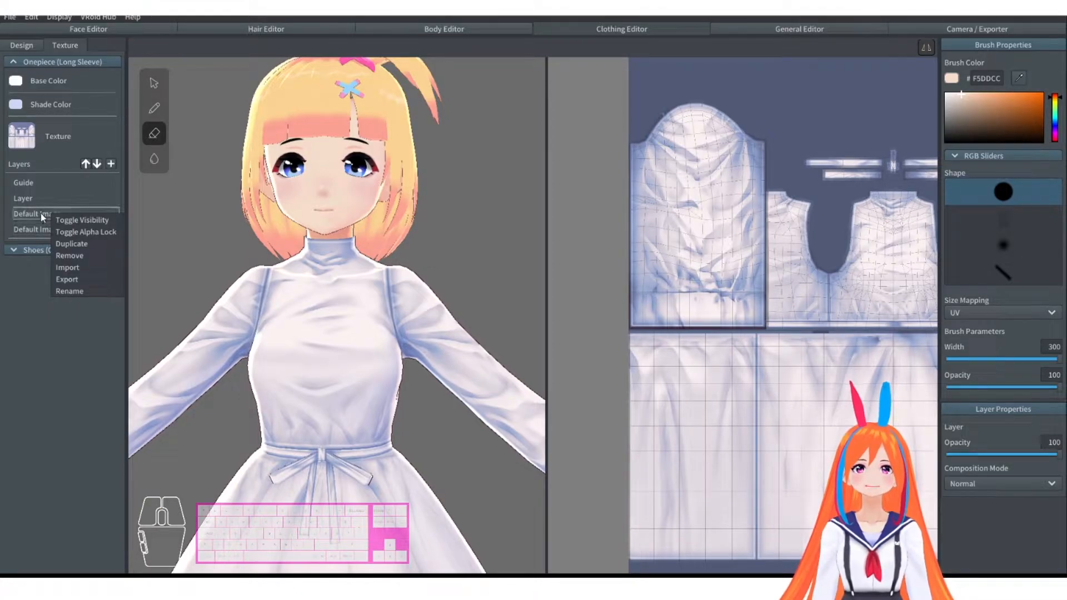
Step: Erase the sleeve piece on the upper Default Image layer with a 126-wide eraser, undoing the last stroke
{"action": "mouse_move", "coordinate": [667, 184]}
{"action": "left_mouse_down"}
{"action": "mouse_move", "coordinate": [655, 108]}
{"action": "mouse_move", "coordinate": [683, 116]}
{"action": "mouse_move", "coordinate": [649, 194]}
{"action": "mouse_move", "coordinate": [650, 266]}
{"action": "mouse_move", "coordinate": [664, 277]}
{"action": "left_mouse_up"}
{"action": "left_click", "coordinate": [993, 360]}
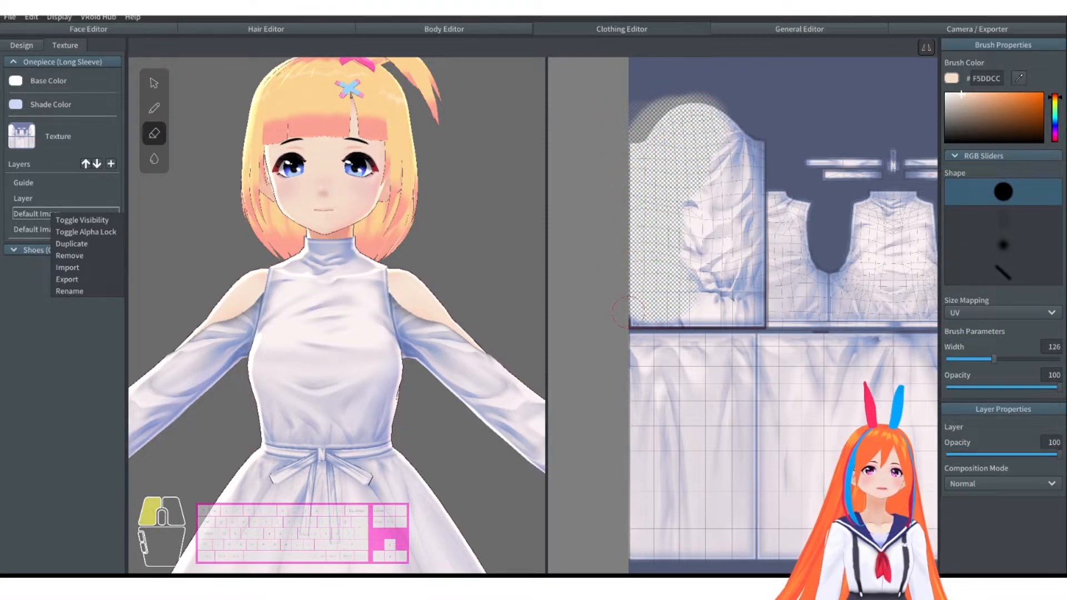
{"action": "mouse_move", "coordinate": [640, 322]}
{"action": "left_mouse_down"}
{"action": "mouse_move", "coordinate": [761, 317]}
{"action": "mouse_move", "coordinate": [694, 217]}
{"action": "mouse_move", "coordinate": [723, 264]}
{"action": "mouse_move", "coordinate": [749, 207]}
{"action": "mouse_move", "coordinate": [751, 146]}
{"action": "mouse_move", "coordinate": [722, 163]}
{"action": "left_mouse_up"}
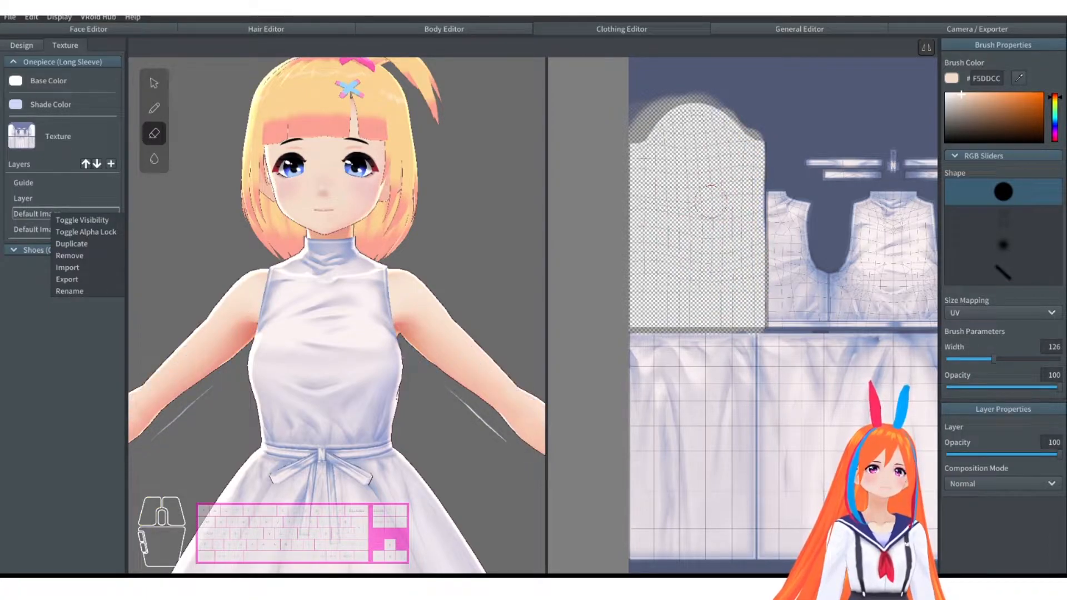
{"action": "mouse_move", "coordinate": [489, 306]}
{"action": "left_mouse_down"}
{"action": "mouse_move", "coordinate": [411, 306]}
{"action": "mouse_move", "coordinate": [474, 320]}
{"action": "left_mouse_up"}
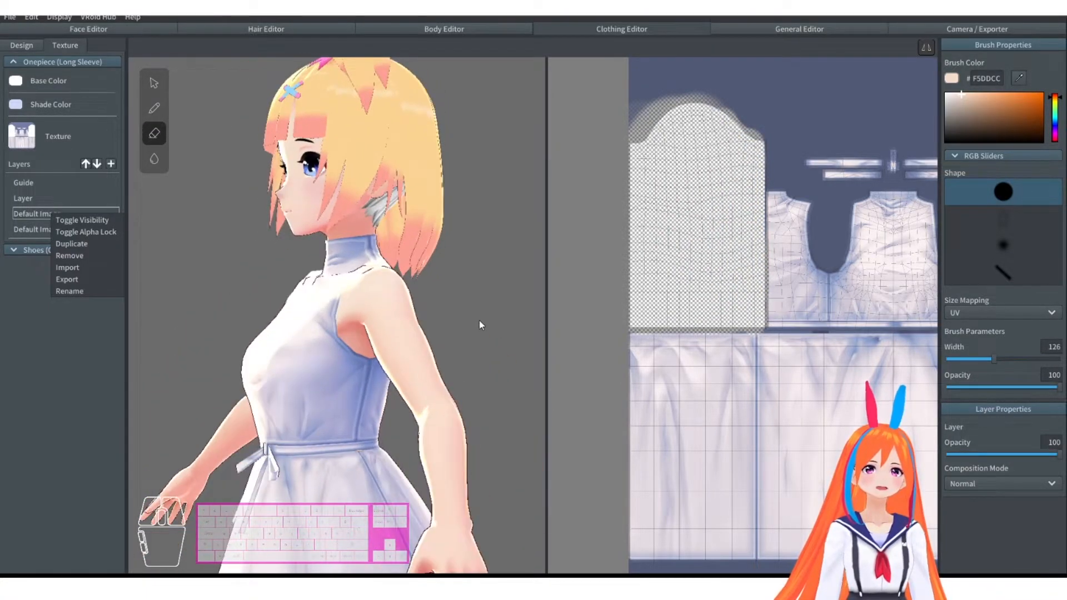
{"action": "key", "text": "ctrl+z"}
Step: Erase the remaining sleeve texture along the UV piece's curved top, sides and lower edge with a smaller eraser
{"action": "mouse_move", "coordinate": [728, 122]}
{"action": "left_mouse_down"}
{"action": "mouse_move", "coordinate": [710, 312]}
{"action": "mouse_move", "coordinate": [639, 316]}
{"action": "mouse_move", "coordinate": [740, 317]}
{"action": "left_mouse_up"}
{"action": "scroll", "coordinate": [889, 318], "scroll_direction": "up", "scroll_amount": 3}
{"action": "left_click_drag", "start_coordinate": [994, 359], "coordinate": [967, 359]}
{"action": "middle_click_drag", "start_coordinate": [683, 222], "coordinate": [744, 317]}
{"action": "mouse_move", "coordinate": [630, 231]}
{"action": "left_mouse_down"}
{"action": "mouse_move", "coordinate": [634, 282]}
{"action": "mouse_move", "coordinate": [734, 421]}
{"action": "left_mouse_up"}
{"action": "right_click_drag", "start_coordinate": [411, 361], "coordinate": [485, 393]}
{"action": "left_click_drag", "start_coordinate": [486, 393], "coordinate": [513, 458]}
{"action": "left_click_drag", "start_coordinate": [644, 223], "coordinate": [654, 449]}
{"action": "left_click_drag", "start_coordinate": [661, 307], "coordinate": [658, 165]}
{"action": "mouse_move", "coordinate": [716, 134]}
{"action": "left_mouse_down"}
{"action": "mouse_move", "coordinate": [735, 219]}
{"action": "mouse_move", "coordinate": [733, 139]}
{"action": "mouse_move", "coordinate": [737, 197]}
{"action": "mouse_move", "coordinate": [715, 347]}
{"action": "mouse_move", "coordinate": [728, 289]}
{"action": "mouse_move", "coordinate": [737, 396]}
{"action": "left_mouse_up"}
{"action": "mouse_move", "coordinate": [389, 326]}
{"action": "right_mouse_down"}
{"action": "mouse_move", "coordinate": [267, 327]}
{"action": "mouse_move", "coordinate": [388, 326]}
{"action": "right_mouse_up"}
Step: Reduce the eraser width to 54 and try erasing the bodice's shoulder edge, undoing the latest strokes
{"action": "scroll", "coordinate": [333, 311], "scroll_direction": "up", "scroll_amount": 5}
{"action": "left_click_drag", "start_coordinate": [967, 359], "coordinate": [990, 359]}
{"action": "right_click_drag", "start_coordinate": [228, 149], "coordinate": [278, 154]}
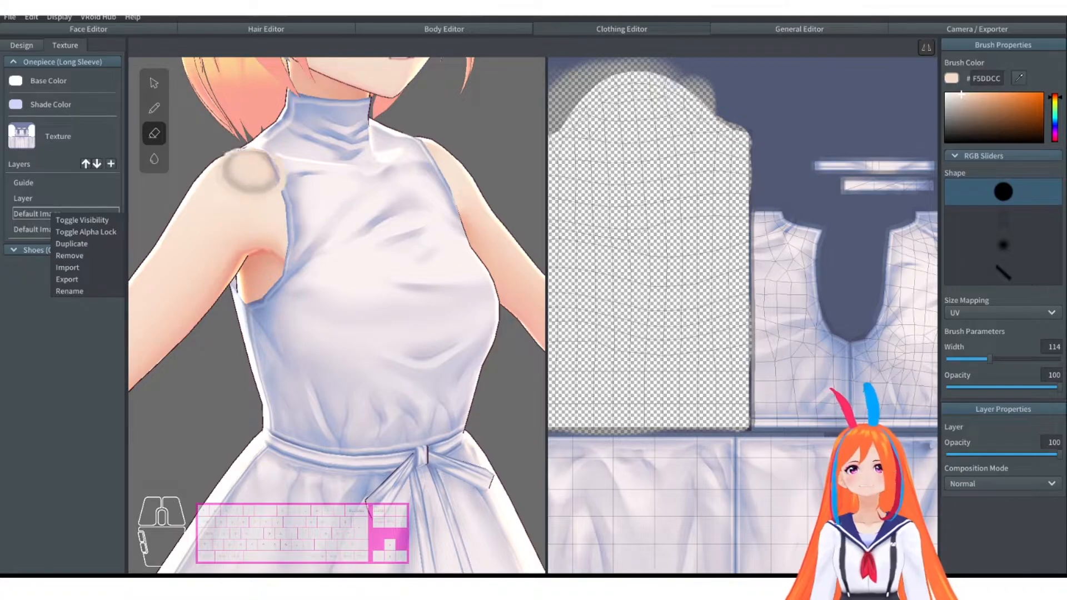
{"action": "left_click_drag", "start_coordinate": [978, 362], "coordinate": [967, 360]}
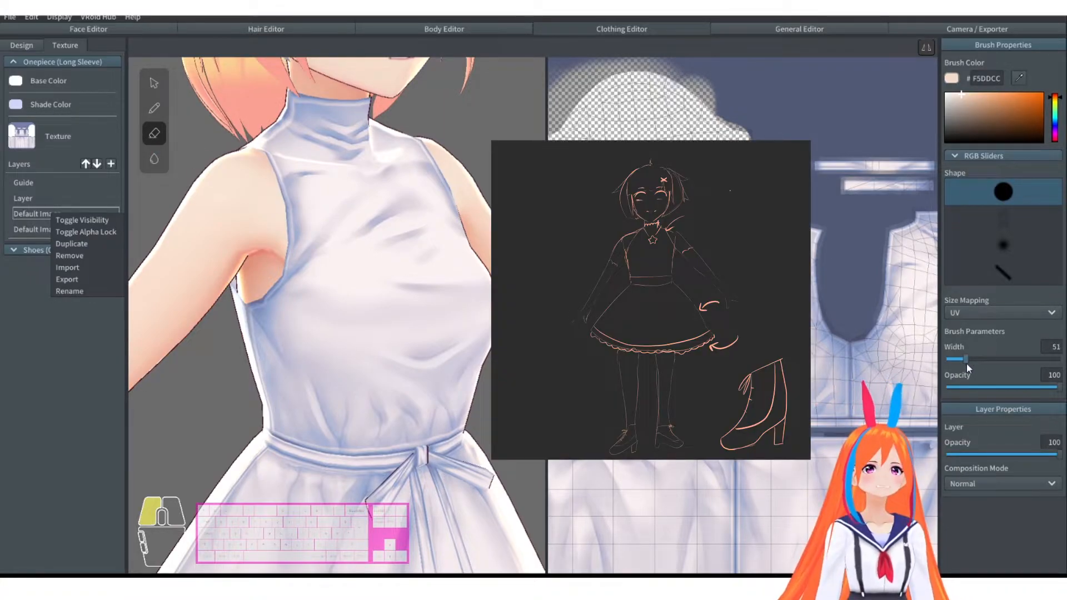
{"action": "left_click_drag", "start_coordinate": [806, 300], "coordinate": [561, 306], "text": "shift"}
{"action": "scroll", "coordinate": [656, 305], "scroll_direction": "up", "scroll_amount": 4}
{"action": "left_click_drag", "start_coordinate": [694, 305], "coordinate": [717, 311], "text": "shift"}
{"action": "mouse_move", "coordinate": [247, 146]}
{"action": "left_mouse_down"}
{"action": "mouse_move", "coordinate": [288, 210]}
{"action": "mouse_move", "coordinate": [277, 266]}
{"action": "mouse_move", "coordinate": [250, 277]}
{"action": "mouse_move", "coordinate": [339, 244]}
{"action": "mouse_move", "coordinate": [616, 264]}
{"action": "mouse_move", "coordinate": [656, 147]}
{"action": "left_mouse_up"}
{"action": "right_click_drag", "start_coordinate": [488, 167], "coordinate": [333, 173]}
{"action": "middle_click_drag", "start_coordinate": [655, 239], "coordinate": [824, 290]}
{"action": "scroll", "coordinate": [444, 239], "scroll_direction": "up", "scroll_amount": 5}
{"action": "key", "text": "ctrl+z"}
{"action": "key", "text": "ctrl+z"}
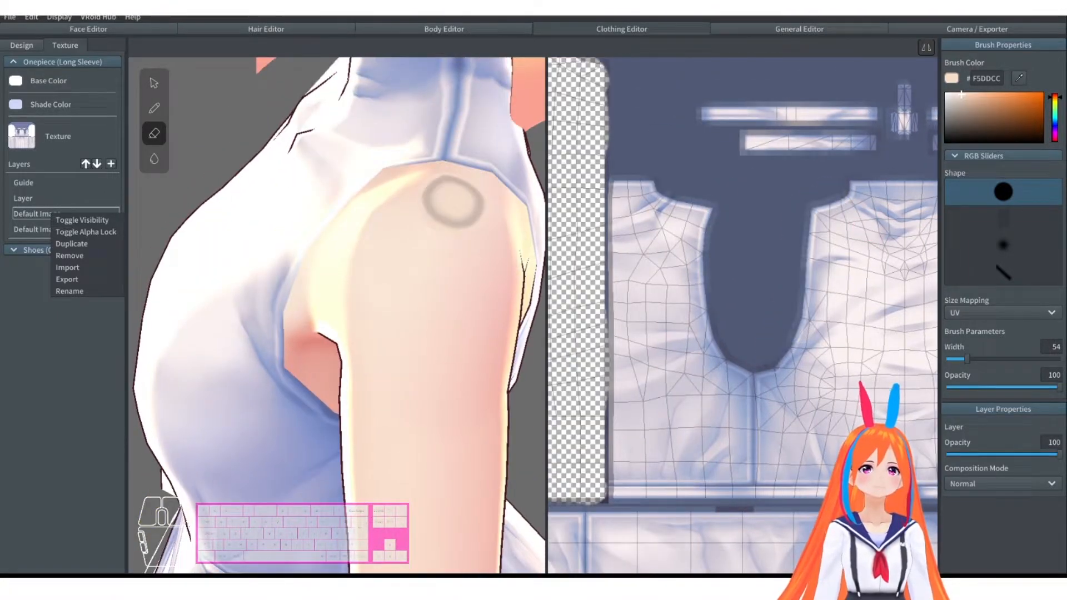
Step: Erase the bodice's front and back armhole edges near the shoulder with the 54-wide eraser, undoing stray strokes
{"action": "right_click_drag", "start_coordinate": [476, 184], "coordinate": [505, 231]}
{"action": "left_click_drag", "start_coordinate": [411, 272], "coordinate": [386, 256]}
{"action": "mouse_move", "coordinate": [705, 214]}
{"action": "left_mouse_down"}
{"action": "mouse_move", "coordinate": [706, 329]}
{"action": "mouse_move", "coordinate": [802, 293]}
{"action": "mouse_move", "coordinate": [823, 222]}
{"action": "left_mouse_up"}
{"action": "right_click_drag", "start_coordinate": [389, 247], "coordinate": [447, 255]}
{"action": "key", "text": "ctrl+z"}
{"action": "left_click_drag", "start_coordinate": [396, 244], "coordinate": [381, 291]}
{"action": "right_click_drag", "start_coordinate": [433, 222], "coordinate": [511, 167]}
{"action": "key", "text": "ctrl+z"}
{"action": "left_click_drag", "start_coordinate": [517, 156], "coordinate": [514, 146]}
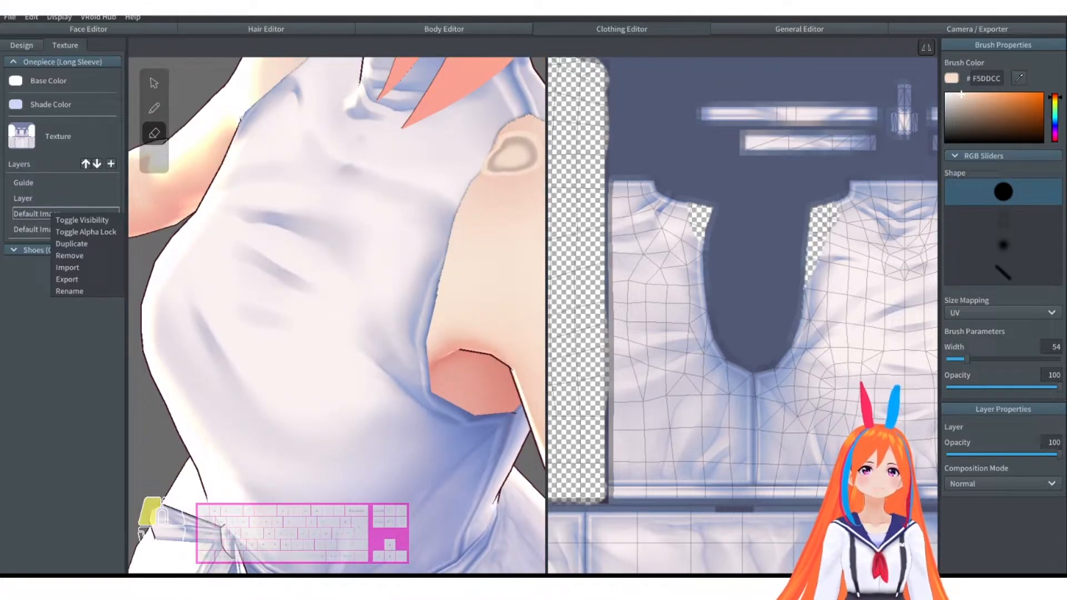
Step: Extend the erased armhole cut down beside the chest and up to the shoulder for a halter-style bodice
{"action": "right_click_drag", "start_coordinate": [514, 147], "coordinate": [31, 296]}
{"action": "right_click_drag", "start_coordinate": [333, 311], "coordinate": [409, 354]}
{"action": "scroll", "coordinate": [907, 477], "scroll_direction": "up", "scroll_amount": 3}
{"action": "right_click_drag", "start_coordinate": [489, 222], "coordinate": [266, 161]}
{"action": "left_click_drag", "start_coordinate": [266, 161], "coordinate": [311, 303]}
{"action": "right_click_drag", "start_coordinate": [312, 267], "coordinate": [511, 245]}
{"action": "scroll", "coordinate": [388, 250], "scroll_direction": "down", "scroll_amount": 5}
{"action": "scroll", "coordinate": [260, 170], "scroll_direction": "up", "scroll_amount": 5}
{"action": "left_click_drag", "start_coordinate": [260, 170], "coordinate": [243, 100]}
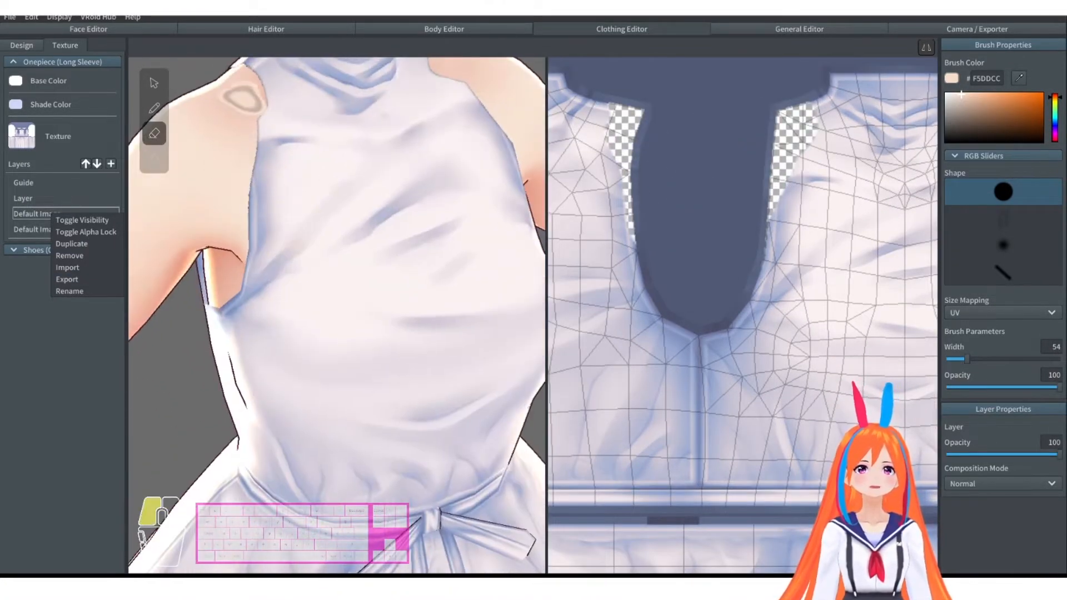
Step: Refine the armhole edges on the bodice and cut small scallops into the collar's upper edge with an 8-wide eraser
{"action": "scroll", "coordinate": [453, 200], "scroll_direction": "down", "scroll_amount": 5}
{"action": "scroll", "coordinate": [452, 200], "scroll_direction": "up", "scroll_amount": 4}
{"action": "left_click_drag", "start_coordinate": [798, 164], "coordinate": [795, 182]}
{"action": "scroll", "coordinate": [794, 182], "scroll_direction": "down", "scroll_amount": 3}
{"action": "scroll", "coordinate": [600, 276], "scroll_direction": "up", "scroll_amount": 4}
{"action": "mouse_move", "coordinate": [600, 276]}
{"action": "left_mouse_down"}
{"action": "mouse_move", "coordinate": [717, 265]}
{"action": "mouse_move", "coordinate": [665, 255]}
{"action": "left_mouse_up"}
{"action": "right_click_drag", "start_coordinate": [311, 267], "coordinate": [472, 266]}
{"action": "middle_click_drag", "start_coordinate": [647, 225], "coordinate": [895, 226]}
{"action": "middle_click_drag", "start_coordinate": [562, 244], "coordinate": [928, 245]}
{"action": "left_click_drag", "start_coordinate": [768, 272], "coordinate": [630, 256]}
{"action": "left_click_drag", "start_coordinate": [638, 242], "coordinate": [745, 242]}
Step: Hide Procedural Group 1 in the Hair Editor to expose the back of the neck
{"action": "mouse_move", "coordinate": [334, 261]}
{"action": "right_mouse_down"}
{"action": "mouse_move", "coordinate": [456, 261]}
{"action": "mouse_move", "coordinate": [333, 261]}
{"action": "right_mouse_up"}
{"action": "scroll", "coordinate": [344, 250], "scroll_direction": "down", "scroll_amount": 5}
{"action": "left_click", "coordinate": [289, 29]}
{"action": "left_click", "coordinate": [82, 220]}
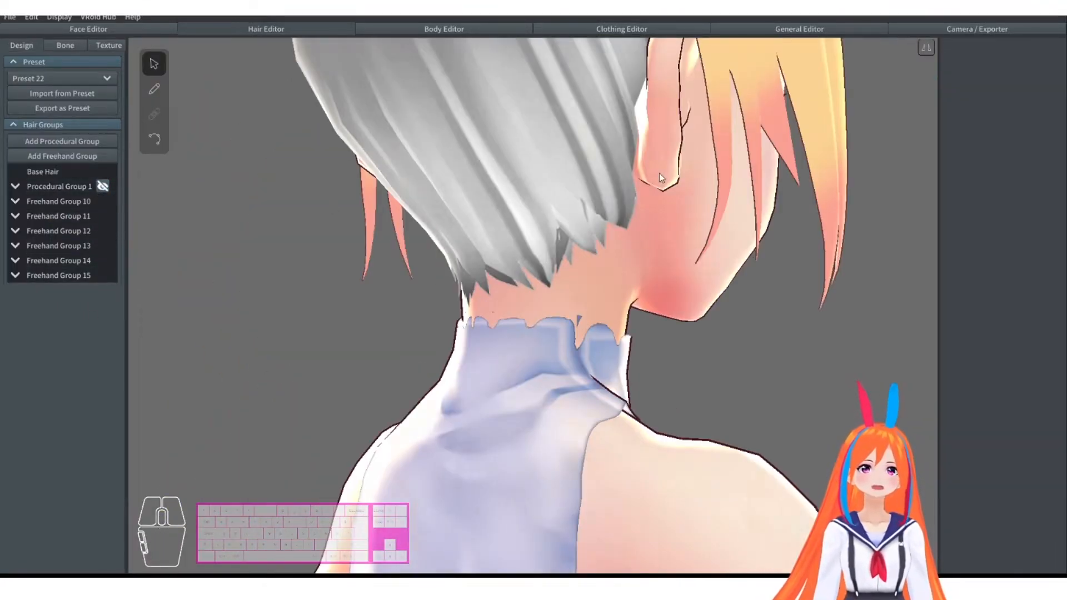
Step: Return to the dress texture, toggle the Layer and upper Default Image layers back to visible, and select that Default Image
{"action": "right_click", "coordinate": [73, 200]}
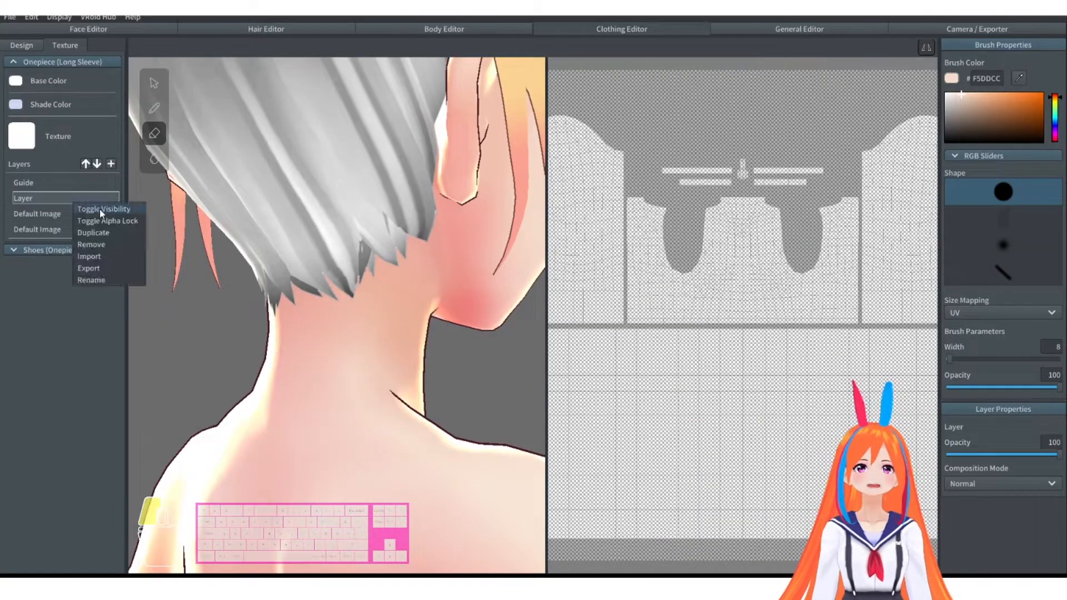
{"action": "left_click", "coordinate": [99, 209]}
{"action": "right_click", "coordinate": [84, 216]}
{"action": "left_click", "coordinate": [103, 226]}
{"action": "left_click", "coordinate": [62, 213]}
Step: Erase small scallops along the collar's upper edge around the back and front of the neck
{"action": "left_click", "coordinate": [382, 328]}
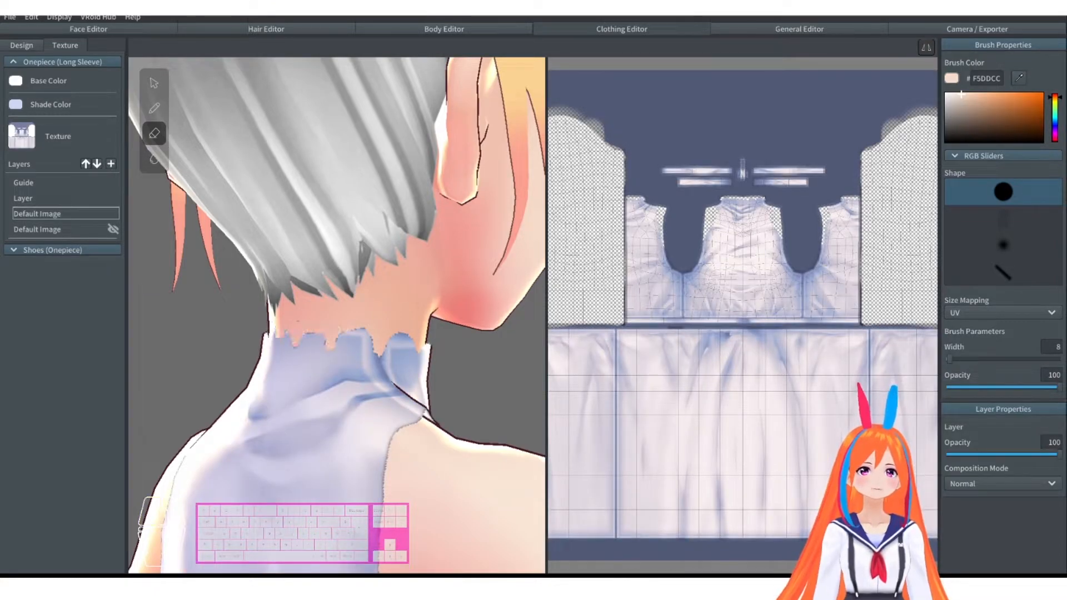
{"action": "left_click", "coordinate": [288, 331]}
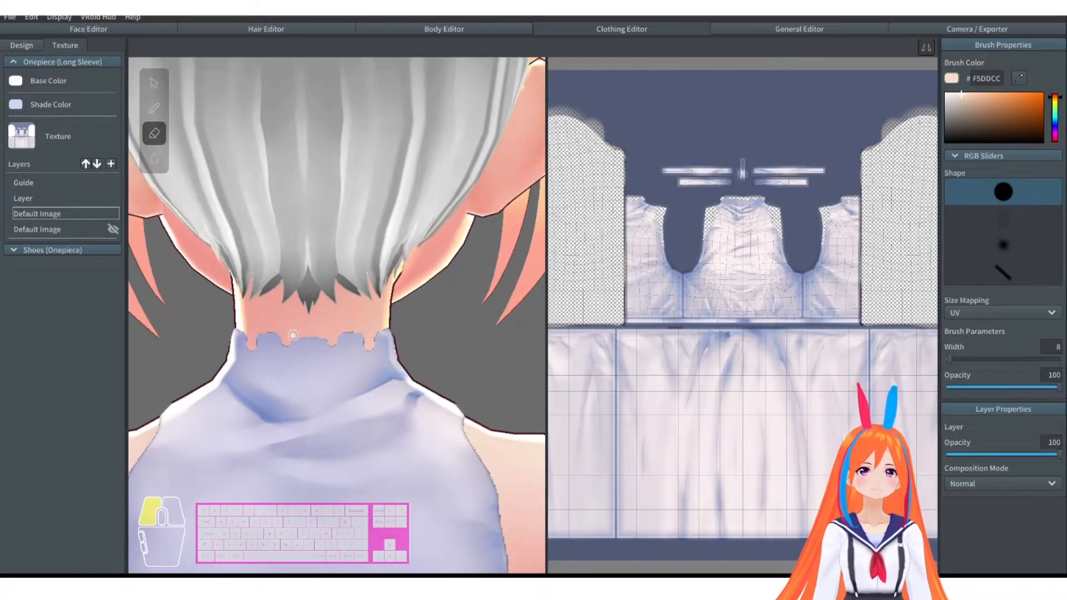
{"action": "mouse_move", "coordinate": [293, 335]}
{"action": "left_mouse_down"}
{"action": "mouse_move", "coordinate": [271, 329]}
{"action": "mouse_move", "coordinate": [334, 331]}
{"action": "left_mouse_up"}
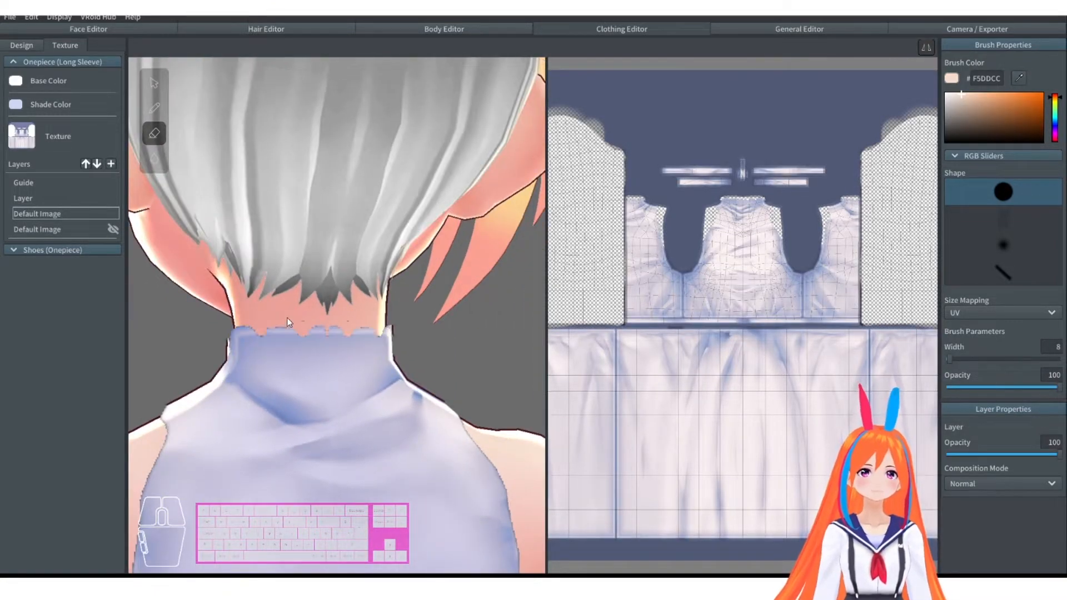
{"action": "left_click", "coordinate": [325, 336]}
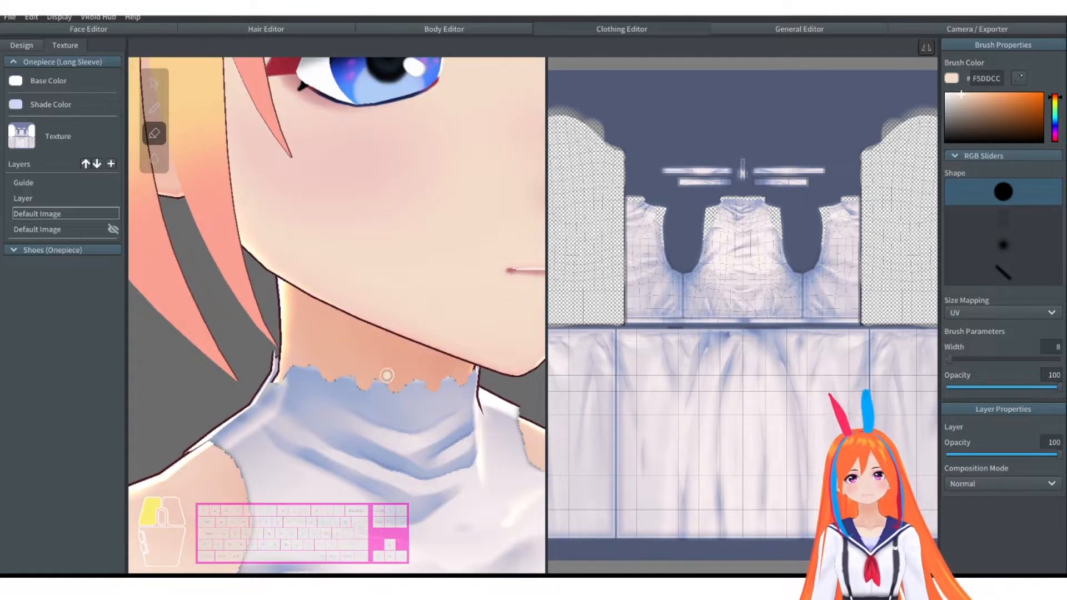
{"action": "scroll", "coordinate": [387, 376], "scroll_direction": "down", "scroll_amount": 6}
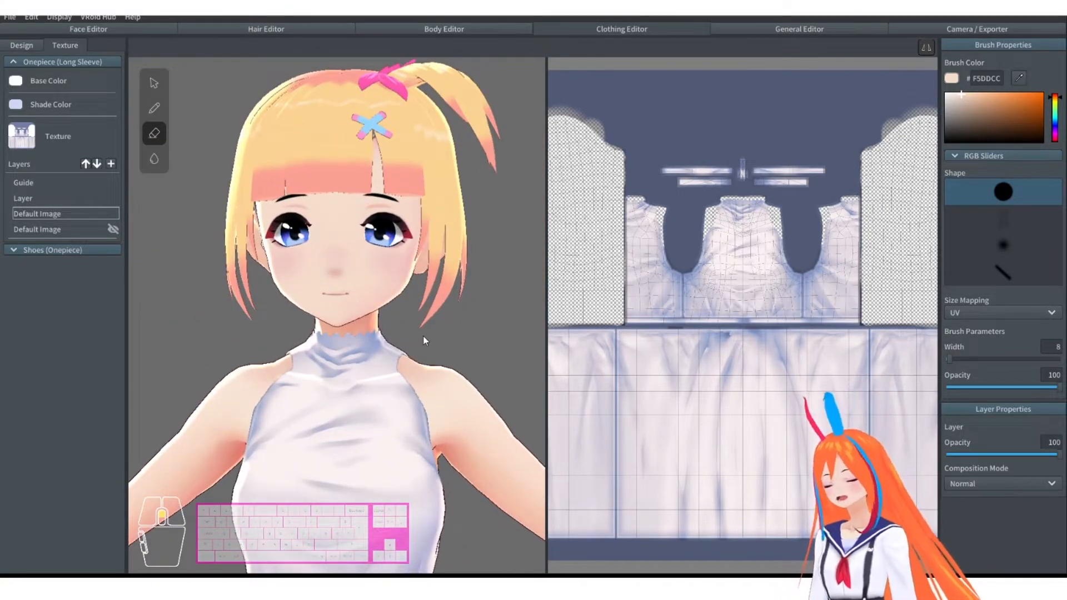
Step: Duplicate the erased Default Image layer and turn on alpha lock for the upper copy
{"action": "scroll", "coordinate": [424, 340], "scroll_direction": "down", "scroll_amount": 4}
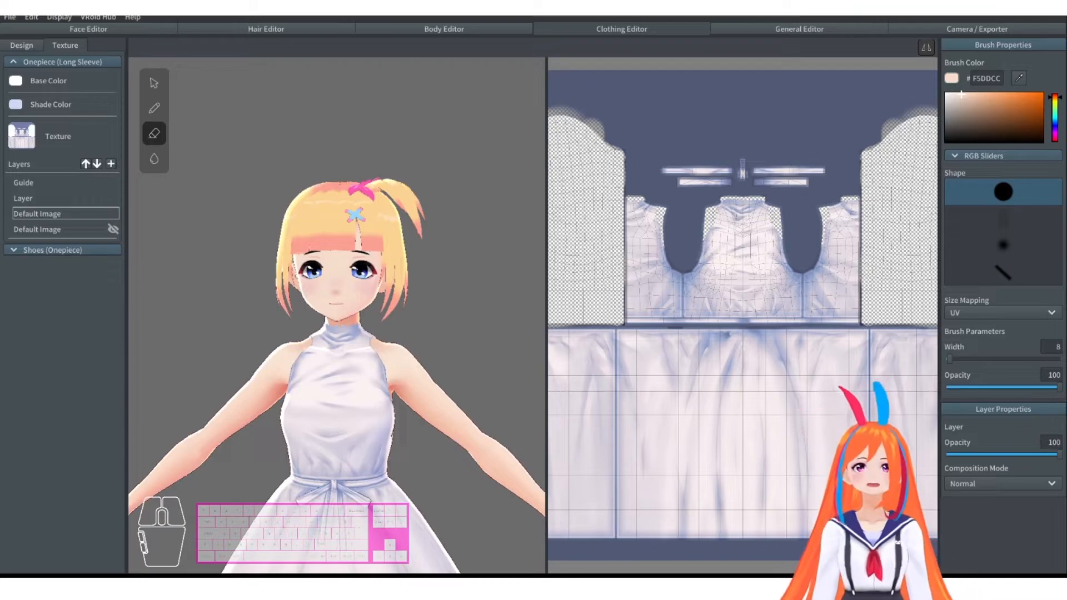
{"action": "mouse_move", "coordinate": [437, 355]}
{"action": "right_mouse_down"}
{"action": "mouse_move", "coordinate": [438, 347]}
{"action": "mouse_move", "coordinate": [441, 376]}
{"action": "right_mouse_up"}
{"action": "left_click_drag", "start_coordinate": [442, 376], "coordinate": [436, 347]}
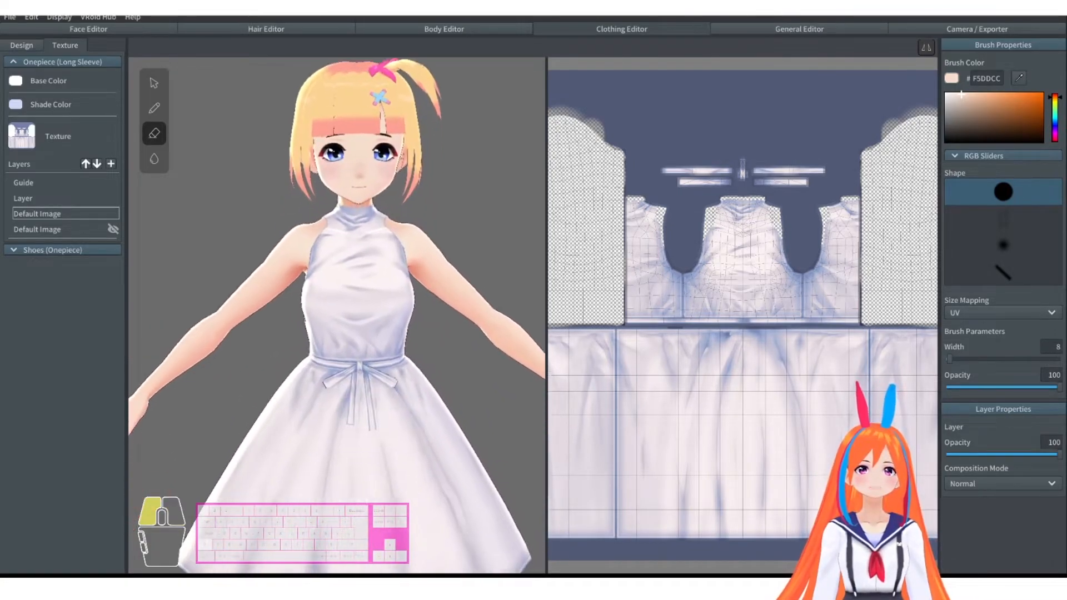
{"action": "scroll", "coordinate": [436, 347], "scroll_direction": "up", "scroll_amount": 2}
{"action": "scroll", "coordinate": [436, 347], "scroll_direction": "up", "scroll_amount": 1}
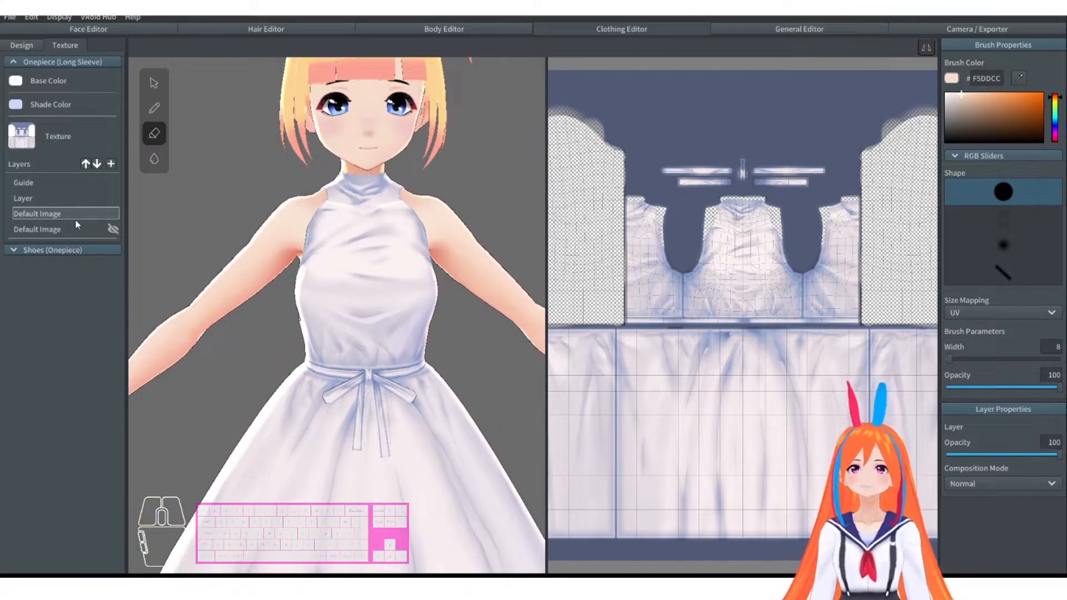
{"action": "right_click", "coordinate": [71, 221]}
{"action": "left_click", "coordinate": [99, 251]}
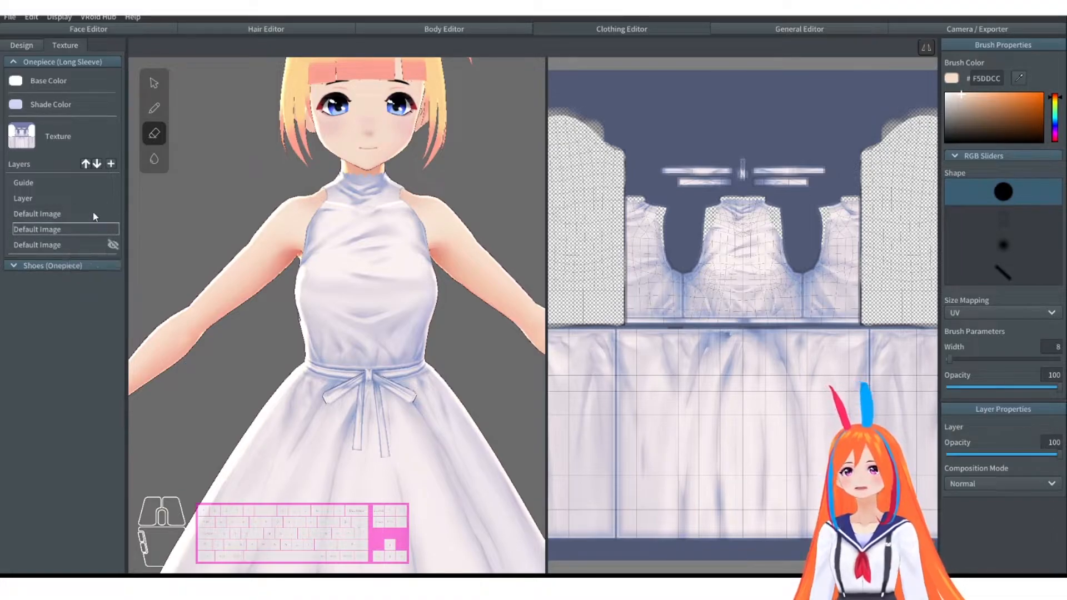
{"action": "right_click", "coordinate": [81, 212]}
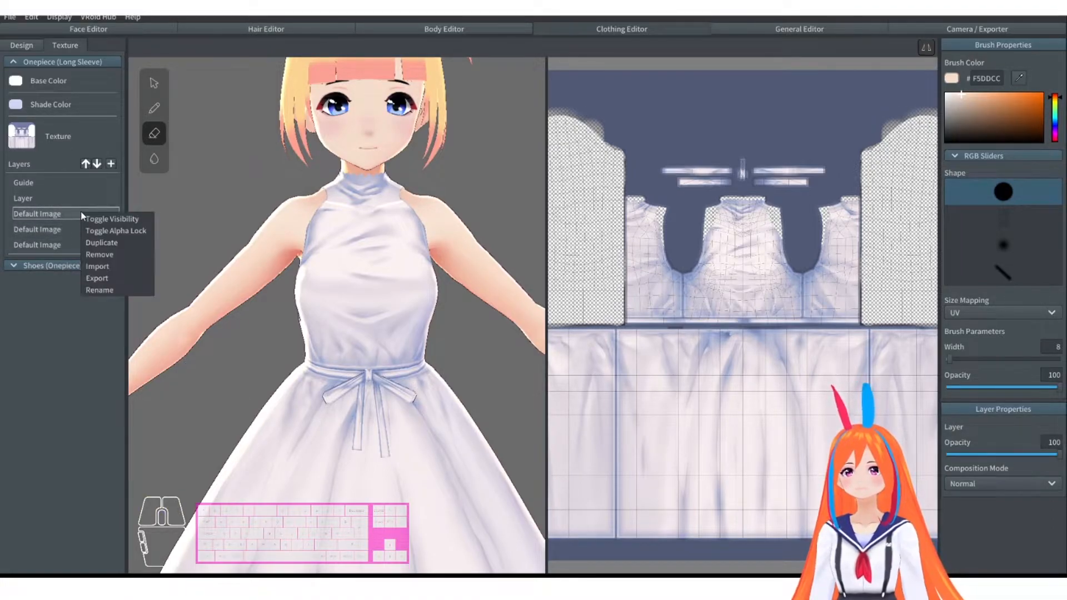
{"action": "left_click", "coordinate": [129, 231]}
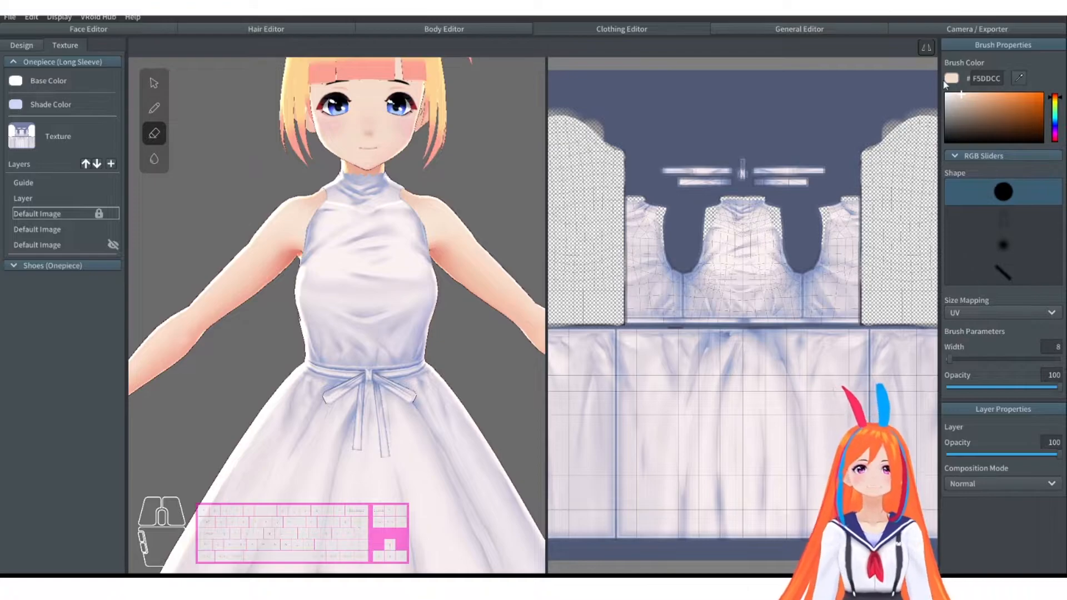
Step: Paint the front bodice white (FFFFFF) on the alpha-locked Default Image with a 178-wide brush
{"action": "left_click_drag", "start_coordinate": [997, 99], "coordinate": [1023, 92]}
{"action": "mouse_move", "coordinate": [765, 231]}
{"action": "left_mouse_down"}
{"action": "mouse_move", "coordinate": [745, 310]}
{"action": "mouse_move", "coordinate": [794, 301]}
{"action": "left_mouse_up"}
{"action": "left_click_drag", "start_coordinate": [680, 289], "coordinate": [686, 283]}
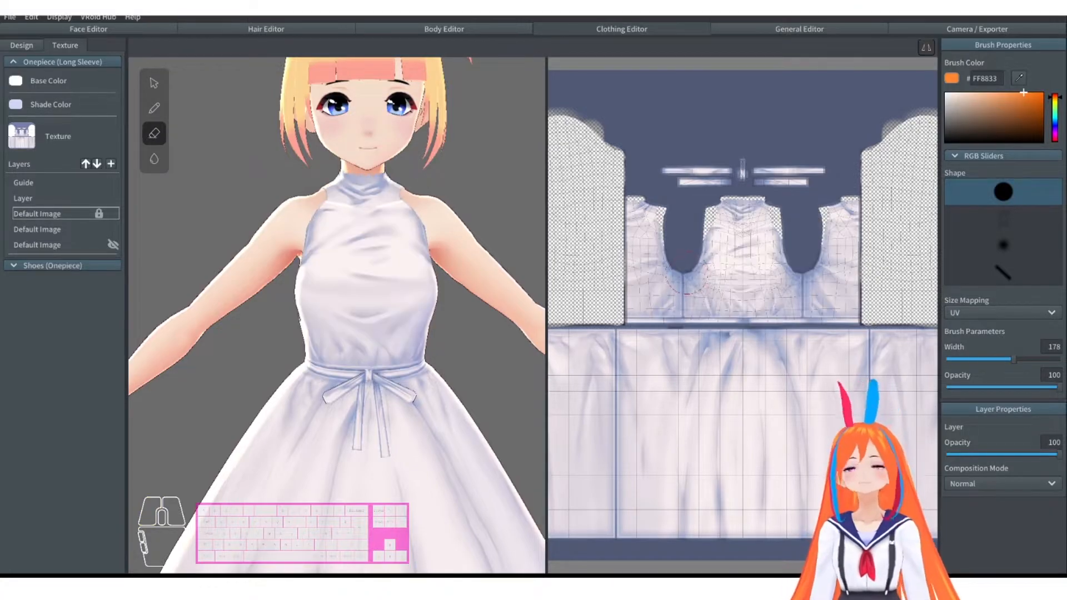
{"action": "scroll", "coordinate": [697, 209], "scroll_direction": "up", "scroll_amount": 1}
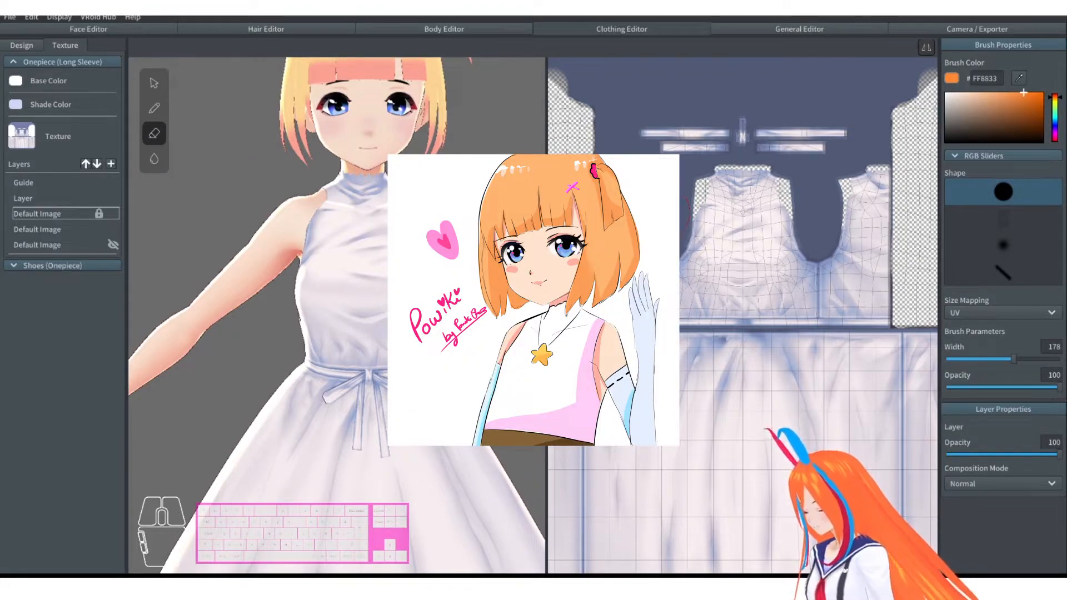
{"action": "scroll", "coordinate": [757, 309], "scroll_direction": "up", "scroll_amount": 2}
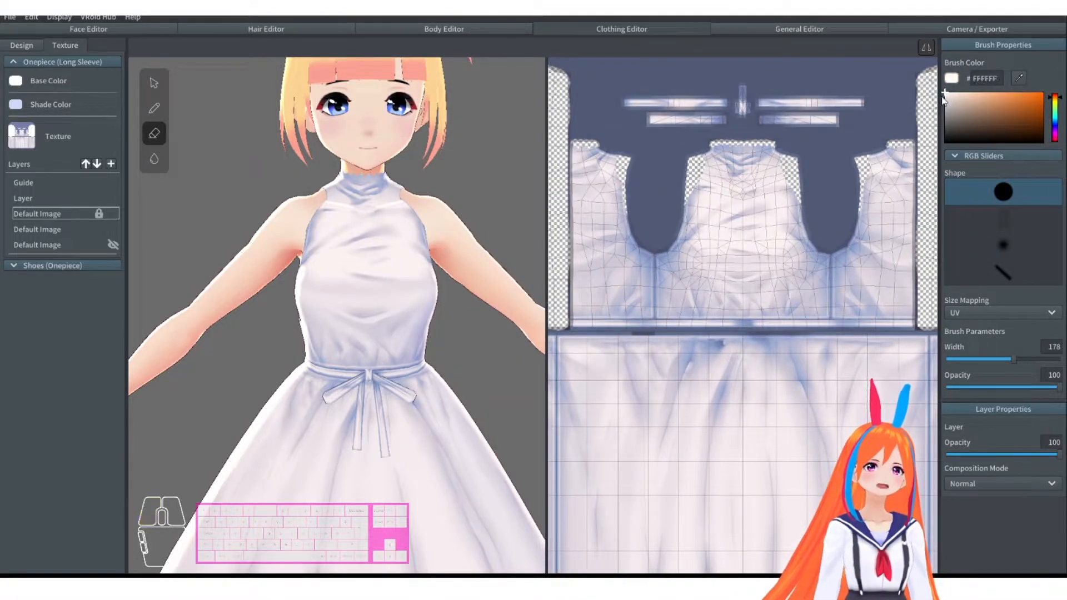
{"action": "mouse_move", "coordinate": [719, 174]}
{"action": "left_mouse_down"}
{"action": "mouse_move", "coordinate": [739, 141]}
{"action": "mouse_move", "coordinate": [719, 175]}
{"action": "left_mouse_up"}
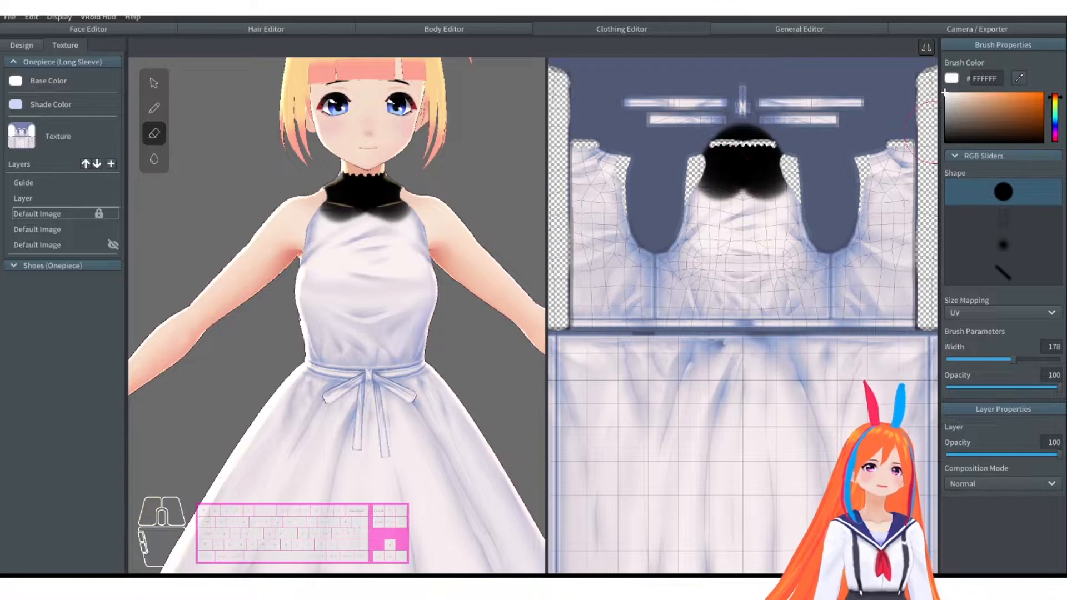
{"action": "key", "text": "ctrl+z"}
{"action": "left_click", "coordinate": [156, 109]}
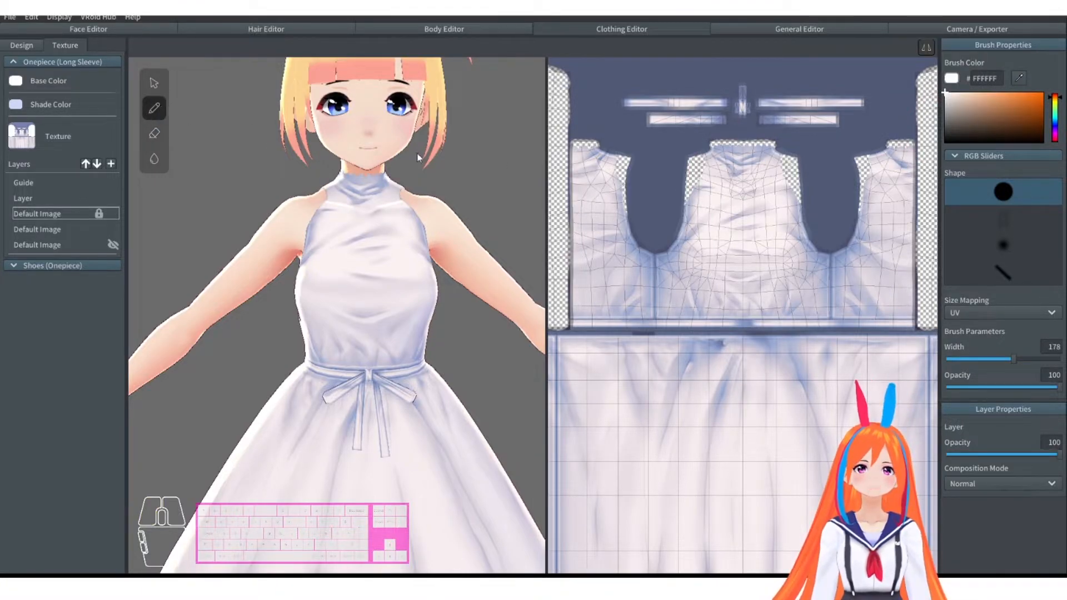
{"action": "mouse_move", "coordinate": [766, 159]}
{"action": "left_mouse_down"}
{"action": "mouse_move", "coordinate": [719, 162]}
{"action": "mouse_move", "coordinate": [698, 218]}
{"action": "mouse_move", "coordinate": [723, 225]}
{"action": "mouse_move", "coordinate": [739, 311]}
{"action": "left_mouse_up"}
Step: Erase the waist ribbon from the upper Default Image by clearing its narrow strips above the bodice in the texture
{"action": "left_click", "coordinate": [153, 133]}
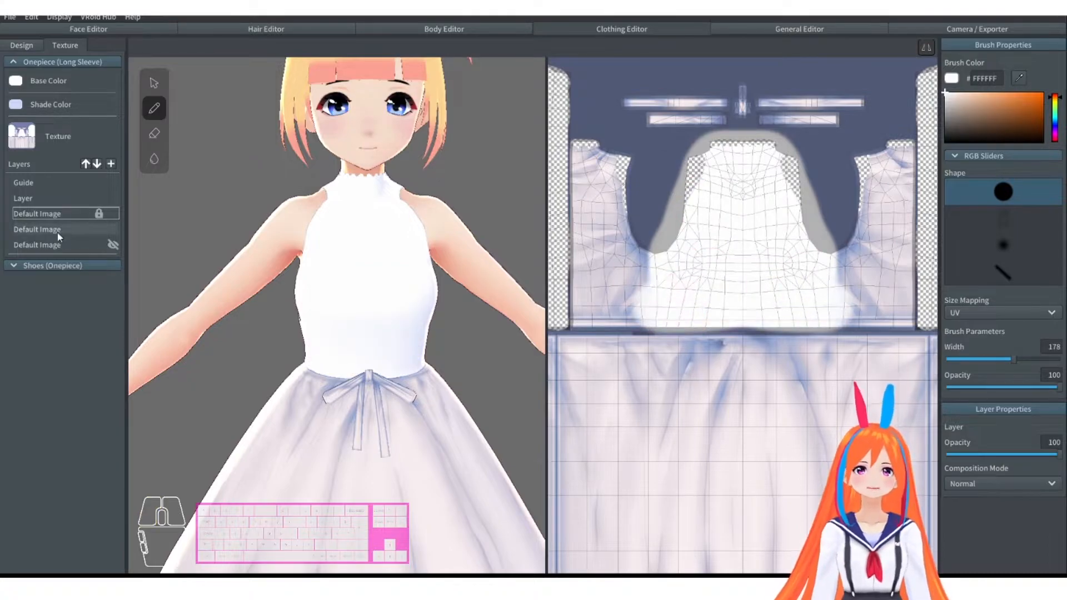
{"action": "right_click", "coordinate": [64, 213]}
{"action": "left_click", "coordinate": [66, 261]}
{"action": "key", "text": "ctrl+z"}
{"action": "left_click", "coordinate": [65, 229]}
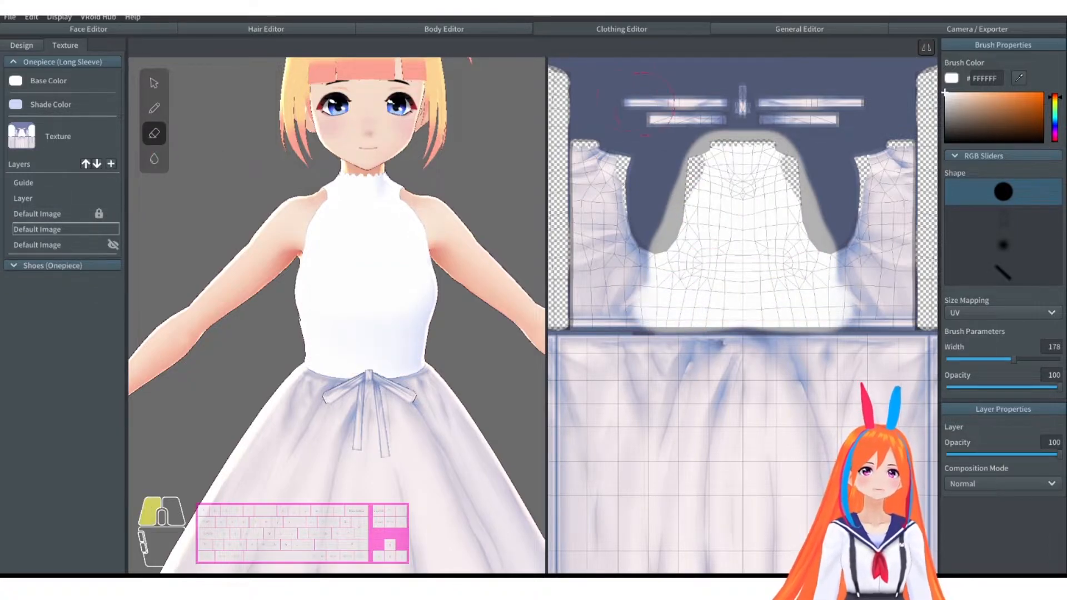
{"action": "left_click", "coordinate": [54, 216]}
{"action": "left_click_drag", "start_coordinate": [655, 103], "coordinate": [684, 105]}
{"action": "right_click_drag", "start_coordinate": [292, 365], "coordinate": [292, 328]}
{"action": "left_click_drag", "start_coordinate": [716, 110], "coordinate": [738, 111]}
{"action": "right_click_drag", "start_coordinate": [311, 222], "coordinate": [283, 288]}
Step: Turn alpha lock back on for the upper Default Image and paint the remaining bodice side panels white
{"action": "right_click", "coordinate": [66, 215]}
{"action": "left_click", "coordinate": [88, 230]}
{"action": "left_click", "coordinate": [154, 108]}
{"action": "mouse_move", "coordinate": [589, 178]}
{"action": "left_mouse_down"}
{"action": "mouse_move", "coordinate": [606, 297]}
{"action": "mouse_move", "coordinate": [633, 256]}
{"action": "left_mouse_up"}
{"action": "right_click_drag", "start_coordinate": [233, 239], "coordinate": [184, 233]}
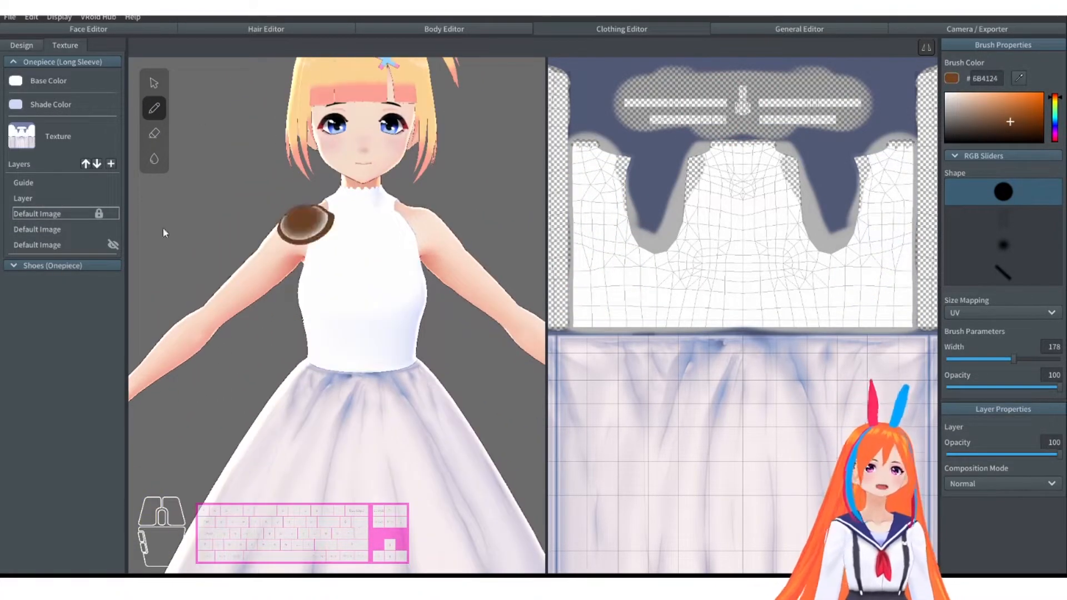
Step: Rename the white-painted Default Image layer as Top
{"action": "double_click", "coordinate": [44, 213]}
{"action": "type", "text": "Top"}
{"action": "key", "text": "Return"}
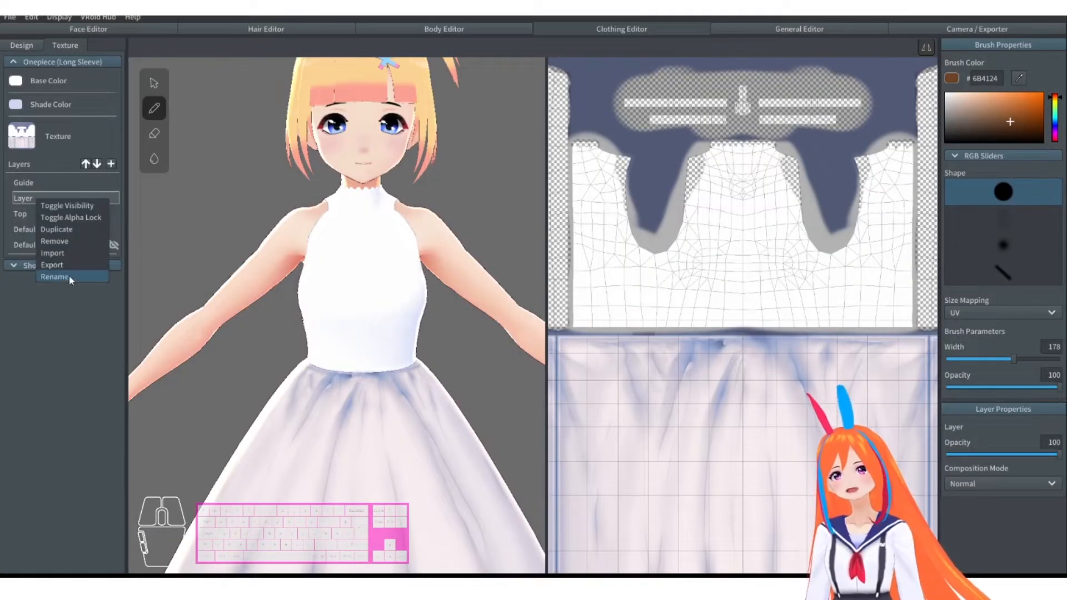
Step: Rename the layer above Top as Leather, and remove that layer
{"action": "left_click", "coordinate": [69, 277]}
{"action": "type", "text": "Leather"}
{"action": "key", "text": "Return"}
{"action": "scroll", "coordinate": [615, 300], "scroll_direction": "down", "scroll_amount": 2}
{"action": "right_click", "coordinate": [39, 199]}
{"action": "left_click", "coordinate": [58, 241]}
Step: Toggle the Top layer's visibility off and on, and duplicate the layer
{"action": "right_click", "coordinate": [47, 197]}
{"action": "left_click", "coordinate": [58, 203]}
{"action": "right_click", "coordinate": [55, 197]}
{"action": "left_click", "coordinate": [67, 205]}
{"action": "right_click", "coordinate": [49, 196]}
{"action": "left_click", "coordinate": [66, 227]}
{"action": "left_click", "coordinate": [28, 199]}
Step: Try painting a brown (6B4124) belt around the waist on the upper Top layer with a 134-wide brush and erasing its lower edge
{"action": "left_click", "coordinate": [154, 109]}
{"action": "left_click_drag", "start_coordinate": [599, 308], "coordinate": [741, 313]}
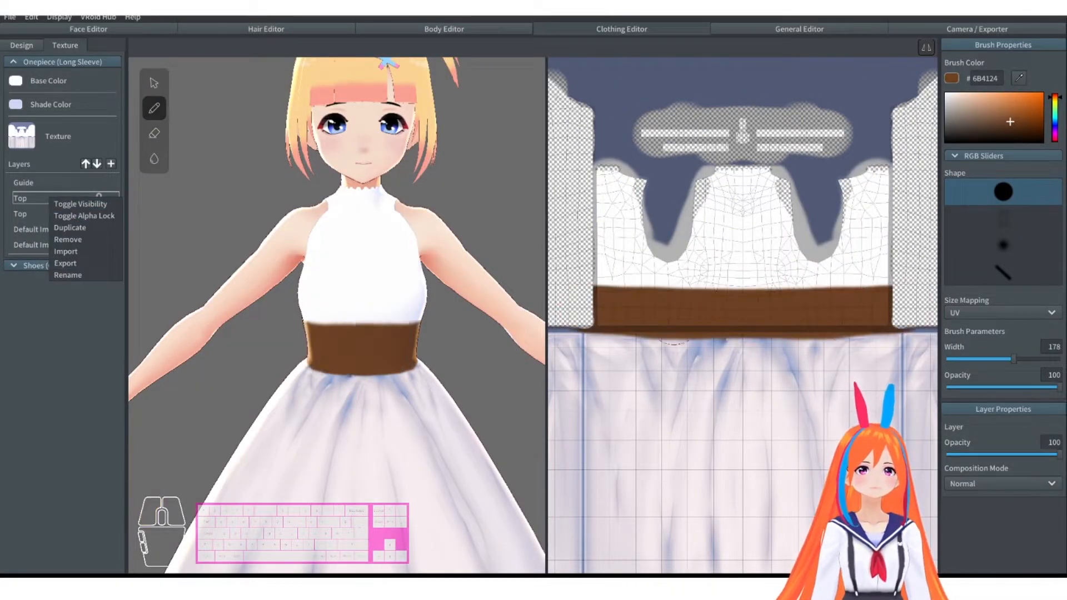
{"action": "right_click_drag", "start_coordinate": [278, 311], "coordinate": [444, 311]}
{"action": "key", "text": "ctrl+z"}
{"action": "left_click_drag", "start_coordinate": [1013, 359], "coordinate": [997, 359]}
{"action": "left_click_drag", "start_coordinate": [596, 322], "coordinate": [741, 319]}
{"action": "right_click_drag", "start_coordinate": [444, 311], "coordinate": [278, 314]}
{"action": "left_click", "coordinate": [154, 133]}
{"action": "left_click_drag", "start_coordinate": [572, 345], "coordinate": [646, 356]}
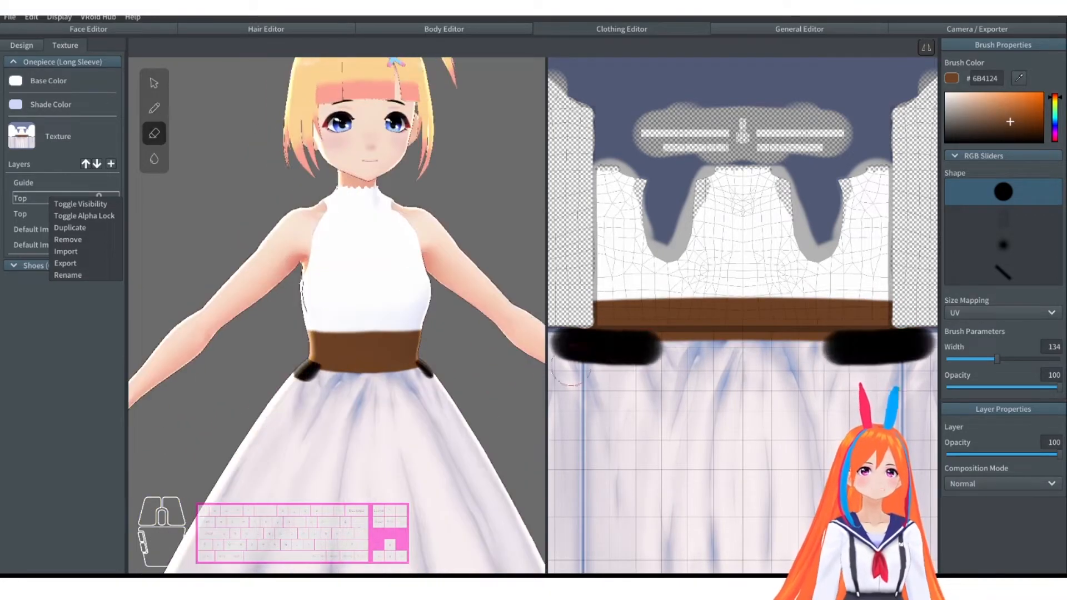
{"action": "key", "text": "ctrl+z"}
{"action": "right_click", "coordinate": [37, 198]}
{"action": "left_click", "coordinate": [58, 205]}
{"action": "right_click", "coordinate": [37, 197]}
{"action": "left_click", "coordinate": [58, 204]}
Step: Paint mauve (D9B8D2) shading along the lower sides of the bodice with a soft 152-wide brush
{"action": "left_click", "coordinate": [34, 214]}
{"action": "left_click", "coordinate": [153, 108]}
{"action": "scroll", "coordinate": [366, 300], "scroll_direction": "up", "scroll_amount": 3}
{"action": "scroll", "coordinate": [667, 311], "scroll_direction": "up", "scroll_amount": 5}
{"action": "left_click", "coordinate": [1055, 135]}
{"action": "left_click", "coordinate": [959, 100]}
{"action": "left_click", "coordinate": [1003, 245]}
{"action": "left_click_drag", "start_coordinate": [996, 359], "coordinate": [1005, 362]}
{"action": "scroll", "coordinate": [922, 332], "scroll_direction": "down", "scroll_amount": 1}
{"action": "left_click", "coordinate": [57, 199]}
{"action": "right_click", "coordinate": [57, 200]}
{"action": "left_click", "coordinate": [78, 275]}
{"action": "left_click", "coordinate": [51, 198]}
{"action": "left_click", "coordinate": [111, 164]}
{"action": "left_click", "coordinate": [39, 198]}
{"action": "left_click_drag", "start_coordinate": [633, 289], "coordinate": [700, 264]}
{"action": "key", "text": "ctrl+z"}
{"action": "scroll", "coordinate": [700, 265], "scroll_direction": "down", "scroll_amount": 1}
{"action": "mouse_move", "coordinate": [714, 311]}
{"action": "left_mouse_down"}
{"action": "mouse_move", "coordinate": [794, 302]}
{"action": "mouse_move", "coordinate": [823, 311]}
{"action": "left_mouse_up"}
{"action": "middle_click_drag", "start_coordinate": [822, 311], "coordinate": [736, 310]}
{"action": "left_click_drag", "start_coordinate": [736, 312], "coordinate": [800, 313]}
Step: Duplicate the shaded Top layer and remove the leftover layer above it
{"action": "right_click", "coordinate": [40, 199]}
{"action": "left_click", "coordinate": [16, 215]}
{"action": "right_click", "coordinate": [43, 214]}
{"action": "left_click", "coordinate": [70, 236]}
{"action": "right_click", "coordinate": [47, 215]}
{"action": "left_click", "coordinate": [65, 247]}
{"action": "right_click", "coordinate": [46, 198]}
{"action": "left_click", "coordinate": [64, 243]}
Step: Rename the upper Top layer as ceinture
{"action": "right_click", "coordinate": [40, 199]}
{"action": "left_click", "coordinate": [61, 253]}
{"action": "left_click", "coordinate": [479, 293]}
{"action": "type", "text": "ceinture"}
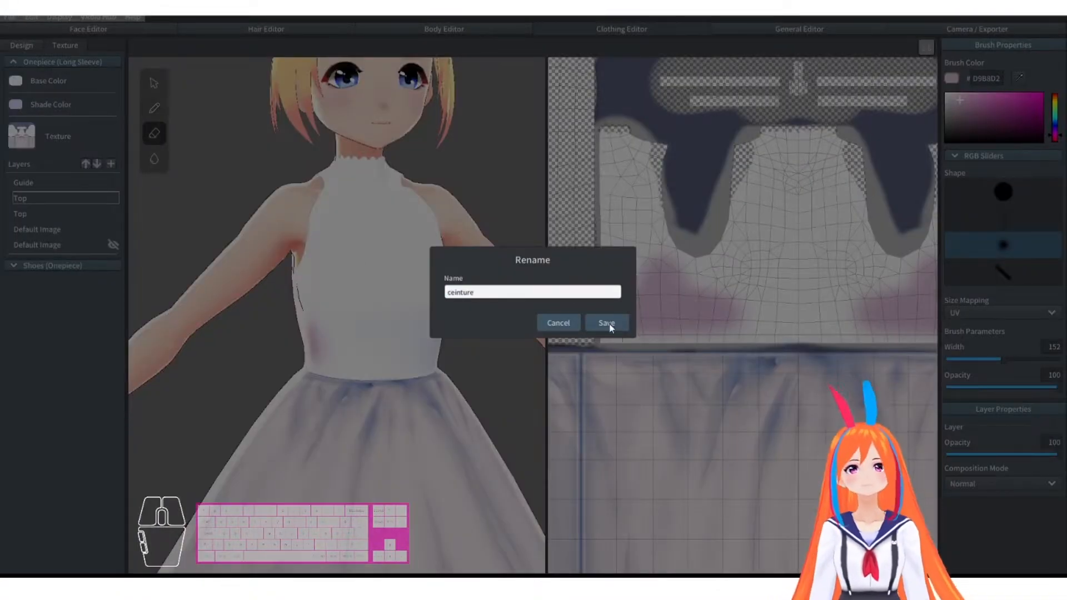
{"action": "left_click", "coordinate": [610, 325]}
Step: Turn on alpha lock for ceinture and paint a dark brown (443030) belt around the waist with the hard 152-wide brush
{"action": "scroll", "coordinate": [795, 235], "scroll_direction": "down", "scroll_amount": 1}
{"action": "middle_click_drag", "start_coordinate": [795, 235], "coordinate": [745, 239]}
{"action": "left_click", "coordinate": [1003, 192]}
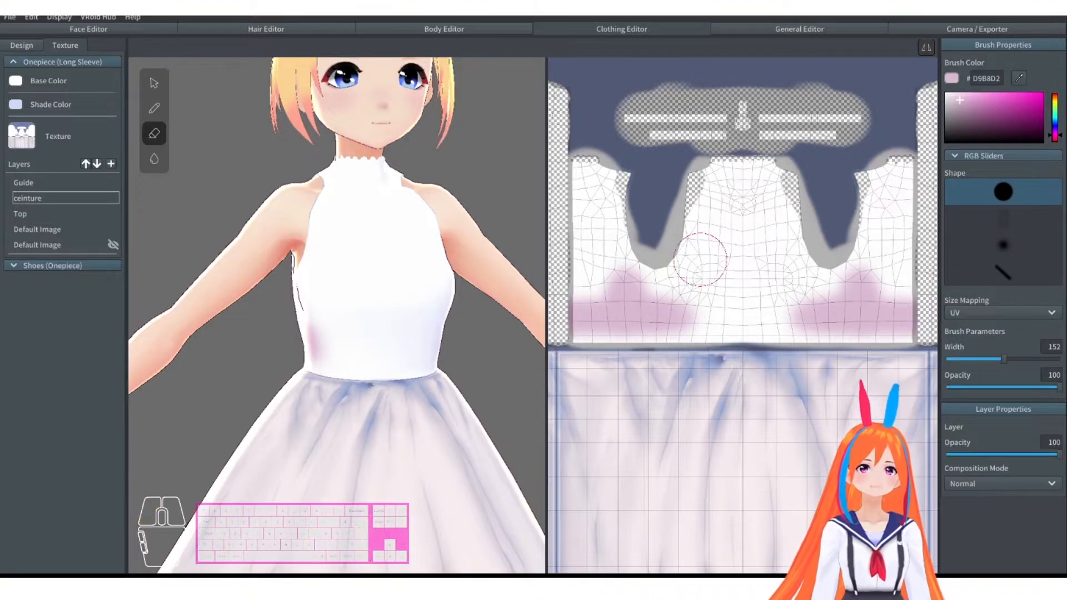
{"action": "left_click", "coordinate": [154, 107]}
{"action": "right_click", "coordinate": [56, 199]}
{"action": "left_click", "coordinate": [85, 223]}
{"action": "left_click", "coordinate": [1055, 142]}
{"action": "left_click", "coordinate": [973, 129]}
{"action": "mouse_move", "coordinate": [911, 315]}
{"action": "left_mouse_down"}
{"action": "mouse_move", "coordinate": [742, 320]}
{"action": "mouse_move", "coordinate": [911, 330]}
{"action": "left_mouse_up"}
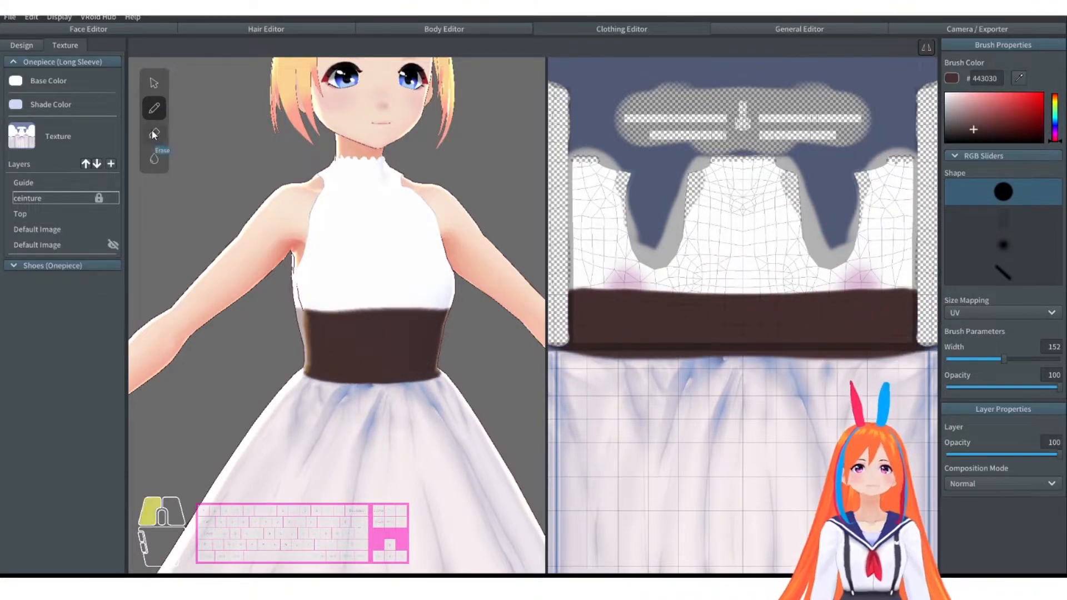
Step: Turn off alpha lock on ceinture and erase around the brown belt, giving it a narrower shape with a curved upper edge
{"action": "left_click", "coordinate": [154, 135]}
{"action": "right_click", "coordinate": [55, 199]}
{"action": "left_click", "coordinate": [85, 222]}
{"action": "mouse_move", "coordinate": [595, 382]}
{"action": "left_mouse_down"}
{"action": "mouse_move", "coordinate": [722, 367]}
{"action": "mouse_move", "coordinate": [805, 380]}
{"action": "mouse_move", "coordinate": [889, 374]}
{"action": "left_mouse_up"}
{"action": "right_click_drag", "start_coordinate": [389, 267], "coordinate": [356, 261]}
{"action": "left_click_drag", "start_coordinate": [1003, 359], "coordinate": [982, 359]}
{"action": "left_click_drag", "start_coordinate": [581, 283], "coordinate": [778, 286]}
{"action": "right_click_drag", "start_coordinate": [400, 250], "coordinate": [356, 262]}
{"action": "left_click_drag", "start_coordinate": [578, 286], "coordinate": [789, 294]}
{"action": "mouse_move", "coordinate": [422, 244]}
{"action": "right_mouse_down"}
{"action": "mouse_move", "coordinate": [289, 238]}
{"action": "mouse_move", "coordinate": [383, 239]}
{"action": "right_mouse_up"}
Step: On Top, sample the bodice white (FEFEFE) and paint over the excess mauve shading above the belt with a soft 145-wide brush
{"action": "left_click", "coordinate": [56, 214]}
{"action": "left_click", "coordinate": [1019, 77]}
{"action": "left_click", "coordinate": [780, 248]}
{"action": "left_click", "coordinate": [1000, 245]}
{"action": "left_click_drag", "start_coordinate": [982, 359], "coordinate": [1001, 360]}
{"action": "left_click", "coordinate": [153, 108]}
{"action": "mouse_move", "coordinate": [639, 265]}
{"action": "left_mouse_down"}
{"action": "mouse_move", "coordinate": [629, 265]}
{"action": "mouse_move", "coordinate": [695, 285]}
{"action": "left_mouse_up"}
{"action": "scroll", "coordinate": [389, 267], "scroll_direction": "down", "scroll_amount": 5}
{"action": "right_click_drag", "start_coordinate": [389, 266], "coordinate": [378, 233]}
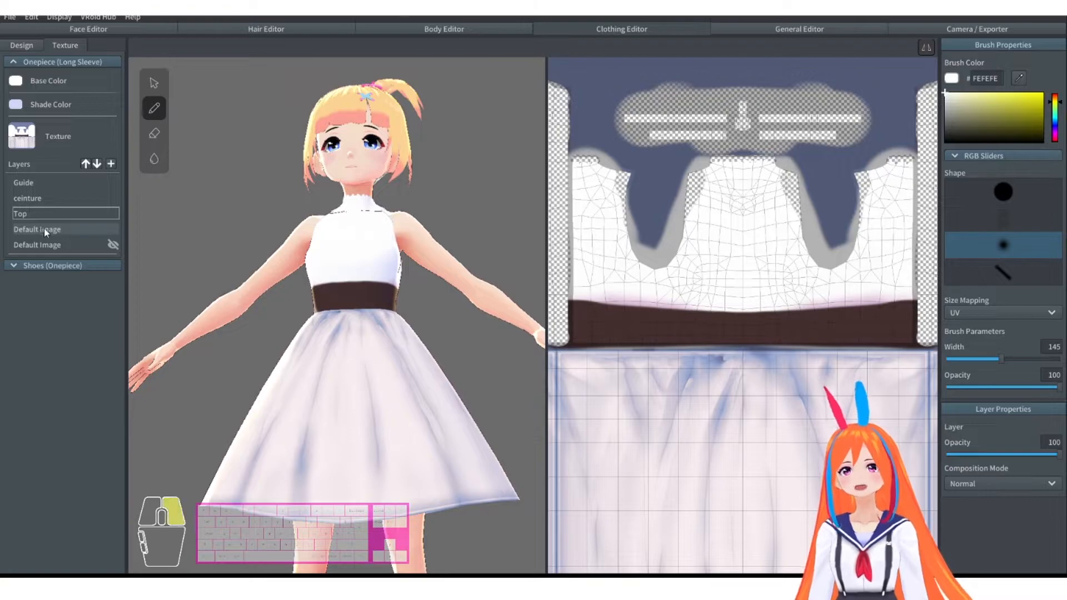
Step: Compare the dress with the upper Default Image layer hidden and shown
{"action": "right_click", "coordinate": [76, 224]}
{"action": "left_click", "coordinate": [95, 231]}
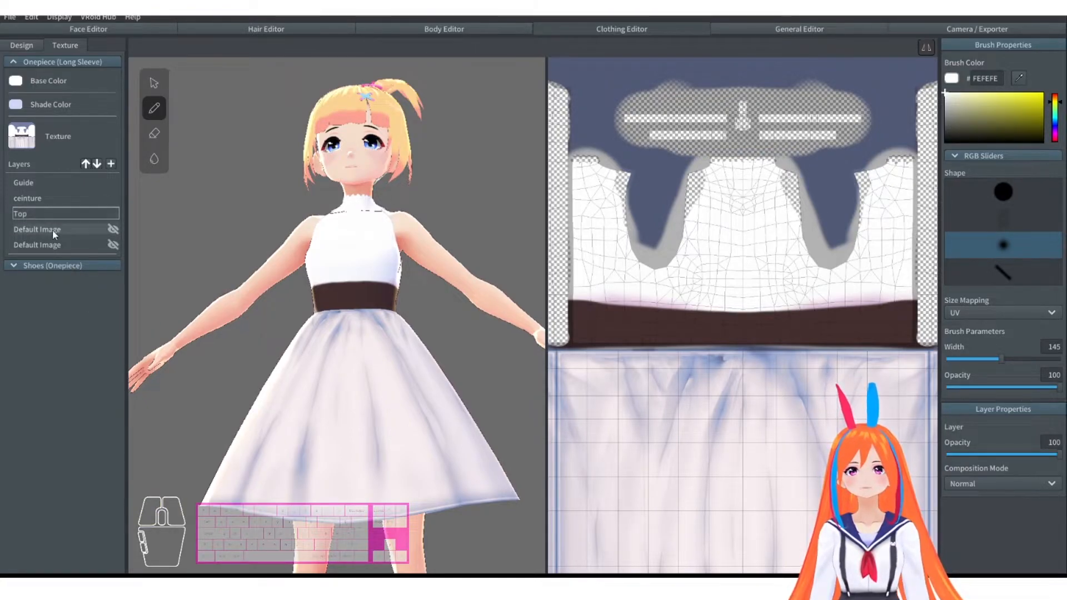
{"action": "right_click", "coordinate": [55, 234]}
{"action": "left_click", "coordinate": [83, 238]}
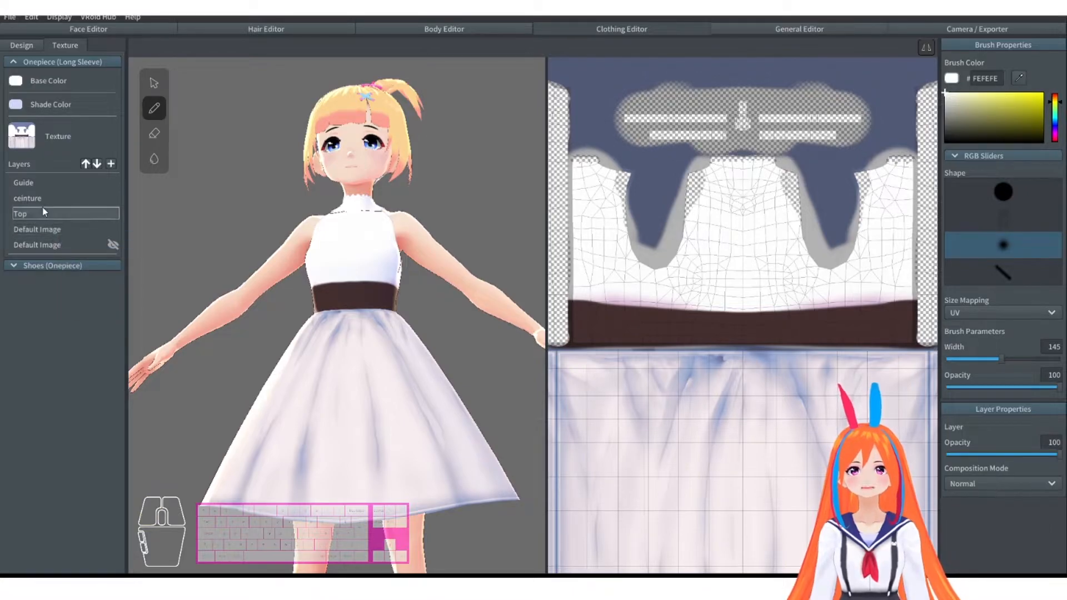
{"action": "right_click_drag", "start_coordinate": [251, 317], "coordinate": [447, 316]}
Step: Hide the upper Default Image and ceinture layers to isolate Top
{"action": "right_click", "coordinate": [65, 227]}
{"action": "left_click", "coordinate": [85, 235]}
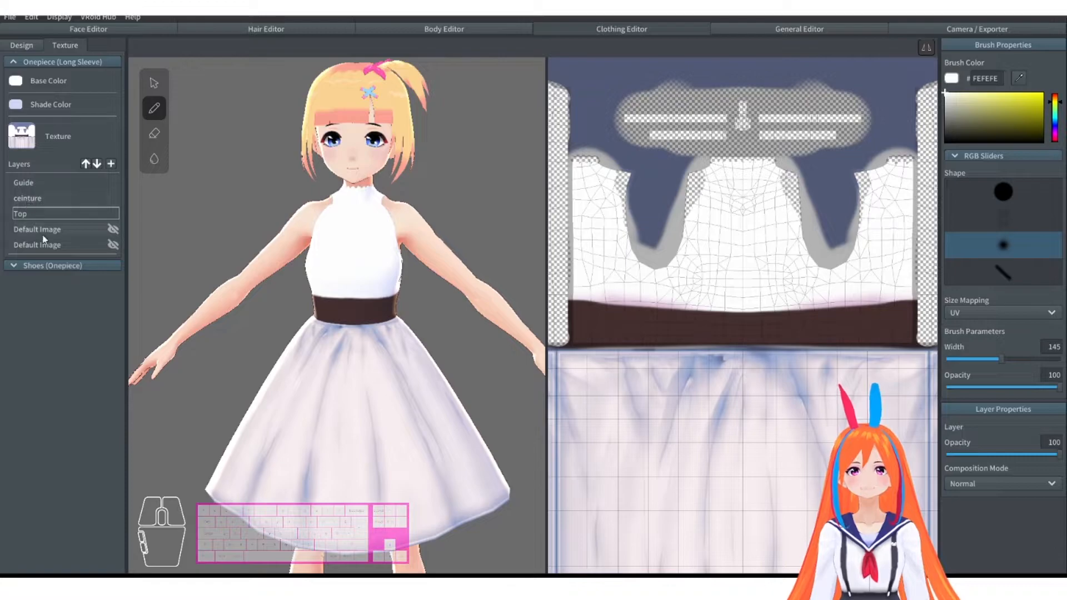
{"action": "right_click", "coordinate": [33, 200]}
{"action": "left_click", "coordinate": [50, 205]}
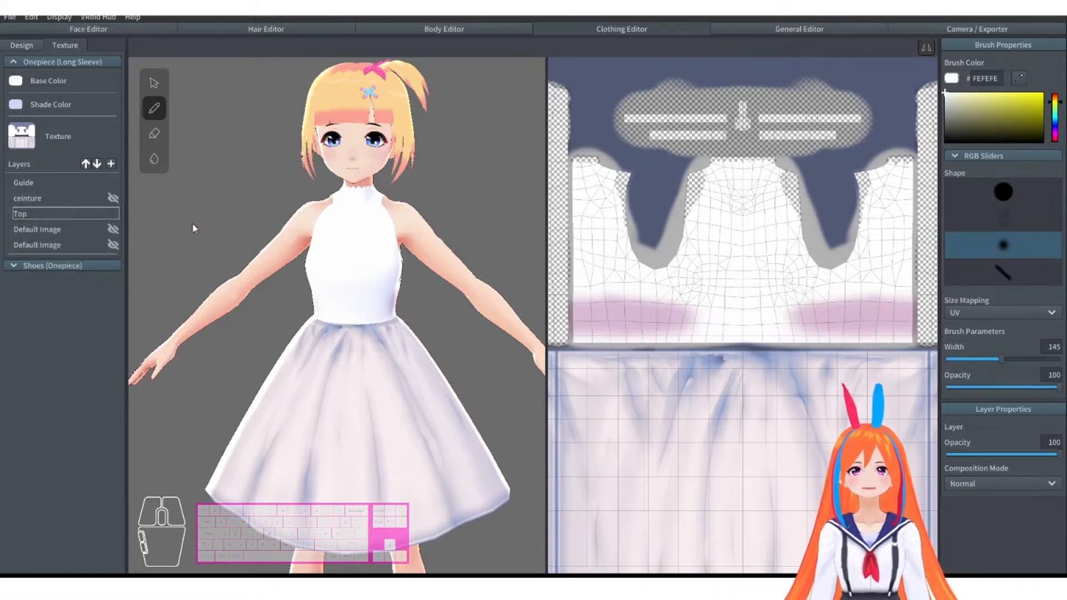
{"action": "right_click_drag", "start_coordinate": [194, 226], "coordinate": [345, 252]}
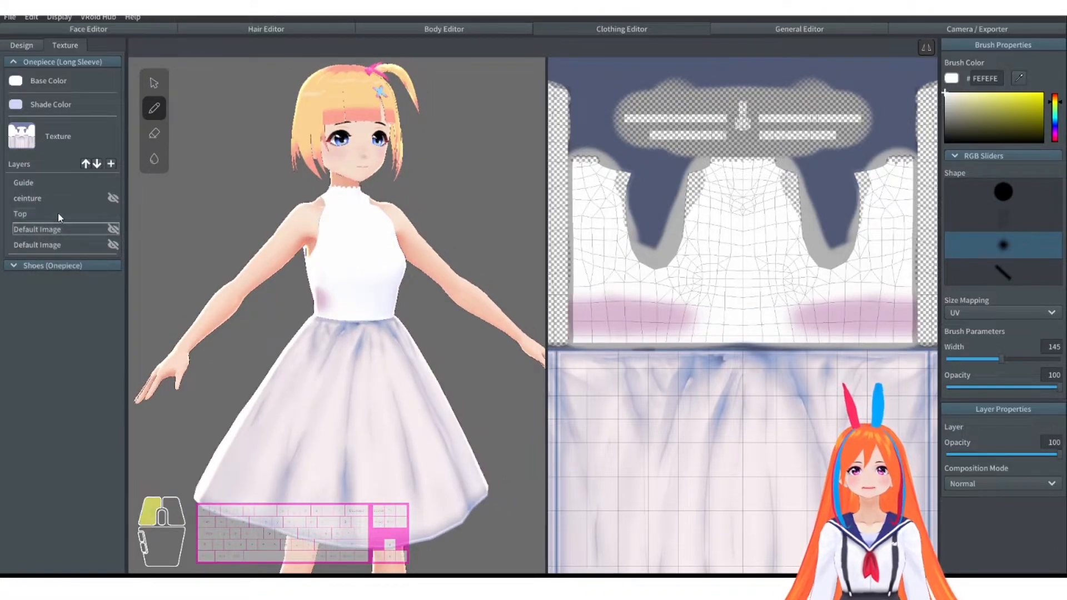
Step: Erase the skirt area from the Top layer with a hard 265-wide eraser
{"action": "scroll", "coordinate": [707, 421], "scroll_direction": "down", "scroll_amount": 2}
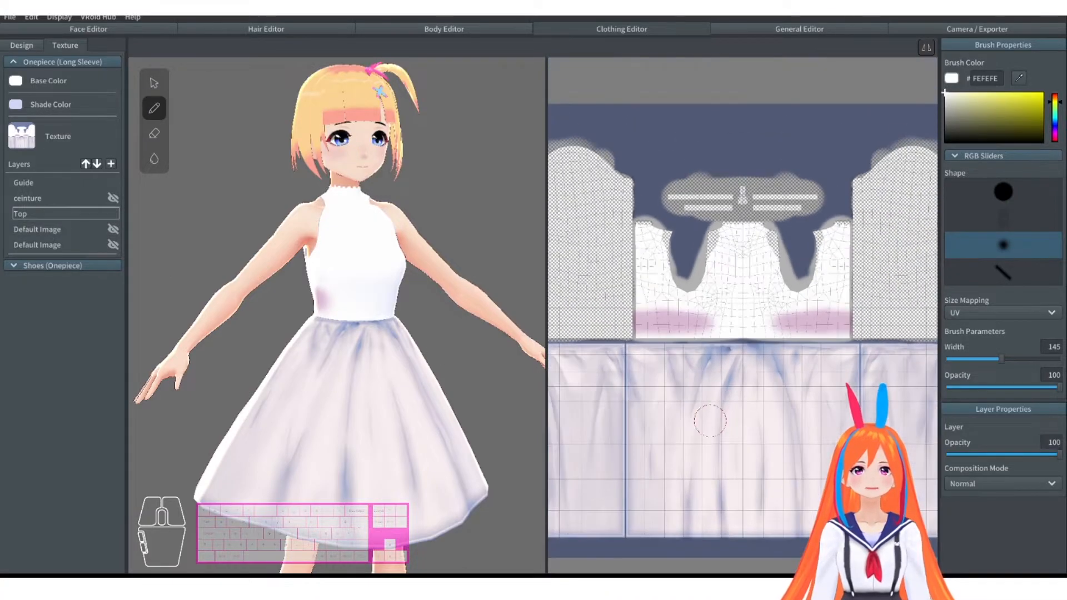
{"action": "middle_click_drag", "start_coordinate": [687, 385], "coordinate": [815, 356]}
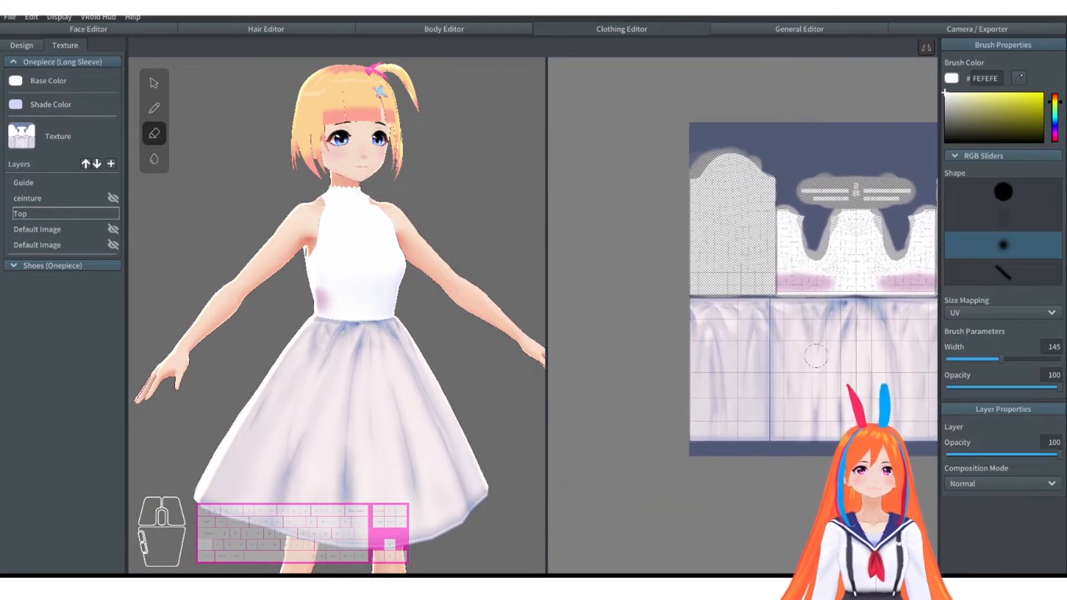
{"action": "left_click_drag", "start_coordinate": [1049, 363], "coordinate": [1050, 360]}
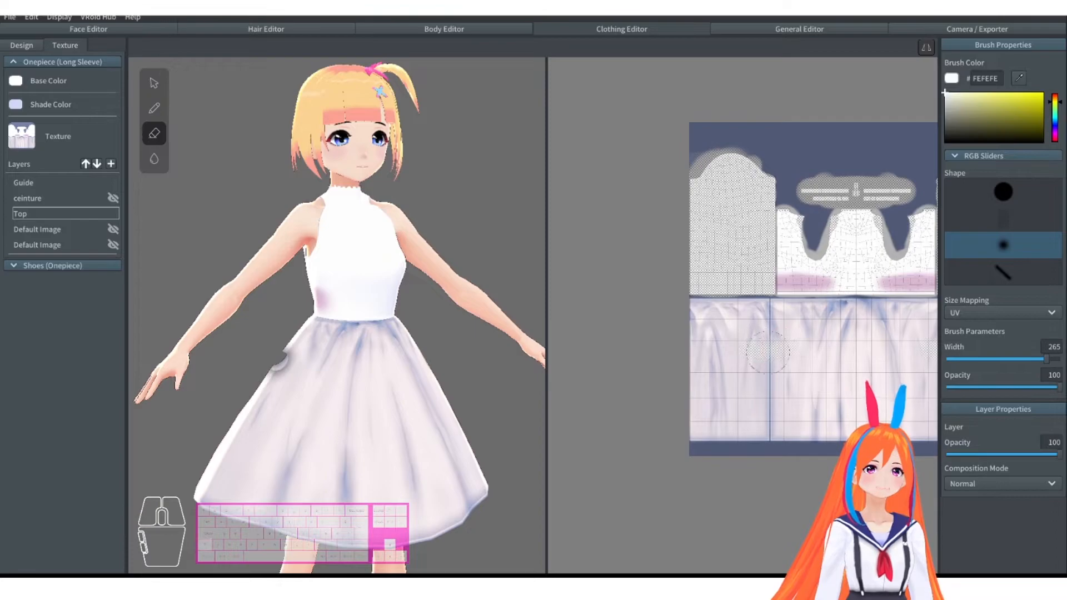
{"action": "middle_click_drag", "start_coordinate": [767, 352], "coordinate": [686, 346]}
{"action": "left_click", "coordinate": [977, 191]}
{"action": "mouse_move", "coordinate": [646, 313]}
{"action": "left_mouse_down"}
{"action": "mouse_move", "coordinate": [616, 312]}
{"action": "mouse_move", "coordinate": [772, 342]}
{"action": "mouse_move", "coordinate": [778, 373]}
{"action": "mouse_move", "coordinate": [593, 340]}
{"action": "left_mouse_up"}
{"action": "mouse_move", "coordinate": [597, 411]}
{"action": "left_mouse_down"}
{"action": "mouse_move", "coordinate": [778, 430]}
{"action": "mouse_move", "coordinate": [761, 400]}
{"action": "mouse_move", "coordinate": [669, 413]}
{"action": "mouse_move", "coordinate": [644, 395]}
{"action": "left_mouse_up"}
{"action": "scroll", "coordinate": [773, 369], "scroll_direction": "up", "scroll_amount": 3}
{"action": "mouse_move", "coordinate": [774, 368]}
{"action": "left_mouse_down"}
{"action": "mouse_move", "coordinate": [786, 341]}
{"action": "mouse_move", "coordinate": [567, 309]}
{"action": "mouse_move", "coordinate": [755, 333]}
{"action": "left_mouse_up"}
{"action": "mouse_move", "coordinate": [600, 362]}
{"action": "left_mouse_down"}
{"action": "mouse_move", "coordinate": [707, 338]}
{"action": "mouse_move", "coordinate": [691, 331]}
{"action": "mouse_move", "coordinate": [742, 333]}
{"action": "left_mouse_up"}
{"action": "right_click_drag", "start_coordinate": [444, 278], "coordinate": [361, 269]}
{"action": "scroll", "coordinate": [345, 267], "scroll_direction": "down", "scroll_amount": 1}
Step: Make the ceinture layer visible again and erase the skirt area from it
{"action": "left_click", "coordinate": [111, 199]}
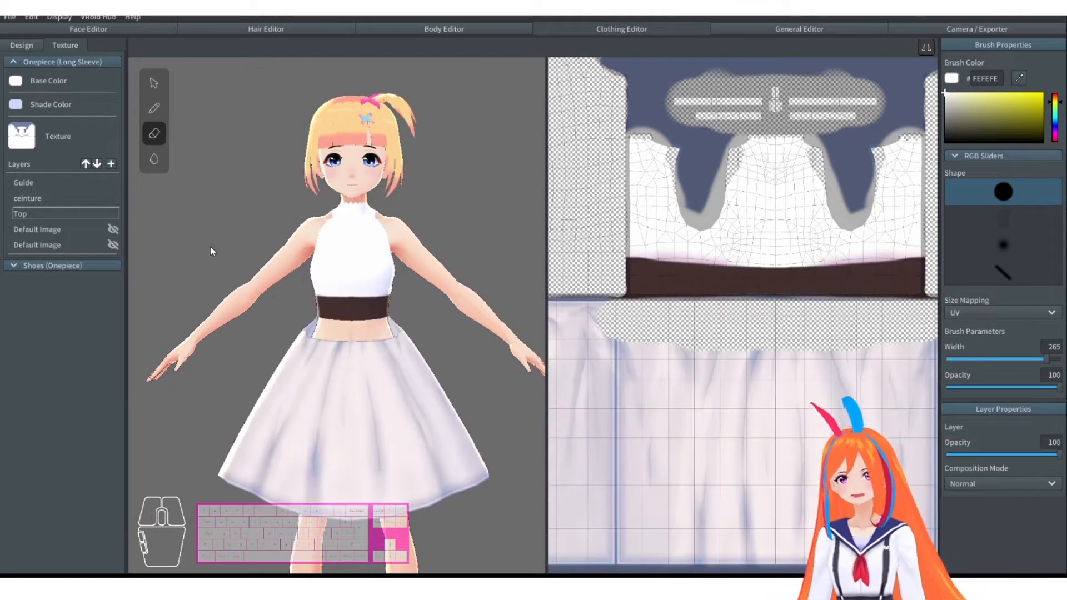
{"action": "scroll", "coordinate": [775, 294], "scroll_direction": "down", "scroll_amount": 3}
{"action": "left_click", "coordinate": [23, 200]}
{"action": "left_click_drag", "start_coordinate": [775, 408], "coordinate": [718, 415]}
{"action": "mouse_move", "coordinate": [773, 303]}
{"action": "left_mouse_down"}
{"action": "mouse_move", "coordinate": [642, 338]}
{"action": "mouse_move", "coordinate": [589, 455]}
{"action": "mouse_move", "coordinate": [733, 472]}
{"action": "mouse_move", "coordinate": [789, 367]}
{"action": "mouse_move", "coordinate": [800, 449]}
{"action": "left_mouse_up"}
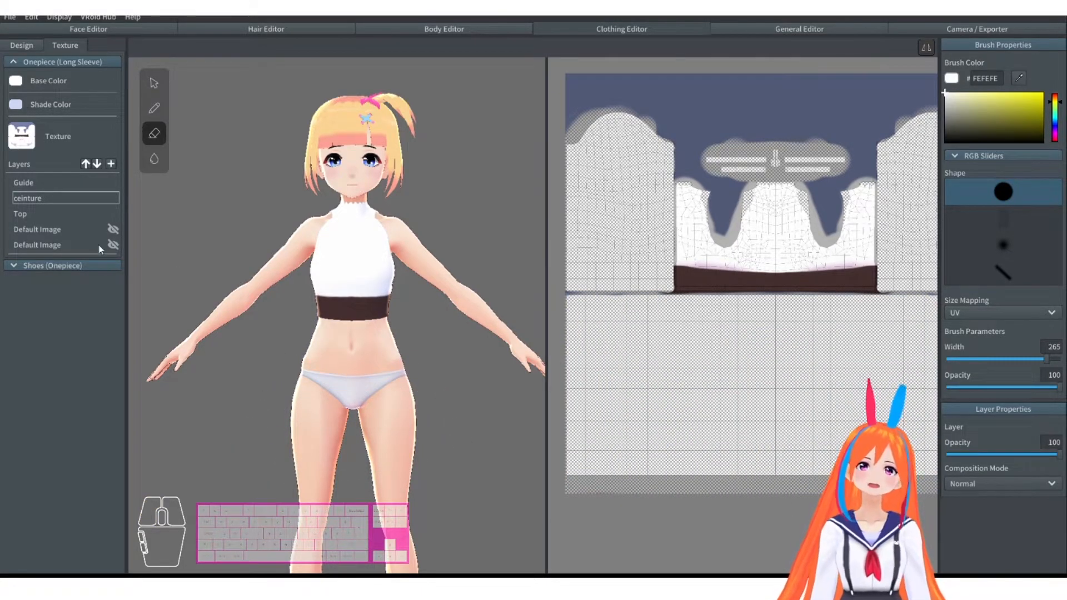
Step: Make the upper Default Image visible again, turn on its alpha lock, and select it
{"action": "right_click", "coordinate": [30, 228]}
{"action": "left_click", "coordinate": [63, 239]}
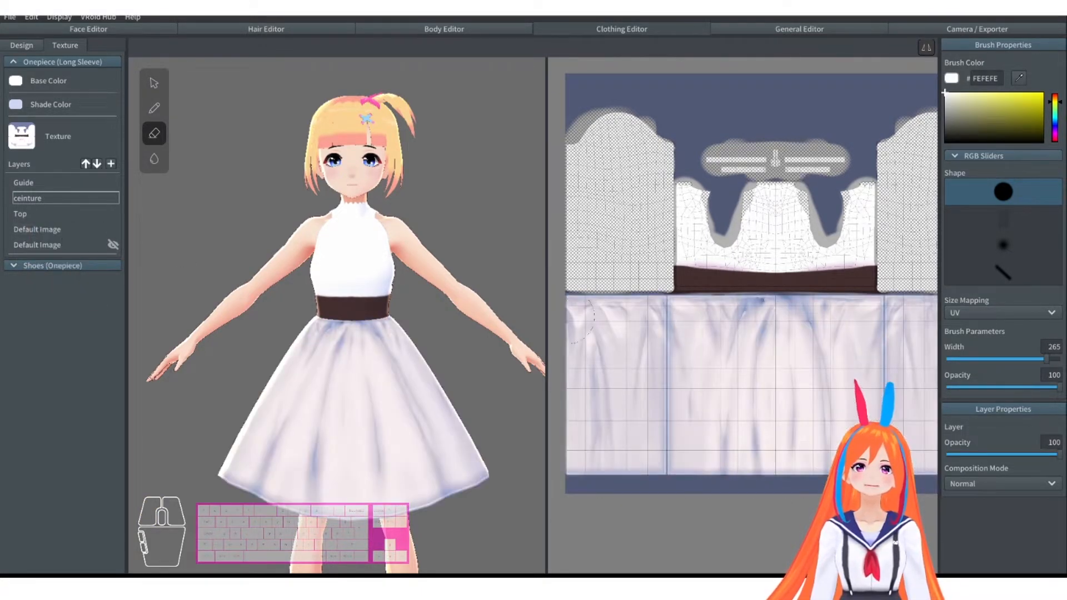
{"action": "scroll", "coordinate": [575, 339], "scroll_direction": "up", "scroll_amount": 5}
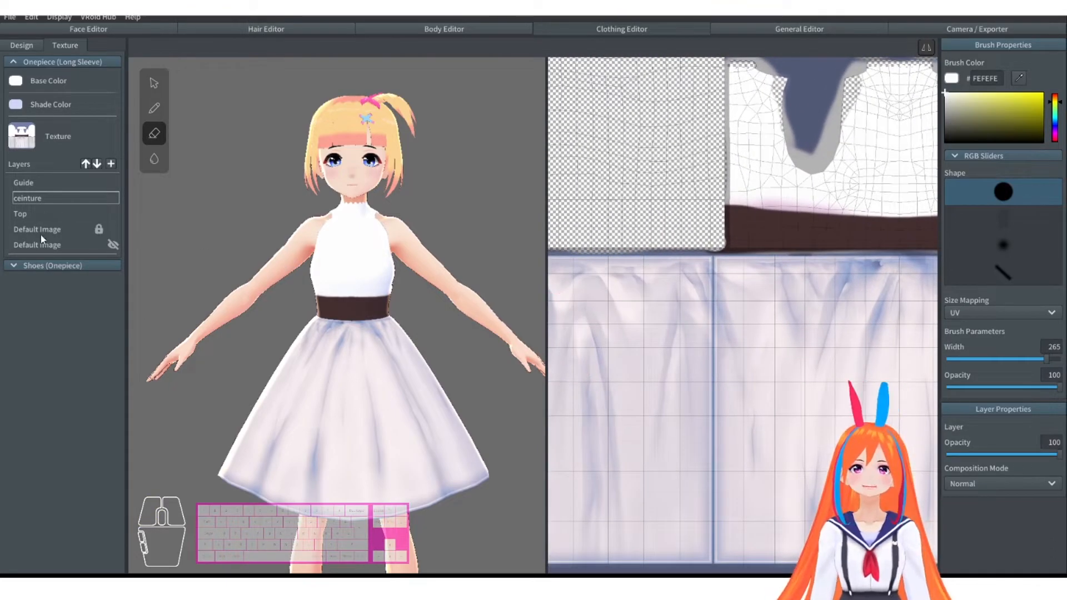
{"action": "left_click", "coordinate": [38, 233]}
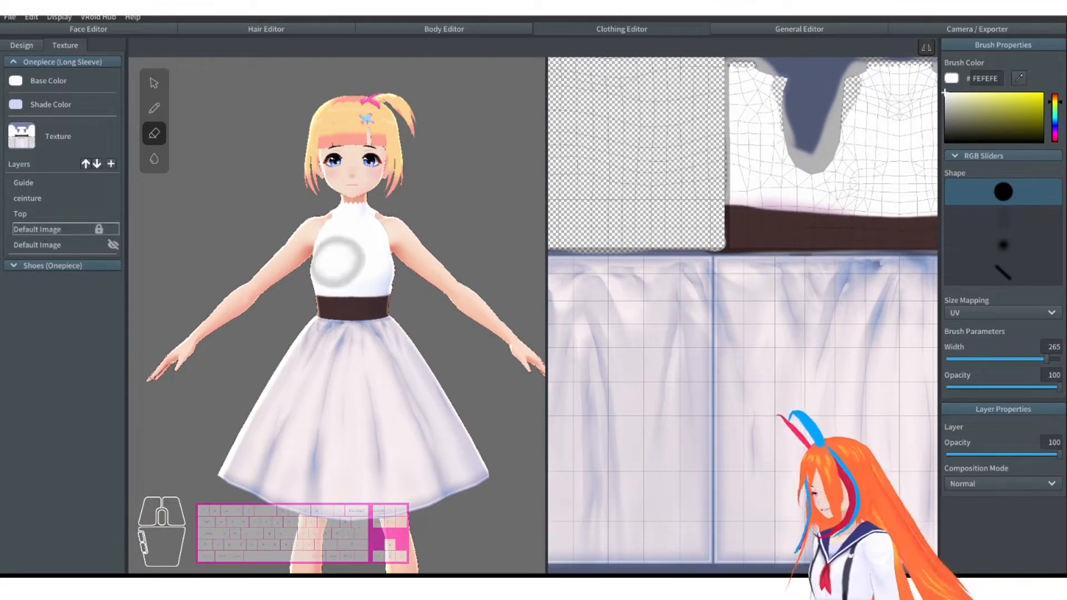
Step: Paint the whole skirt light blue (72B1F2) on the alpha-locked Default Image
{"action": "left_click_drag", "start_coordinate": [1050, 130], "coordinate": [1049, 119]}
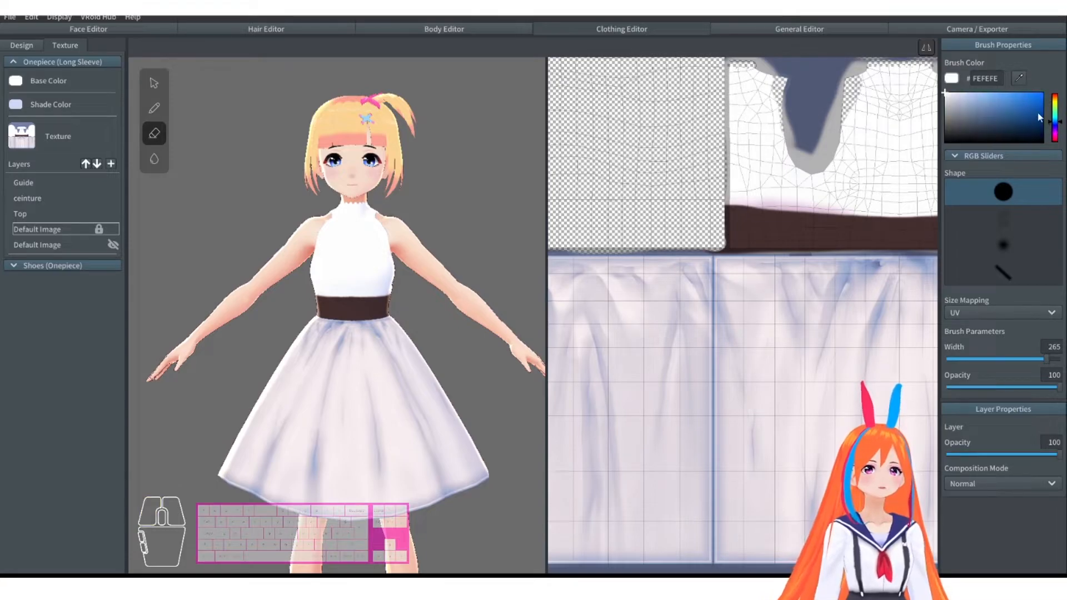
{"action": "left_click_drag", "start_coordinate": [988, 91], "coordinate": [996, 96]}
{"action": "scroll", "coordinate": [810, 190], "scroll_direction": "down", "scroll_amount": 5}
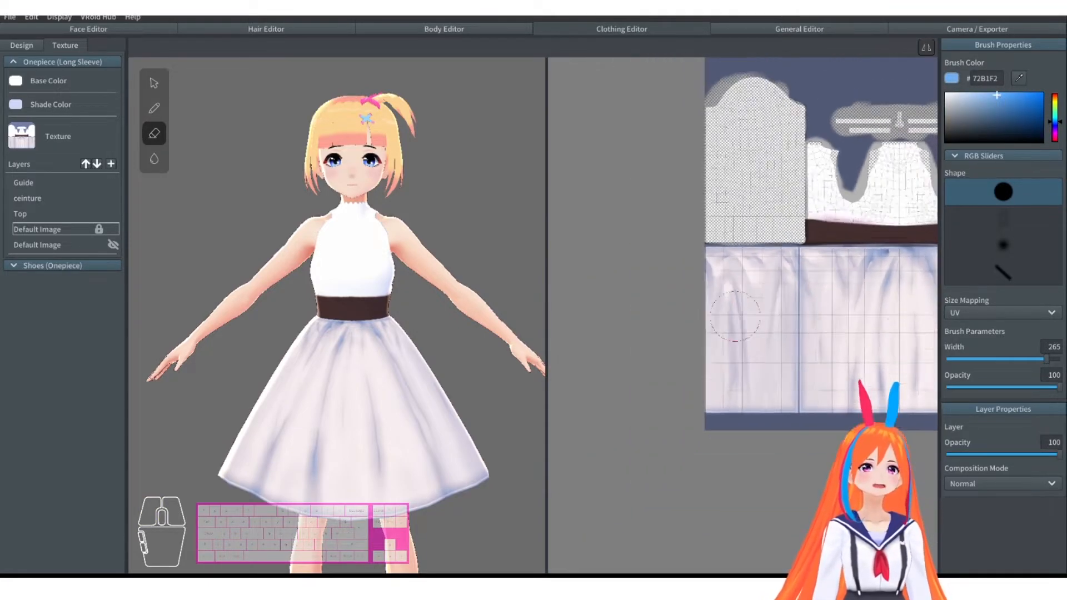
{"action": "left_click_drag", "start_coordinate": [811, 300], "coordinate": [641, 300], "text": "shift"}
{"action": "mouse_move", "coordinate": [625, 292]}
{"action": "left_mouse_down"}
{"action": "mouse_move", "coordinate": [578, 270]}
{"action": "mouse_move", "coordinate": [701, 261]}
{"action": "left_mouse_up"}
{"action": "key", "text": "ctrl+z"}
{"action": "left_click", "coordinate": [154, 108]}
{"action": "mouse_move", "coordinate": [614, 255]}
{"action": "left_mouse_down"}
{"action": "mouse_move", "coordinate": [923, 369]}
{"action": "mouse_move", "coordinate": [667, 256]}
{"action": "mouse_move", "coordinate": [788, 234]}
{"action": "mouse_move", "coordinate": [762, 284]}
{"action": "left_mouse_up"}
{"action": "right_click_drag", "start_coordinate": [288, 316], "coordinate": [350, 328]}
{"action": "scroll", "coordinate": [347, 317], "scroll_direction": "up", "scroll_amount": 2}
Step: Turn off alpha lock on the blue-painted Default Image layer
{"action": "right_click", "coordinate": [70, 230]}
{"action": "left_click", "coordinate": [102, 250]}
{"action": "scroll", "coordinate": [790, 219], "scroll_direction": "up", "scroll_amount": 3}
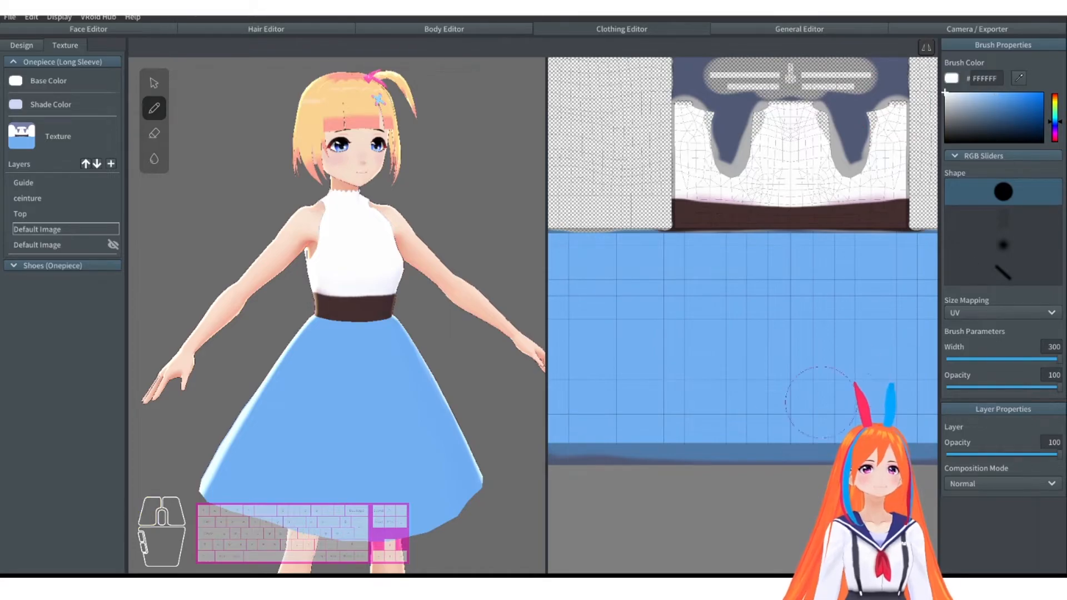
Step: Try to paint a white horizontal band across the lower skirt with a 64-wide brush
{"action": "left_click_drag", "start_coordinate": [685, 434], "coordinate": [890, 392], "text": "shift"}
{"action": "left_click_drag", "start_coordinate": [1058, 359], "coordinate": [970, 360]}
{"action": "scroll", "coordinate": [806, 322], "scroll_direction": "down", "scroll_amount": 2}
{"action": "left_click_drag", "start_coordinate": [889, 333], "coordinate": [772, 323], "text": "shift"}
{"action": "left_click_drag", "start_coordinate": [633, 369], "coordinate": [928, 369]}
{"action": "key", "text": "ctrl+z"}
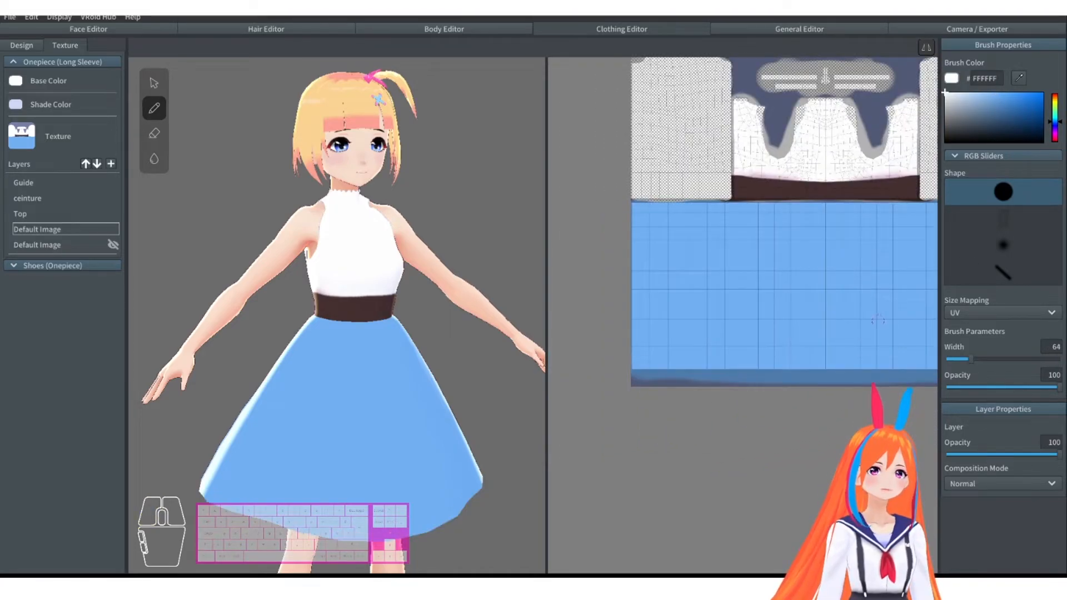
{"action": "left_click_drag", "start_coordinate": [865, 323], "coordinate": [784, 324], "text": "shift"}
{"action": "scroll", "coordinate": [783, 323], "scroll_direction": "down", "scroll_amount": 2}
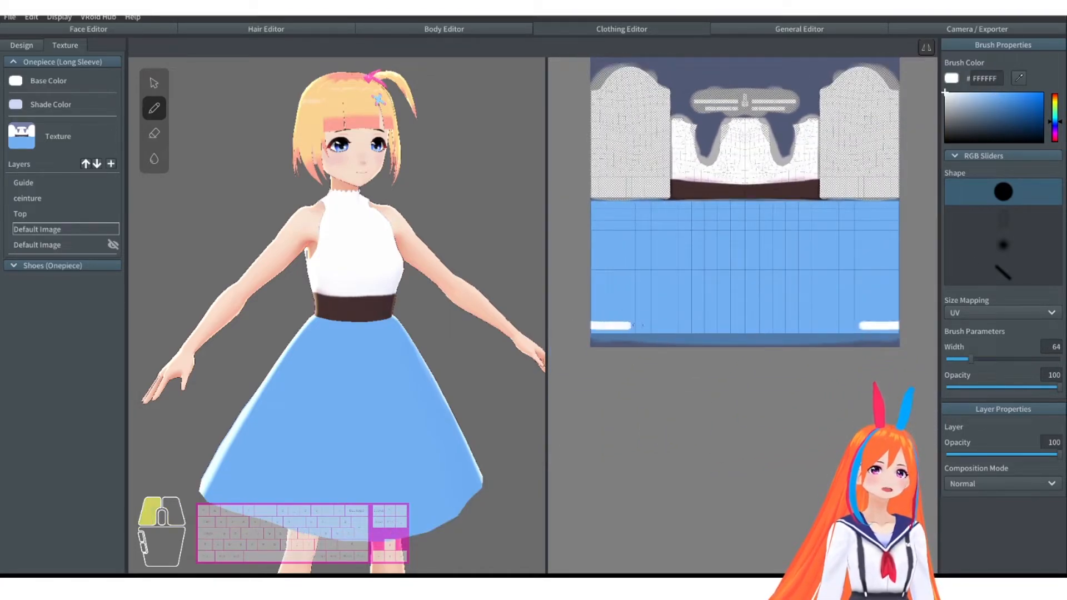
{"action": "left_click_drag", "start_coordinate": [632, 325], "coordinate": [790, 321]}
{"action": "key", "text": "ctrl+z"}
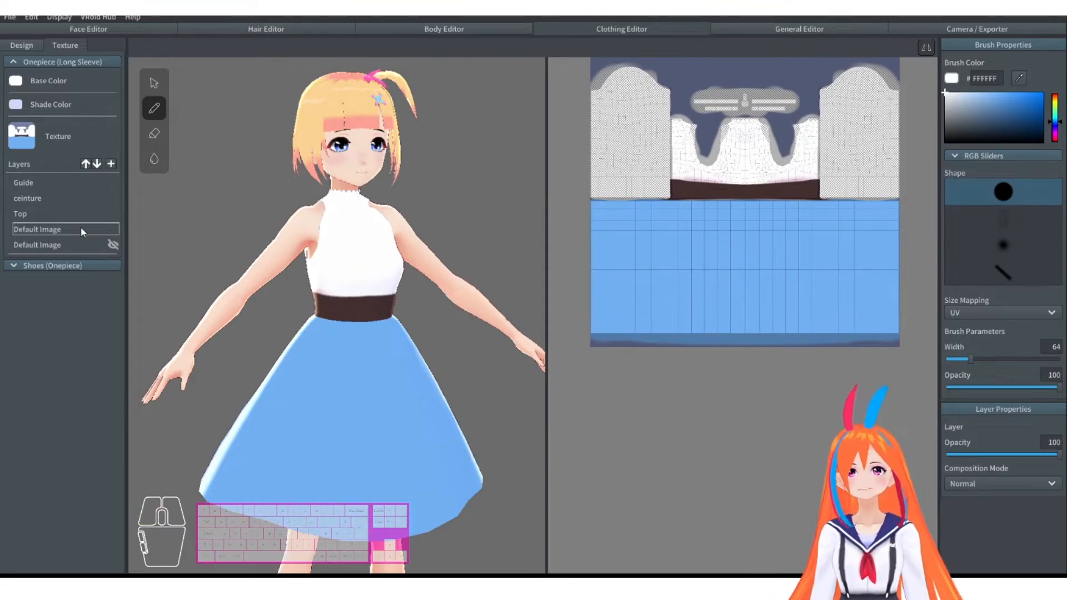
Step: Export the blue-painted Default Image layer as a PNG file and open it in Photoshop
{"action": "right_click", "coordinate": [65, 229]}
{"action": "left_click", "coordinate": [86, 292]}
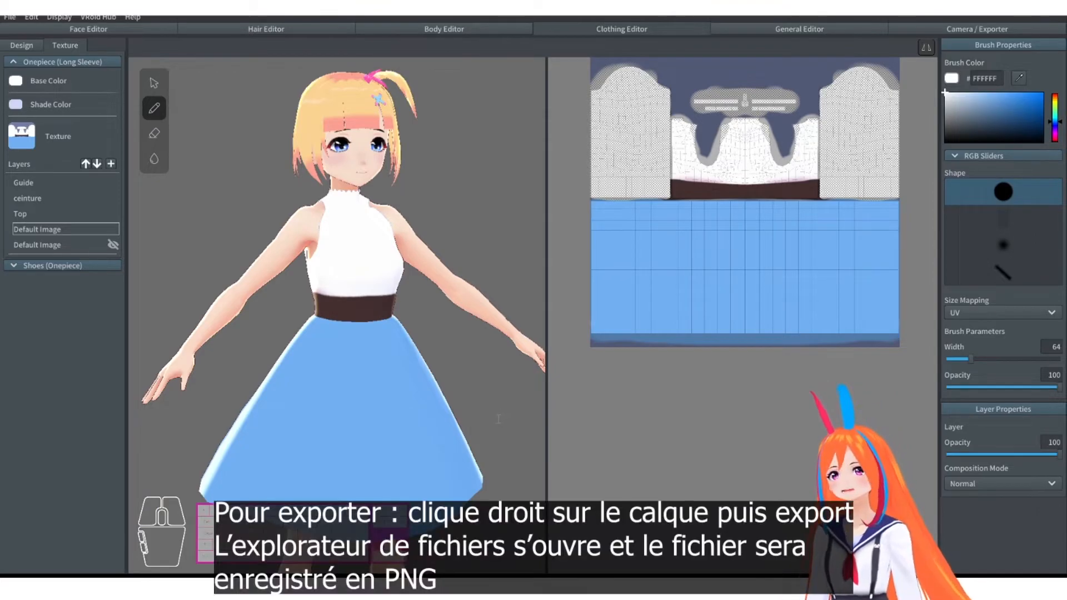
{"action": "left_click", "coordinate": [498, 416]}
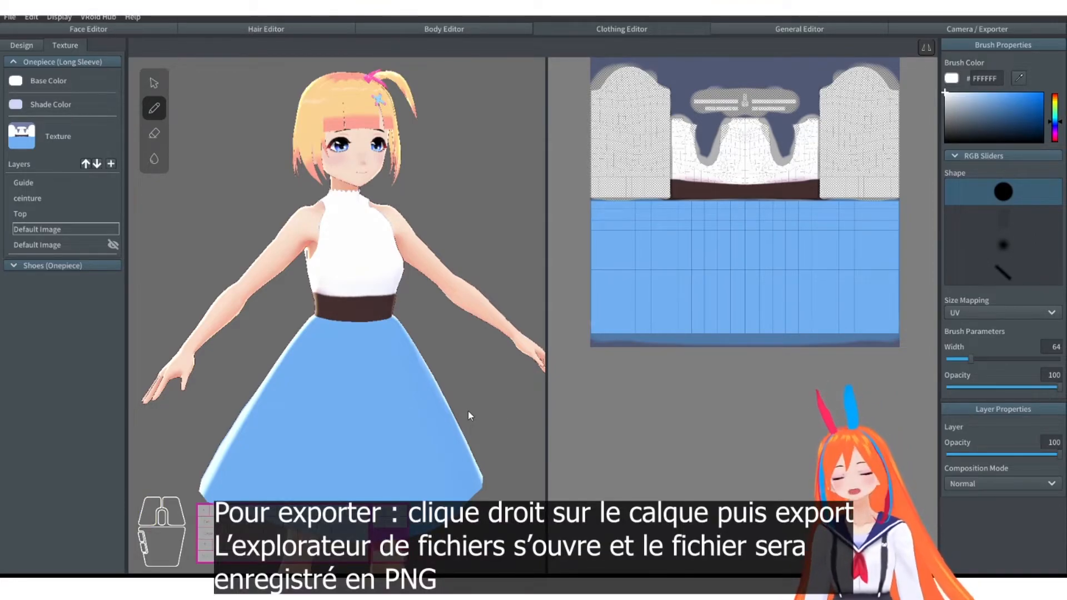
{"action": "left_click", "coordinate": [662, 192]}
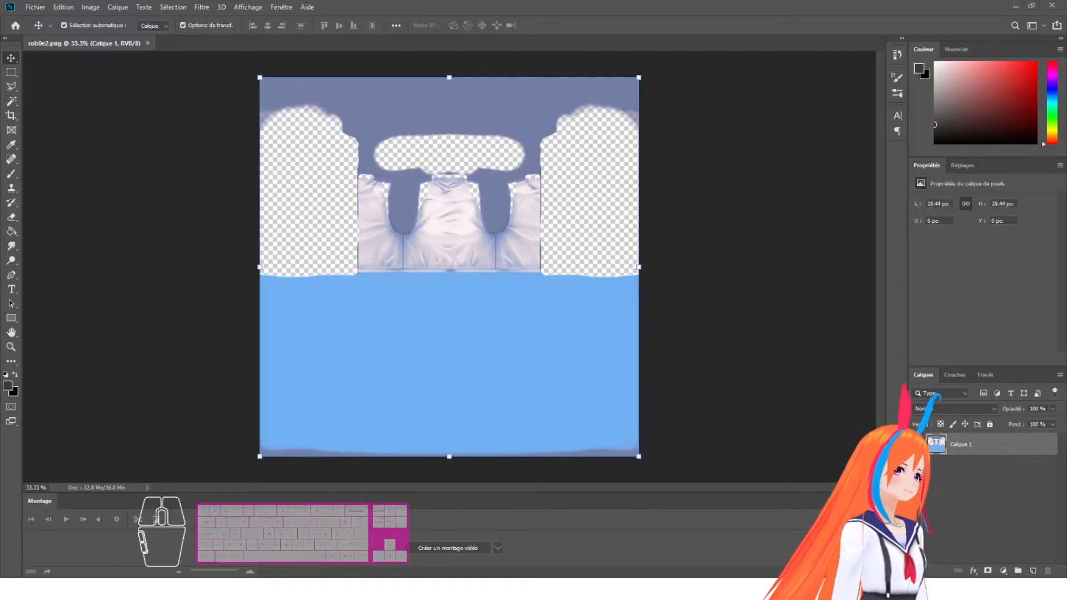
Step: Examine the skirt area of the exported texture at 50% zoom
{"action": "right_click", "coordinate": [721, 303]}
{"action": "left_click", "coordinate": [798, 297]}
{"action": "key", "text": "z"}
{"action": "left_click", "coordinate": [436, 269]}
{"action": "scroll", "coordinate": [576, 267], "scroll_direction": "down", "scroll_amount": 2}
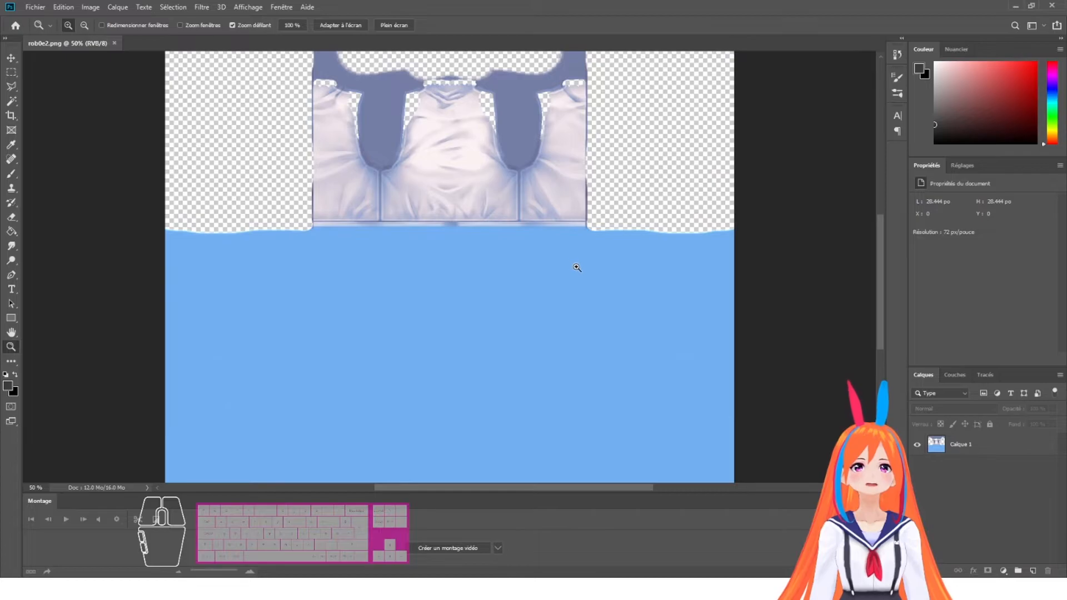
{"action": "scroll", "coordinate": [577, 267], "scroll_direction": "down", "scroll_amount": 1}
{"action": "key", "text": "v"}
{"action": "left_click", "coordinate": [562, 254]}
{"action": "scroll", "coordinate": [561, 254], "scroll_direction": "up", "scroll_amount": 1}
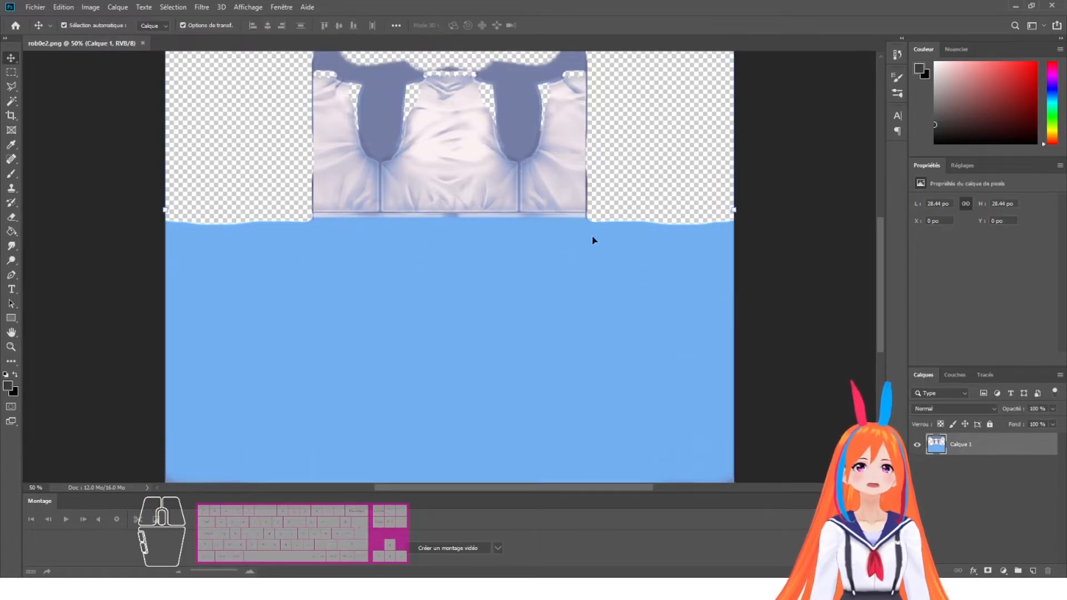
{"action": "scroll", "coordinate": [509, 350], "scroll_direction": "down", "scroll_amount": 2}
Step: Try to draw a rectangle as a horizontal band across the lower skirt
{"action": "left_click", "coordinate": [13, 319]}
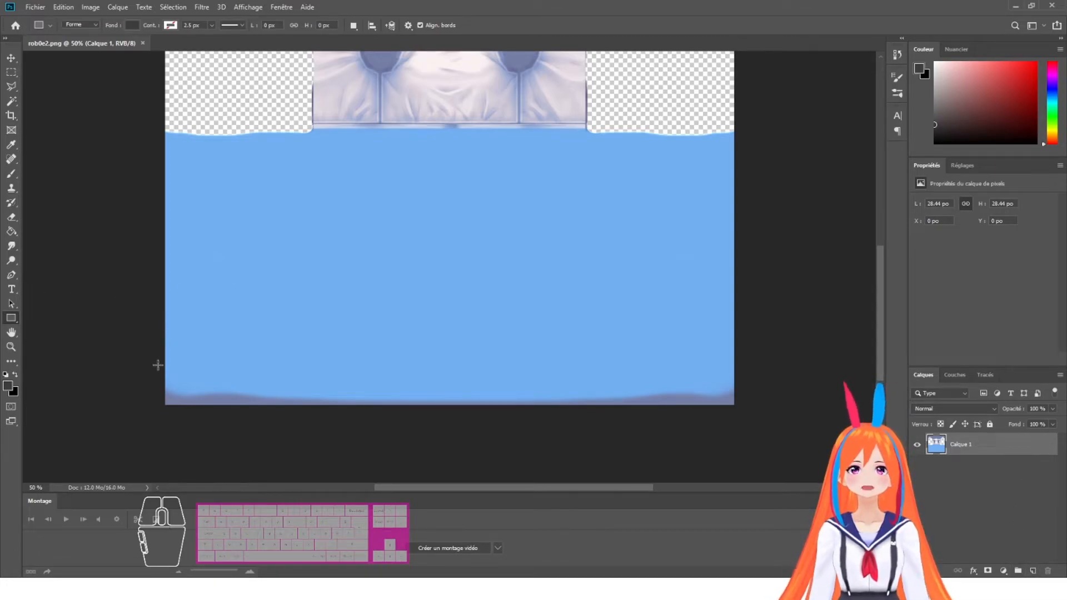
{"action": "scroll", "coordinate": [672, 378], "scroll_direction": "up", "scroll_amount": 3}
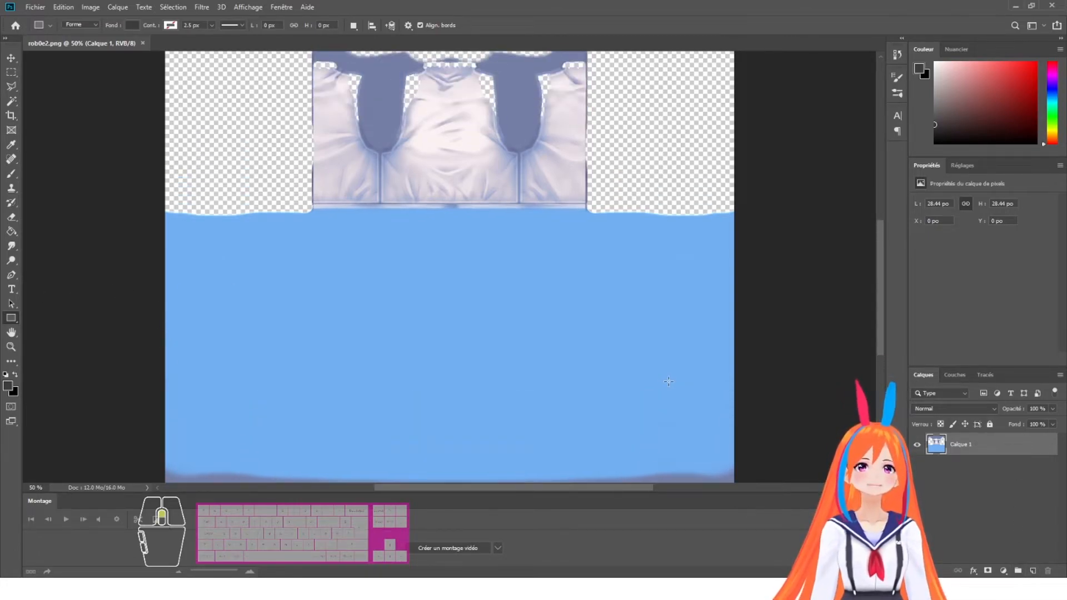
{"action": "scroll", "coordinate": [693, 359], "scroll_direction": "up", "scroll_amount": 1}
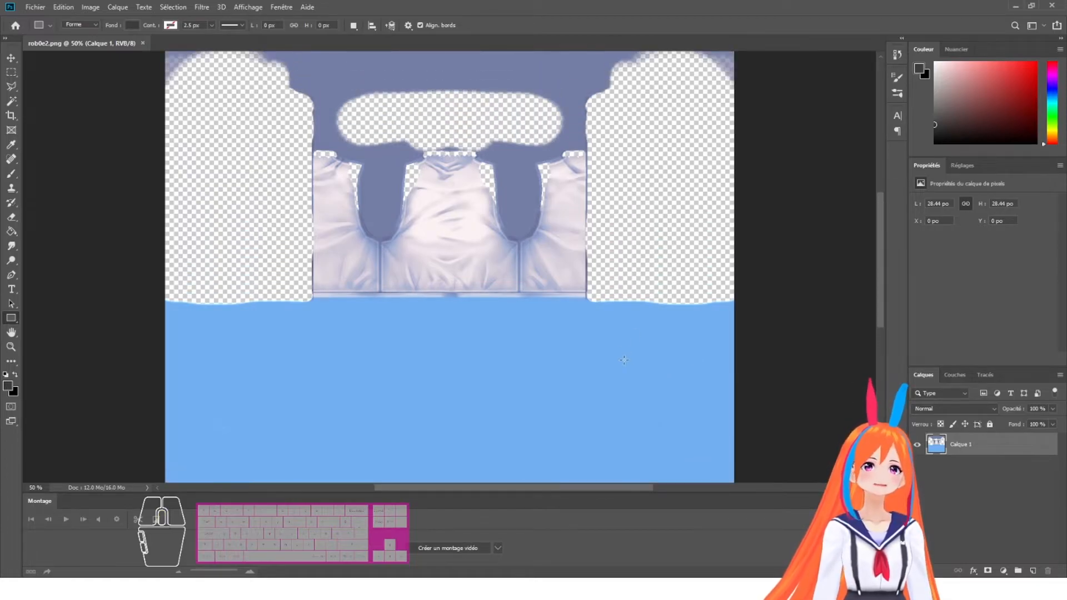
{"action": "scroll", "coordinate": [624, 360], "scroll_direction": "down", "scroll_amount": 3}
{"action": "left_click_drag", "start_coordinate": [160, 415], "coordinate": [783, 428]}
{"action": "key", "text": "ctrl+z"}
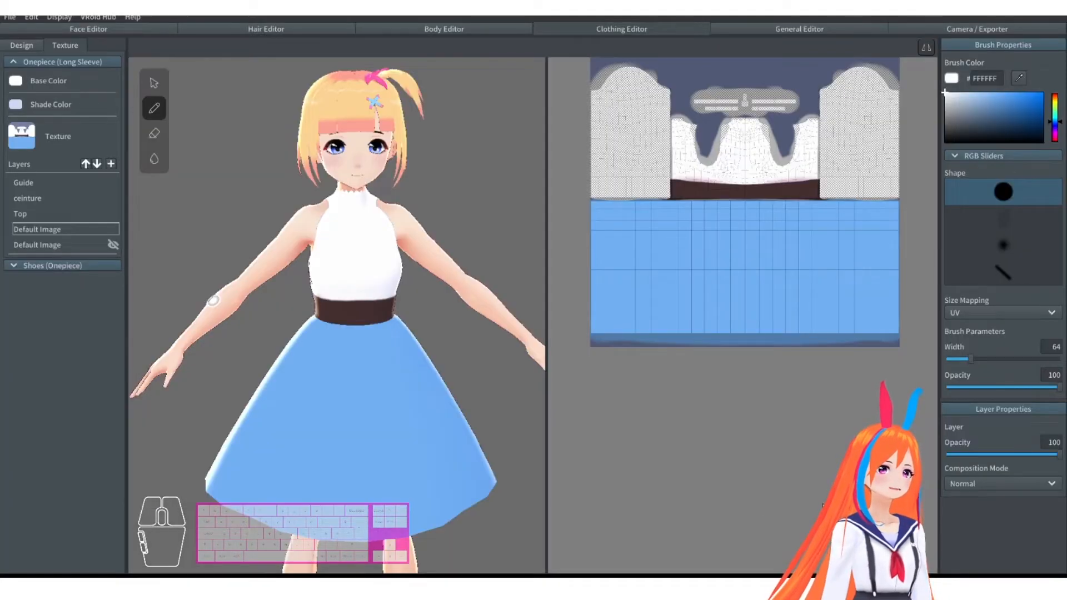
Step: Switch back to VRoid Studio and try short white brush strokes near the skirt's hem
{"action": "scroll", "coordinate": [851, 345], "scroll_direction": "up", "scroll_amount": 3}
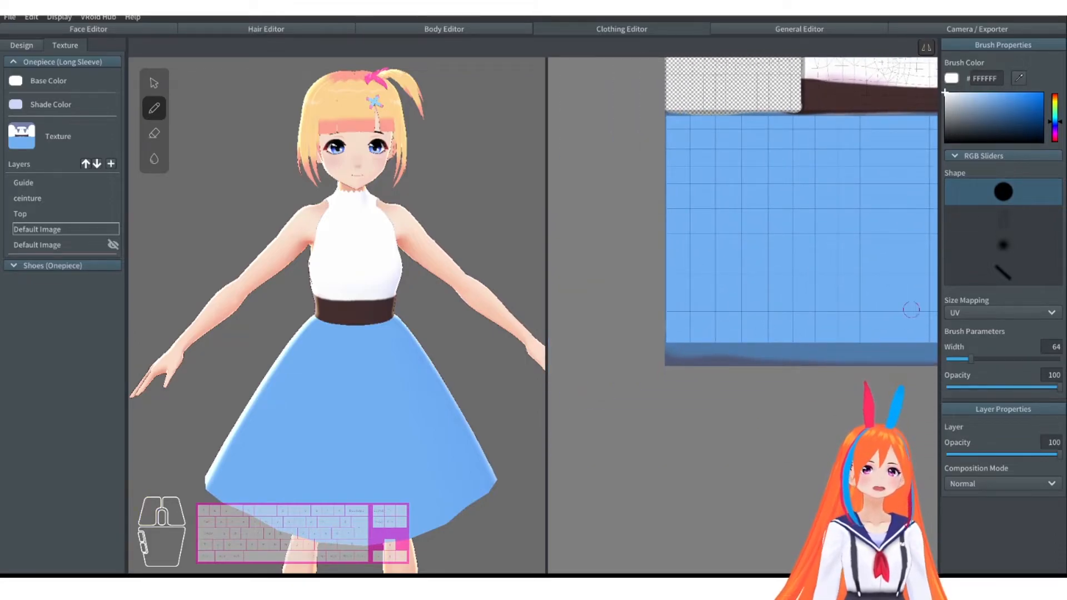
{"action": "mouse_move", "coordinate": [779, 332]}
{"action": "left_mouse_down"}
{"action": "mouse_move", "coordinate": [749, 347]}
{"action": "mouse_move", "coordinate": [792, 359]}
{"action": "left_mouse_up"}
{"action": "key", "text": "ctrl+z"}
{"action": "left_click_drag", "start_coordinate": [871, 310], "coordinate": [716, 291], "text": "shift"}
{"action": "mouse_move", "coordinate": [828, 335]}
{"action": "left_mouse_down"}
{"action": "mouse_move", "coordinate": [810, 318]}
{"action": "mouse_move", "coordinate": [800, 335]}
{"action": "mouse_move", "coordinate": [760, 334]}
{"action": "mouse_move", "coordinate": [771, 335]}
{"action": "left_mouse_up"}
{"action": "key", "text": "ctrl+z"}
{"action": "key", "text": "ctrl+z"}
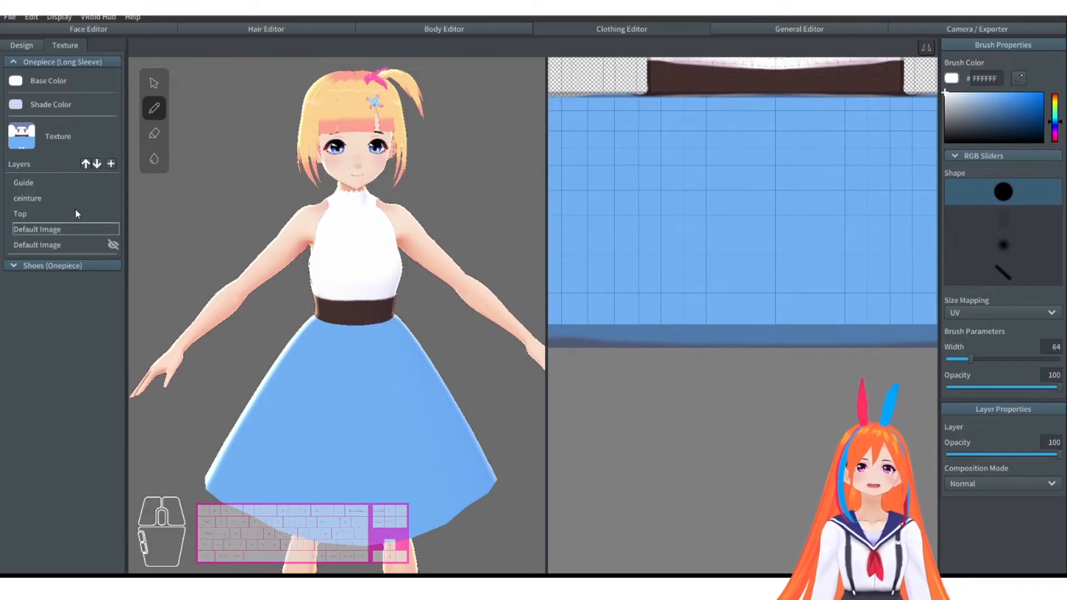
Step: Export the Guide layer and place it in Photoshop as guiderobe, centred exactly over the skirt texture
{"action": "right_click", "coordinate": [41, 182]}
{"action": "left_click", "coordinate": [56, 249]}
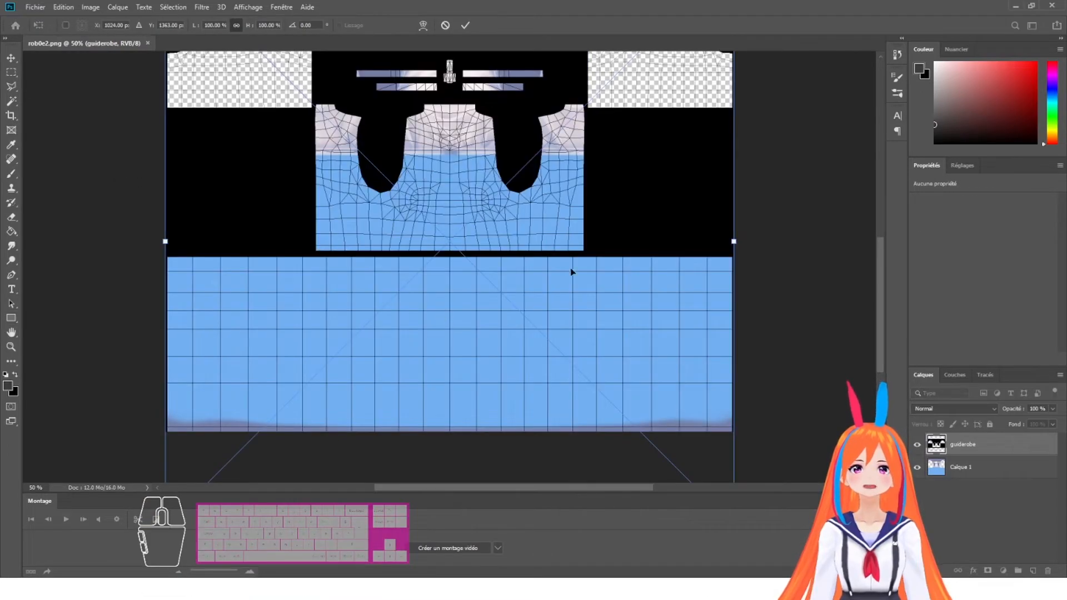
{"action": "scroll", "coordinate": [572, 271], "scroll_direction": "up", "scroll_amount": 2}
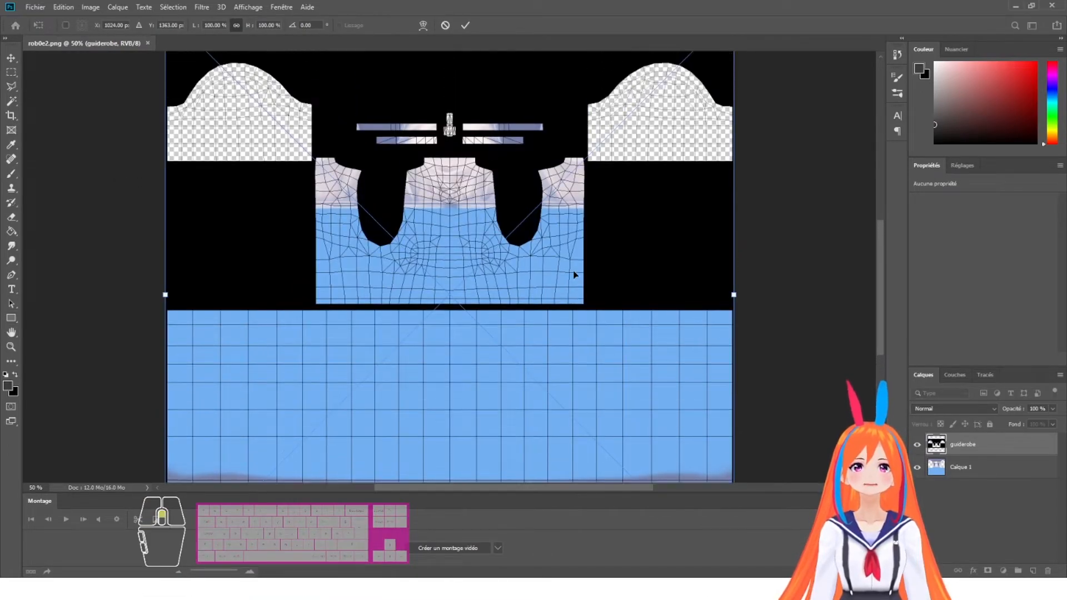
{"action": "left_click_drag", "start_coordinate": [489, 330], "coordinate": [489, 240]}
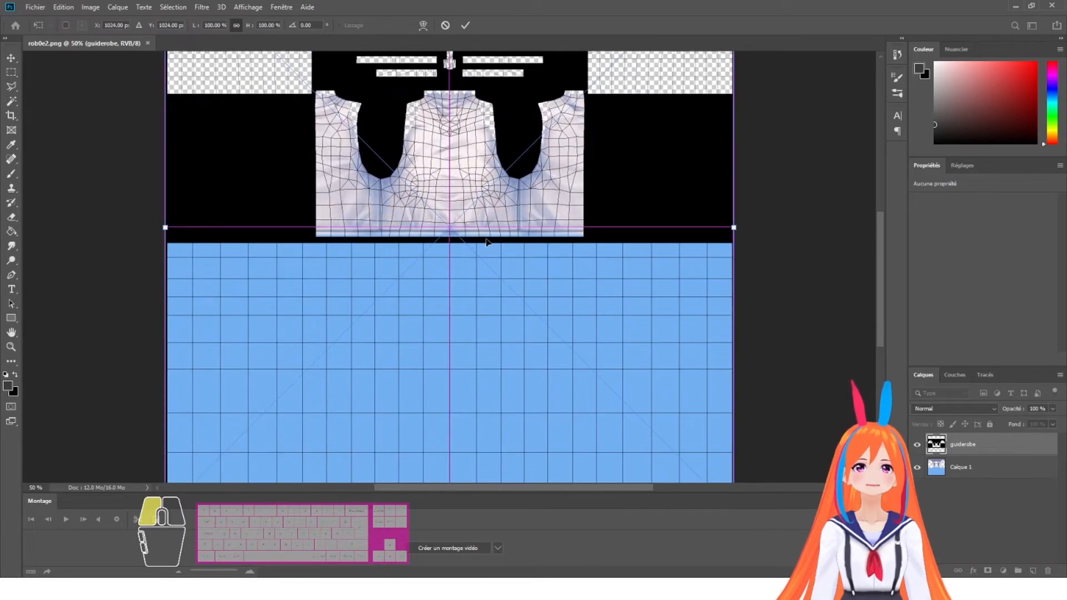
{"action": "key", "text": "Return"}
Step: Lower the guiderobe layer's opacity to 41%
{"action": "key", "text": "ctrl+minus"}
{"action": "left_click", "coordinate": [1053, 409]}
{"action": "left_click_drag", "start_coordinate": [1047, 423], "coordinate": [1023, 423]}
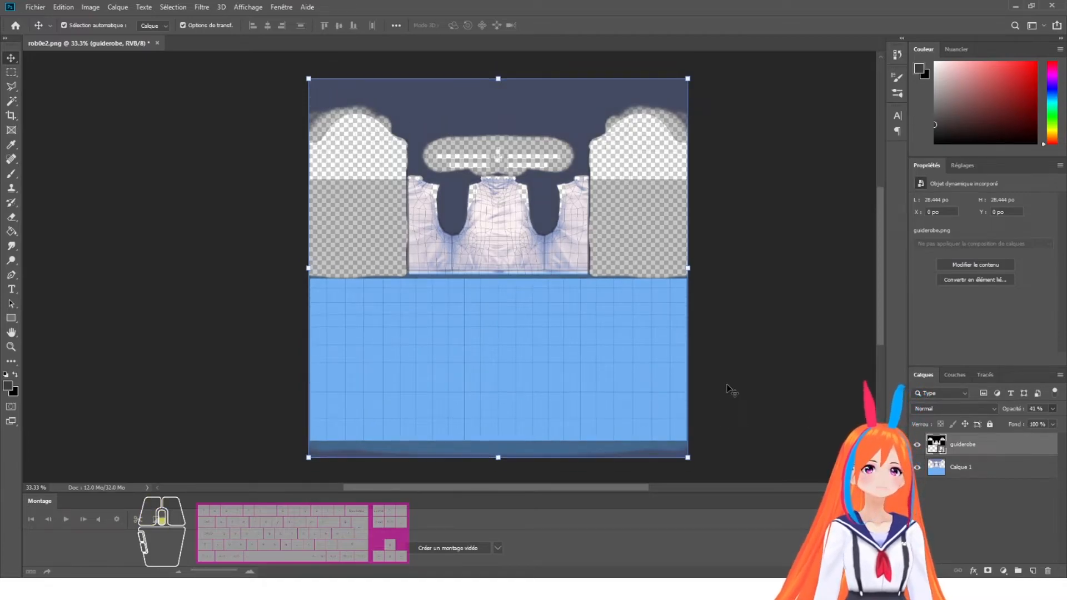
{"action": "left_click", "coordinate": [1045, 409]}
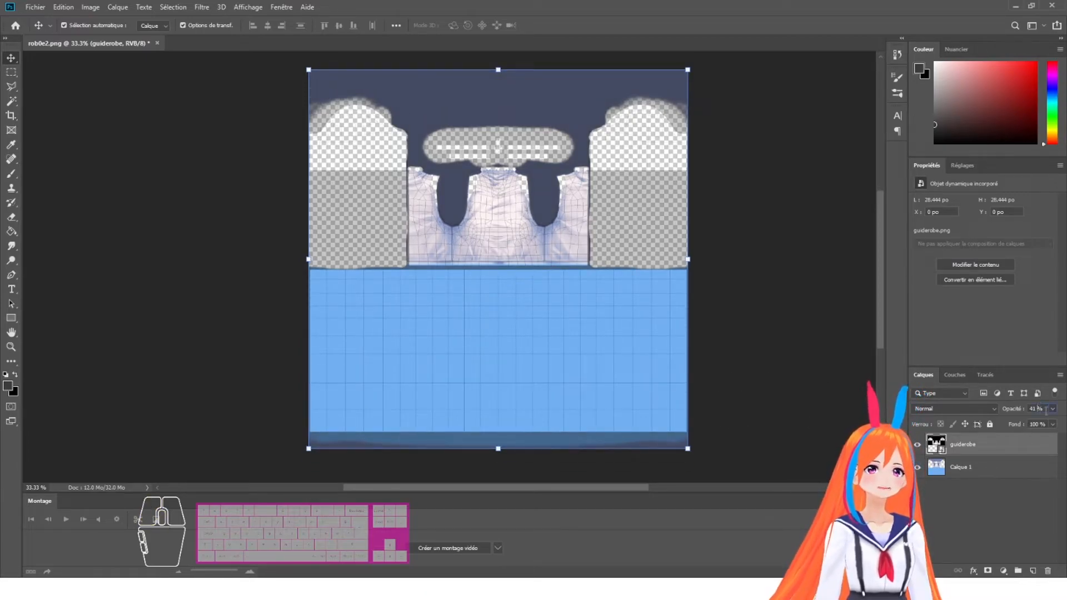
{"action": "left_click", "coordinate": [1037, 409]}
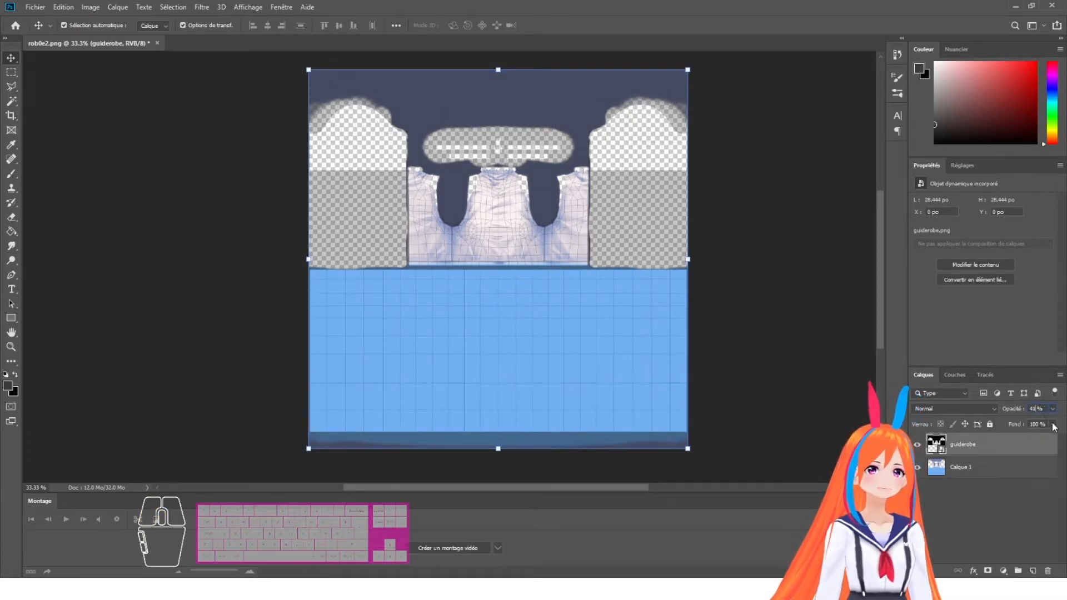
Step: Draw two white full-width rectangles above Calque 1, about 2097 × 29 px near the skirt's hem and about 2097 × 26 px near its waist
{"action": "left_click", "coordinate": [534, 372]}
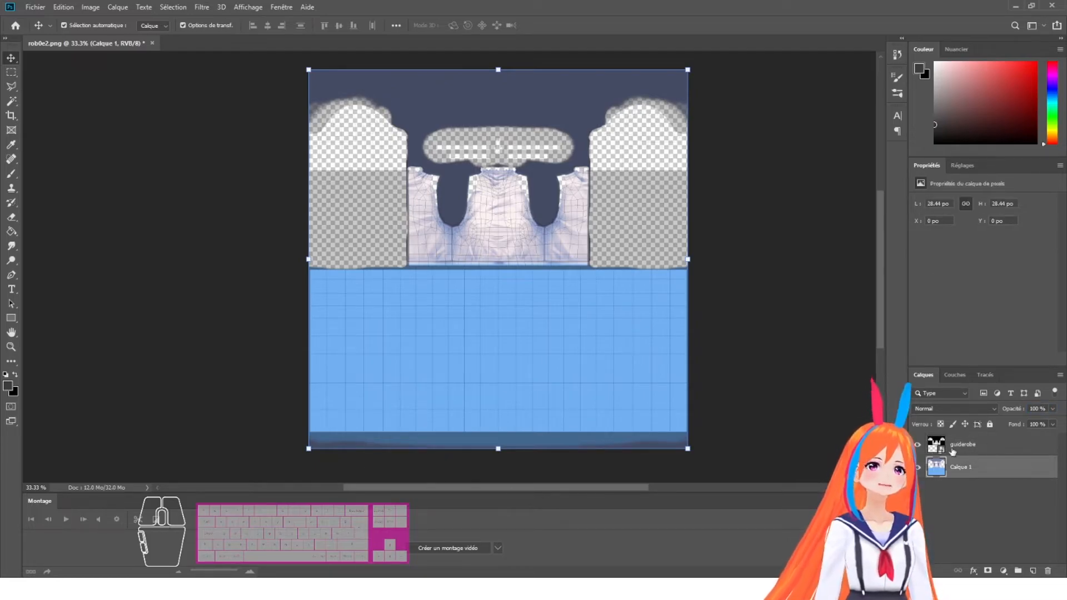
{"action": "left_click", "coordinate": [11, 318]}
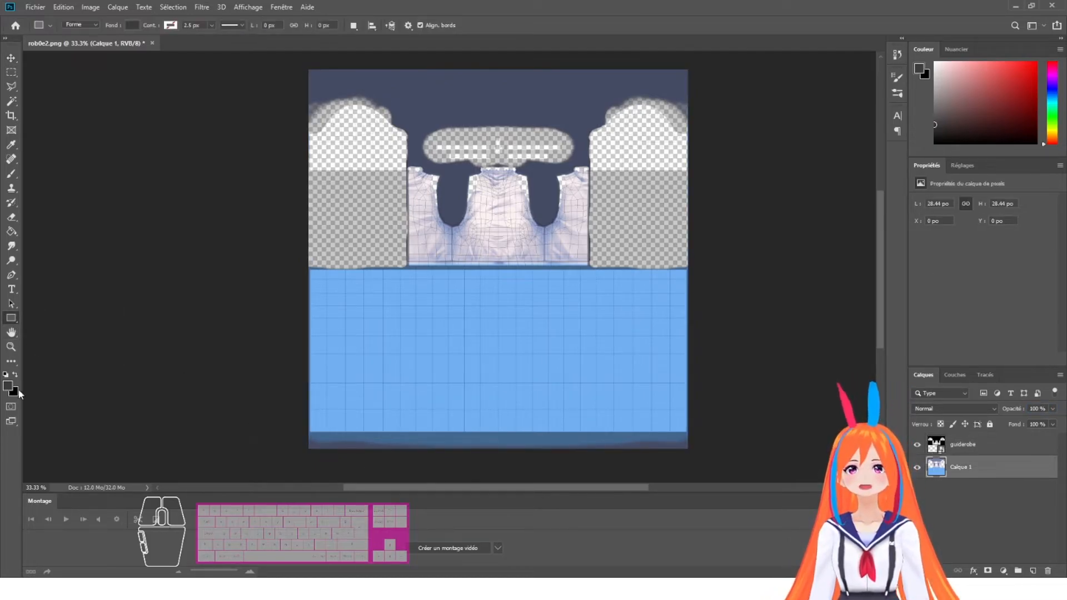
{"action": "left_click", "coordinate": [7, 386]}
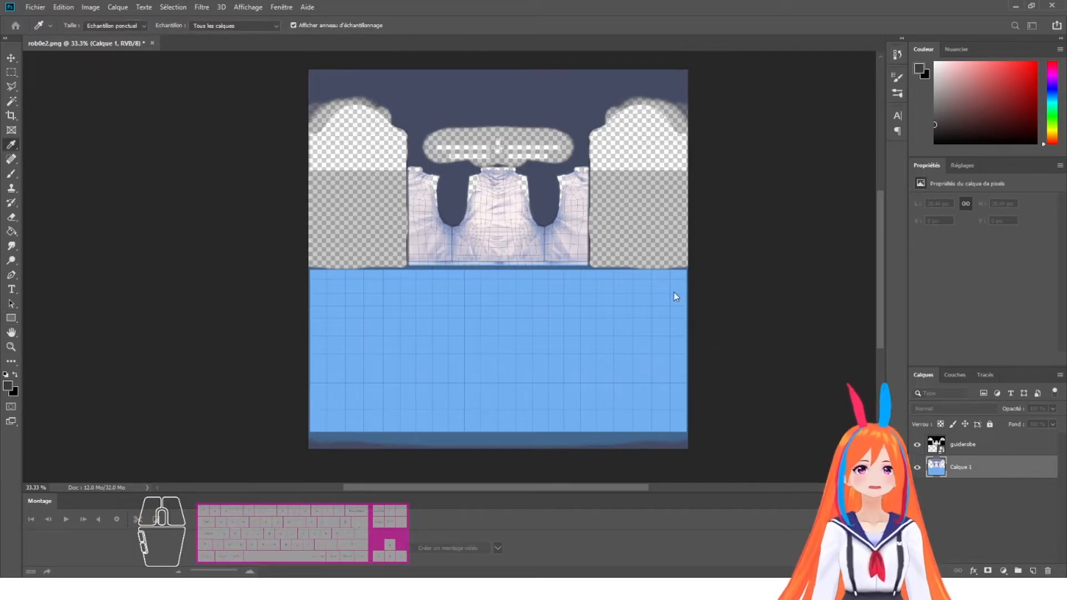
{"action": "left_click", "coordinate": [947, 319]}
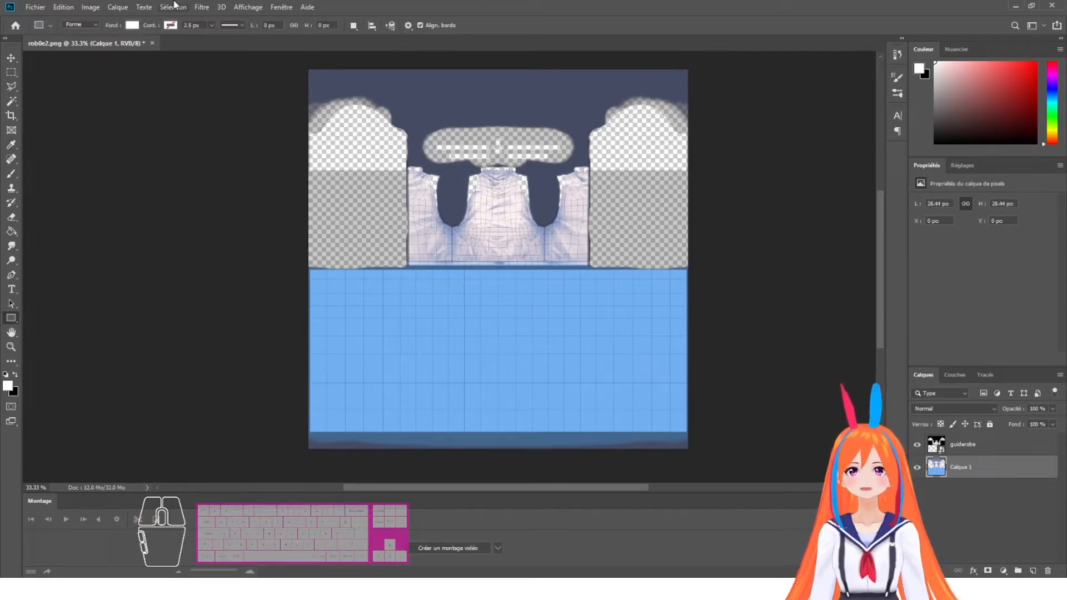
{"action": "left_click_drag", "start_coordinate": [301, 410], "coordinate": [687, 409]}
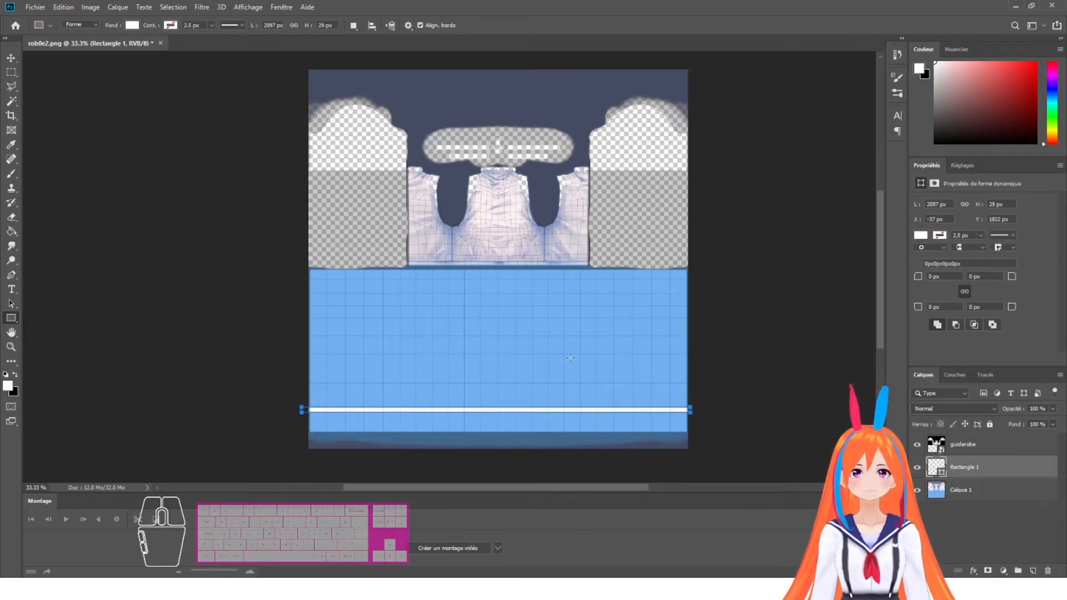
{"action": "left_click_drag", "start_coordinate": [305, 273], "coordinate": [693, 279]}
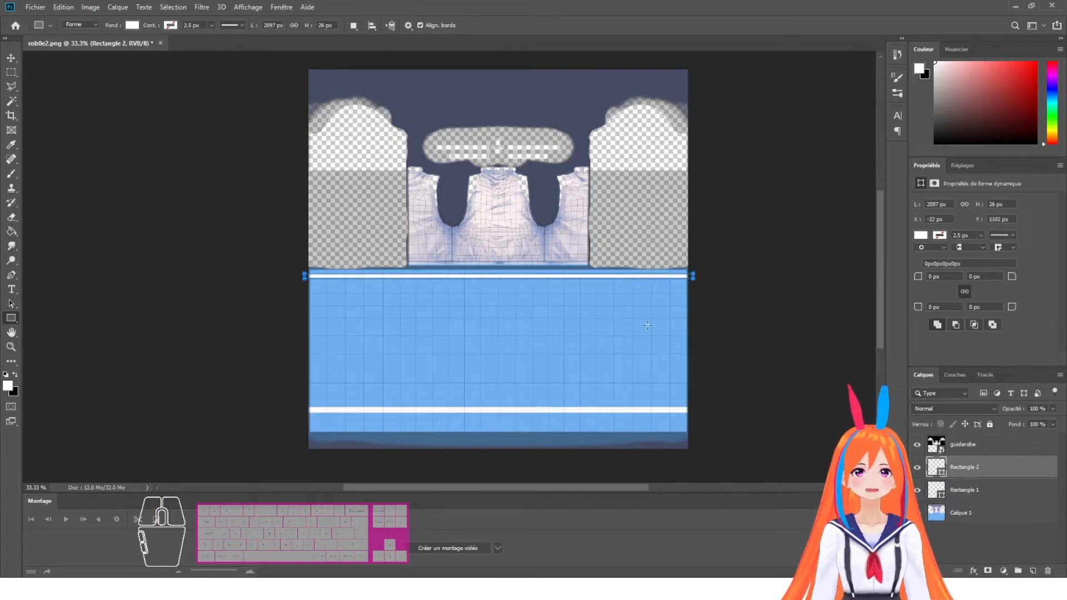
Step: Hide the guiderobe layer to check the white bands on the skirt, and show it again
{"action": "key", "text": "z"}
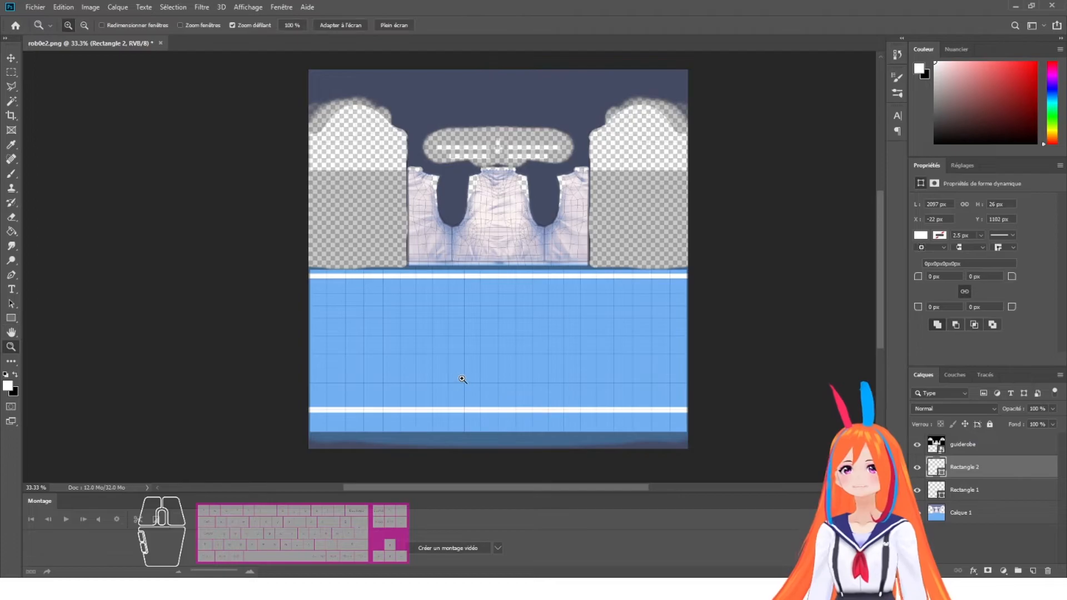
{"action": "left_click", "coordinate": [460, 370]}
{"action": "key", "text": "v"}
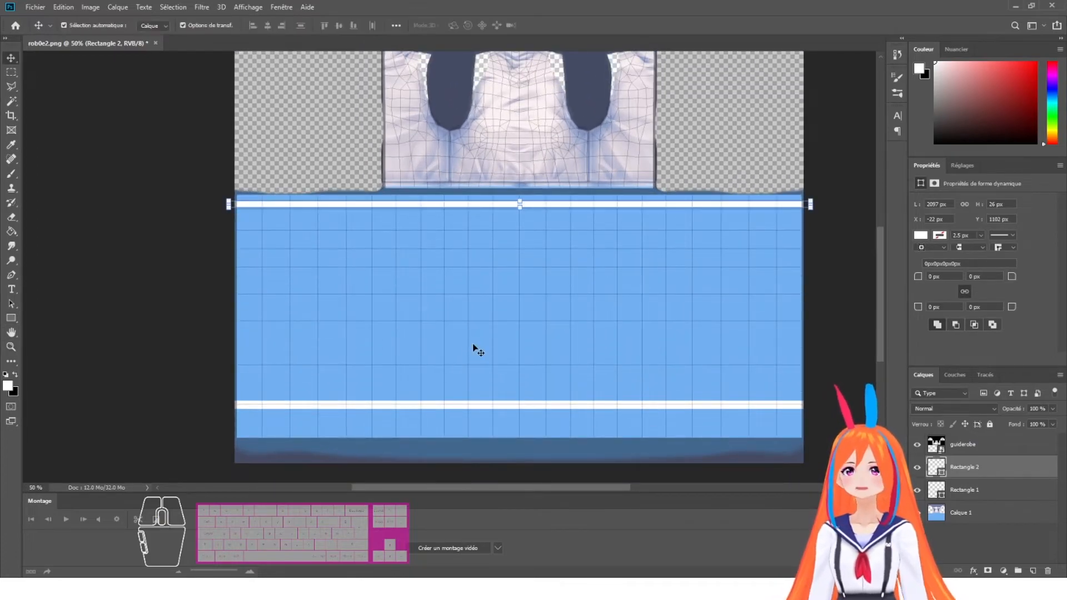
{"action": "scroll", "coordinate": [469, 349], "scroll_direction": "up", "scroll_amount": 3}
{"action": "left_click", "coordinate": [933, 444]}
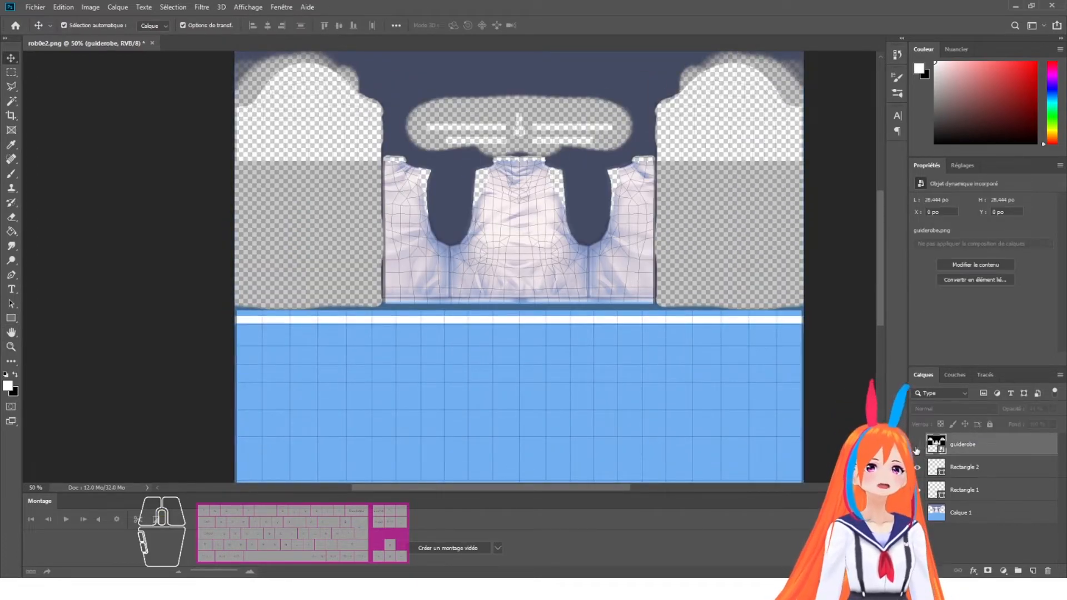
{"action": "left_click", "coordinate": [917, 444]}
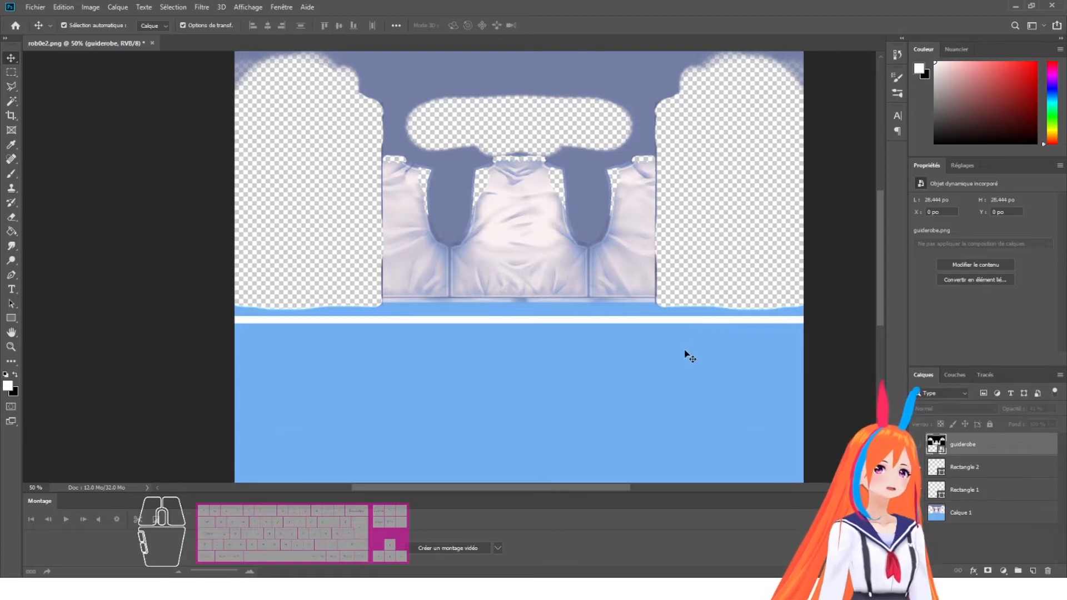
{"action": "left_click", "coordinate": [917, 445]}
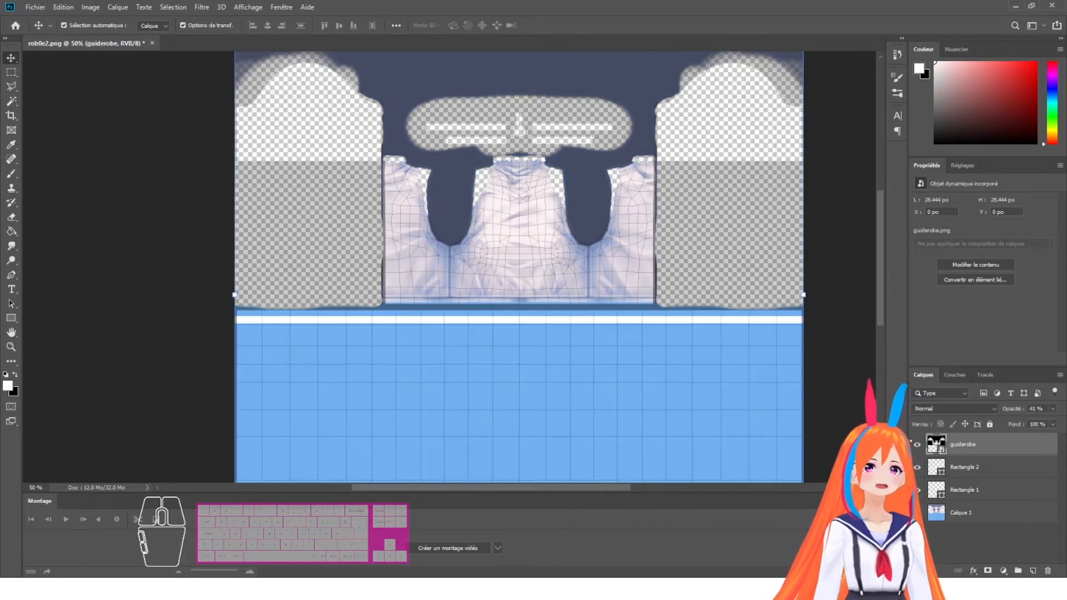
Step: Save the edited skirt texture with its white bands as a new image file
{"action": "left_click", "coordinate": [30, 7]}
{"action": "left_click", "coordinate": [186, 162]}
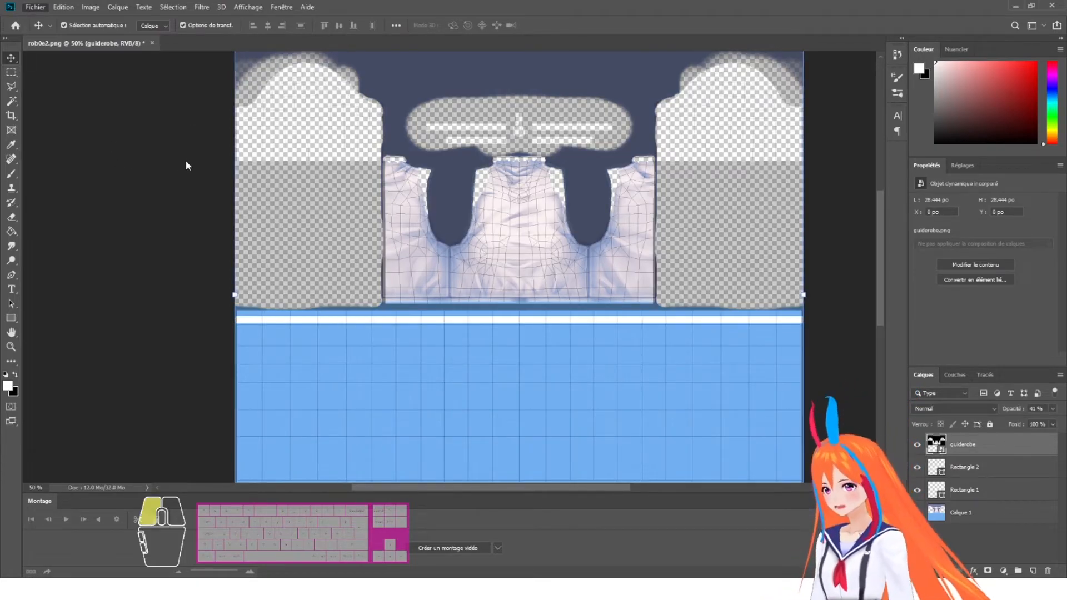
{"action": "left_click", "coordinate": [107, 240]}
{"action": "left_click_drag", "start_coordinate": [97, 240], "coordinate": [32, 240]}
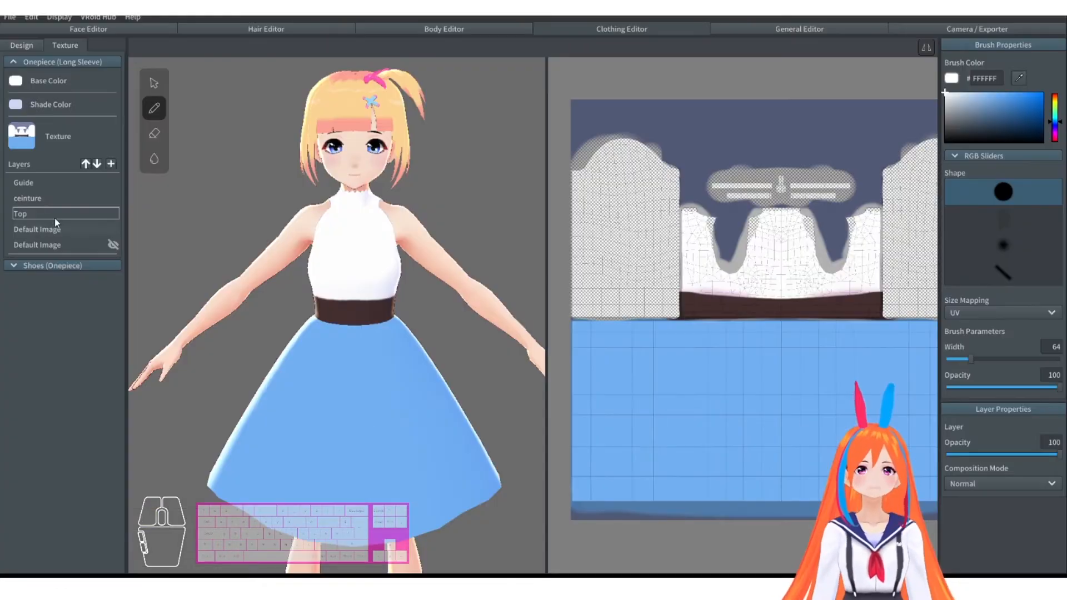
Step: Add a new layer above the ceinture layer, import the edited skirt texture into it, and check it on the model
{"action": "left_click", "coordinate": [111, 163]}
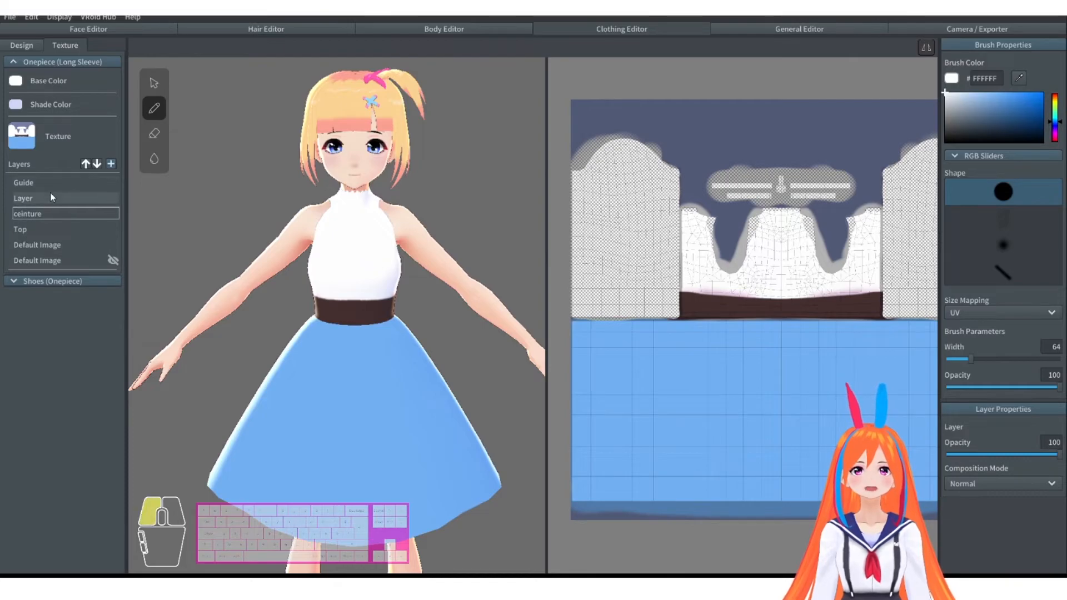
{"action": "right_click", "coordinate": [49, 197]}
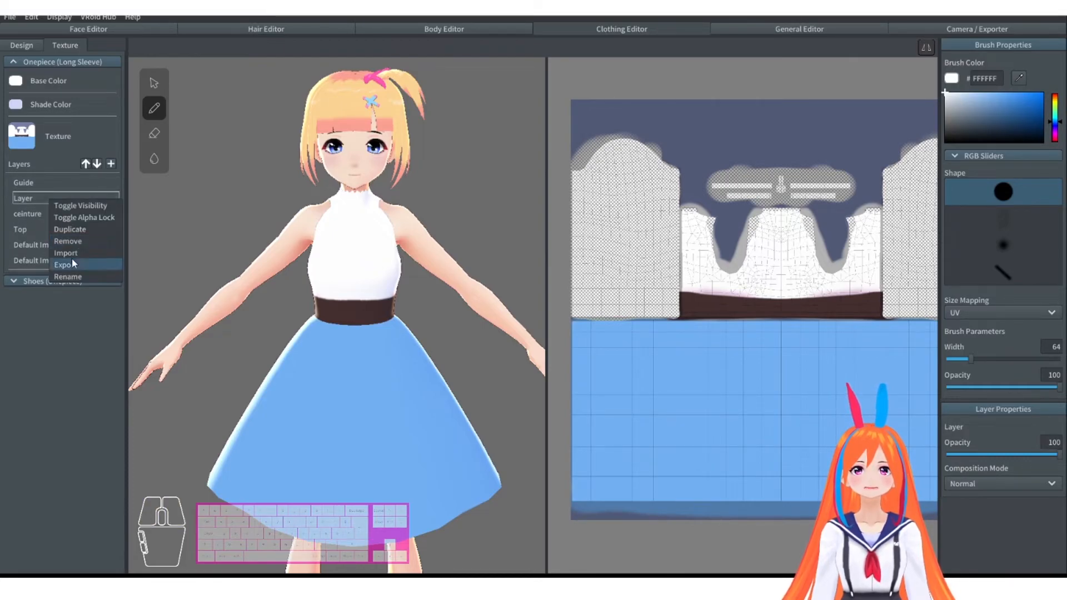
{"action": "right_click", "coordinate": [53, 198]}
{"action": "left_click", "coordinate": [85, 250]}
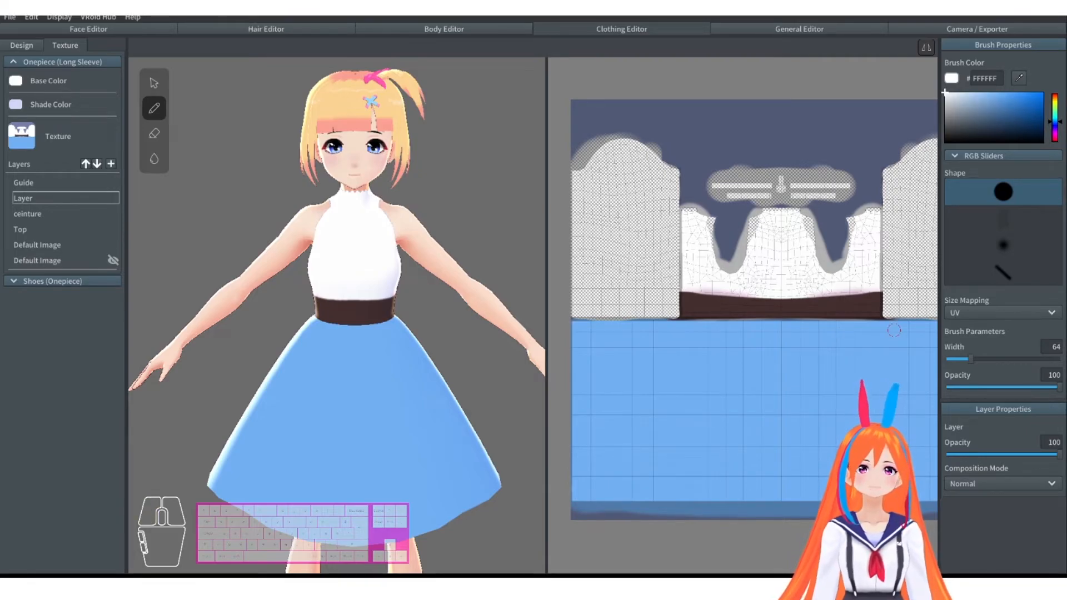
{"action": "right_click_drag", "start_coordinate": [257, 209], "coordinate": [216, 211]}
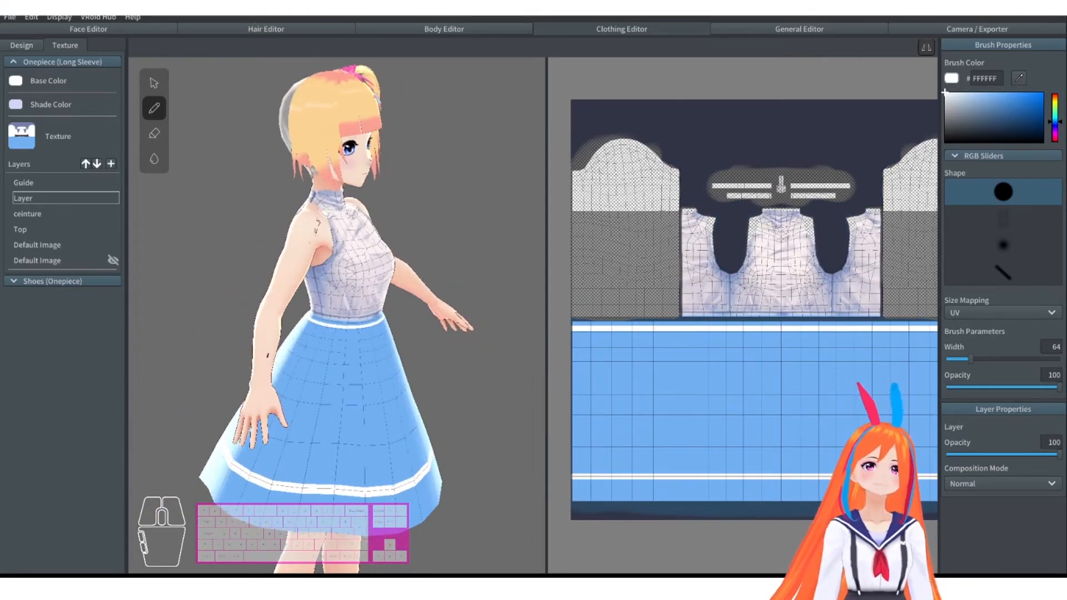
{"action": "scroll", "coordinate": [421, 210], "scroll_direction": "up", "scroll_amount": 2}
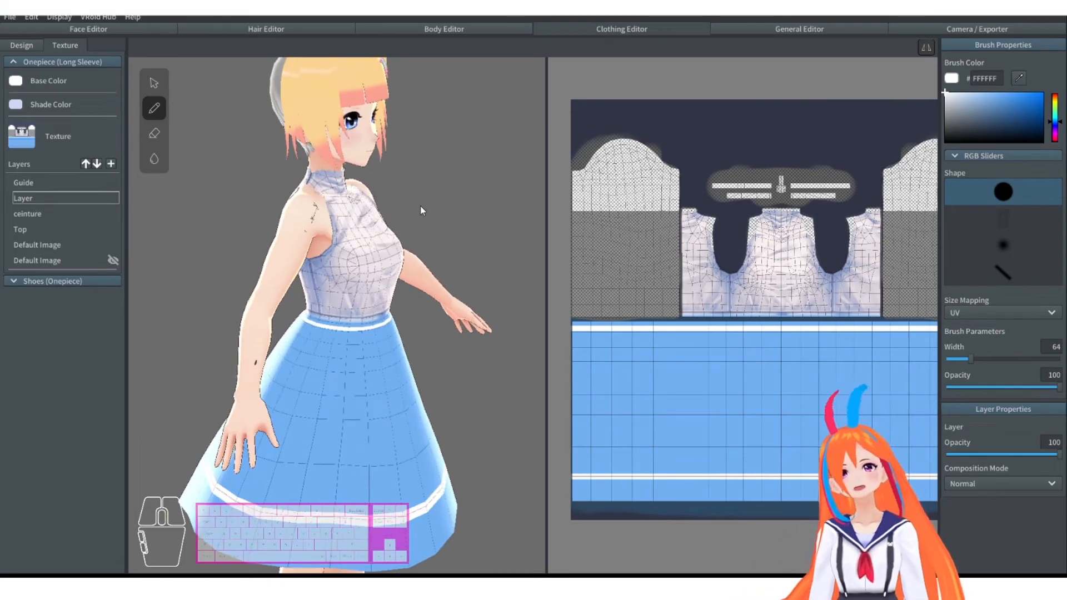
{"action": "right_click_drag", "start_coordinate": [421, 209], "coordinate": [388, 204]}
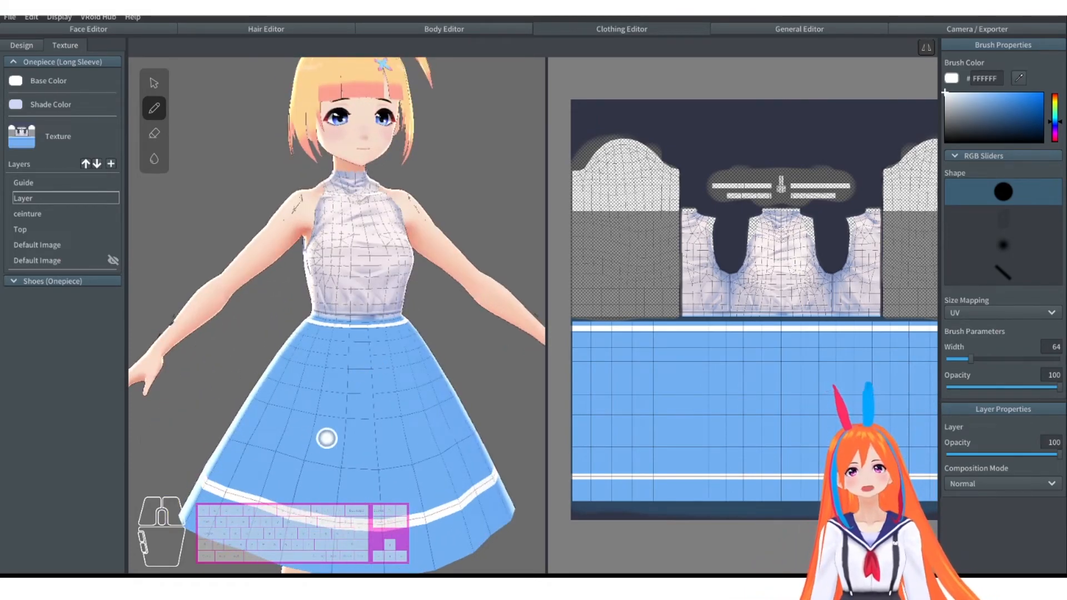
{"action": "right_click_drag", "start_coordinate": [350, 388], "coordinate": [336, 392]}
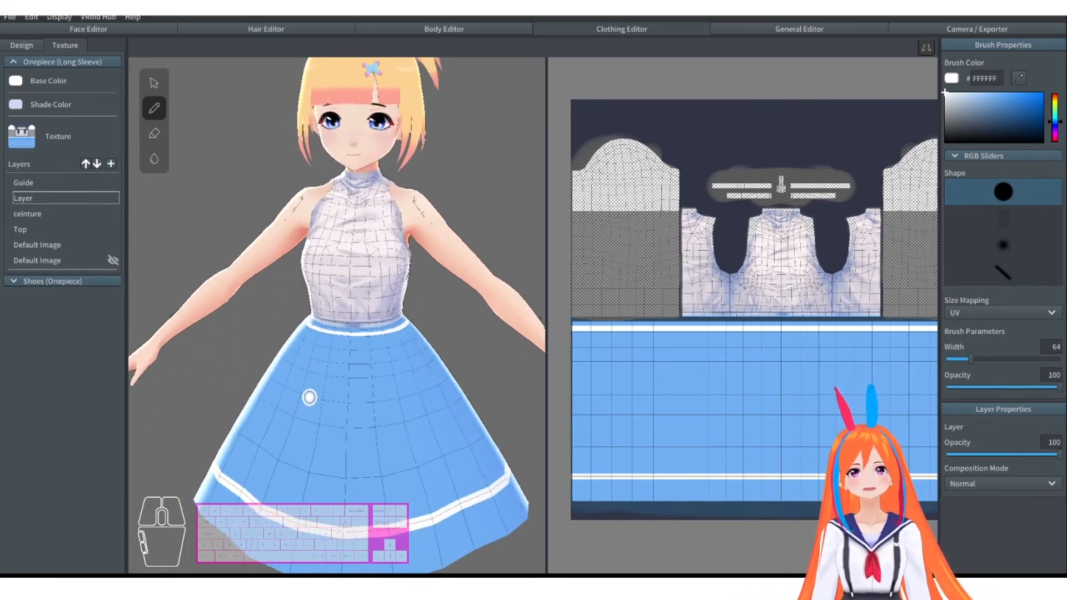
{"action": "right_click_drag", "start_coordinate": [378, 285], "coordinate": [369, 276]}
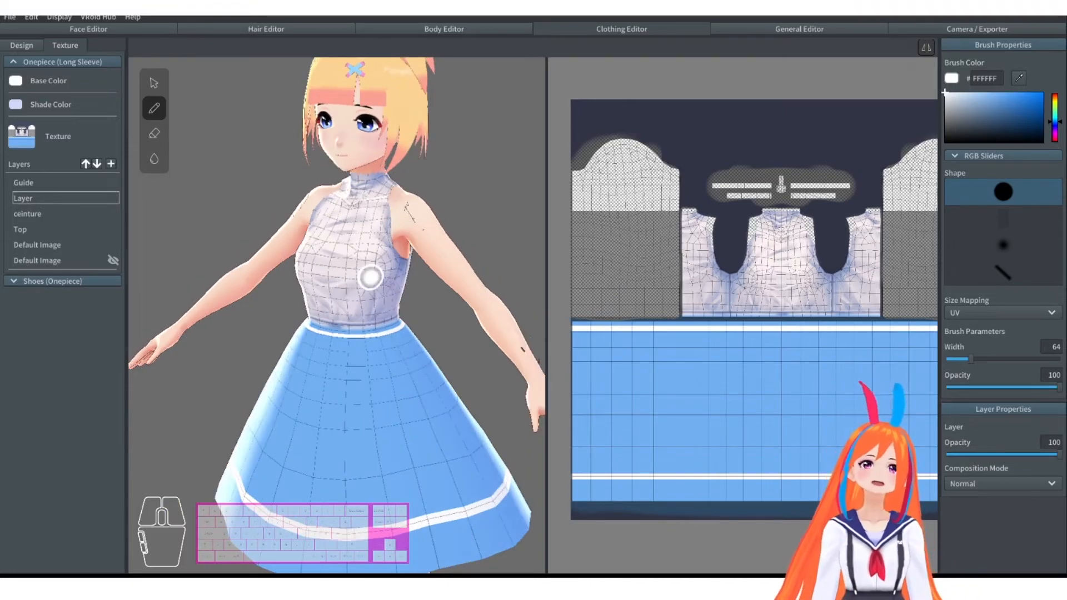
Step: Remove the new layer holding the imported skirt texture
{"action": "left_click", "coordinate": [53, 183]}
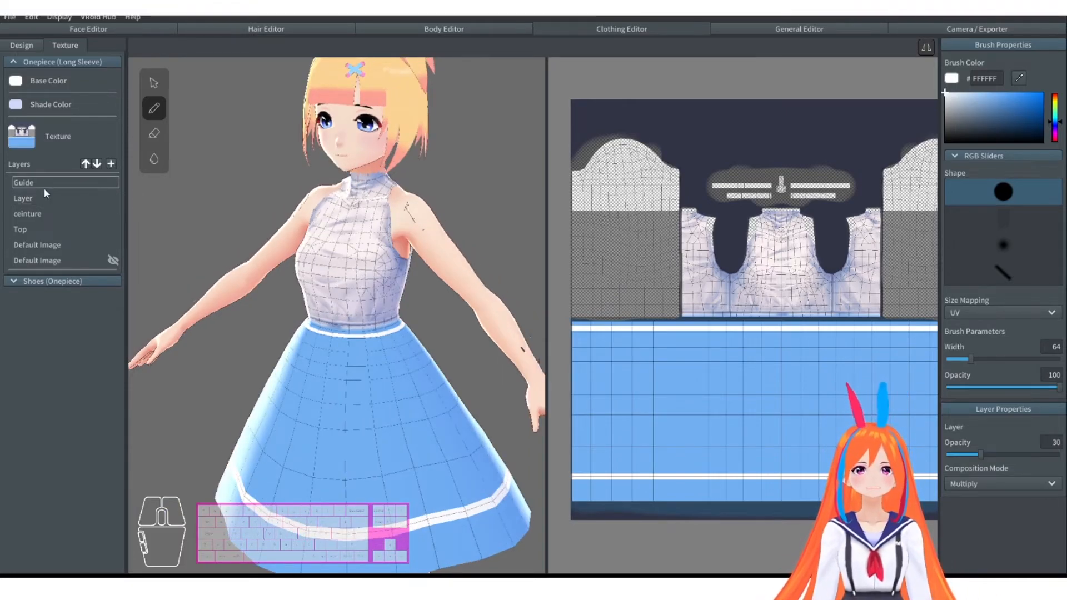
{"action": "left_click", "coordinate": [60, 198]}
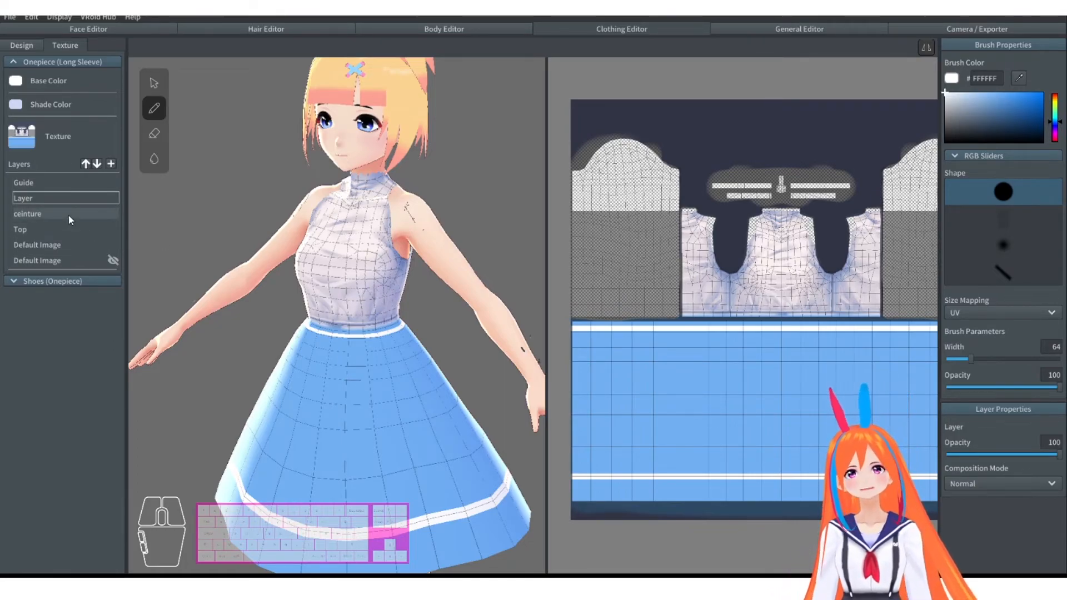
{"action": "right_click_drag", "start_coordinate": [343, 254], "coordinate": [376, 250]}
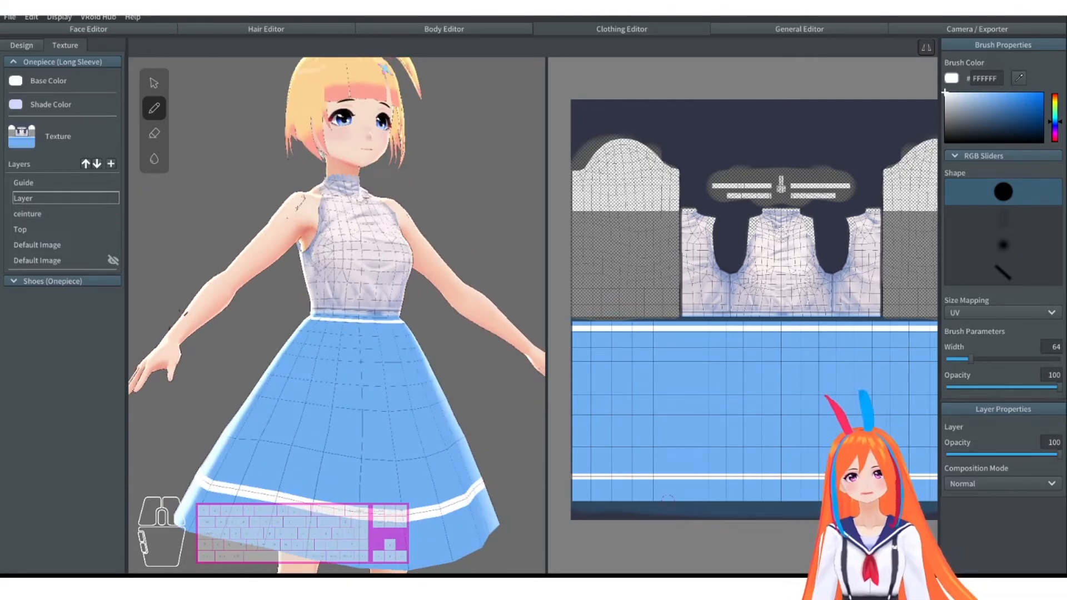
{"action": "right_click", "coordinate": [68, 216]}
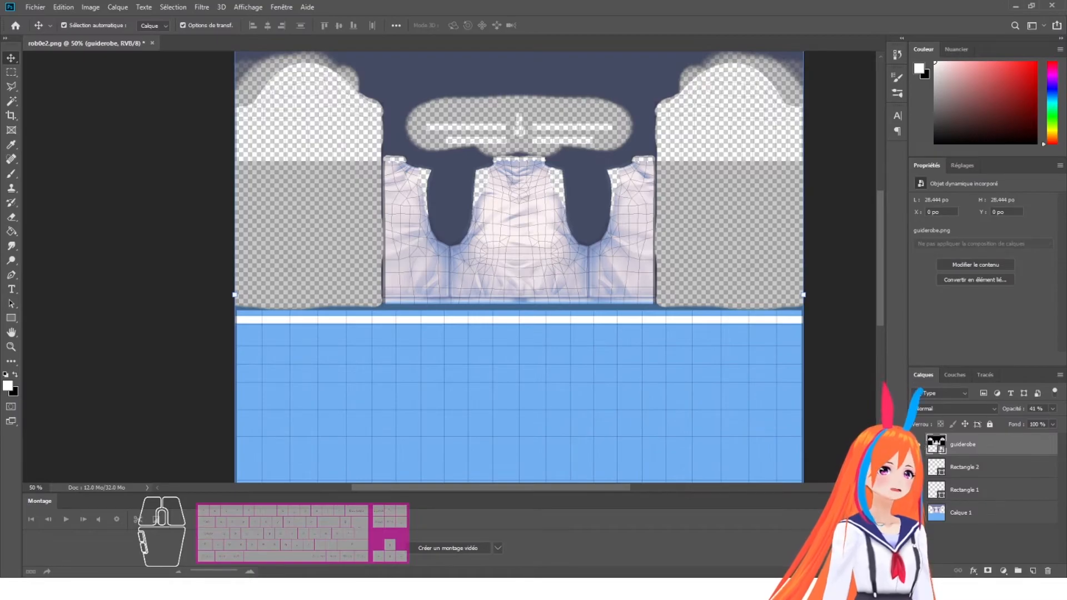
Step: Switch to Photoshop, hide the guiderobe layer, and check the skirt texture with its two white bands
{"action": "left_click", "coordinate": [917, 444]}
{"action": "scroll", "coordinate": [672, 326], "scroll_direction": "down", "scroll_amount": 5}
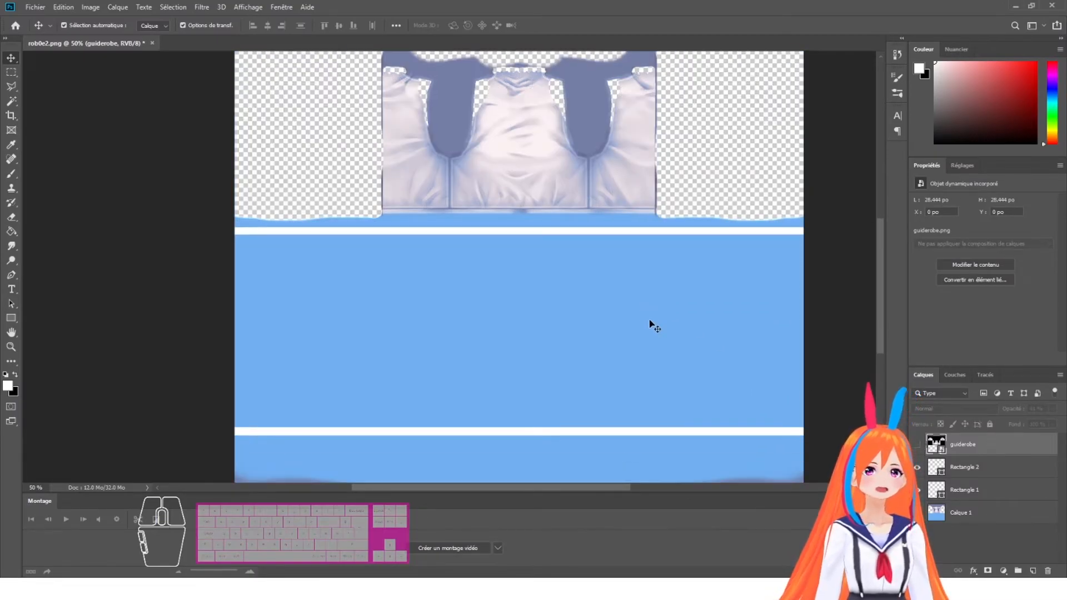
{"action": "scroll", "coordinate": [666, 332], "scroll_direction": "up", "scroll_amount": 4}
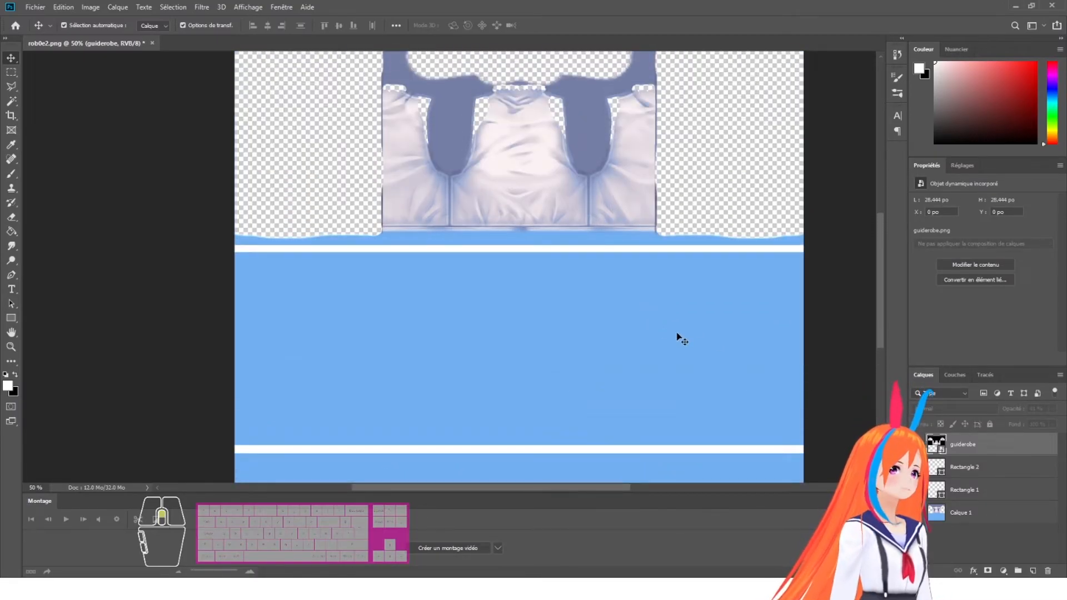
{"action": "scroll", "coordinate": [671, 340], "scroll_direction": "down", "scroll_amount": 3}
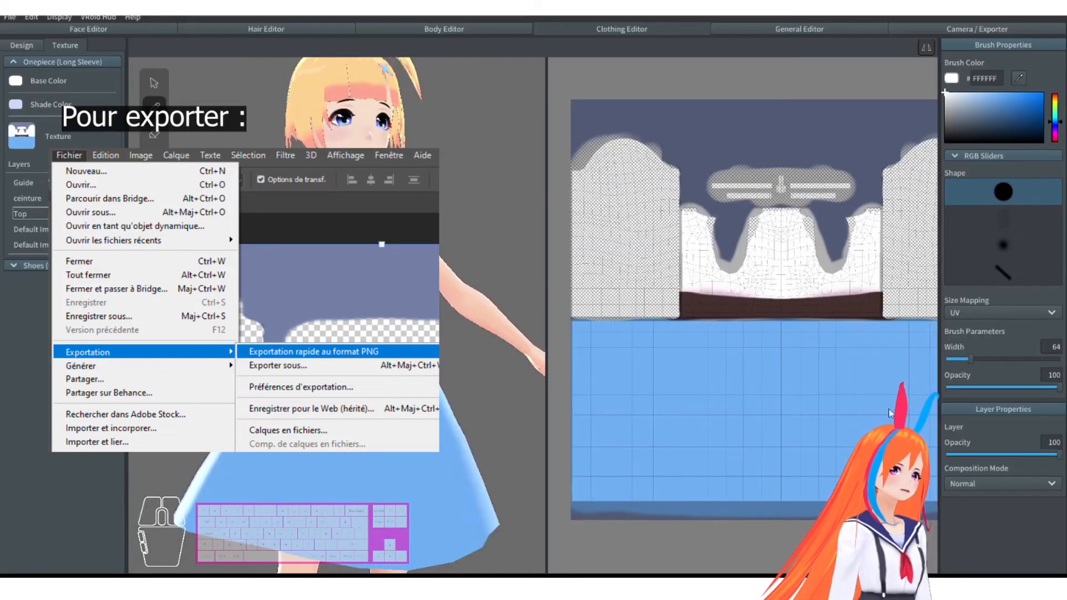
Step: Return to VRoid Studio, import the exported banded texture into the visible Default Image layer, and inspect the outfit from front and back
{"action": "right_click_drag", "start_coordinate": [446, 256], "coordinate": [411, 261]}
{"action": "right_click_drag", "start_coordinate": [323, 320], "coordinate": [499, 310]}
{"action": "scroll", "coordinate": [379, 311], "scroll_direction": "down", "scroll_amount": 2}
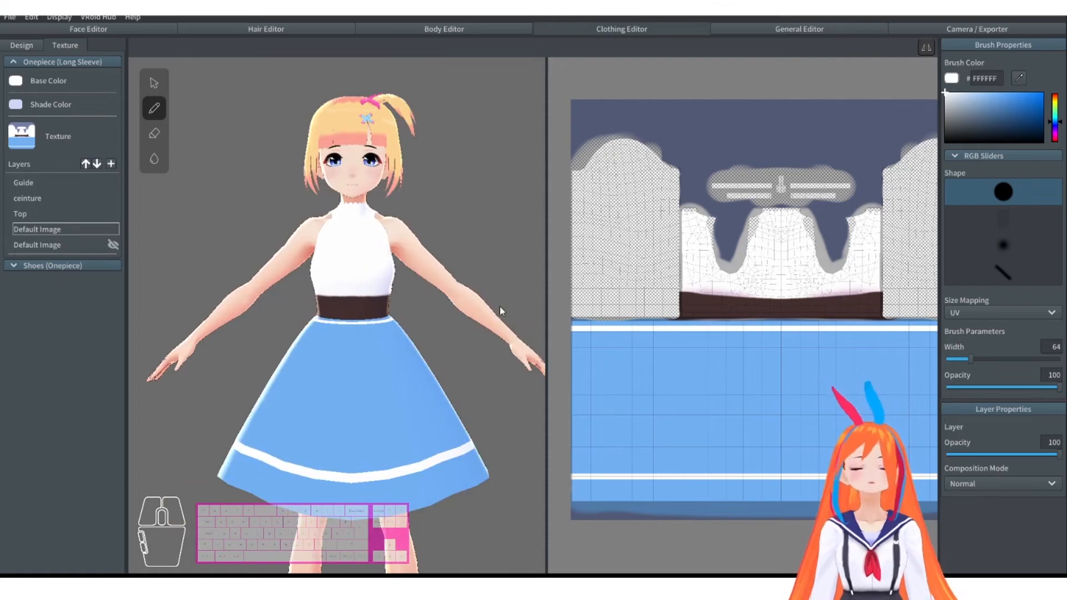
{"action": "right_click_drag", "start_coordinate": [402, 262], "coordinate": [409, 304]}
{"action": "scroll", "coordinate": [410, 304], "scroll_direction": "up", "scroll_amount": 3}
{"action": "scroll", "coordinate": [411, 310], "scroll_direction": "up", "scroll_amount": 3}
{"action": "right_click_drag", "start_coordinate": [299, 281], "coordinate": [403, 280]}
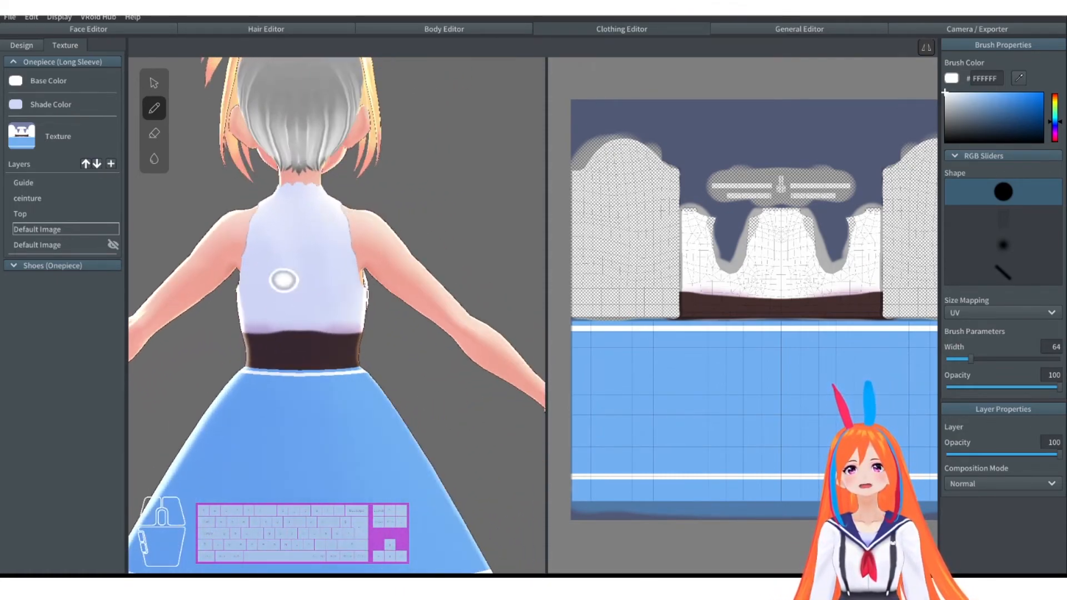
Step: Erase part of the belt's upper edge at the back on the ceinture layer
{"action": "scroll", "coordinate": [282, 280], "scroll_direction": "up", "scroll_amount": 2}
{"action": "left_click", "coordinate": [110, 197]}
{"action": "left_click", "coordinate": [154, 134]}
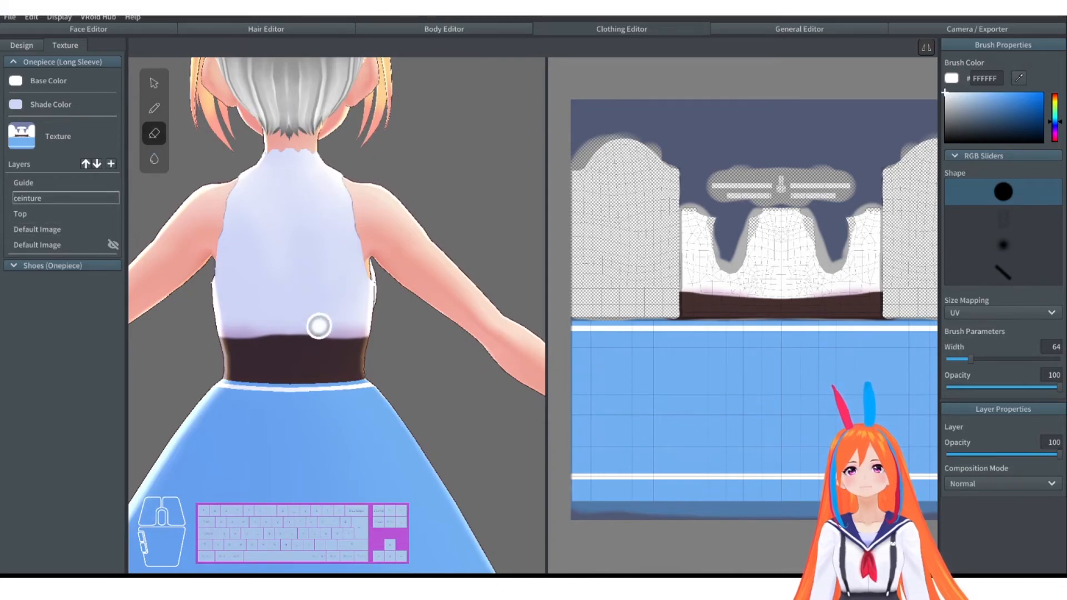
{"action": "mouse_move", "coordinate": [307, 320]}
{"action": "left_mouse_down"}
{"action": "mouse_move", "coordinate": [250, 317]}
{"action": "mouse_move", "coordinate": [298, 326]}
{"action": "mouse_move", "coordinate": [341, 316]}
{"action": "left_mouse_up"}
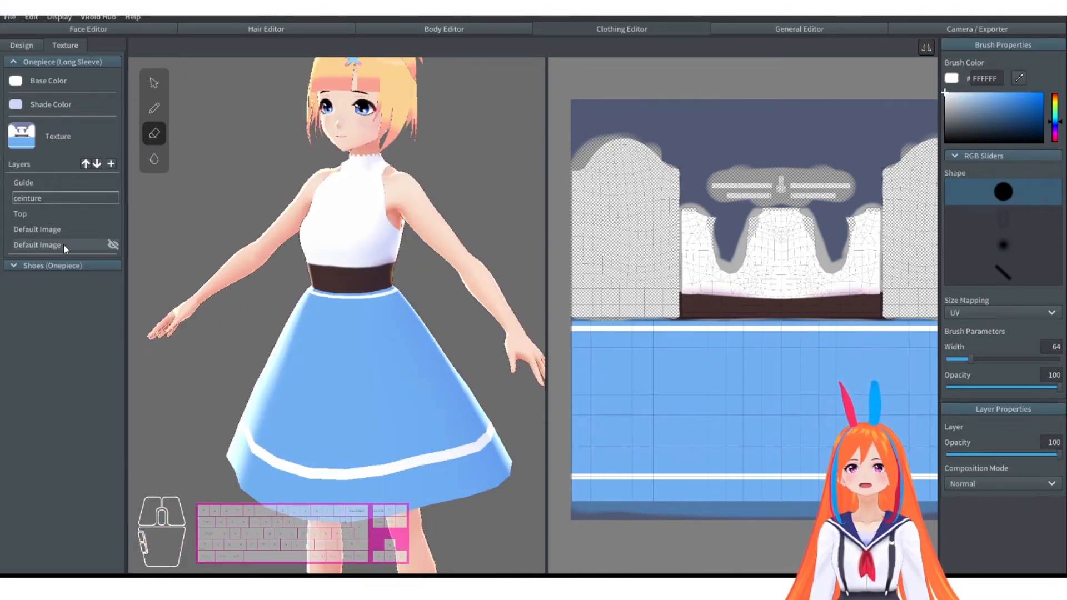
Step: Show the hidden bottom Default Image layer and inspect its sleeves and waist bow on the model
{"action": "right_click", "coordinate": [63, 244]}
{"action": "right_click_drag", "start_coordinate": [261, 216], "coordinate": [448, 216]}
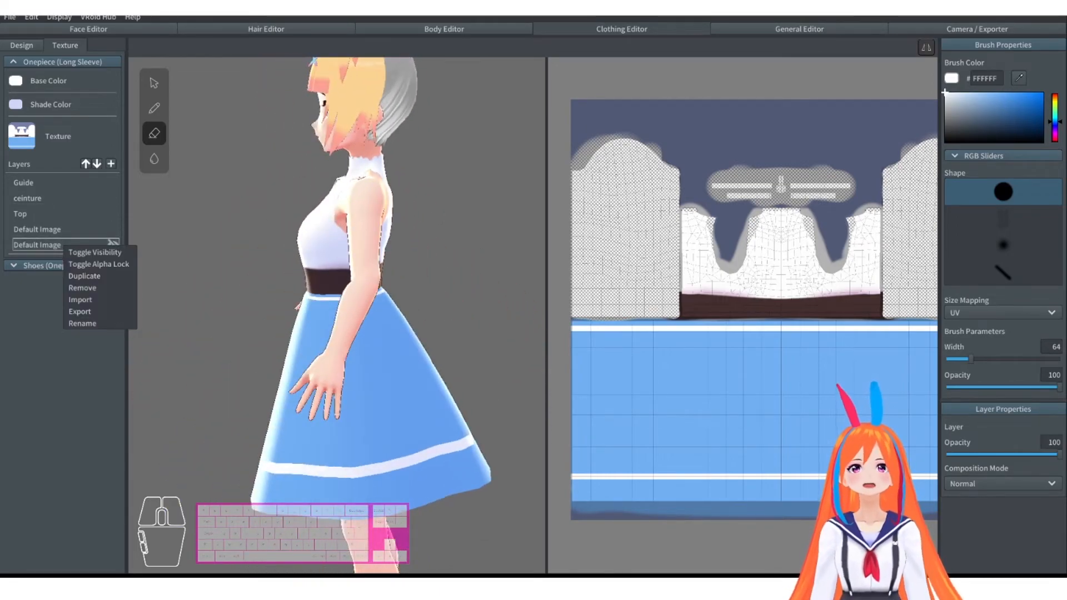
{"action": "left_click", "coordinate": [87, 253]}
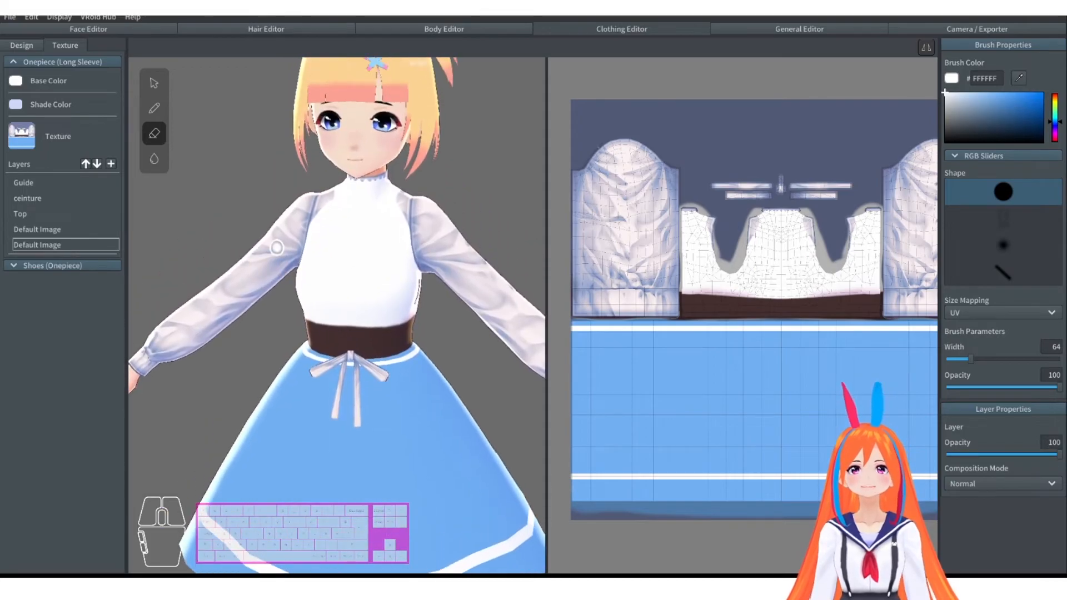
{"action": "scroll", "coordinate": [246, 239], "scroll_direction": "up", "scroll_amount": 2}
{"action": "middle_click_drag", "start_coordinate": [246, 240], "coordinate": [255, 270]}
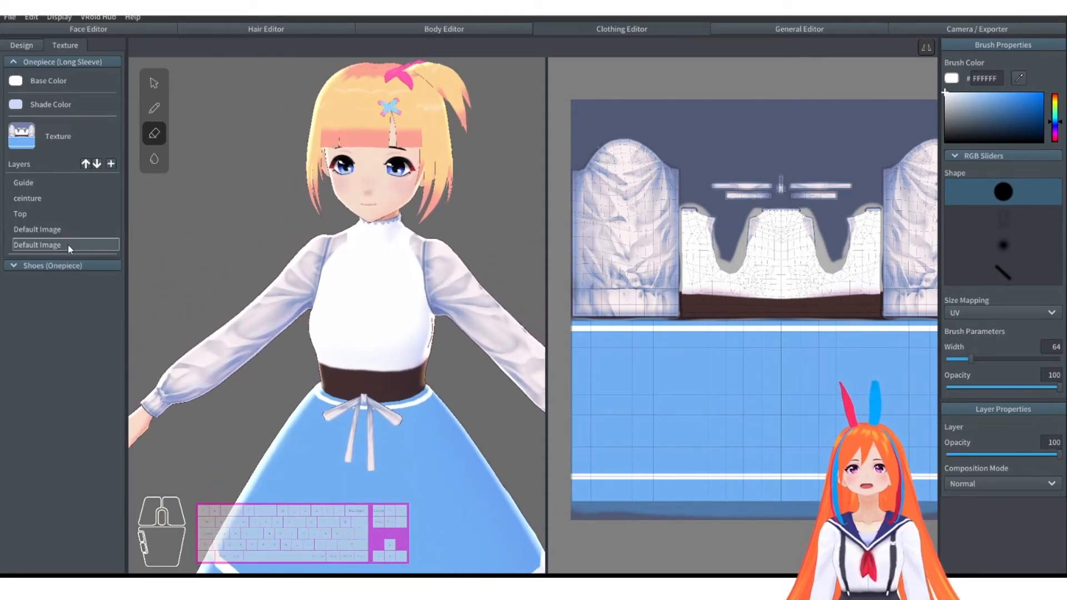
{"action": "scroll", "coordinate": [374, 315], "scroll_direction": "down", "scroll_amount": 1}
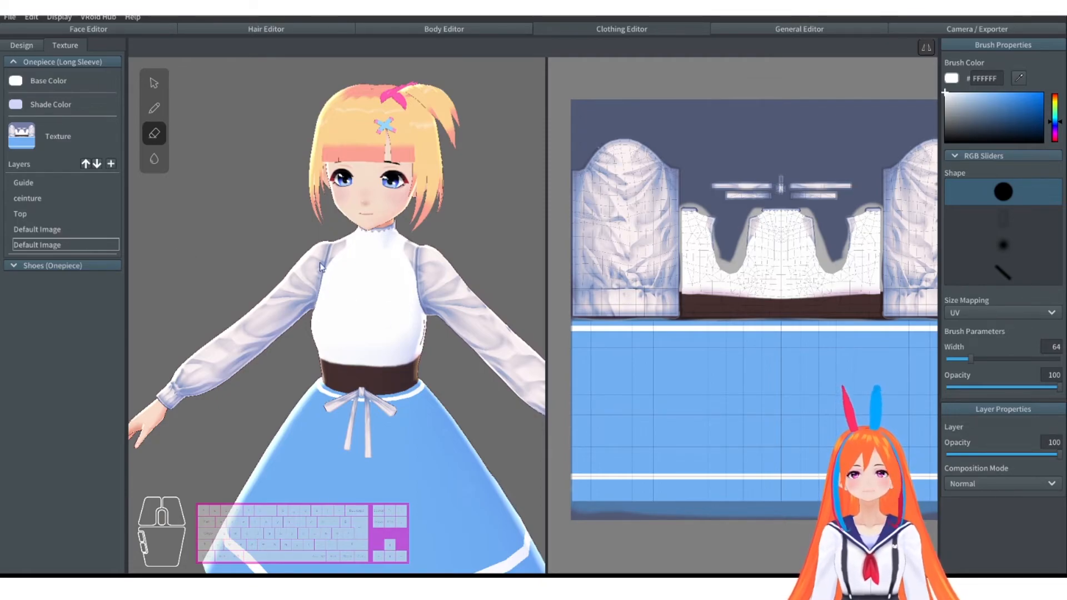
Step: Duplicate the bottom Default Image layer, hide the lower copy, and select the upper copy for editing
{"action": "left_click", "coordinate": [991, 482]}
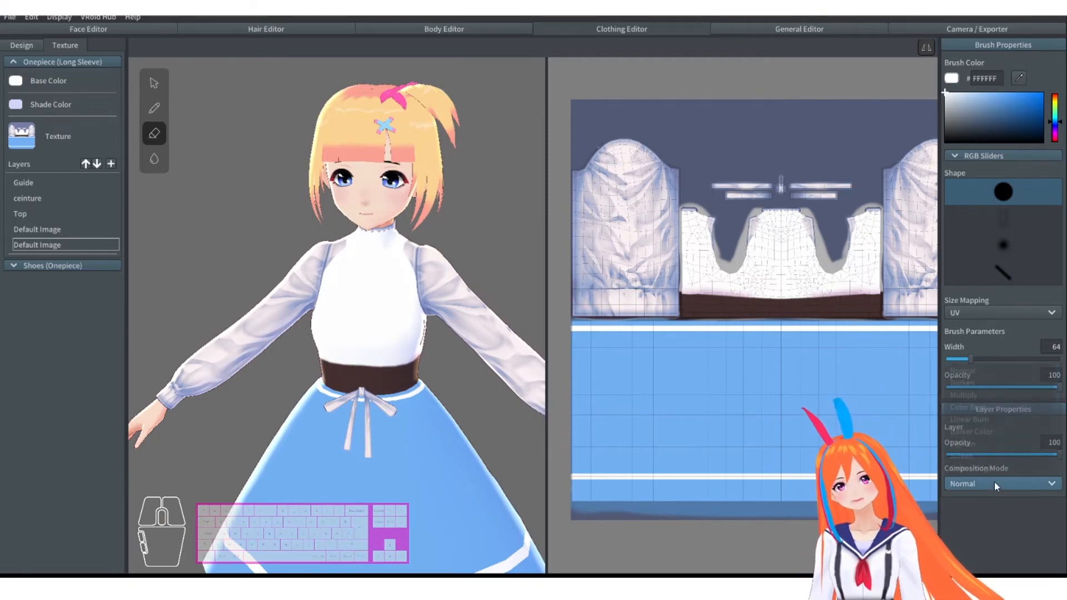
{"action": "right_click", "coordinate": [67, 249]}
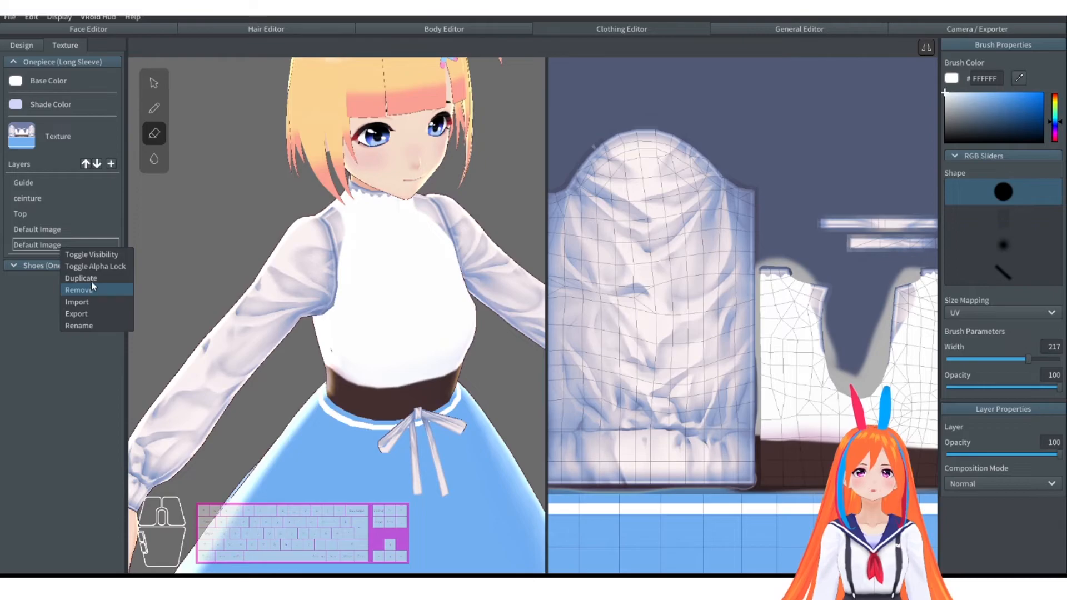
{"action": "left_click", "coordinate": [84, 278]}
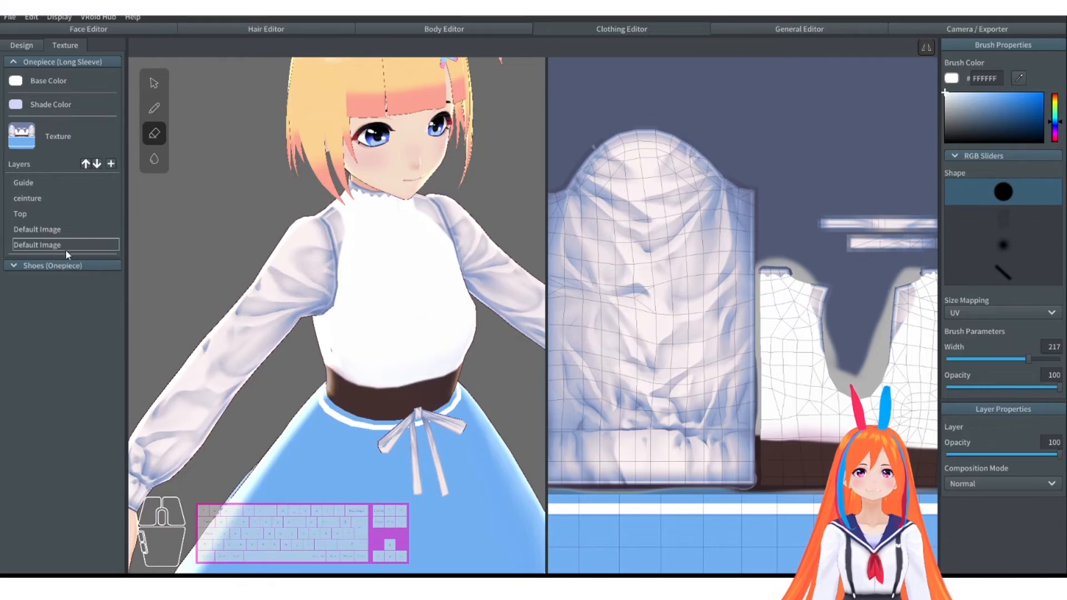
{"action": "right_click", "coordinate": [59, 260]}
{"action": "left_click", "coordinate": [84, 267]}
{"action": "left_click", "coordinate": [54, 246]}
Step: Erase the sleeve fabric along its outline on the duplicated Default Image layer
{"action": "mouse_move", "coordinate": [658, 183]}
{"action": "left_mouse_down"}
{"action": "mouse_move", "coordinate": [653, 167]}
{"action": "mouse_move", "coordinate": [578, 261]}
{"action": "mouse_move", "coordinate": [575, 281]}
{"action": "mouse_move", "coordinate": [664, 458]}
{"action": "left_mouse_up"}
{"action": "mouse_move", "coordinate": [665, 470]}
{"action": "left_mouse_down"}
{"action": "mouse_move", "coordinate": [540, 478]}
{"action": "mouse_move", "coordinate": [743, 371]}
{"action": "mouse_move", "coordinate": [720, 176]}
{"action": "left_mouse_up"}
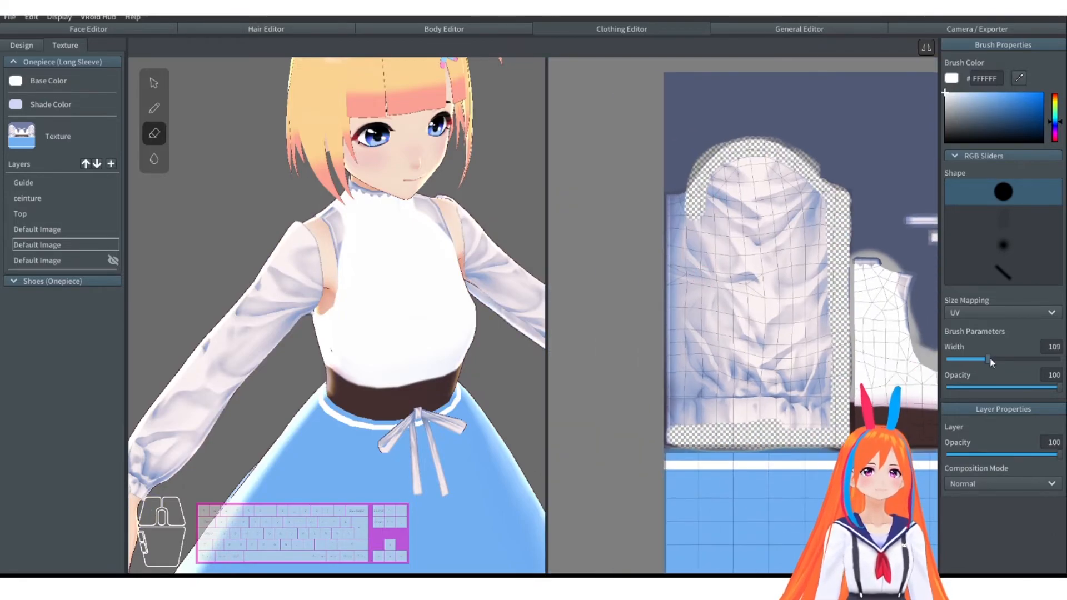
{"action": "mouse_move", "coordinate": [722, 177]}
{"action": "left_mouse_down"}
{"action": "mouse_move", "coordinate": [672, 389]}
{"action": "mouse_move", "coordinate": [746, 171]}
{"action": "mouse_move", "coordinate": [669, 428]}
{"action": "left_mouse_up"}
{"action": "mouse_move", "coordinate": [500, 334]}
{"action": "right_mouse_down"}
{"action": "mouse_move", "coordinate": [350, 288]}
{"action": "mouse_move", "coordinate": [493, 424]}
{"action": "right_mouse_up"}
{"action": "left_click_drag", "start_coordinate": [672, 186], "coordinate": [767, 161]}
{"action": "scroll", "coordinate": [777, 214], "scroll_direction": "up", "scroll_amount": 5}
{"action": "middle_click_drag", "start_coordinate": [889, 234], "coordinate": [589, 236]}
Step: Reduce the eraser width and erase the narrow areas around the bodice on the duplicated Default Image layer
{"action": "left_click_drag", "start_coordinate": [991, 359], "coordinate": [957, 359]}
{"action": "left_click_drag", "start_coordinate": [690, 334], "coordinate": [739, 338]}
{"action": "mouse_move", "coordinate": [817, 422]}
{"action": "left_mouse_down"}
{"action": "mouse_move", "coordinate": [821, 372]}
{"action": "mouse_move", "coordinate": [821, 463]}
{"action": "left_mouse_up"}
{"action": "mouse_move", "coordinate": [824, 483]}
{"action": "left_mouse_down", "text": "shift"}
{"action": "mouse_move", "coordinate": [771, 400]}
{"action": "mouse_move", "coordinate": [773, 432]}
{"action": "left_mouse_up", "text": "shift"}
{"action": "left_click_drag", "start_coordinate": [823, 368], "coordinate": [658, 398], "text": "shift"}
{"action": "mouse_move", "coordinate": [771, 447]}
{"action": "left_mouse_down"}
{"action": "mouse_move", "coordinate": [778, 334]}
{"action": "mouse_move", "coordinate": [726, 360]}
{"action": "left_mouse_up"}
{"action": "left_click_drag", "start_coordinate": [731, 308], "coordinate": [831, 311]}
Step: Set the eraser width to 124 and clear the remaining sleeve and bow fabric from the duplicated Default Image layer
{"action": "scroll", "coordinate": [822, 289], "scroll_direction": "down", "scroll_amount": 3}
{"action": "left_click_drag", "start_coordinate": [957, 359], "coordinate": [993, 359]}
{"action": "left_click_drag", "start_coordinate": [742, 395], "coordinate": [663, 415]}
{"action": "left_click_drag", "start_coordinate": [789, 403], "coordinate": [681, 397]}
{"action": "scroll", "coordinate": [723, 389], "scroll_direction": "down", "scroll_amount": 4}
{"action": "left_click_drag", "start_coordinate": [916, 455], "coordinate": [757, 292], "text": "shift"}
{"action": "left_click_drag", "start_coordinate": [715, 369], "coordinate": [919, 244], "text": "shift"}
{"action": "left_click_drag", "start_coordinate": [568, 189], "coordinate": [661, 180], "text": "shift"}
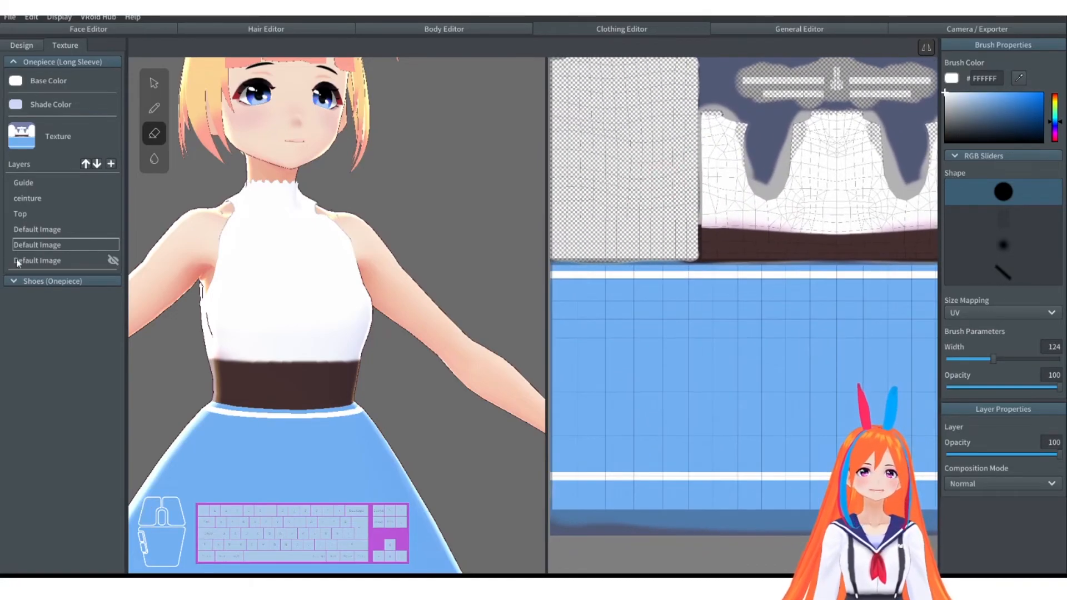
Step: Rename the Default Image layer directly below Top as bottom
{"action": "scroll", "coordinate": [385, 291], "scroll_direction": "down", "scroll_amount": 5}
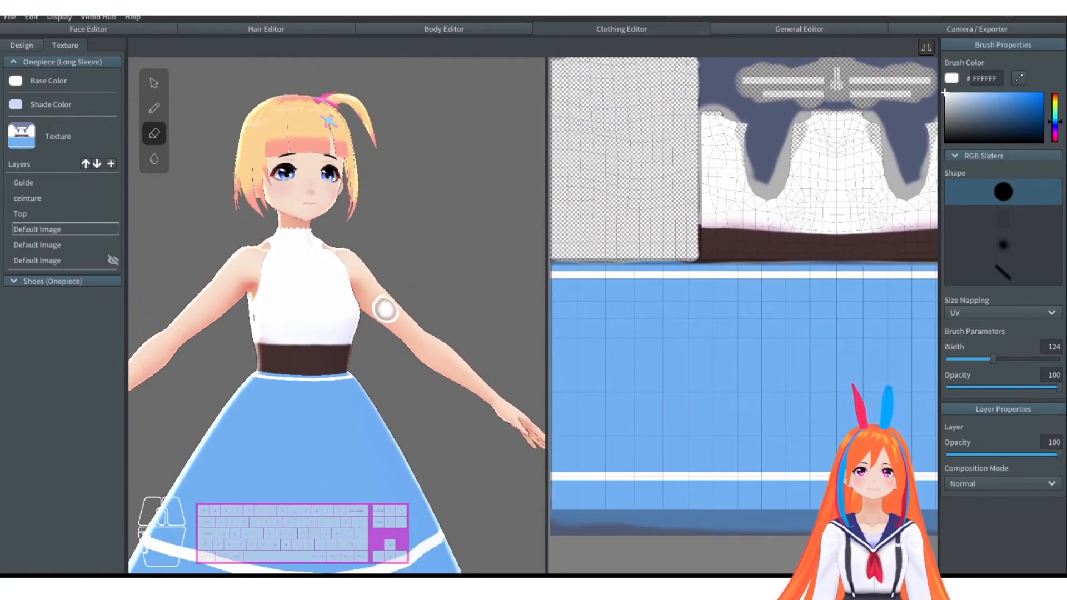
{"action": "left_click", "coordinate": [36, 229]}
{"action": "right_click", "coordinate": [35, 231]}
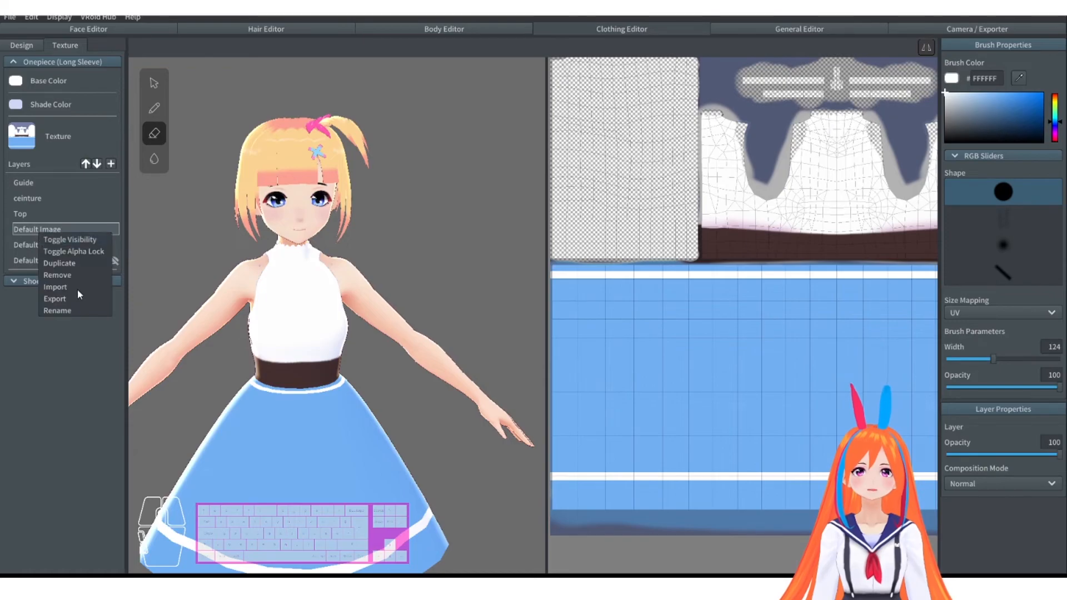
{"action": "left_click", "coordinate": [66, 309]}
{"action": "left_click", "coordinate": [510, 293]}
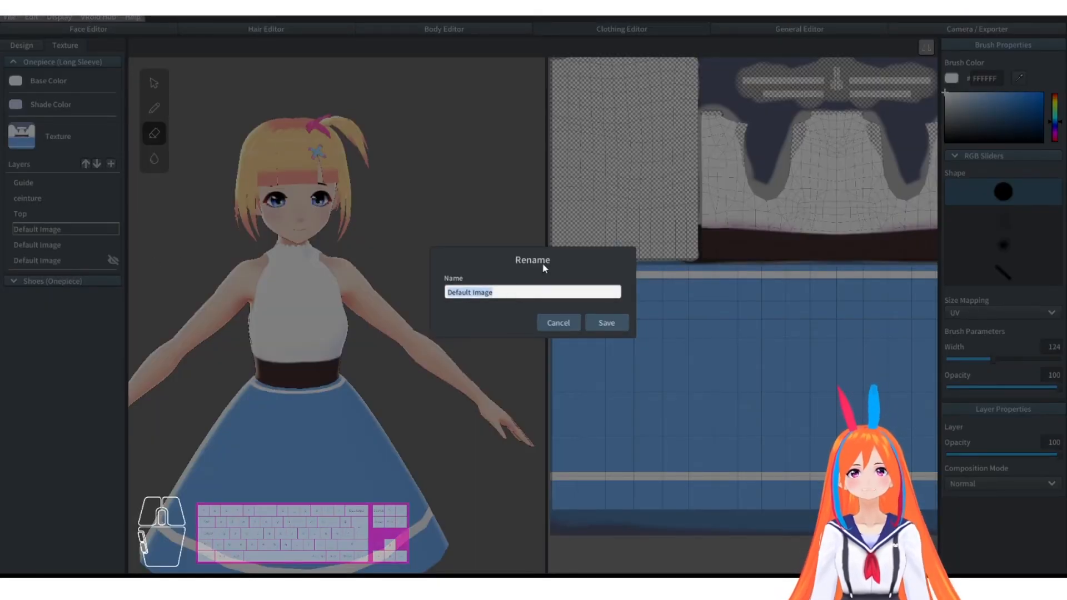
{"action": "type", "text": "bottom"}
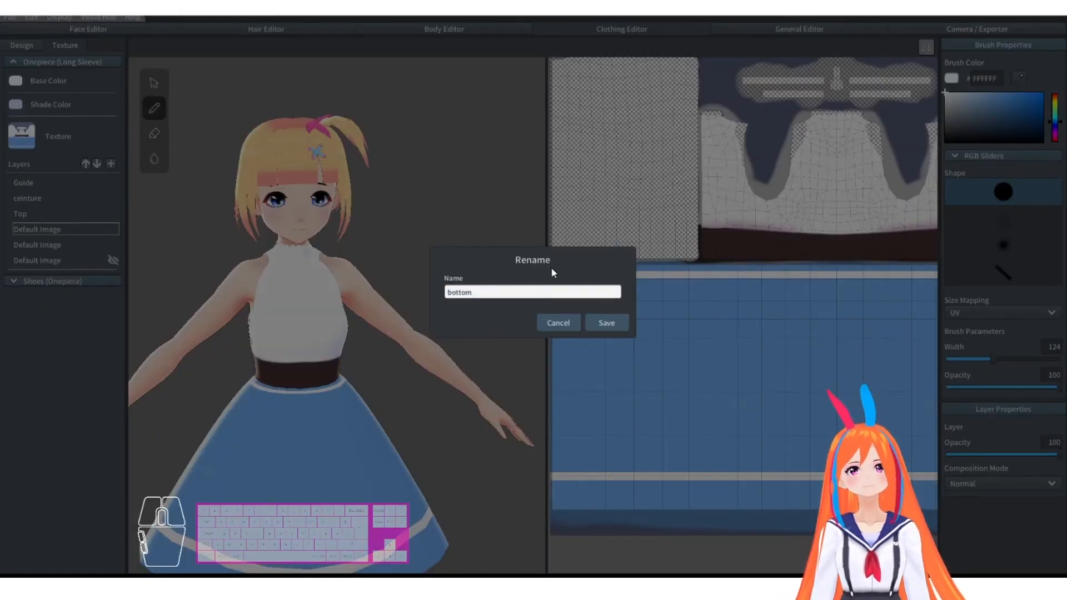
{"action": "left_click", "coordinate": [602, 327]}
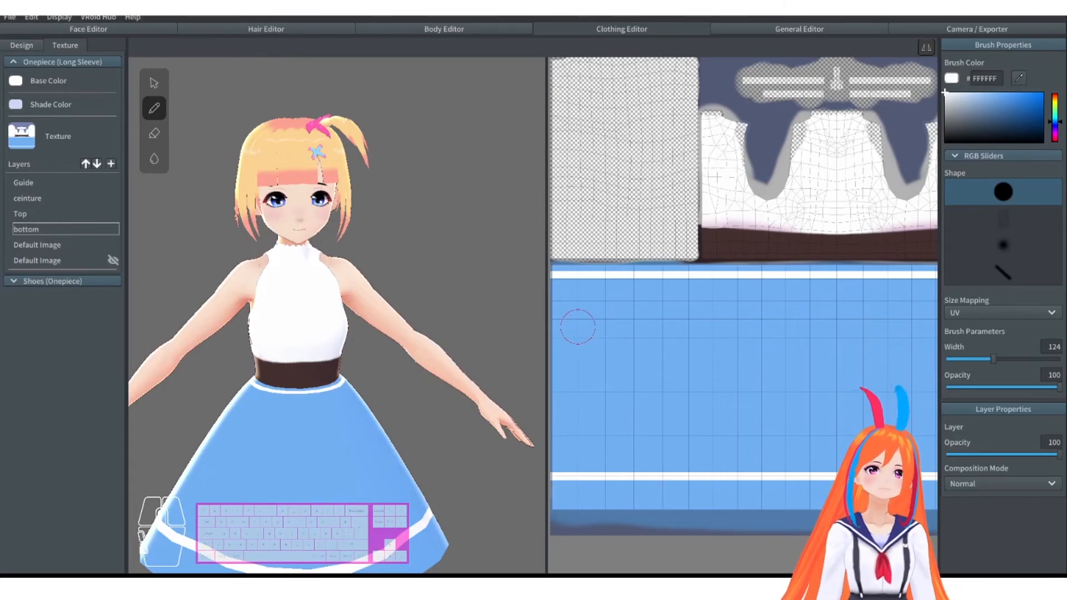
Step: Set the bottom layer's composition mode to Darken and check the skirt's fabric shading on the model
{"action": "scroll", "coordinate": [302, 333], "scroll_direction": "up", "scroll_amount": 5}
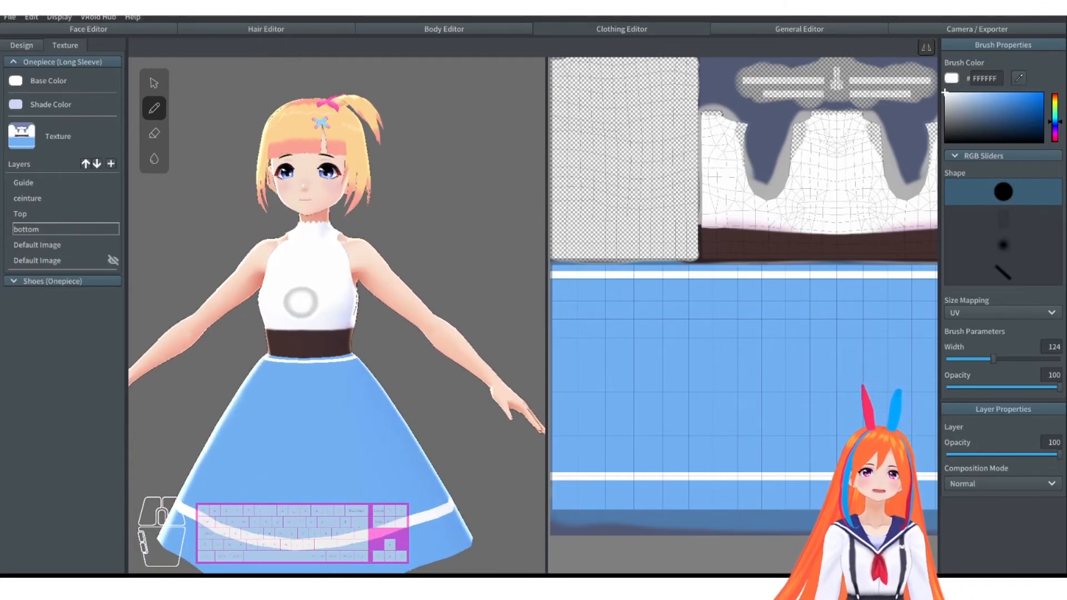
{"action": "left_click", "coordinate": [1016, 485]}
{"action": "left_click", "coordinate": [974, 385]}
{"action": "right_click_drag", "start_coordinate": [353, 349], "coordinate": [467, 355]}
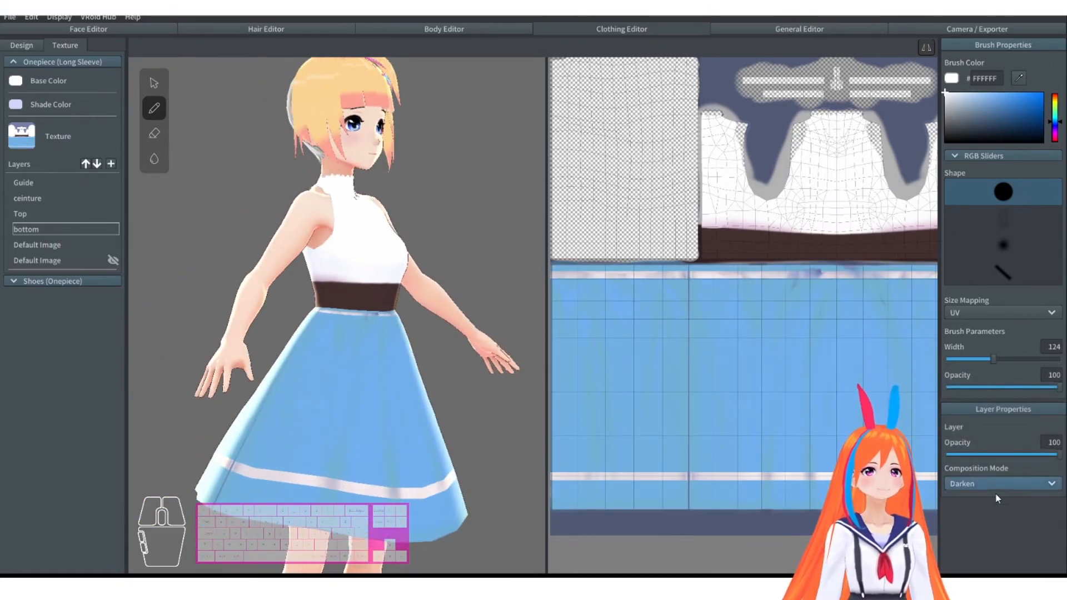
Step: Try the Color Burn, Darker Color, Screen, Soft Light and Linear Light composition modes on the bottom layer
{"action": "left_click", "coordinate": [980, 484]}
{"action": "left_click", "coordinate": [975, 400]}
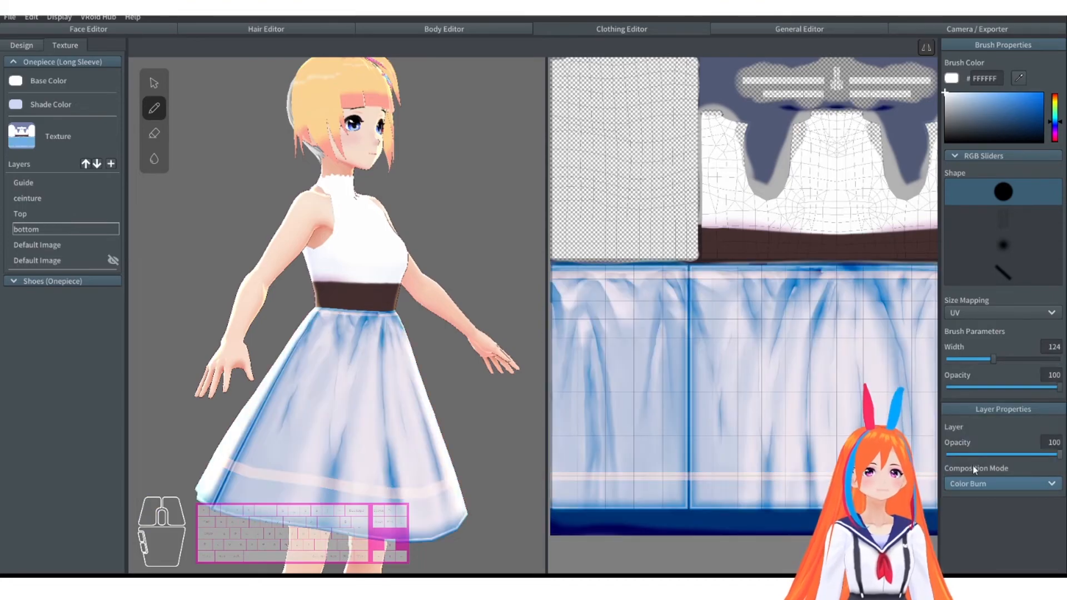
{"action": "mouse_move", "coordinate": [389, 352]}
{"action": "right_mouse_down"}
{"action": "mouse_move", "coordinate": [334, 352]}
{"action": "mouse_move", "coordinate": [245, 393]}
{"action": "right_mouse_up"}
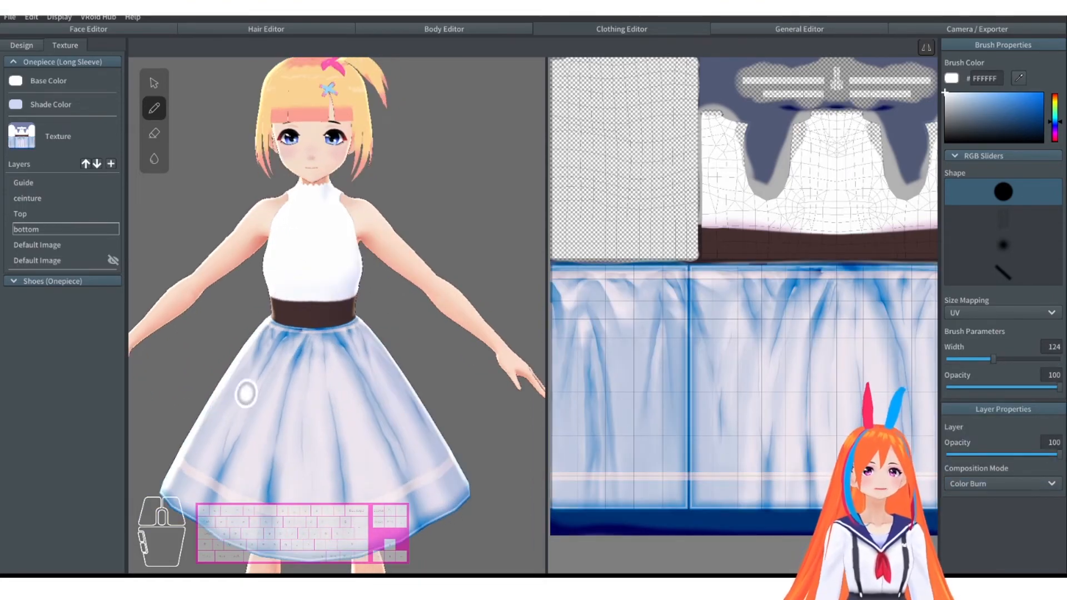
{"action": "left_click", "coordinate": [1012, 483]}
{"action": "left_click", "coordinate": [968, 436]}
{"action": "left_click", "coordinate": [985, 481]}
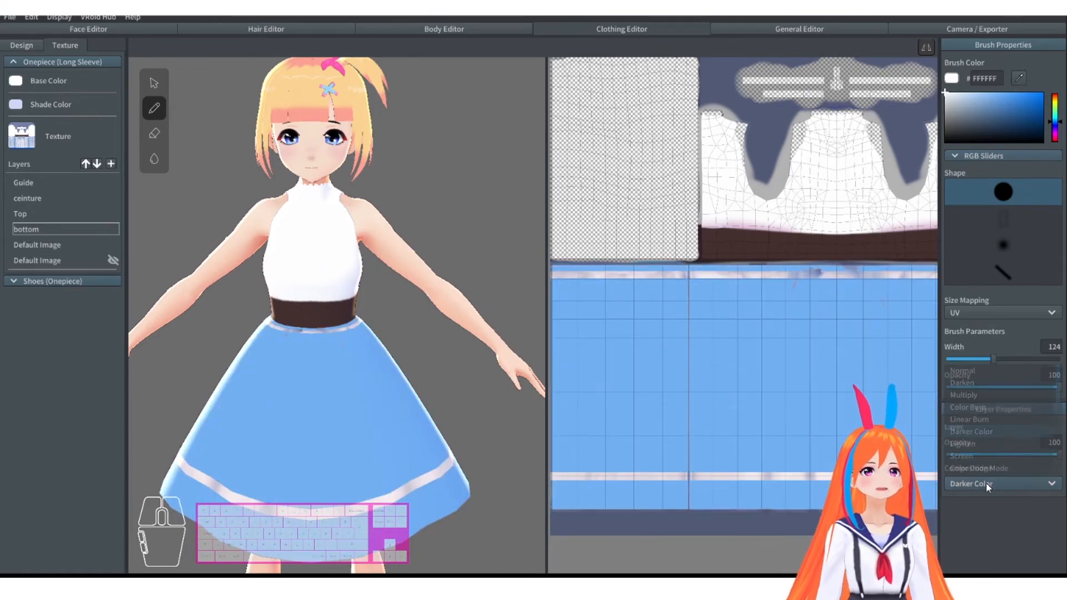
{"action": "left_click", "coordinate": [980, 452]}
{"action": "left_click", "coordinate": [992, 485]}
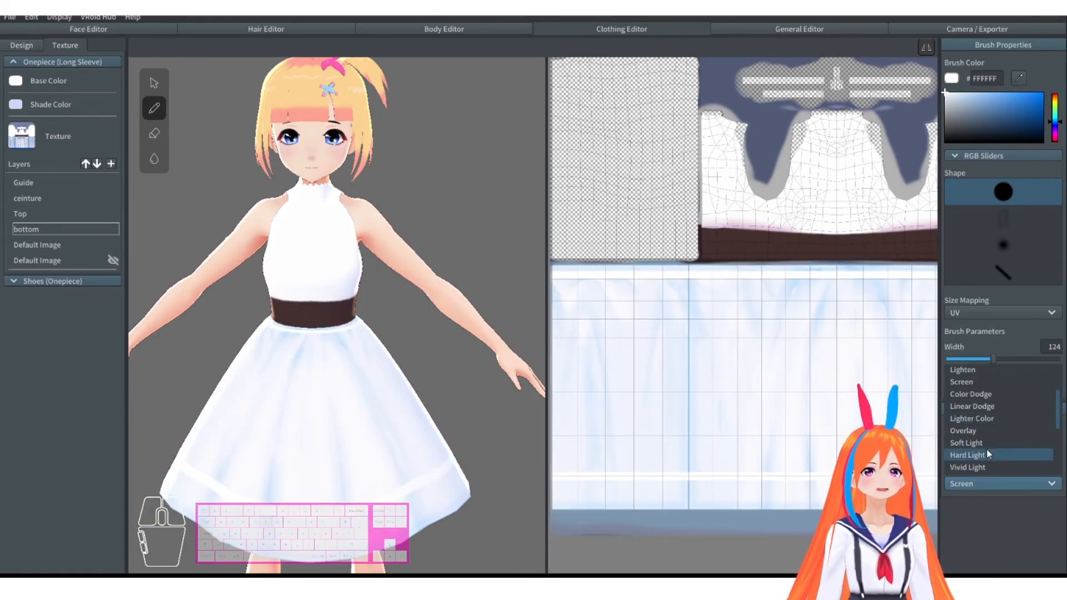
{"action": "left_click", "coordinate": [980, 443]}
{"action": "left_click", "coordinate": [995, 481]}
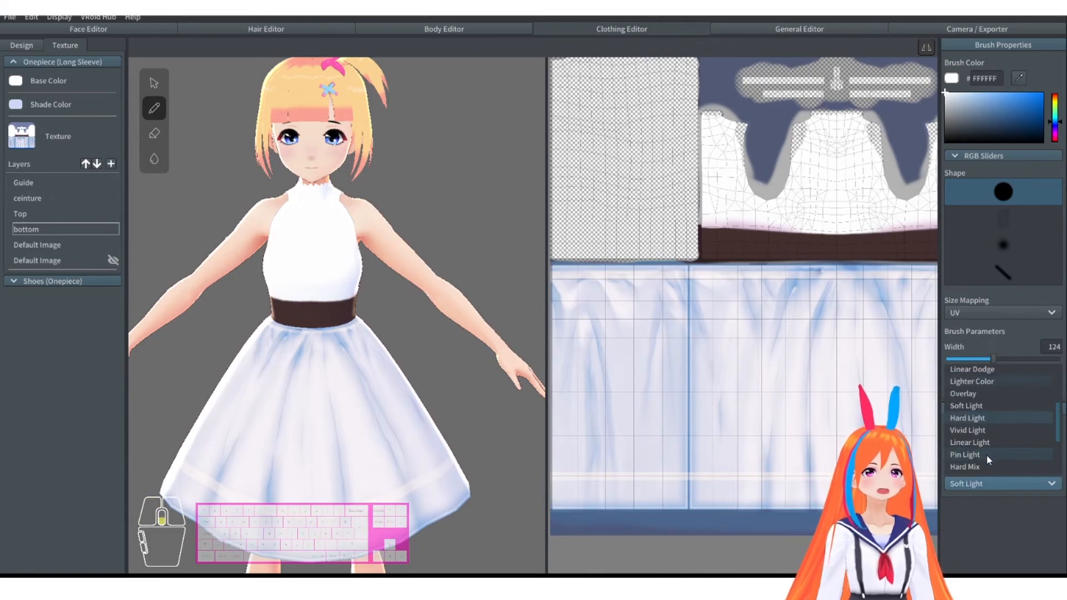
{"action": "left_click", "coordinate": [975, 443]}
Step: Set the bottom layer's composition mode to Linear Burn and check the skirt's shading on the model
{"action": "left_click", "coordinate": [986, 481]}
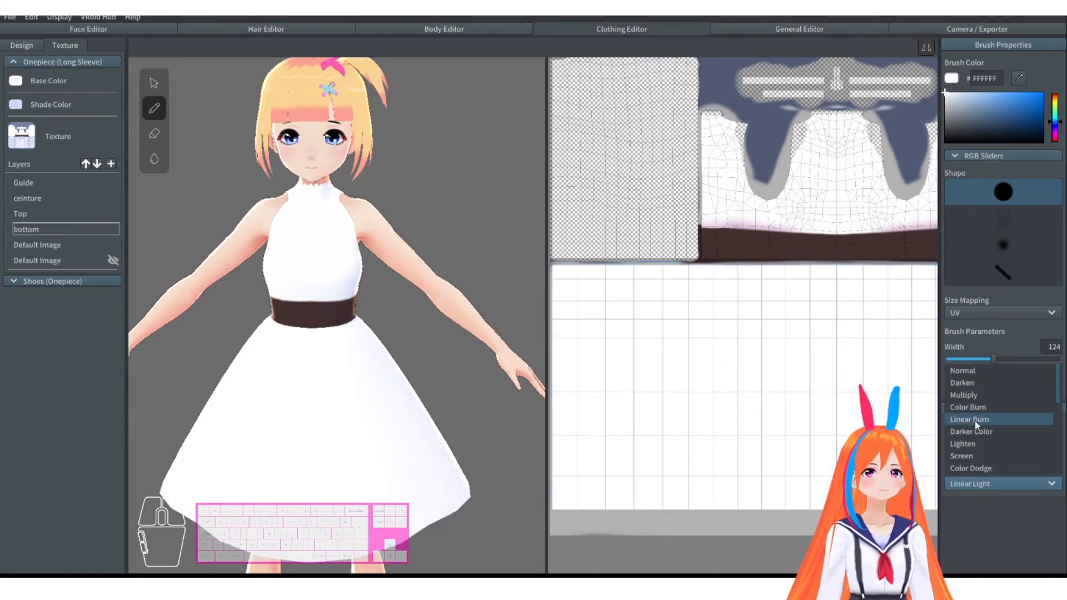
{"action": "left_click", "coordinate": [974, 420]}
{"action": "right_click_drag", "start_coordinate": [391, 297], "coordinate": [314, 314]}
{"action": "scroll", "coordinate": [445, 342], "scroll_direction": "up", "scroll_amount": 2}
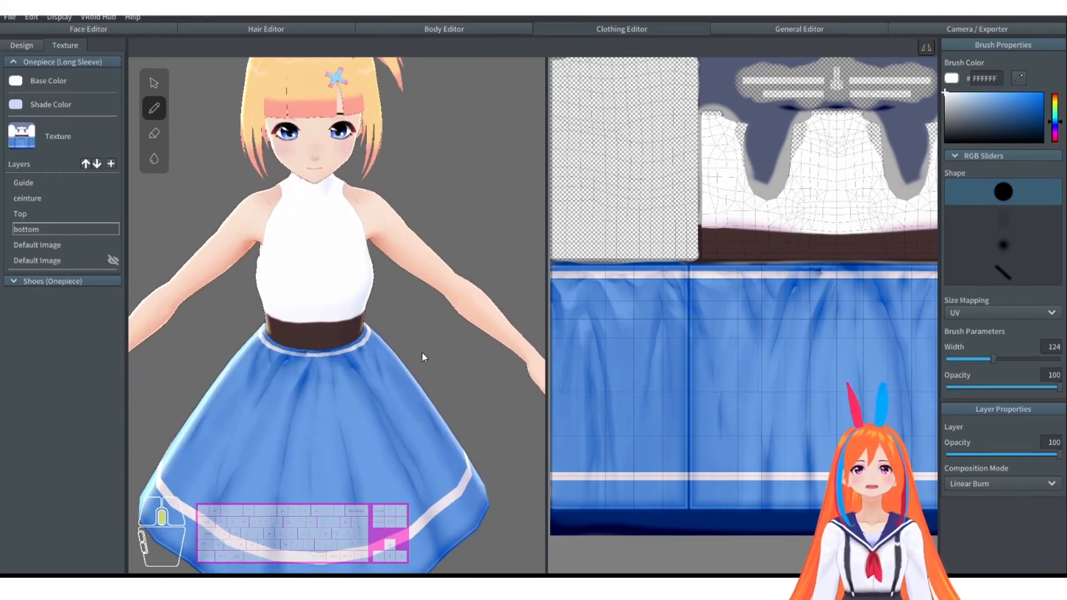
{"action": "middle_click_drag", "start_coordinate": [422, 352], "coordinate": [457, 287]}
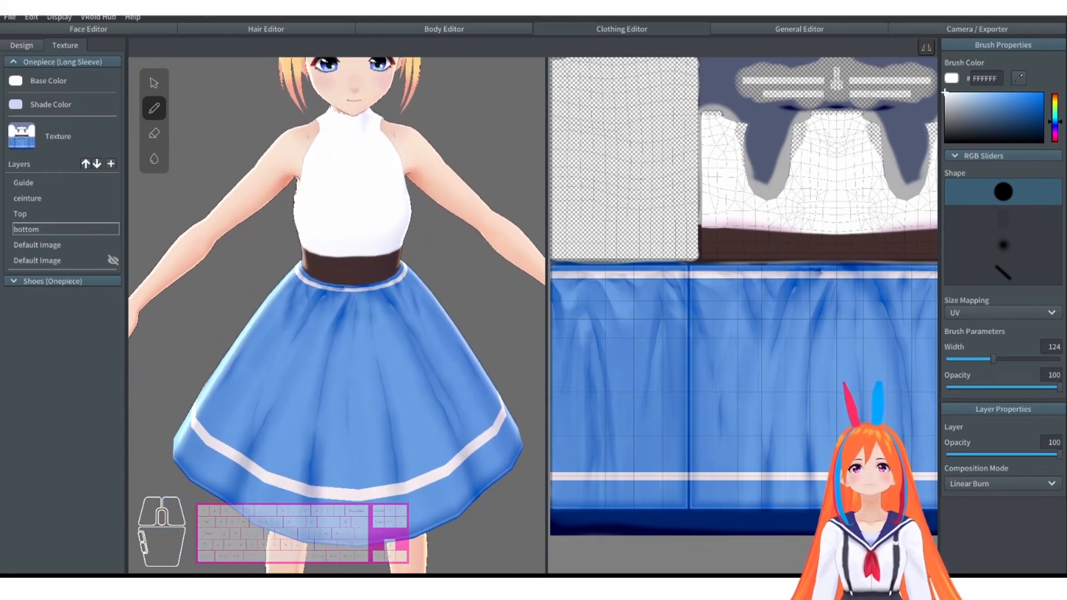
{"action": "left_click", "coordinate": [996, 484]}
{"action": "left_click", "coordinate": [997, 484]}
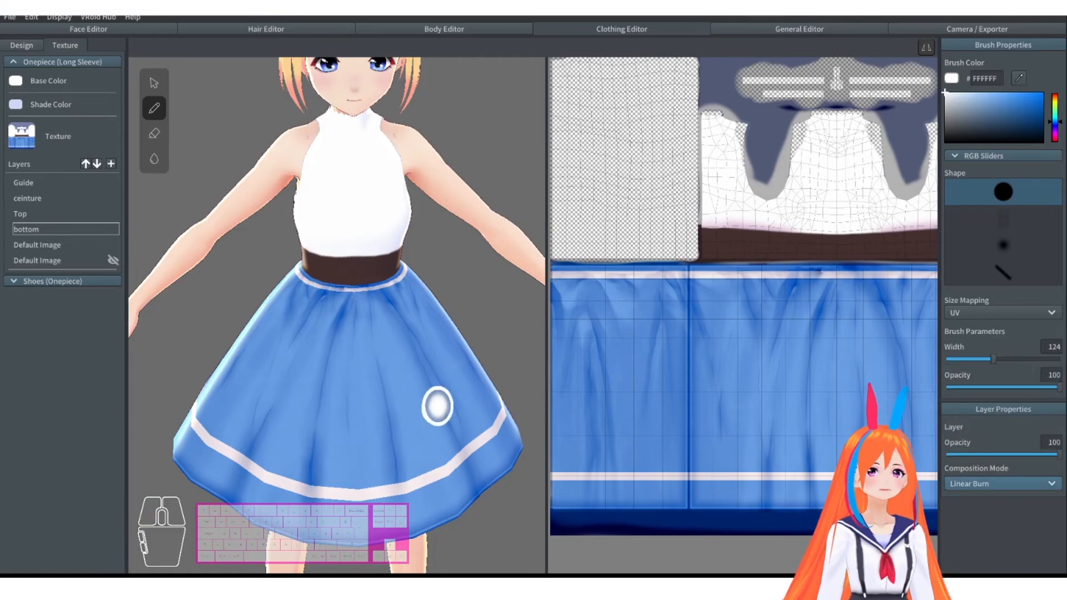
{"action": "right_click_drag", "start_coordinate": [406, 346], "coordinate": [421, 342]}
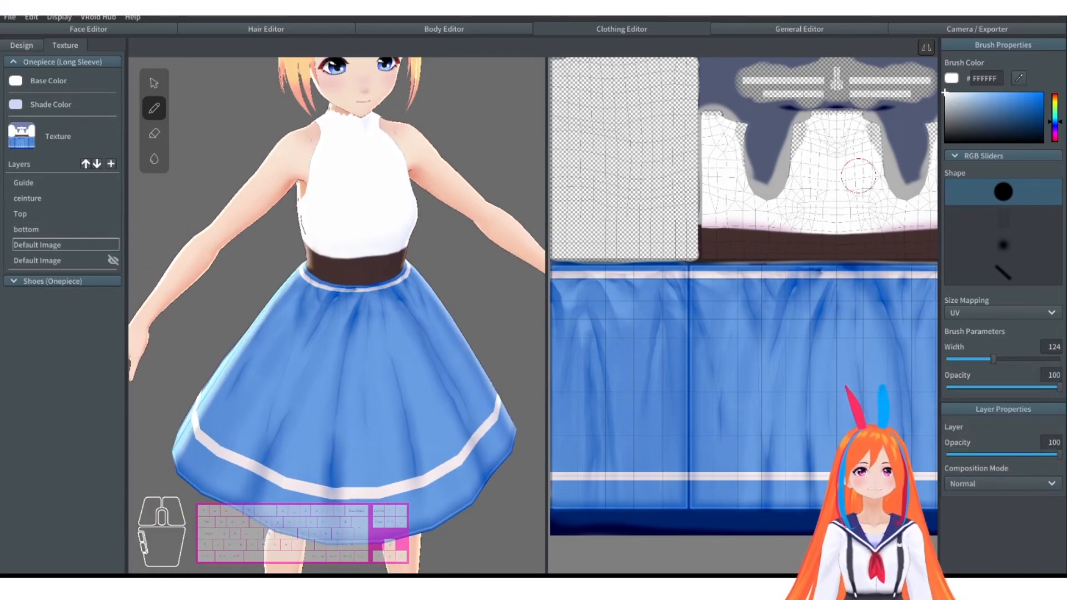
{"action": "right_click_drag", "start_coordinate": [408, 336], "coordinate": [370, 327]}
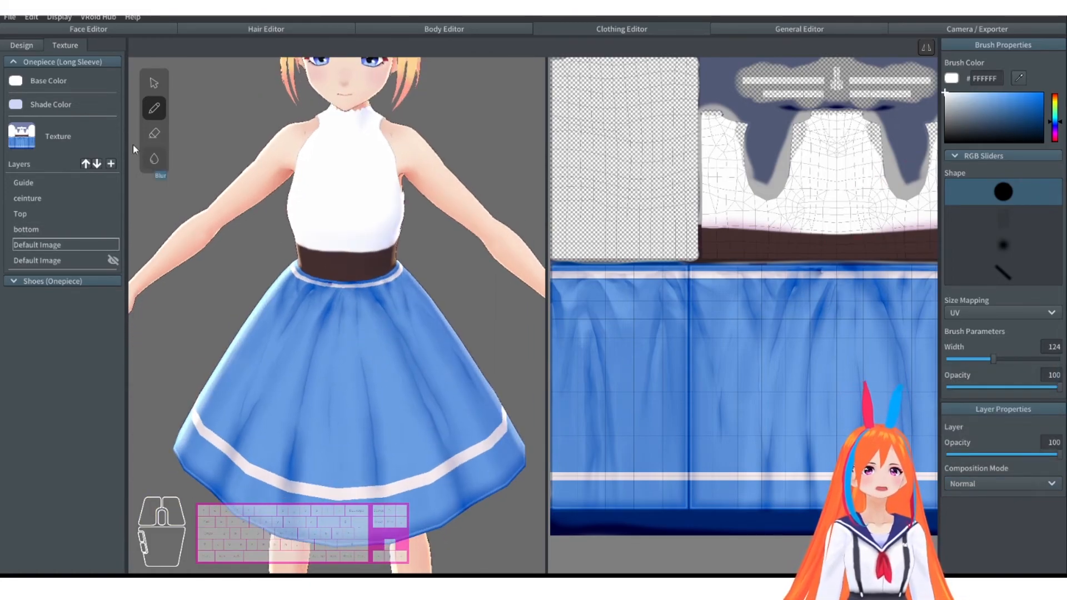
Step: Choose the soft round brush and sample the skirt's off-white (#F3EAED) with the bottom layer temporarily hidden
{"action": "left_click", "coordinate": [1005, 248]}
{"action": "mouse_move", "coordinate": [667, 384]}
{"action": "left_mouse_down"}
{"action": "mouse_move", "coordinate": [676, 382]}
{"action": "mouse_move", "coordinate": [679, 408]}
{"action": "mouse_move", "coordinate": [693, 371]}
{"action": "left_mouse_up"}
{"action": "key", "text": "ctrl+z"}
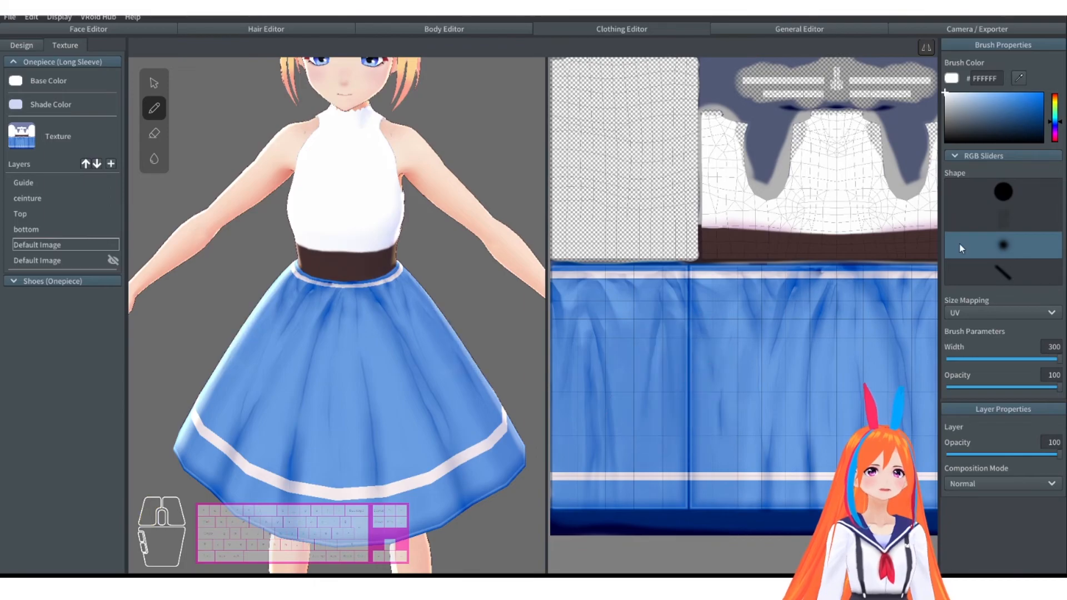
{"action": "right_click", "coordinate": [32, 234]}
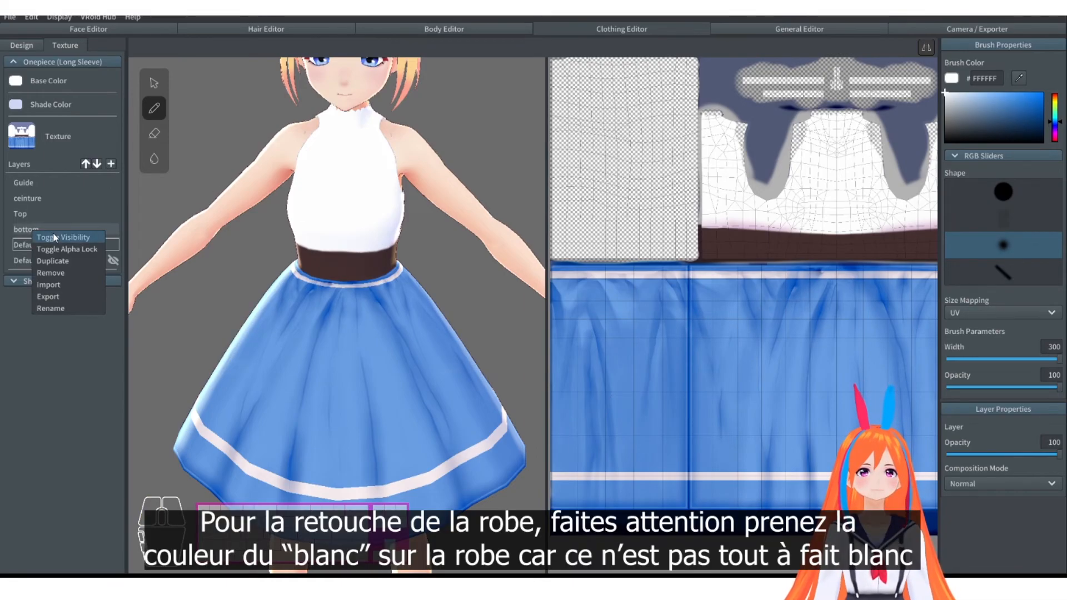
{"action": "left_click", "coordinate": [52, 235]}
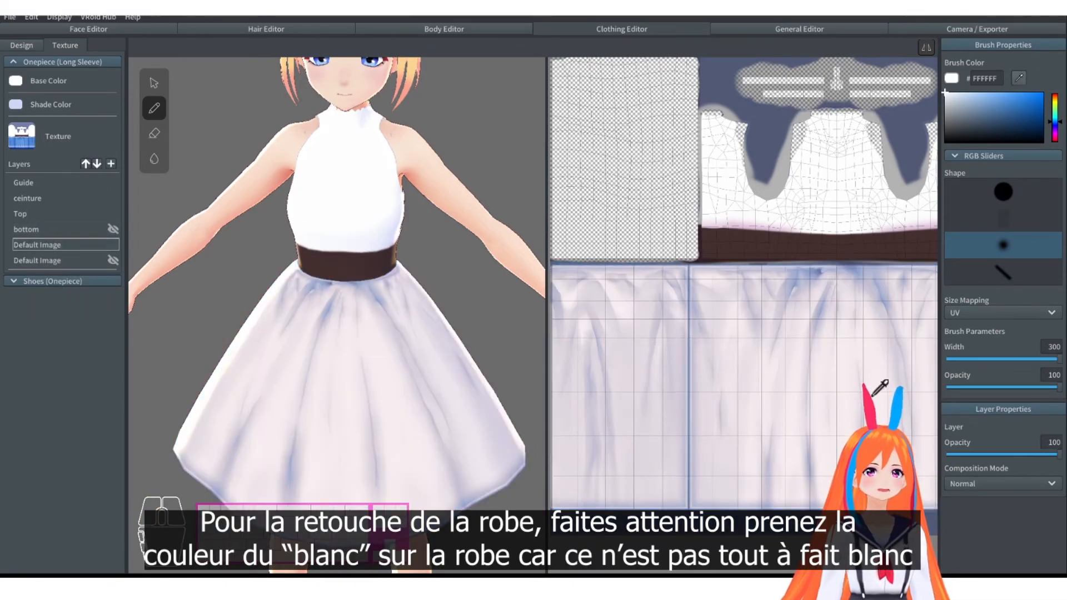
{"action": "left_click", "coordinate": [852, 384]}
{"action": "right_click", "coordinate": [52, 230]}
{"action": "left_click", "coordinate": [69, 235]}
Step: Paint over the strong fold shadows around the skirt on the visible Default Image layer, using the soft brush at width 300
{"action": "mouse_move", "coordinate": [752, 323]}
{"action": "left_mouse_down"}
{"action": "mouse_move", "coordinate": [639, 393]}
{"action": "mouse_move", "coordinate": [722, 472]}
{"action": "left_mouse_up"}
{"action": "right_click_drag", "start_coordinate": [183, 302], "coordinate": [361, 312]}
{"action": "mouse_move", "coordinate": [400, 411]}
{"action": "left_mouse_down"}
{"action": "mouse_move", "coordinate": [355, 367]}
{"action": "mouse_move", "coordinate": [373, 296]}
{"action": "left_mouse_up"}
{"action": "right_click_drag", "start_coordinate": [245, 328], "coordinate": [419, 355]}
{"action": "mouse_move", "coordinate": [314, 325]}
{"action": "right_mouse_down"}
{"action": "mouse_move", "coordinate": [412, 376]}
{"action": "mouse_move", "coordinate": [489, 373]}
{"action": "right_mouse_up"}
{"action": "left_click_drag", "start_coordinate": [362, 333], "coordinate": [361, 366]}
{"action": "right_click_drag", "start_coordinate": [472, 361], "coordinate": [358, 385]}
{"action": "left_click_drag", "start_coordinate": [359, 385], "coordinate": [404, 360]}
{"action": "right_click_drag", "start_coordinate": [483, 345], "coordinate": [362, 331]}
{"action": "right_click_drag", "start_coordinate": [425, 421], "coordinate": [250, 364]}
Step: Soften the remaining fold shading along the skirt's waist in the texture and check it around the model
{"action": "left_click_drag", "start_coordinate": [881, 289], "coordinate": [740, 299]}
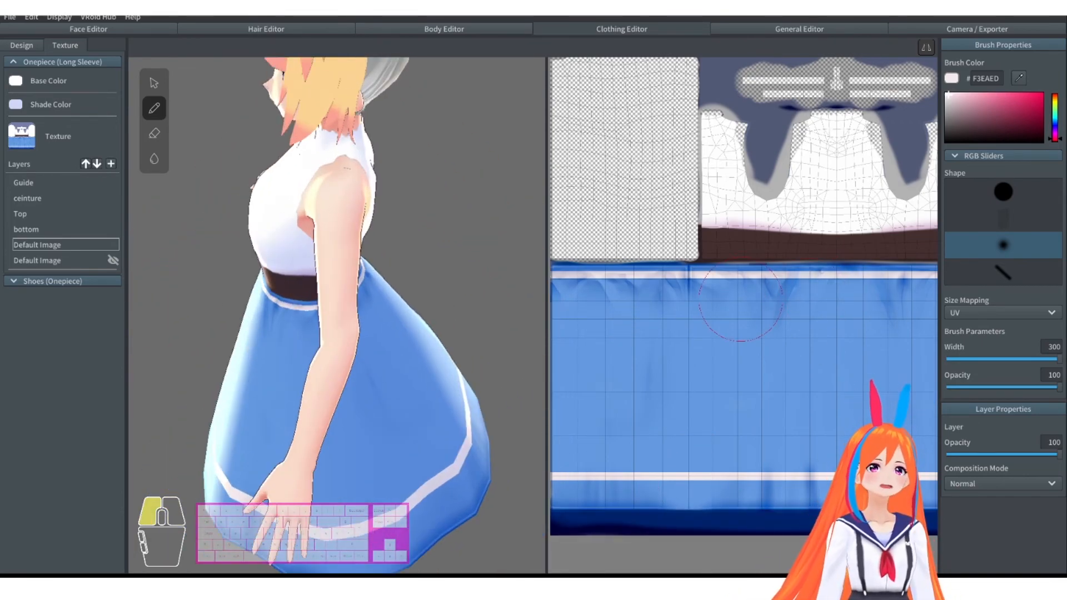
{"action": "left_click_drag", "start_coordinate": [612, 293], "coordinate": [583, 293]}
{"action": "mouse_move", "coordinate": [222, 300]}
{"action": "right_mouse_down"}
{"action": "mouse_move", "coordinate": [457, 295]}
{"action": "mouse_move", "coordinate": [356, 344]}
{"action": "right_mouse_up"}
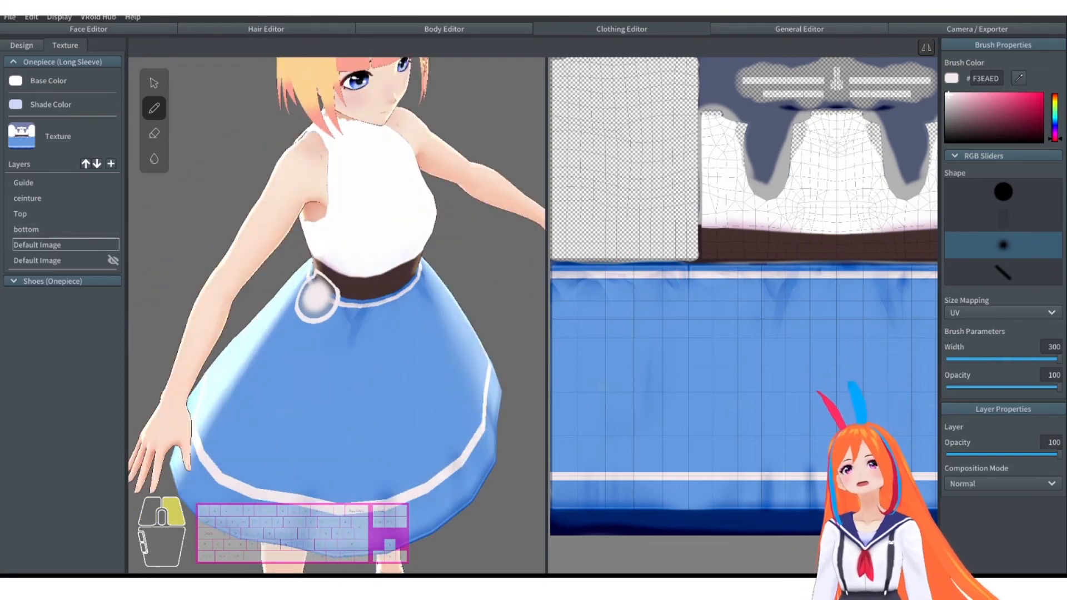
{"action": "right_click_drag", "start_coordinate": [315, 298], "coordinate": [276, 275]}
Step: Try different composition modes on the Top layer, including Multiply and Linear Dodge, and compare the bodice shading
{"action": "left_click", "coordinate": [26, 214]}
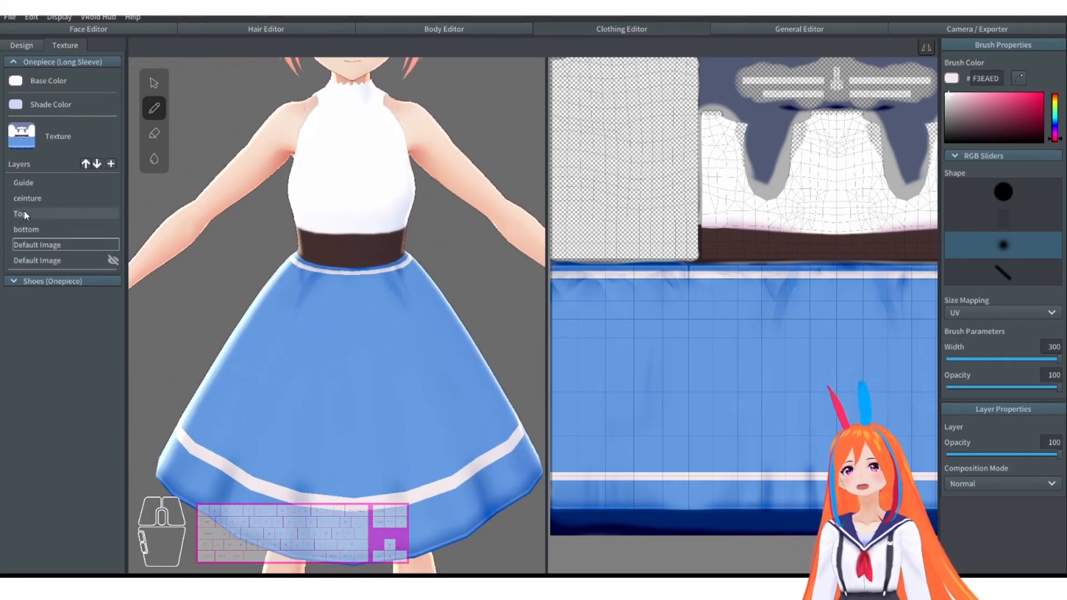
{"action": "right_click", "coordinate": [28, 213]}
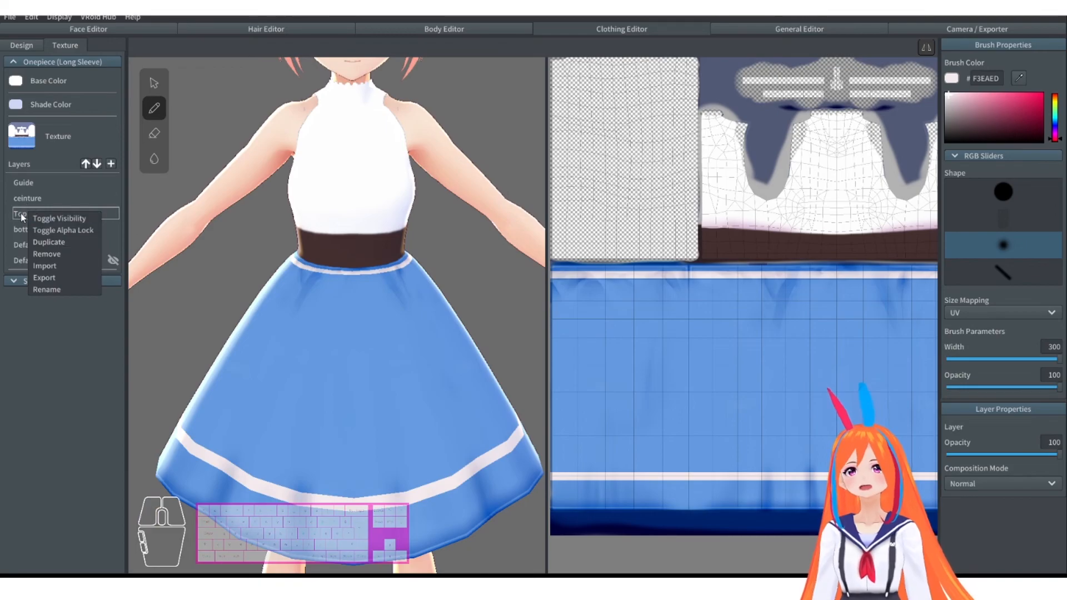
{"action": "left_click", "coordinate": [1000, 483]}
{"action": "left_click", "coordinate": [976, 396]}
{"action": "mouse_move", "coordinate": [403, 282]}
{"action": "right_mouse_down", "text": "shift"}
{"action": "mouse_move", "coordinate": [397, 443]}
{"action": "mouse_move", "coordinate": [397, 434]}
{"action": "right_mouse_up", "text": "shift"}
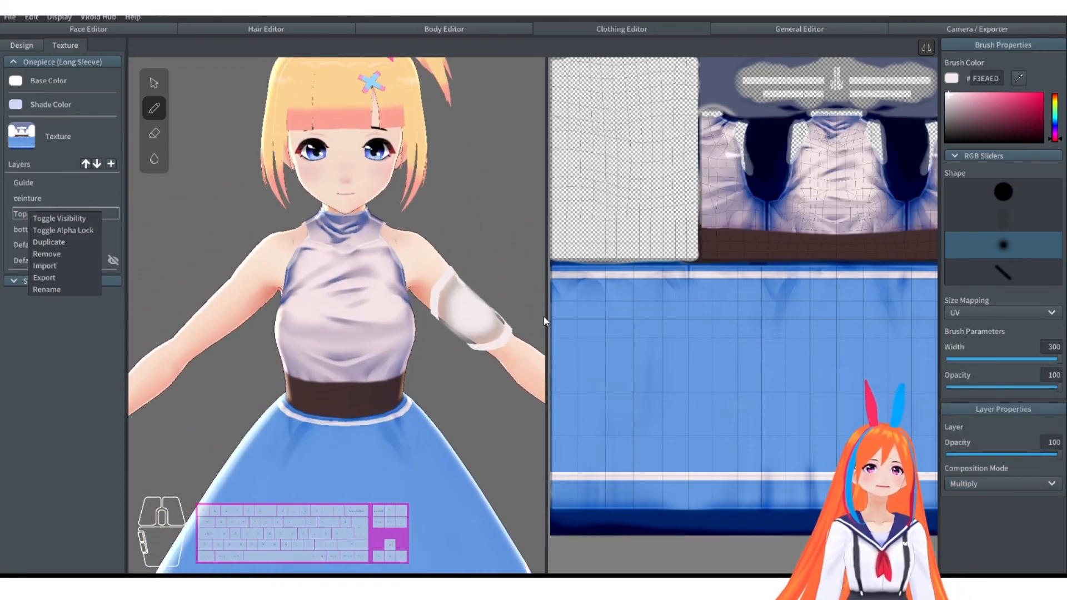
{"action": "left_click", "coordinate": [1000, 483]}
{"action": "left_click", "coordinate": [976, 444]}
{"action": "left_click", "coordinate": [980, 481]}
{"action": "left_click", "coordinate": [980, 460]}
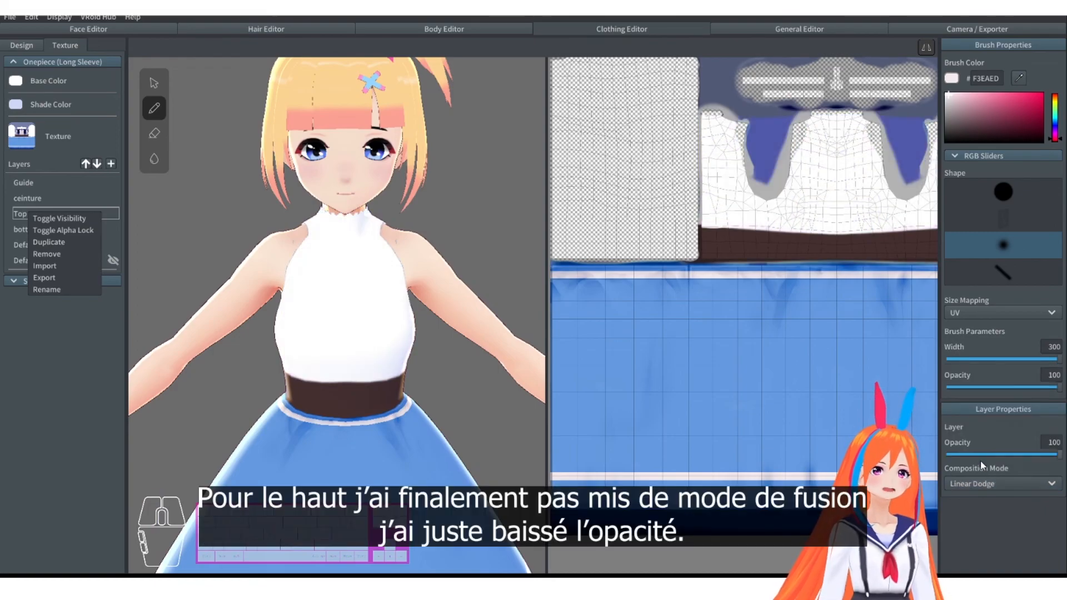
{"action": "left_click", "coordinate": [983, 482]}
{"action": "left_click", "coordinate": [984, 456]}
Step: Set the Top layer's composition mode to Normal and lower its opacity slightly
{"action": "left_click", "coordinate": [988, 483]}
{"action": "left_click", "coordinate": [981, 370]}
{"action": "left_click_drag", "start_coordinate": [1057, 455], "coordinate": [1031, 458]}
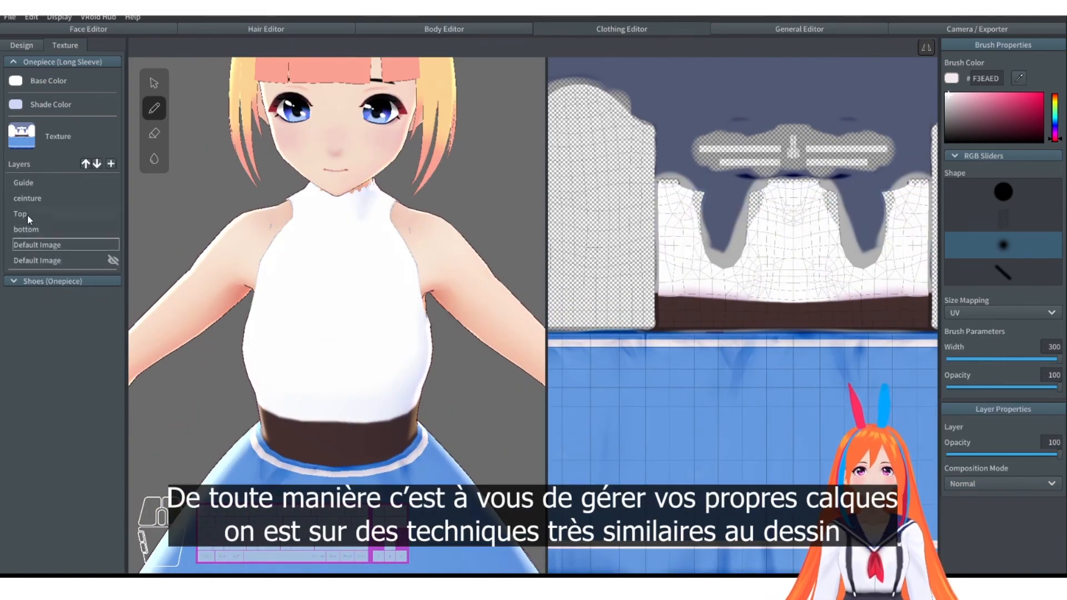
Step: Touch up the front of the bodice in the texture using the soft brush at width 135
{"action": "right_click", "coordinate": [29, 217]}
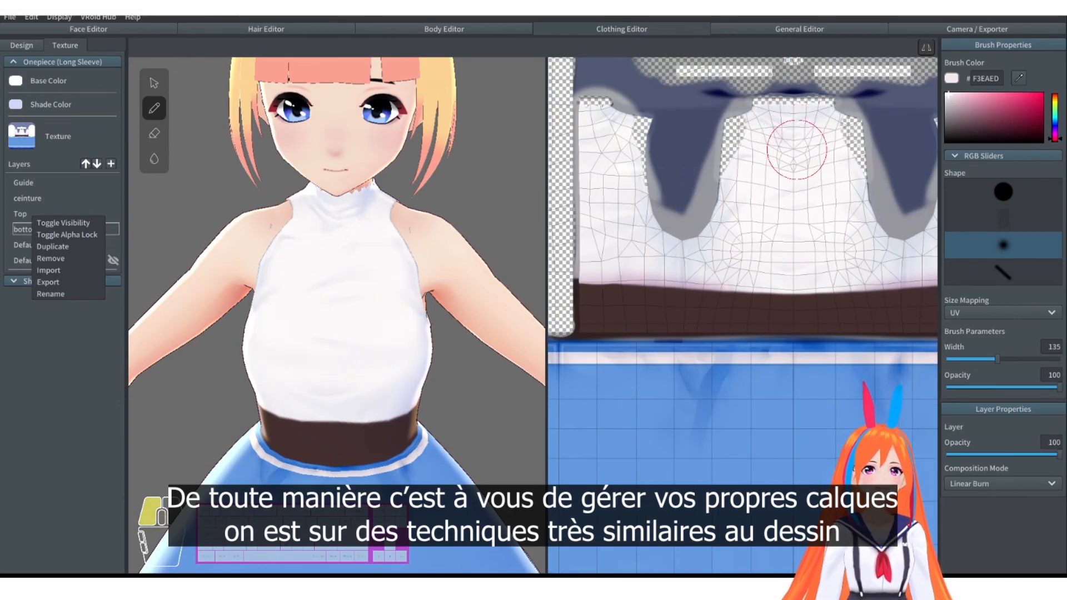
{"action": "scroll", "coordinate": [419, 233], "scroll_direction": "up", "scroll_amount": 3}
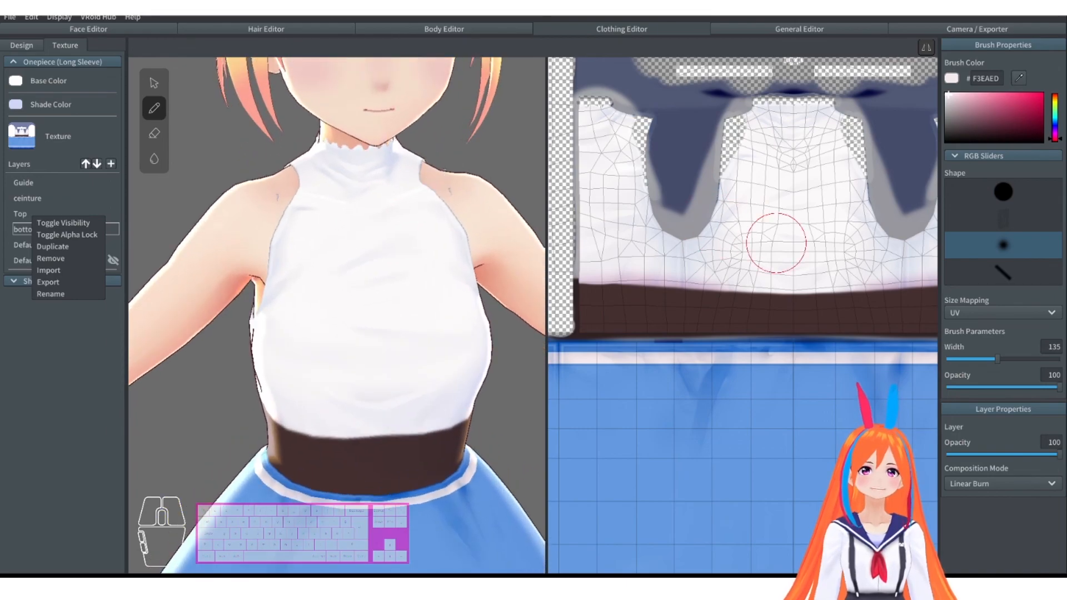
{"action": "left_click_drag", "start_coordinate": [776, 243], "coordinate": [786, 248]}
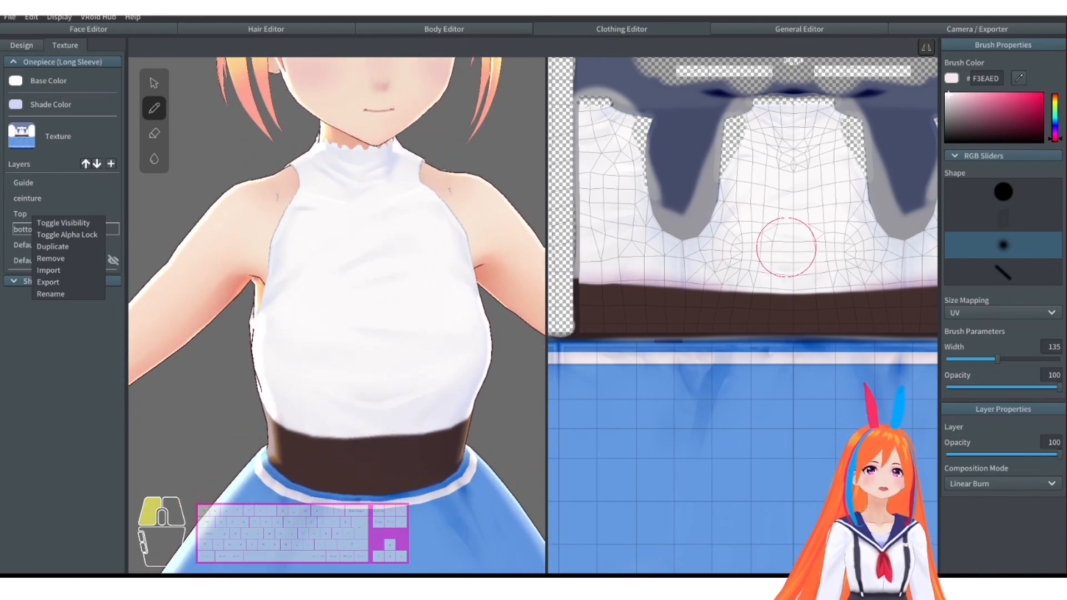
Step: Select the visible Default Image layer, set the eraser width to 37 and inspect the dress from several angles
{"action": "left_click", "coordinate": [21, 247]}
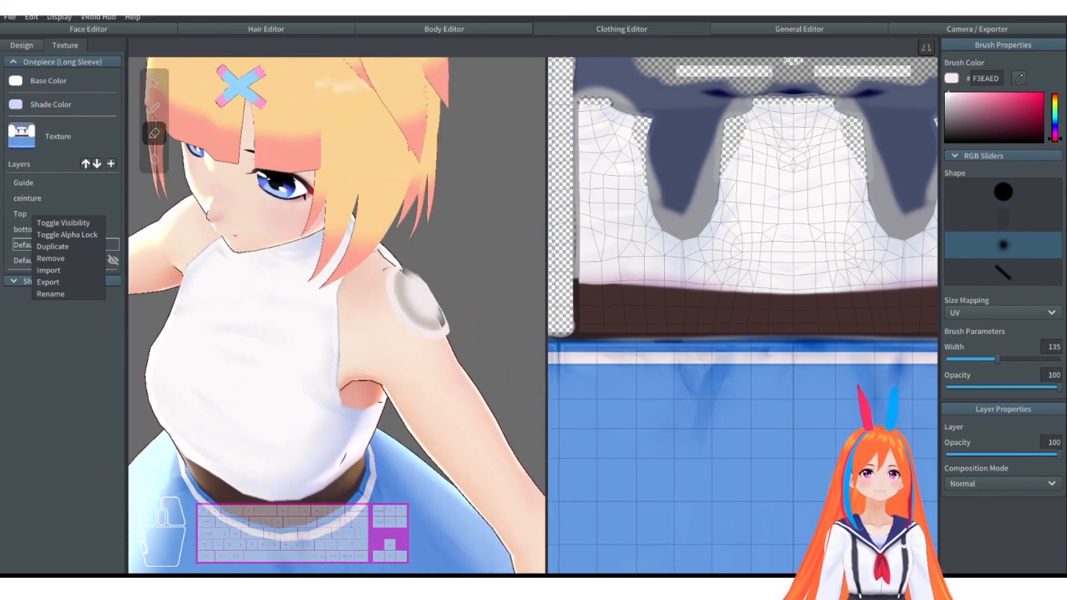
{"action": "right_click_drag", "start_coordinate": [382, 278], "coordinate": [378, 222]}
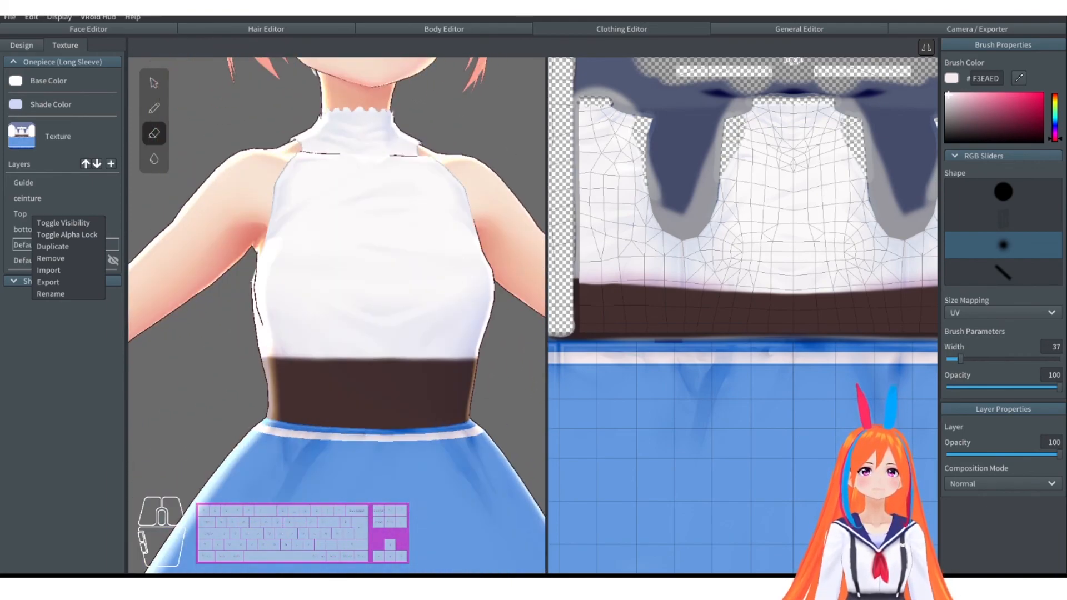
{"action": "scroll", "coordinate": [362, 303], "scroll_direction": "down", "scroll_amount": 4}
{"action": "right_click_drag", "start_coordinate": [361, 302], "coordinate": [513, 250]}
{"action": "scroll", "coordinate": [500, 266], "scroll_direction": "down", "scroll_amount": 5}
{"action": "middle_click_drag", "start_coordinate": [480, 283], "coordinate": [469, 230]}
{"action": "right_click_drag", "start_coordinate": [392, 251], "coordinate": [278, 249]}
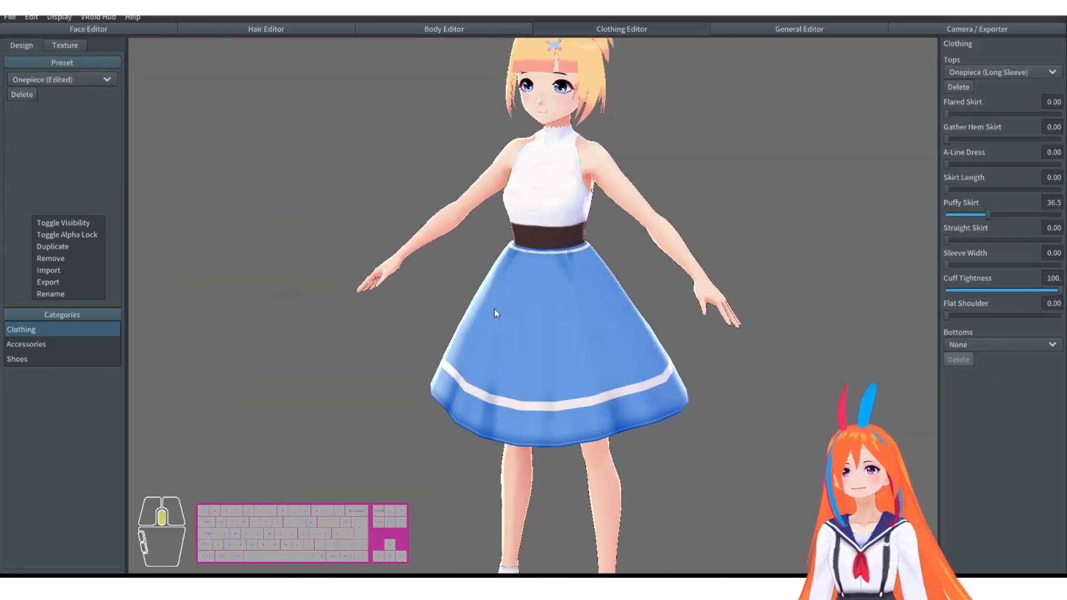